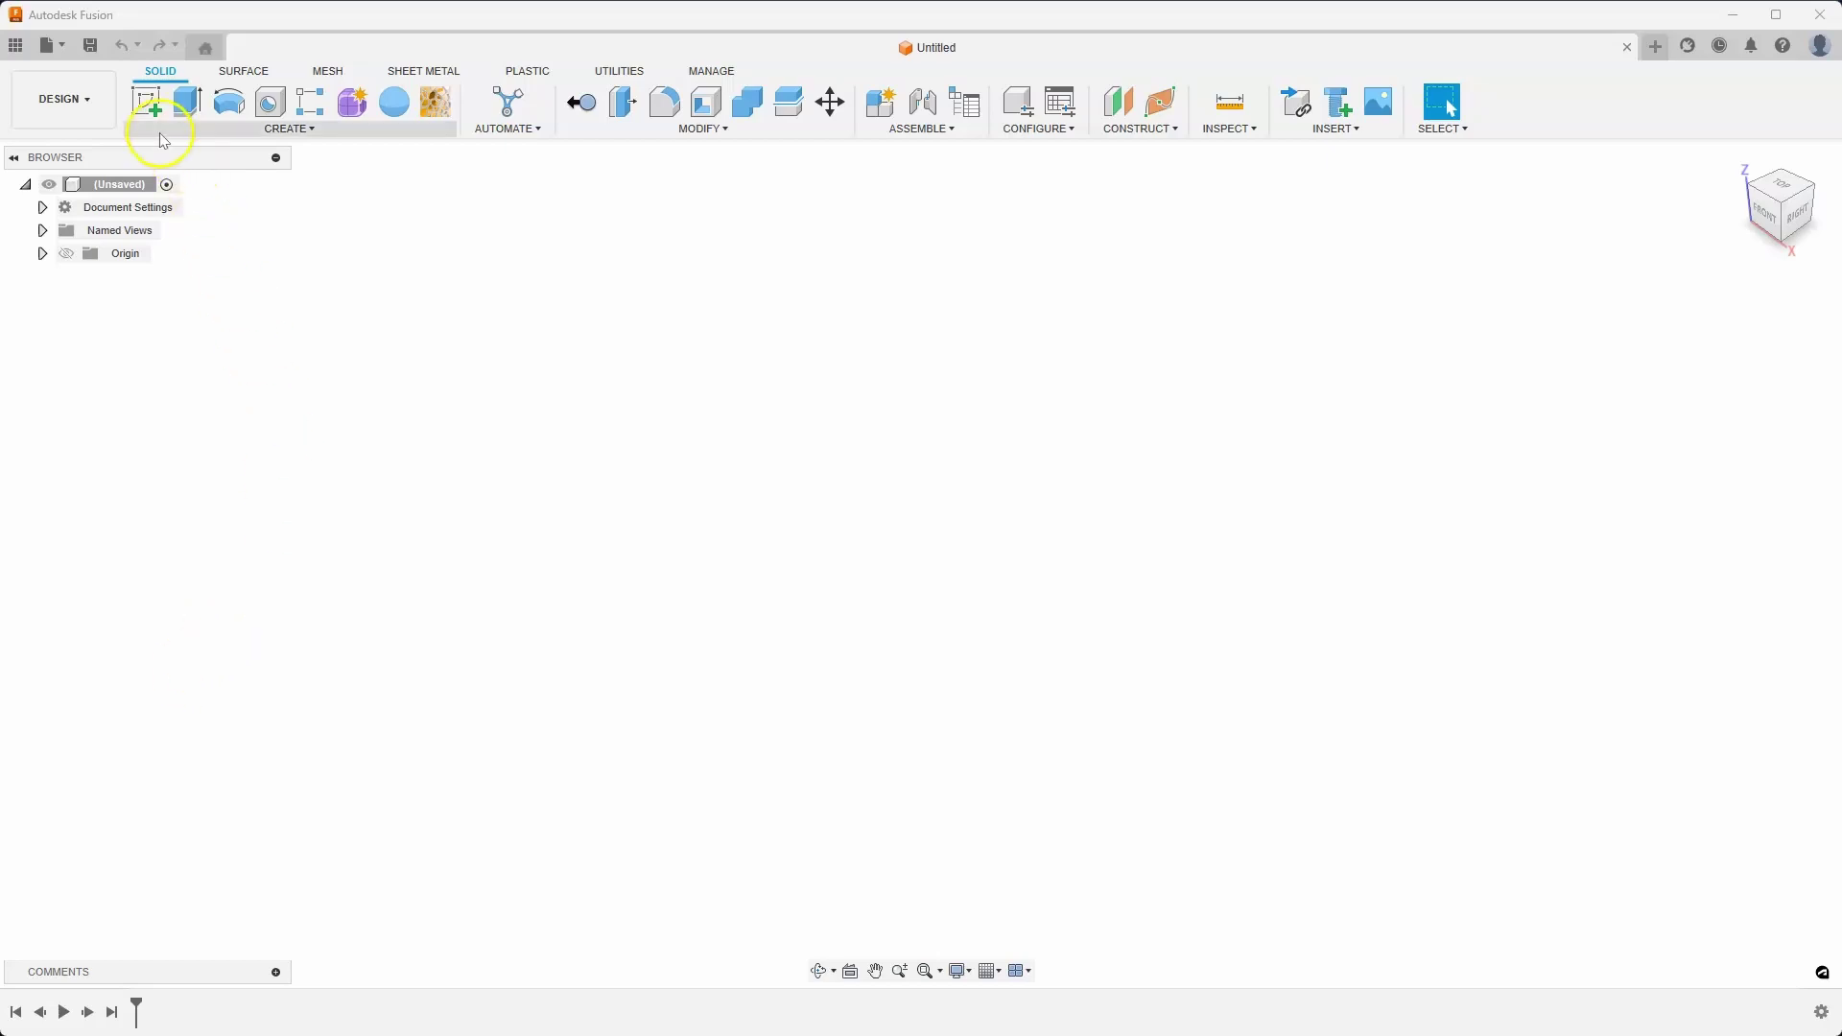
Sketch a center rectangle at the origin on the horizontal plane, 6 in wide and 4 in high.
left_click(147, 102)
left_click(1009, 557)
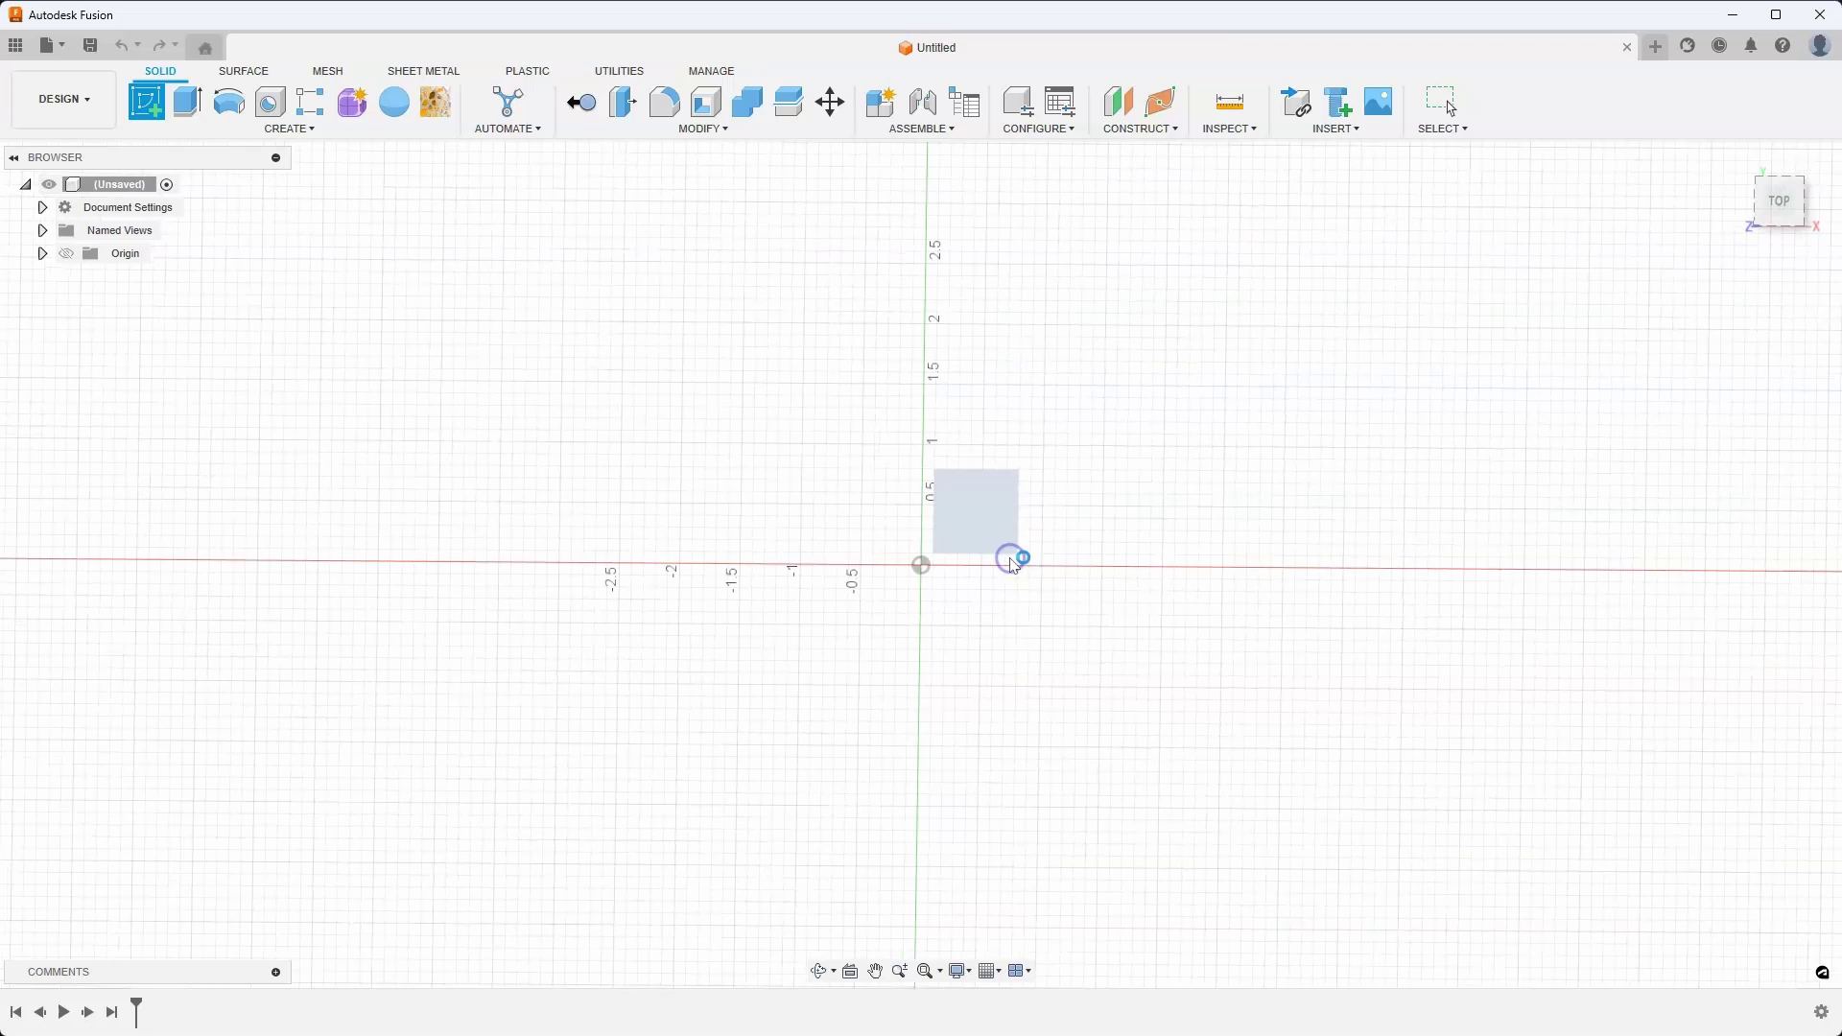
key("r")
left_click(1807, 328)
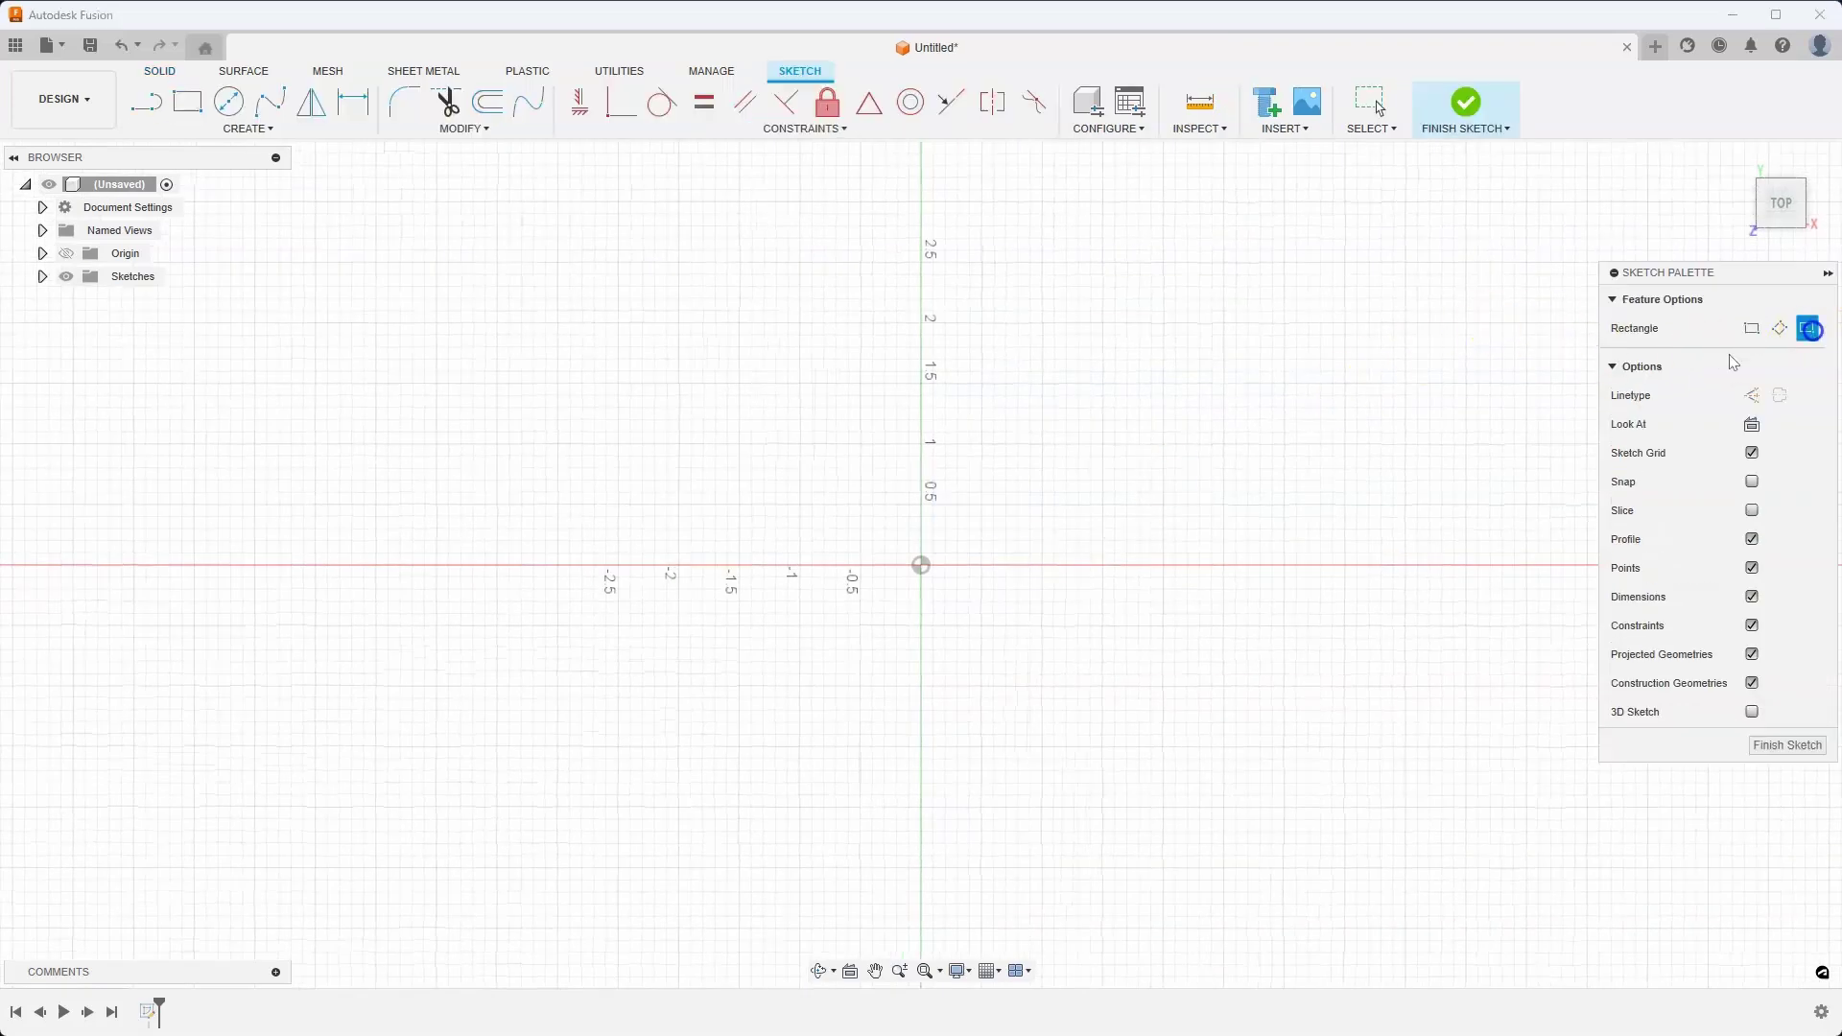
left_click(920, 565)
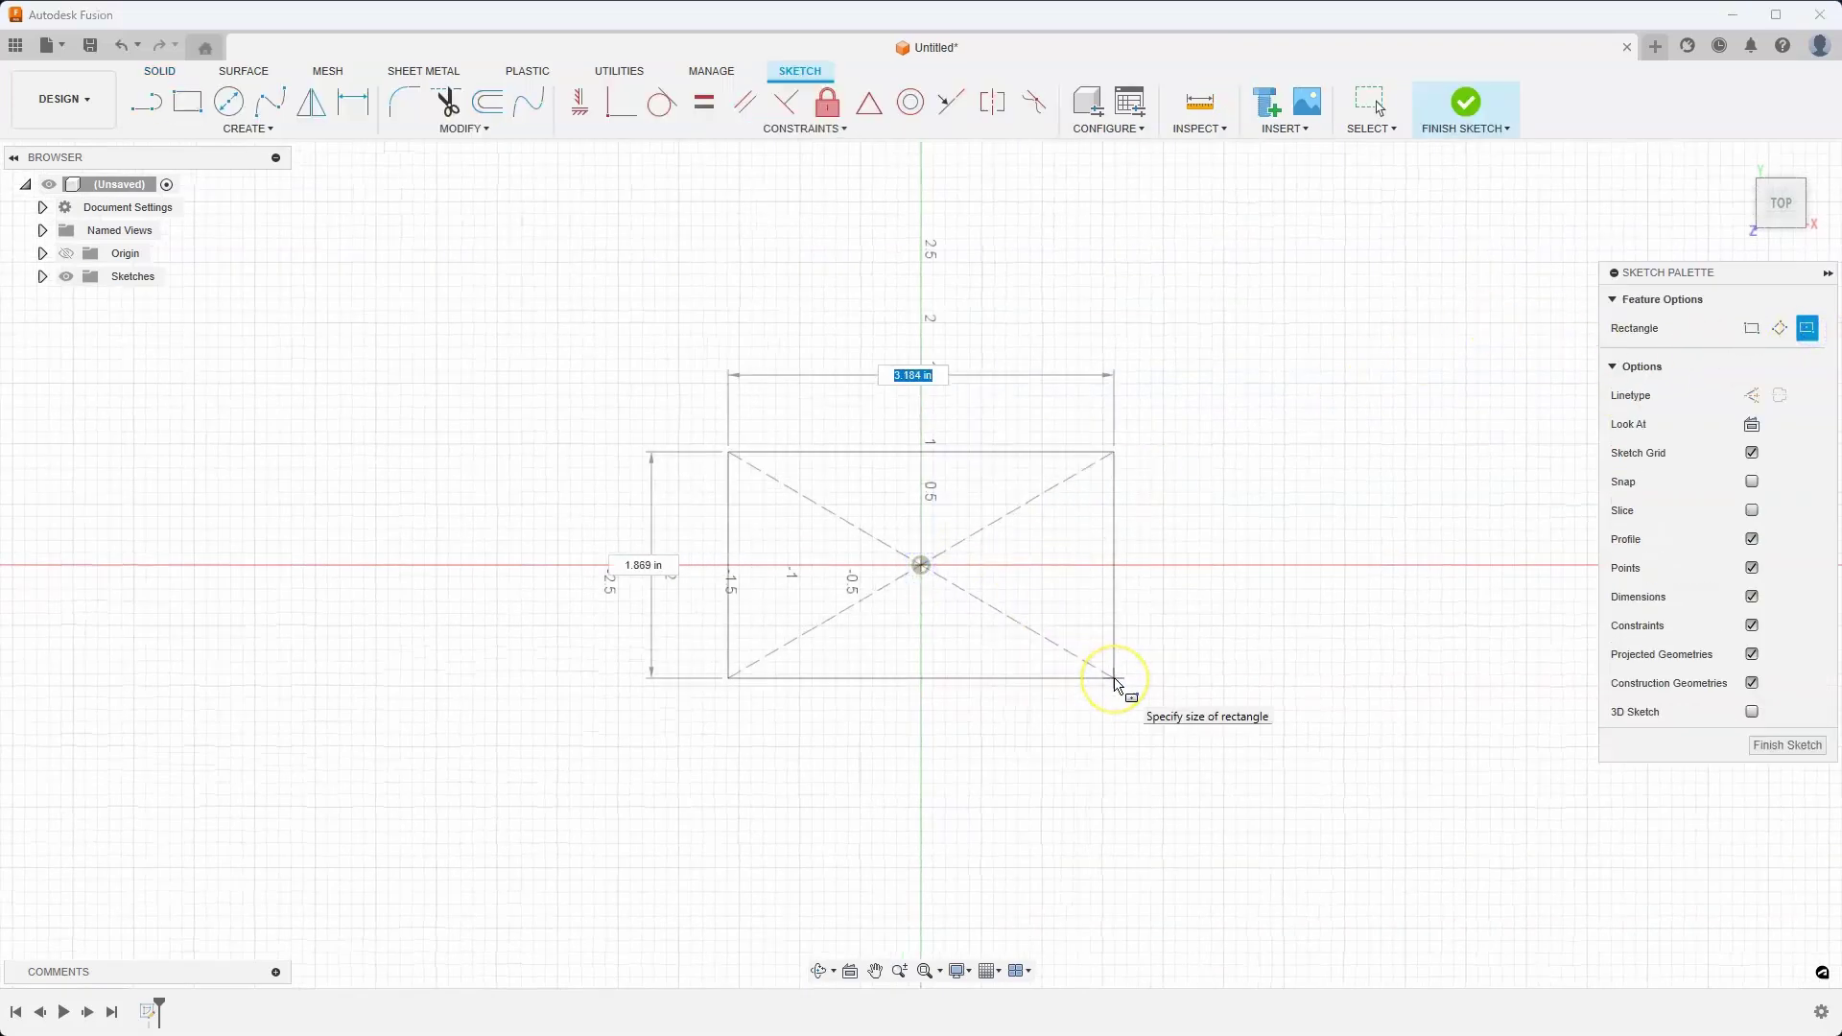
type("6")
key("Tab")
type("4")
key("Return")
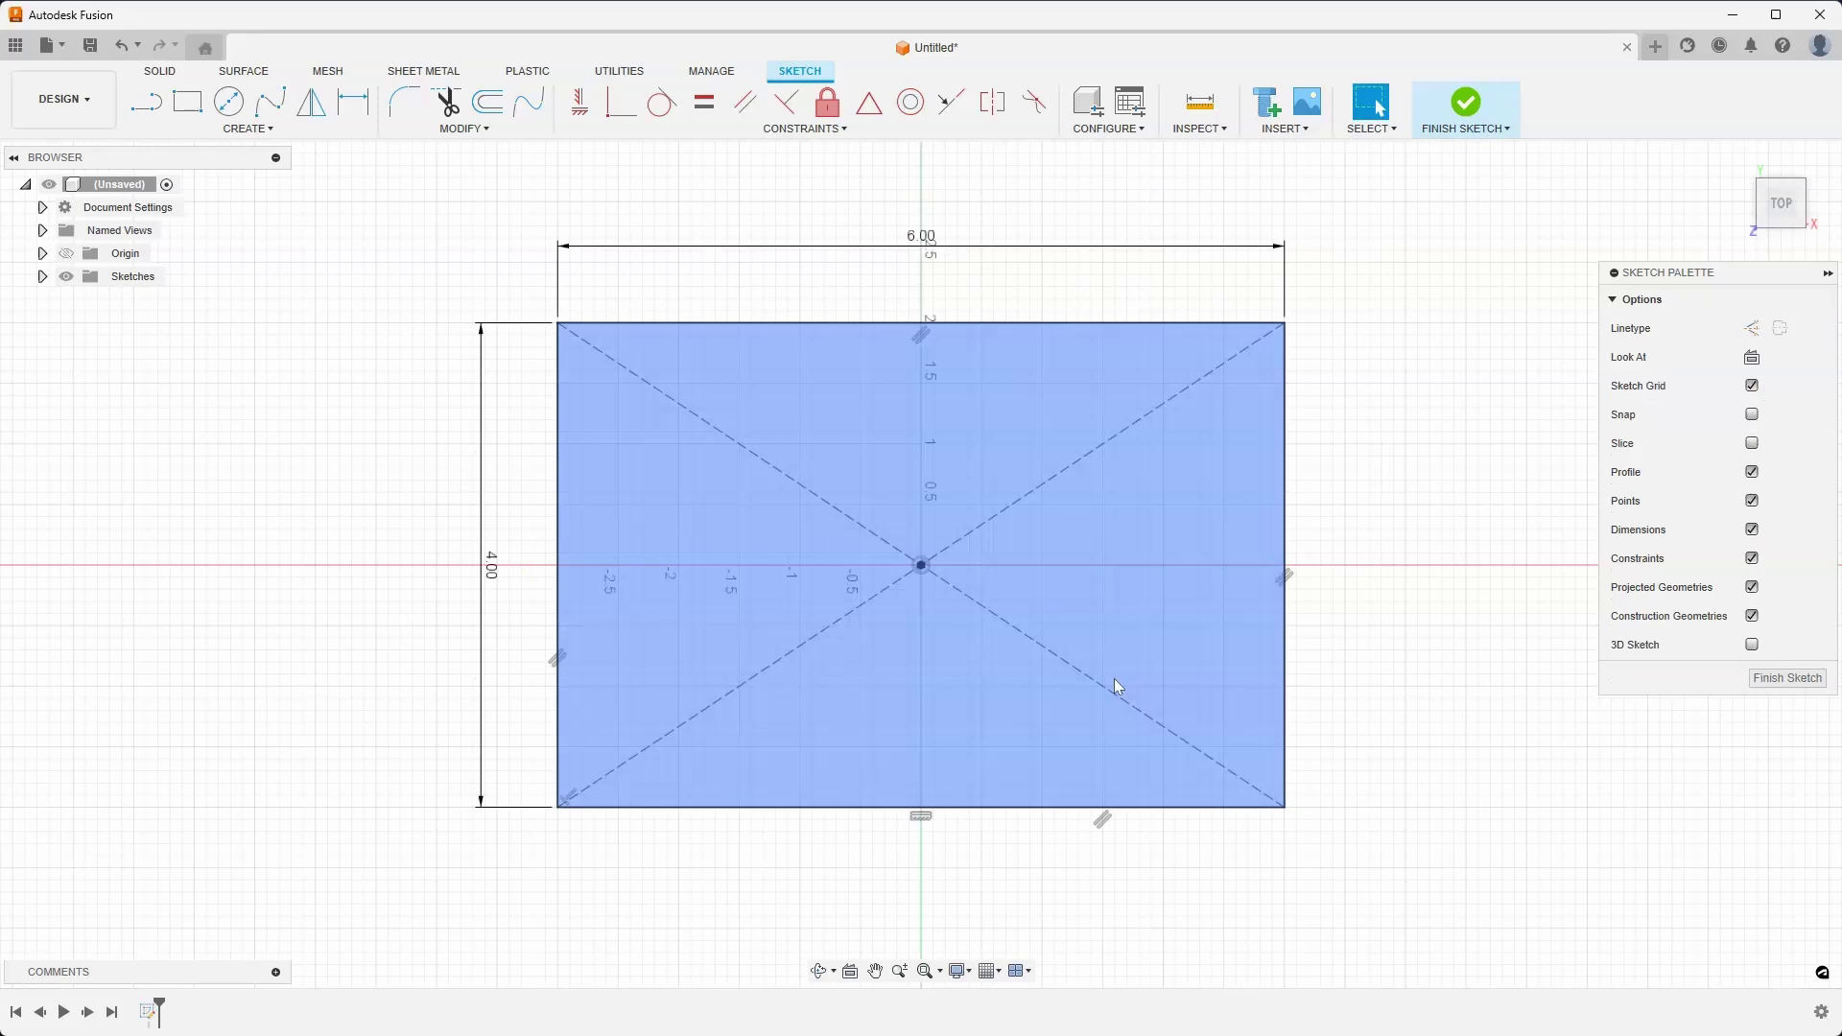
Draw a two-segment line across the rectangle's lower-left area, from its left edge to its bottom edge.
left_click(145, 101)
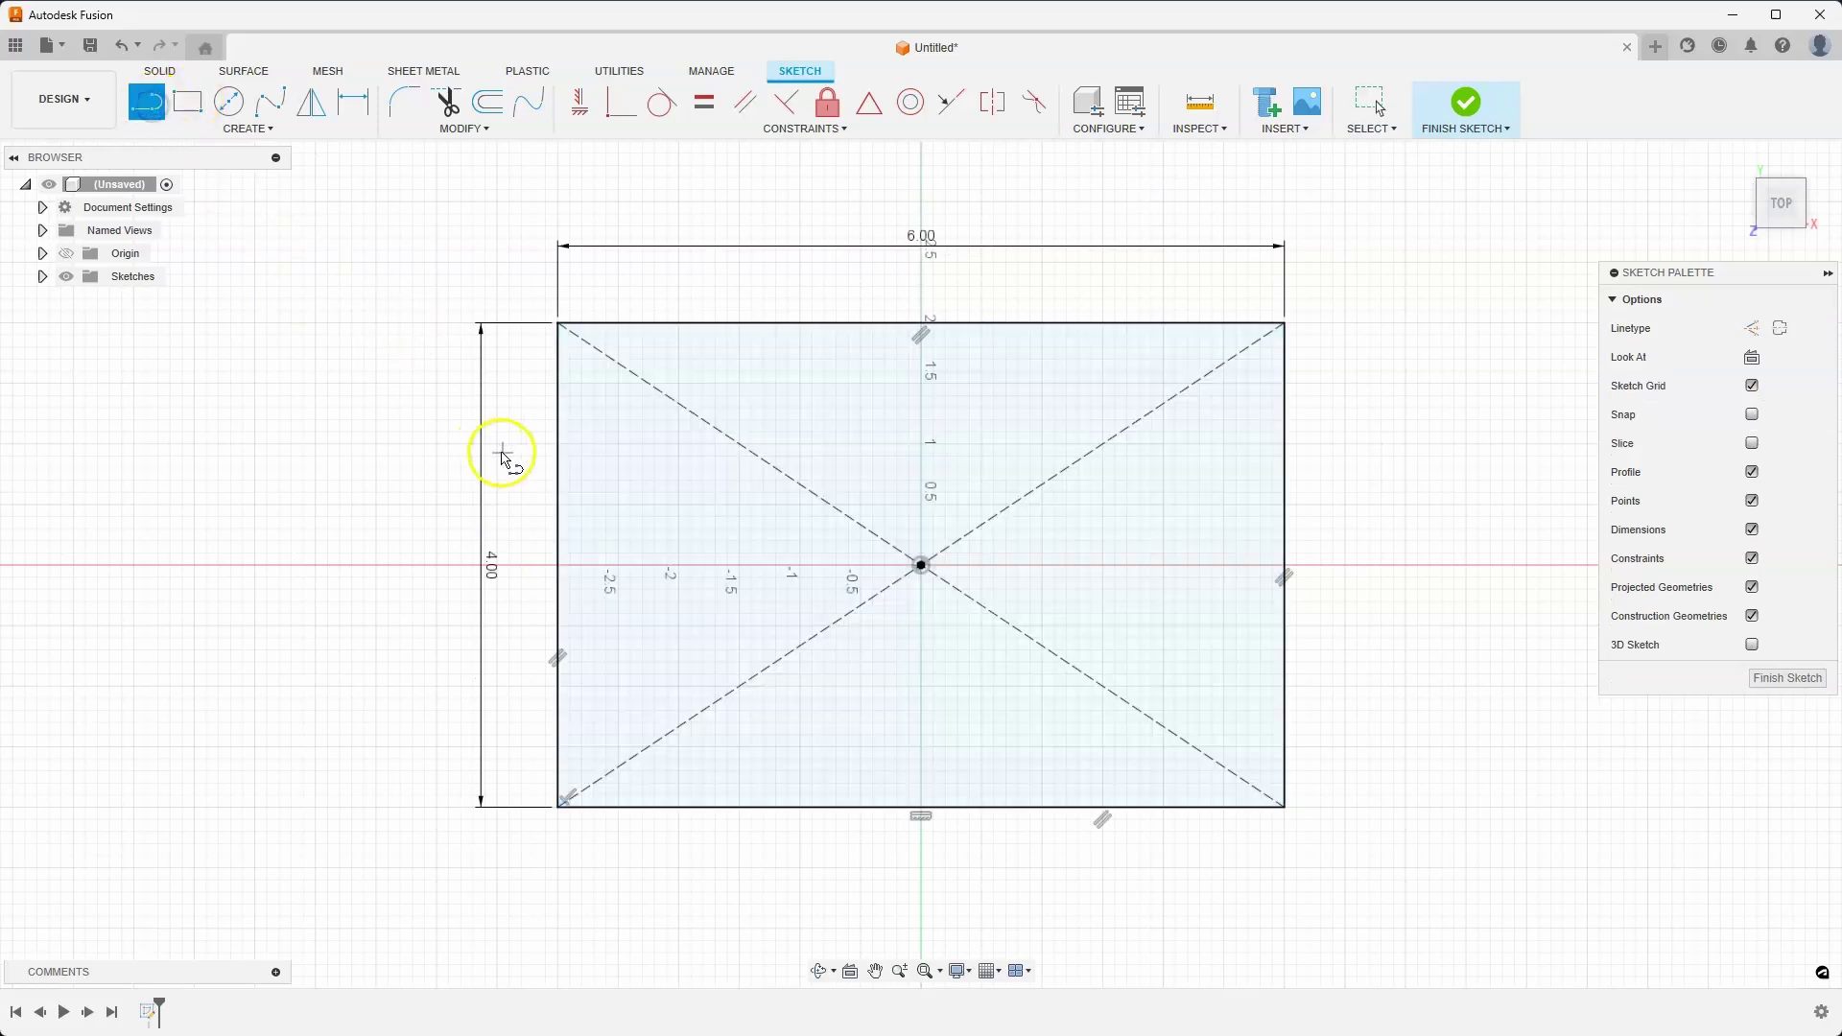
left_click(559, 473)
left_click(760, 615)
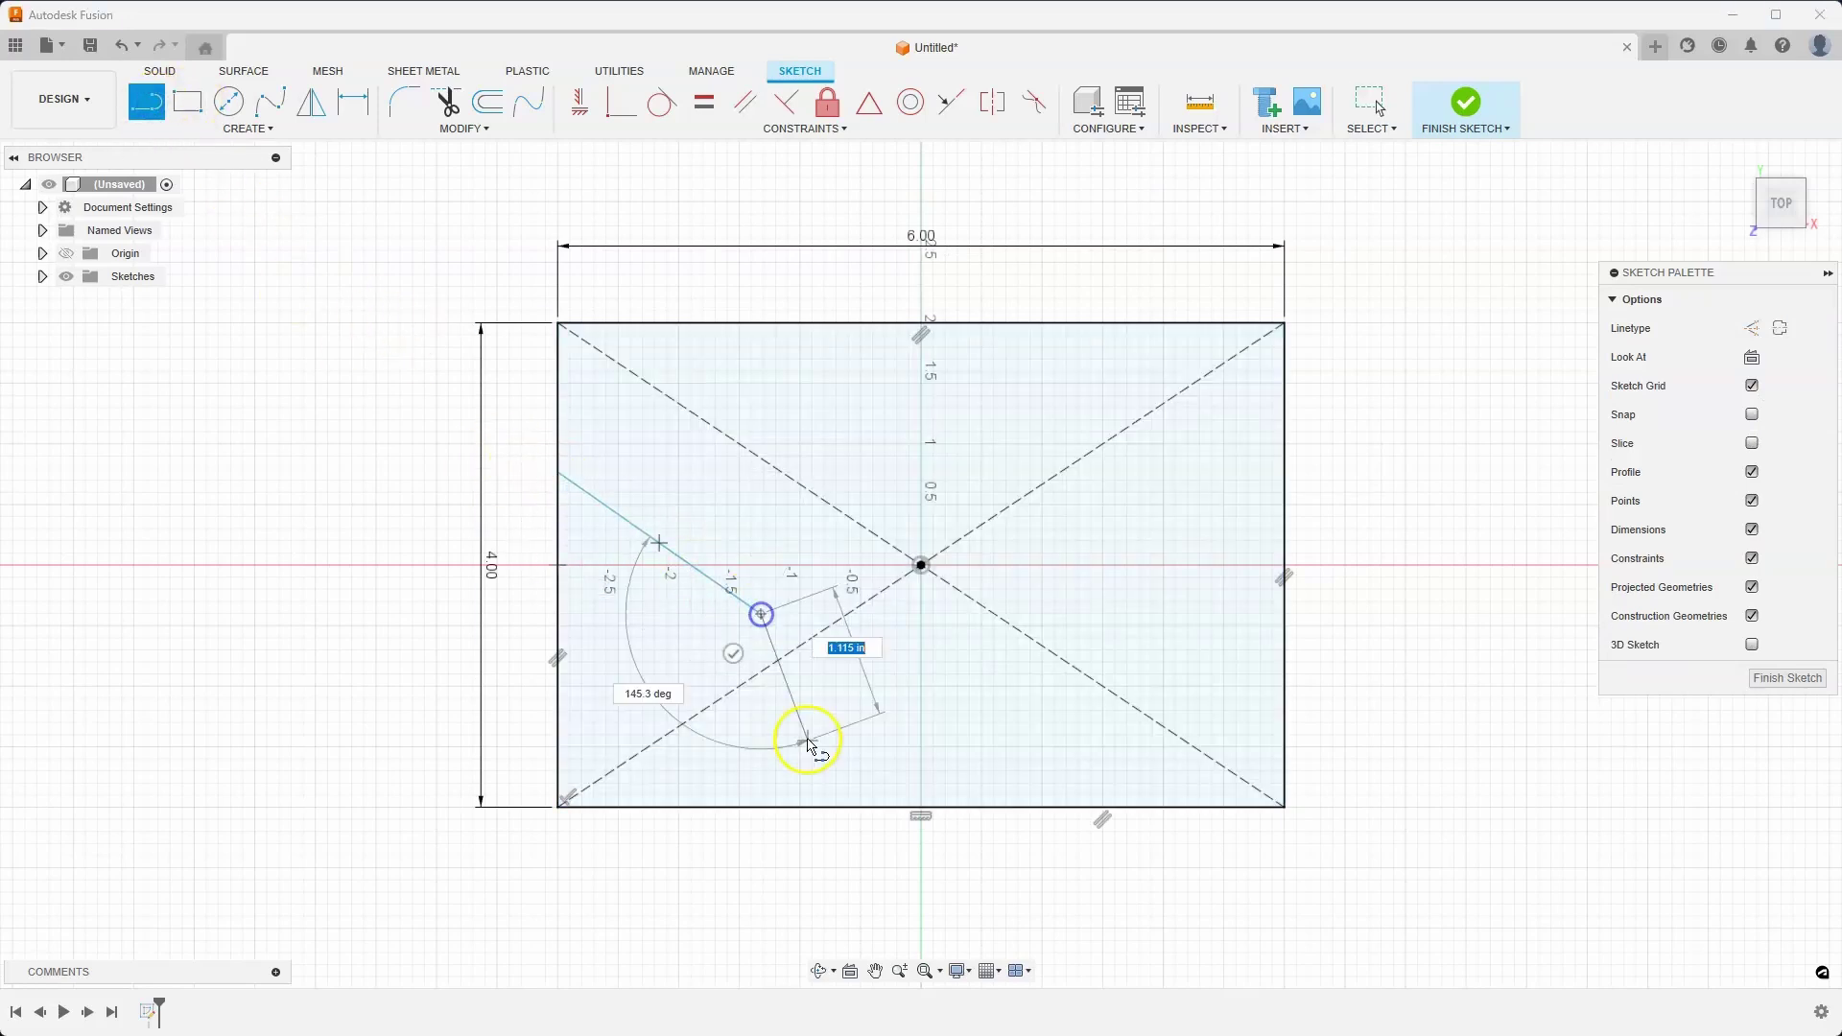
left_click(804, 808)
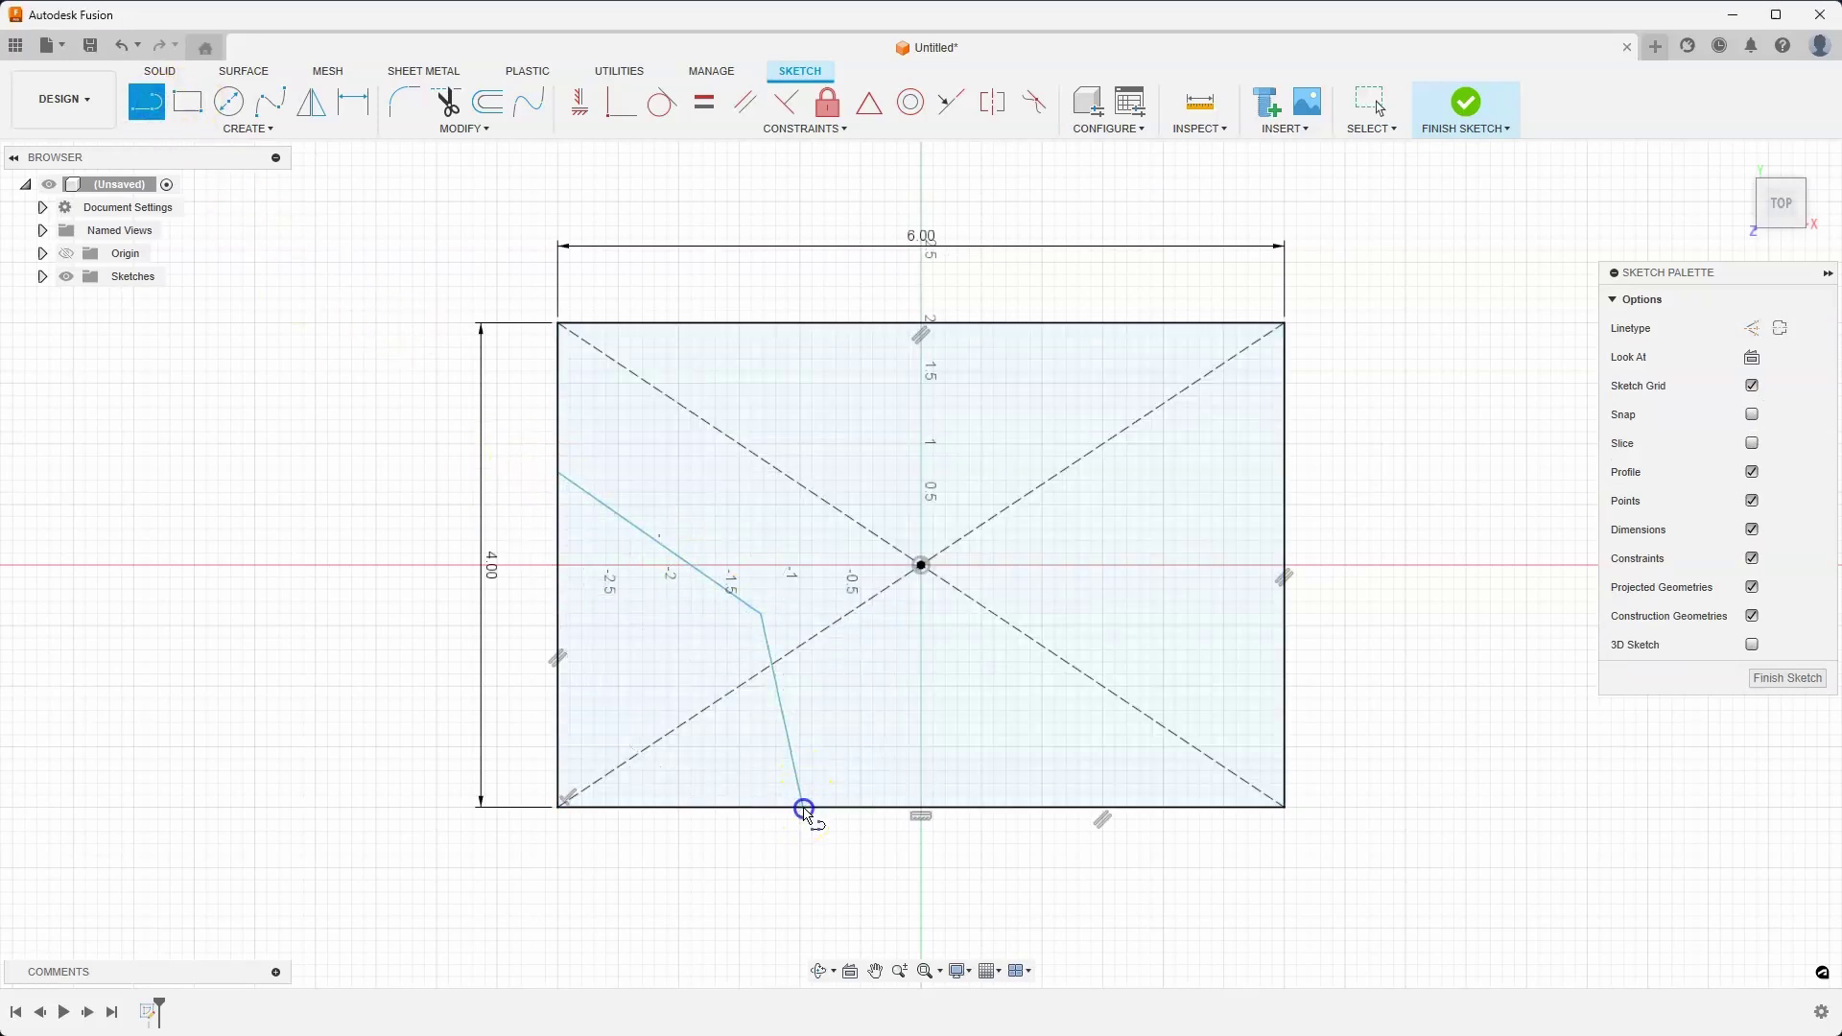
Draw a three-segment zigzag line from the first polyline's lower segment to the rectangle's top edge.
left_click(787, 732)
left_click(978, 624)
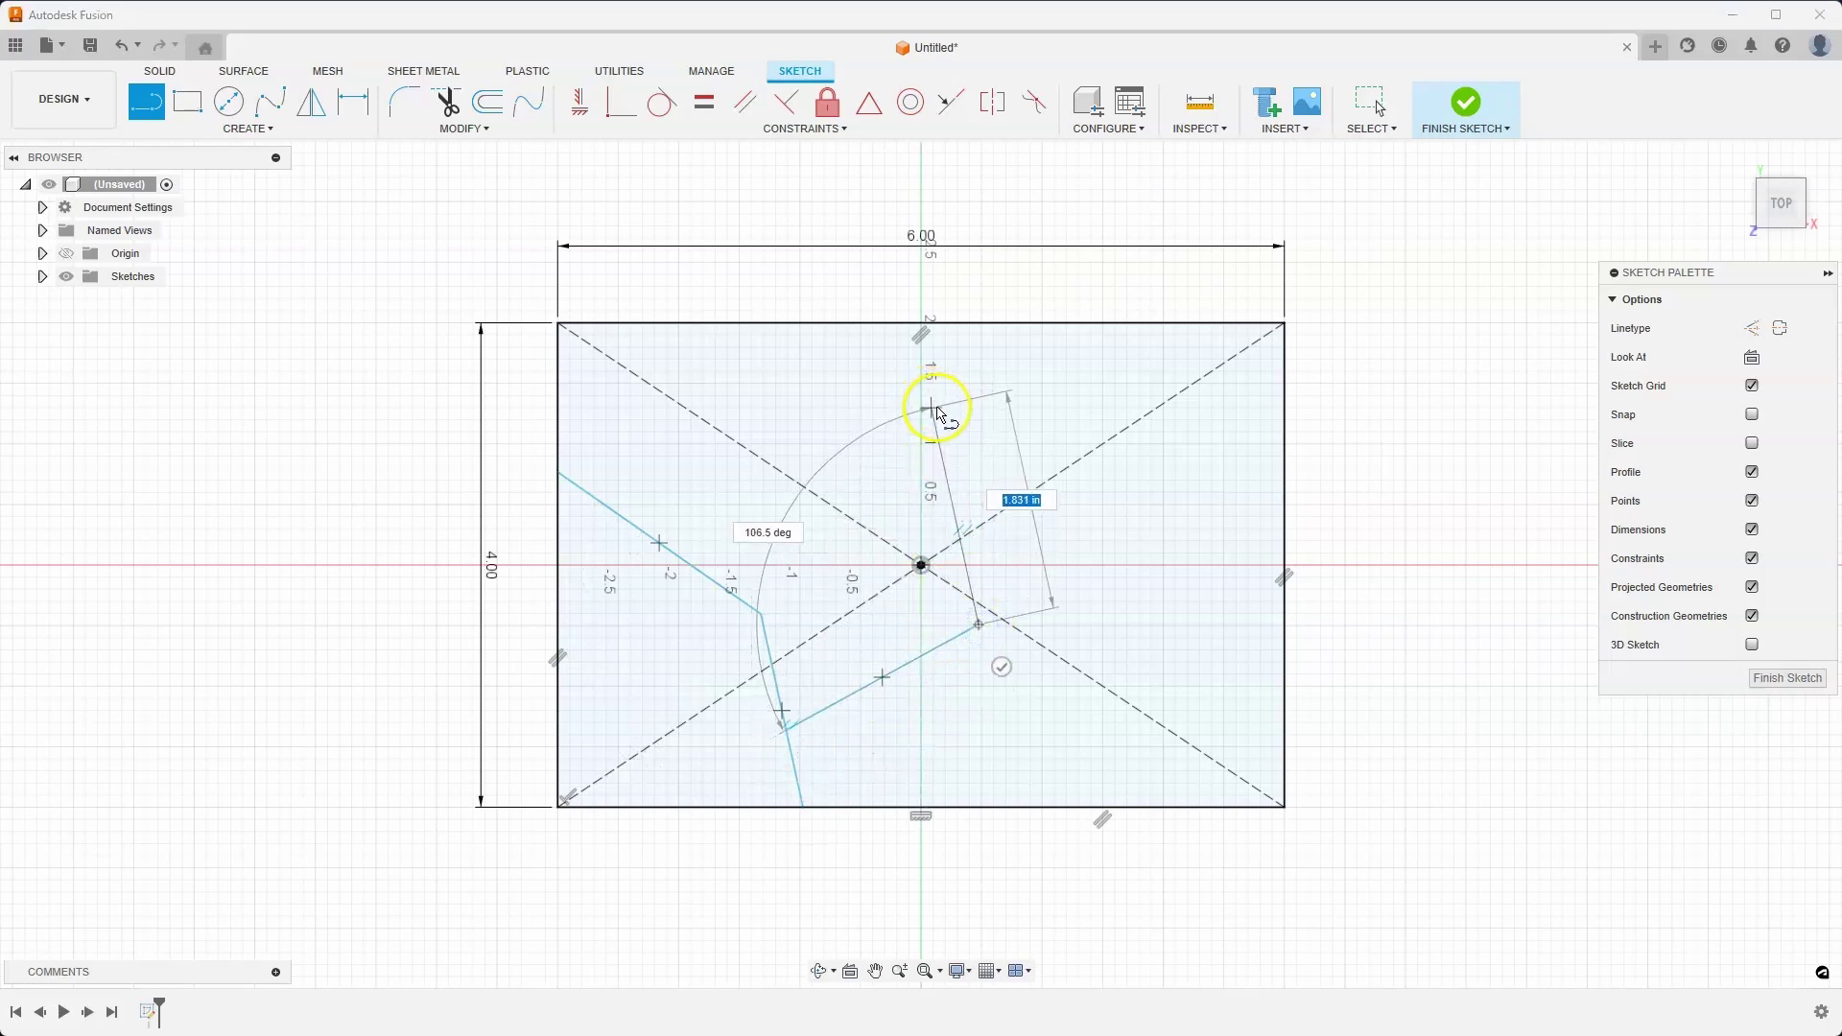
left_click(933, 410)
left_click(1020, 326)
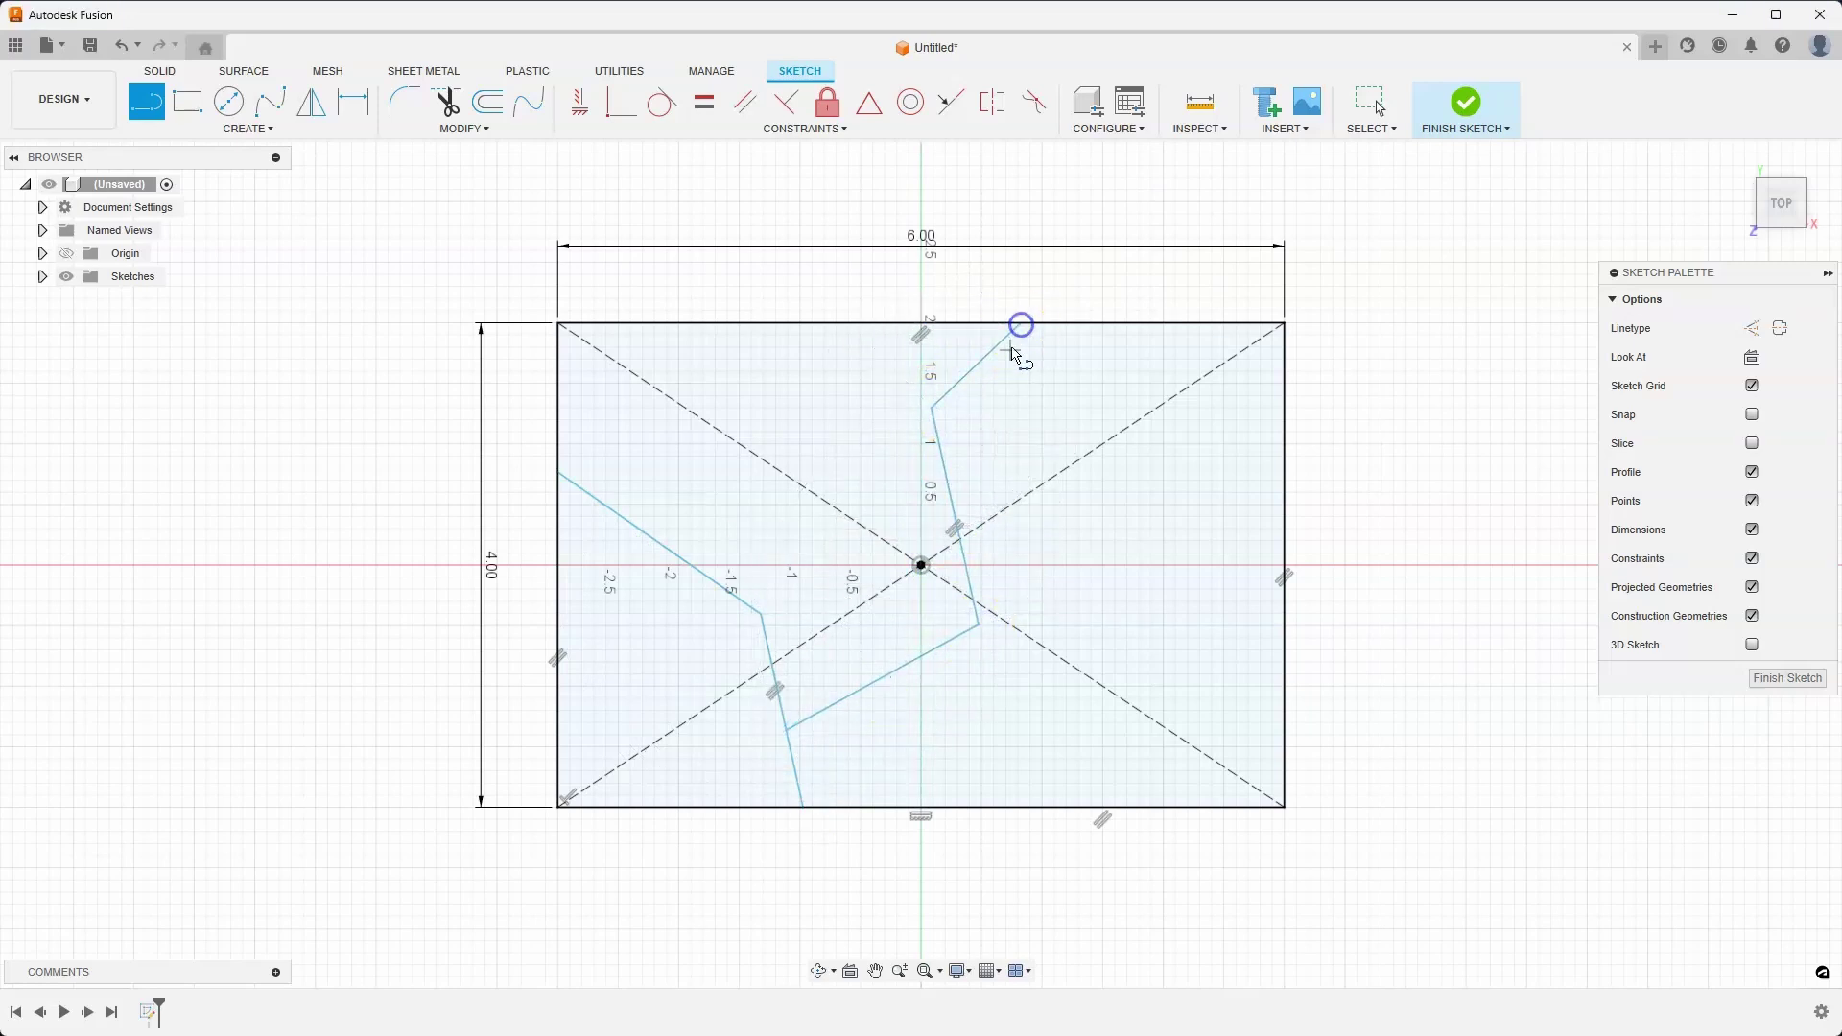
Connect the top edge to the zigzag's upper vertex, and join that line's midpoint to the left polyline's upper segment.
left_click(726, 329)
left_click(840, 373)
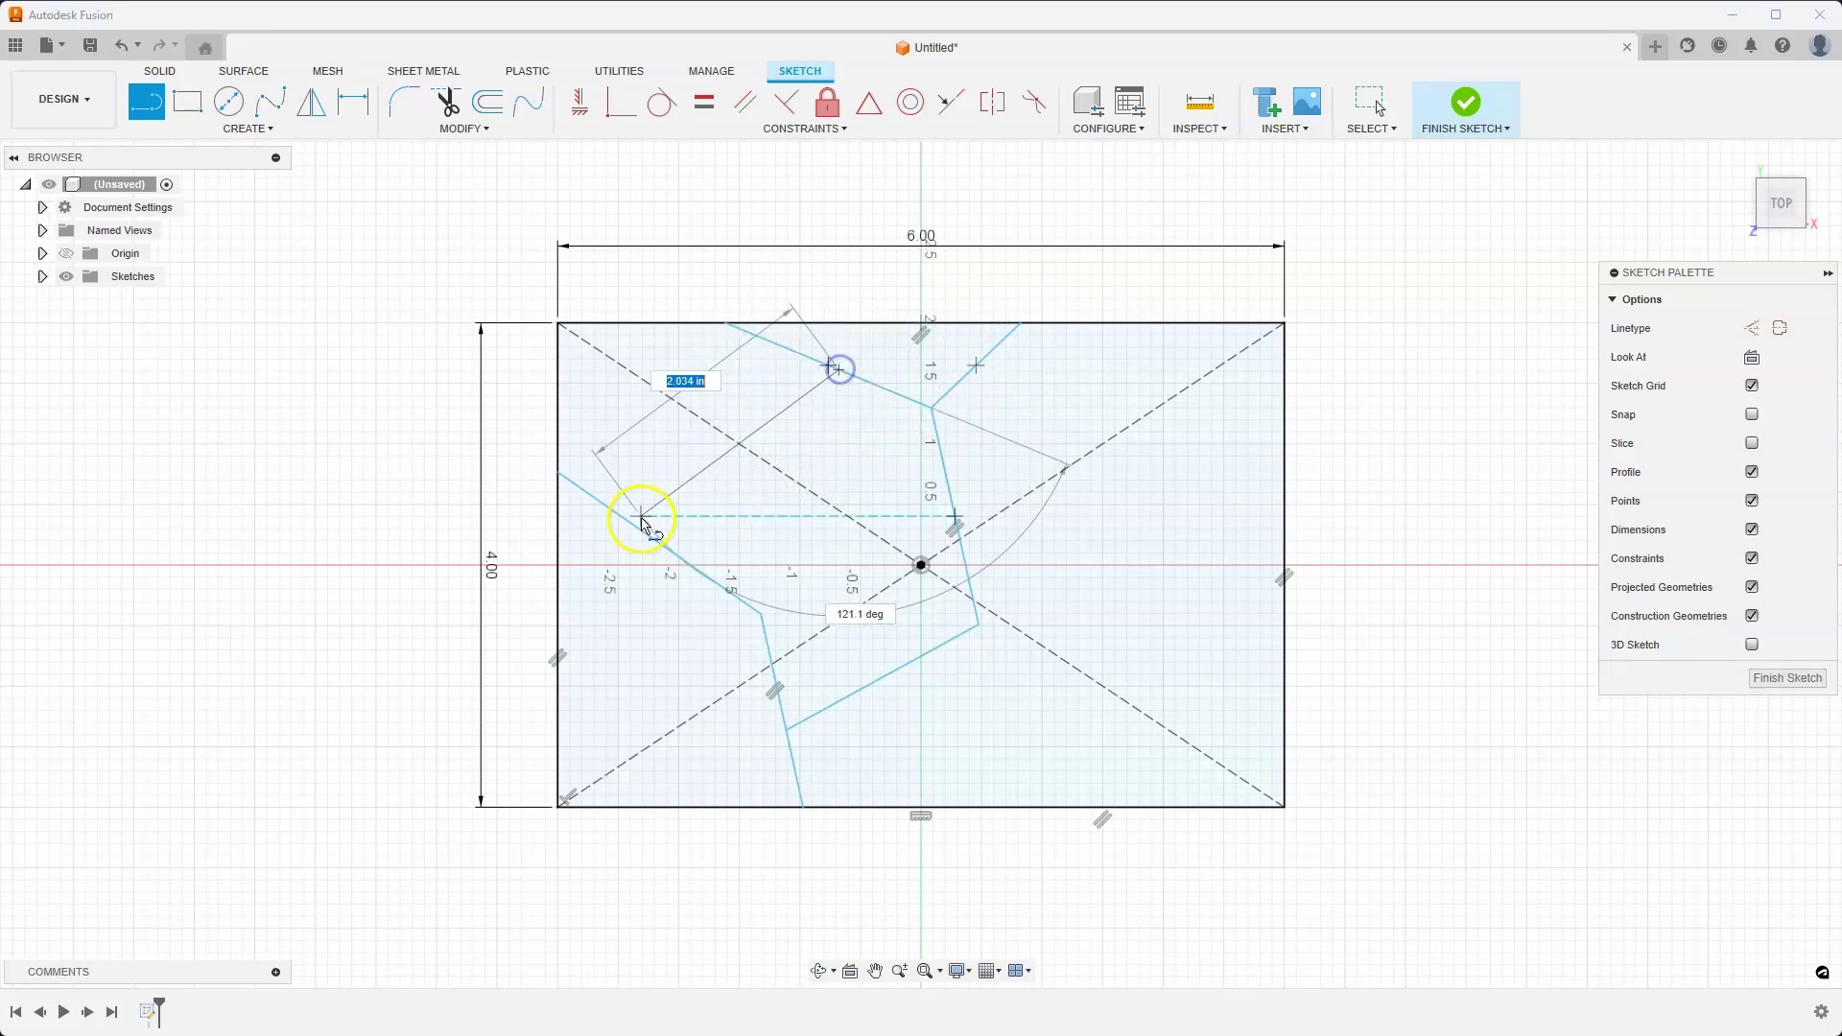
double_click(637, 524)
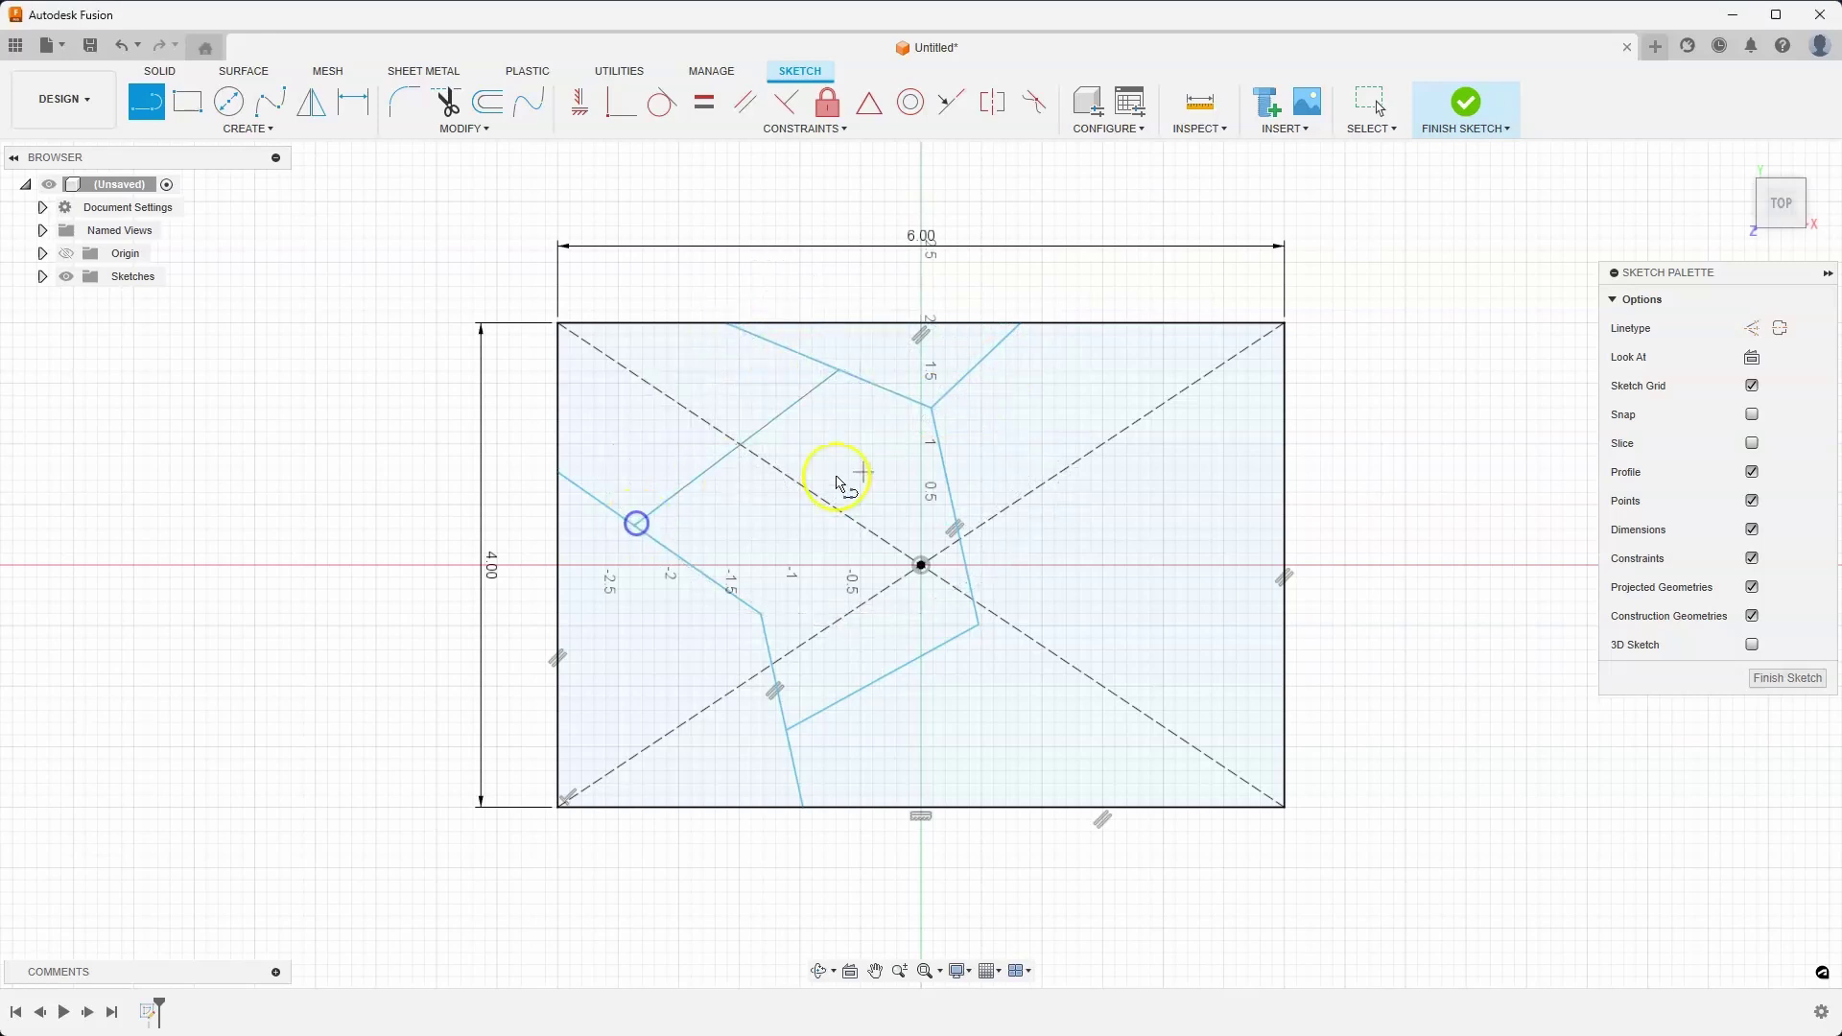
Draw a bent line from the zigzag's middle segment to the right edge, connect its vertex to the bottom edge, and finish the sketch.
left_click(950, 485)
left_click(1152, 549)
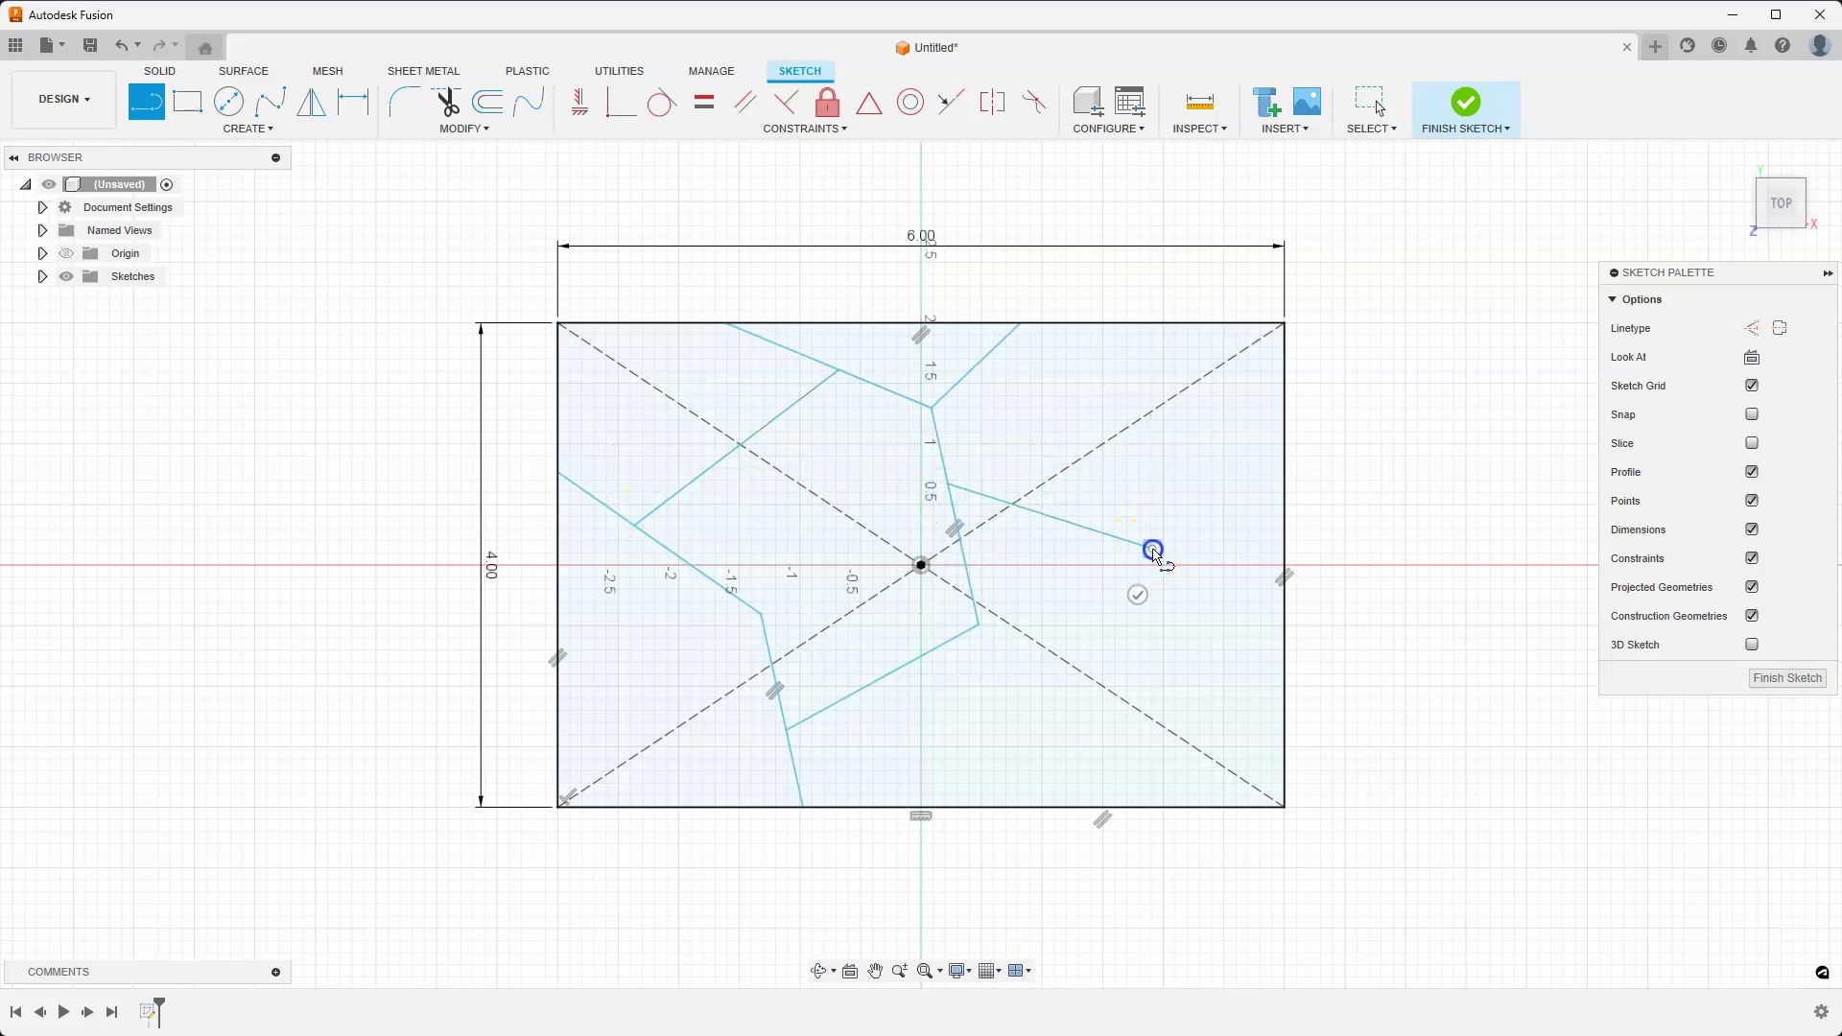
left_click(1289, 471)
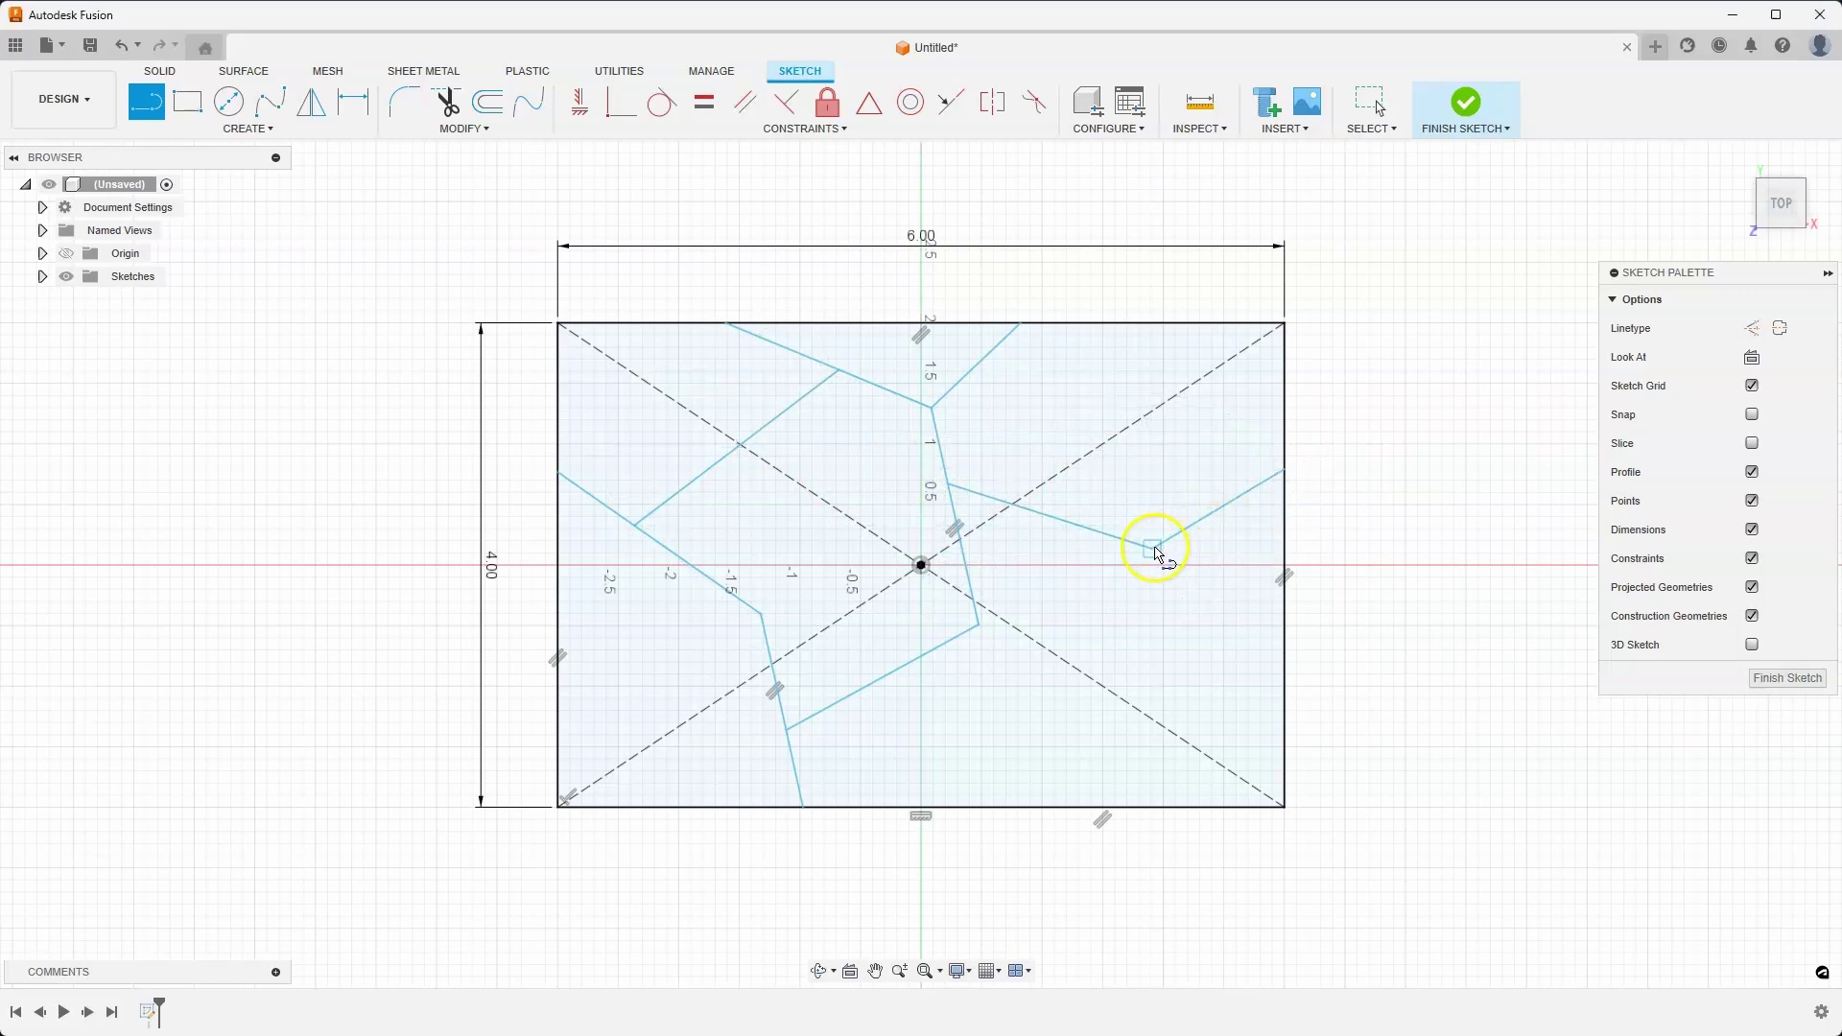
left_click(1154, 550)
double_click(1104, 806)
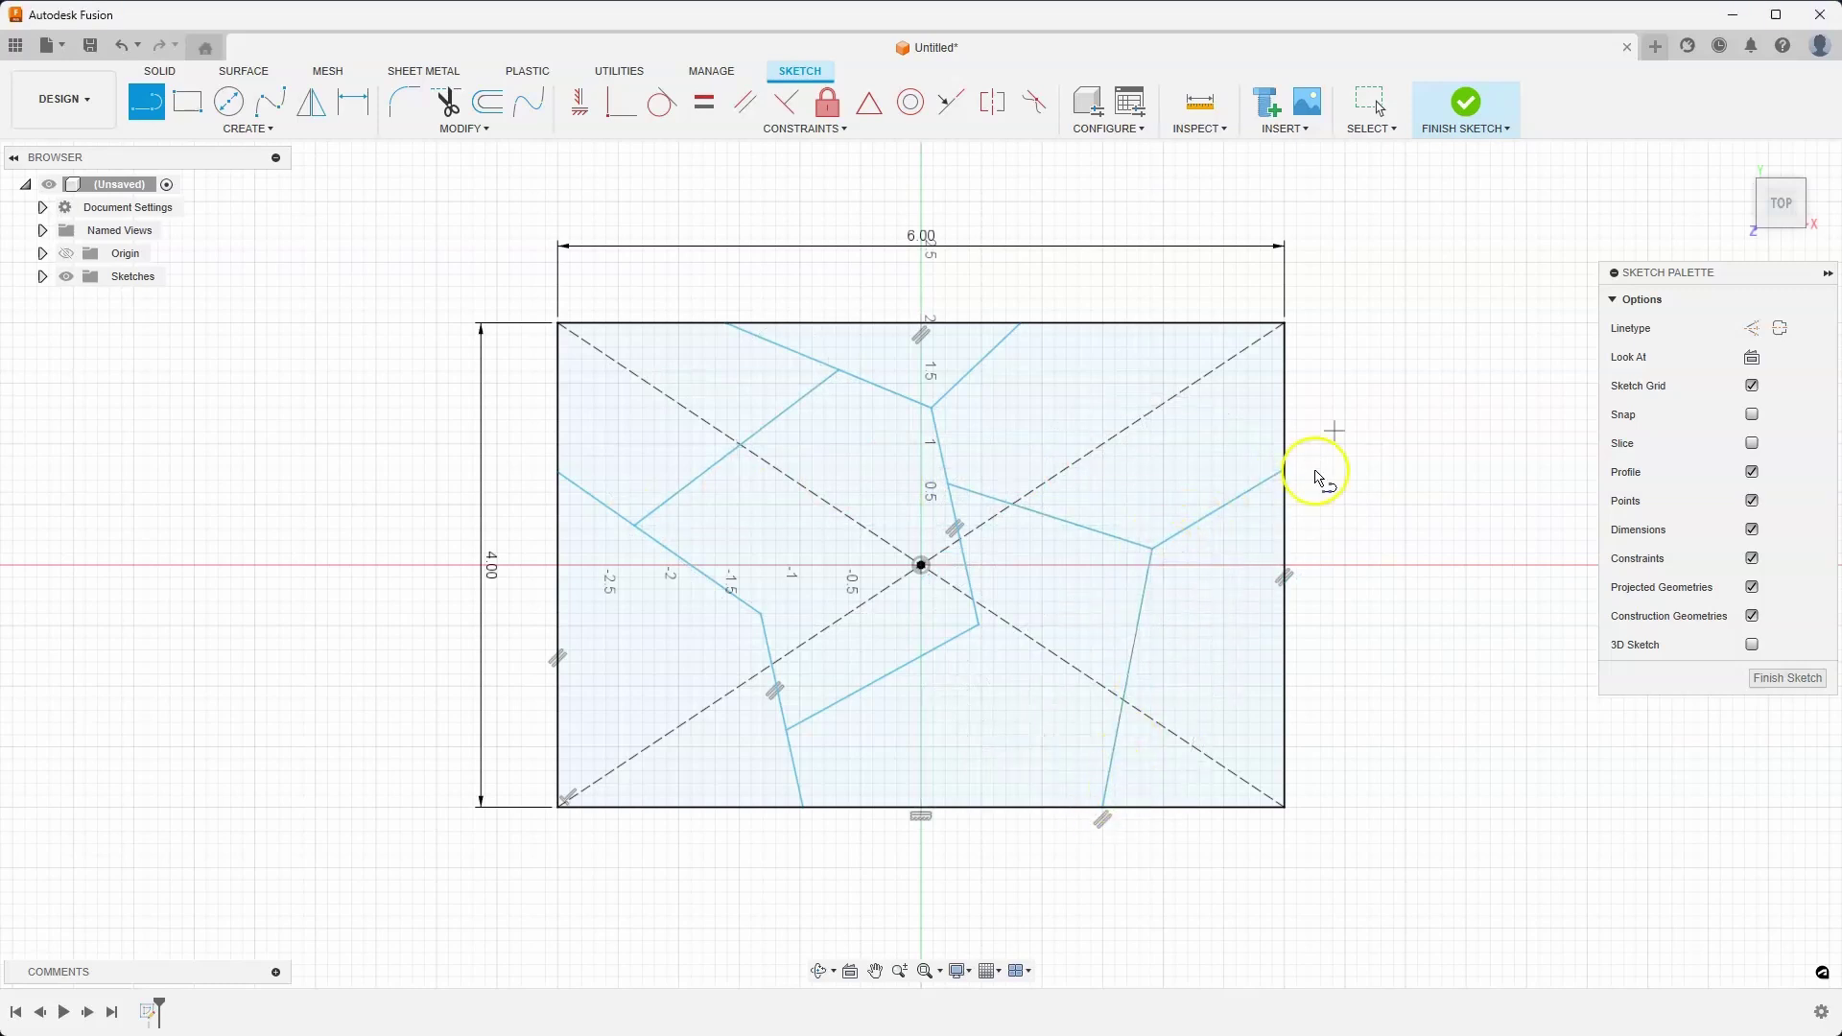
left_click(1462, 129)
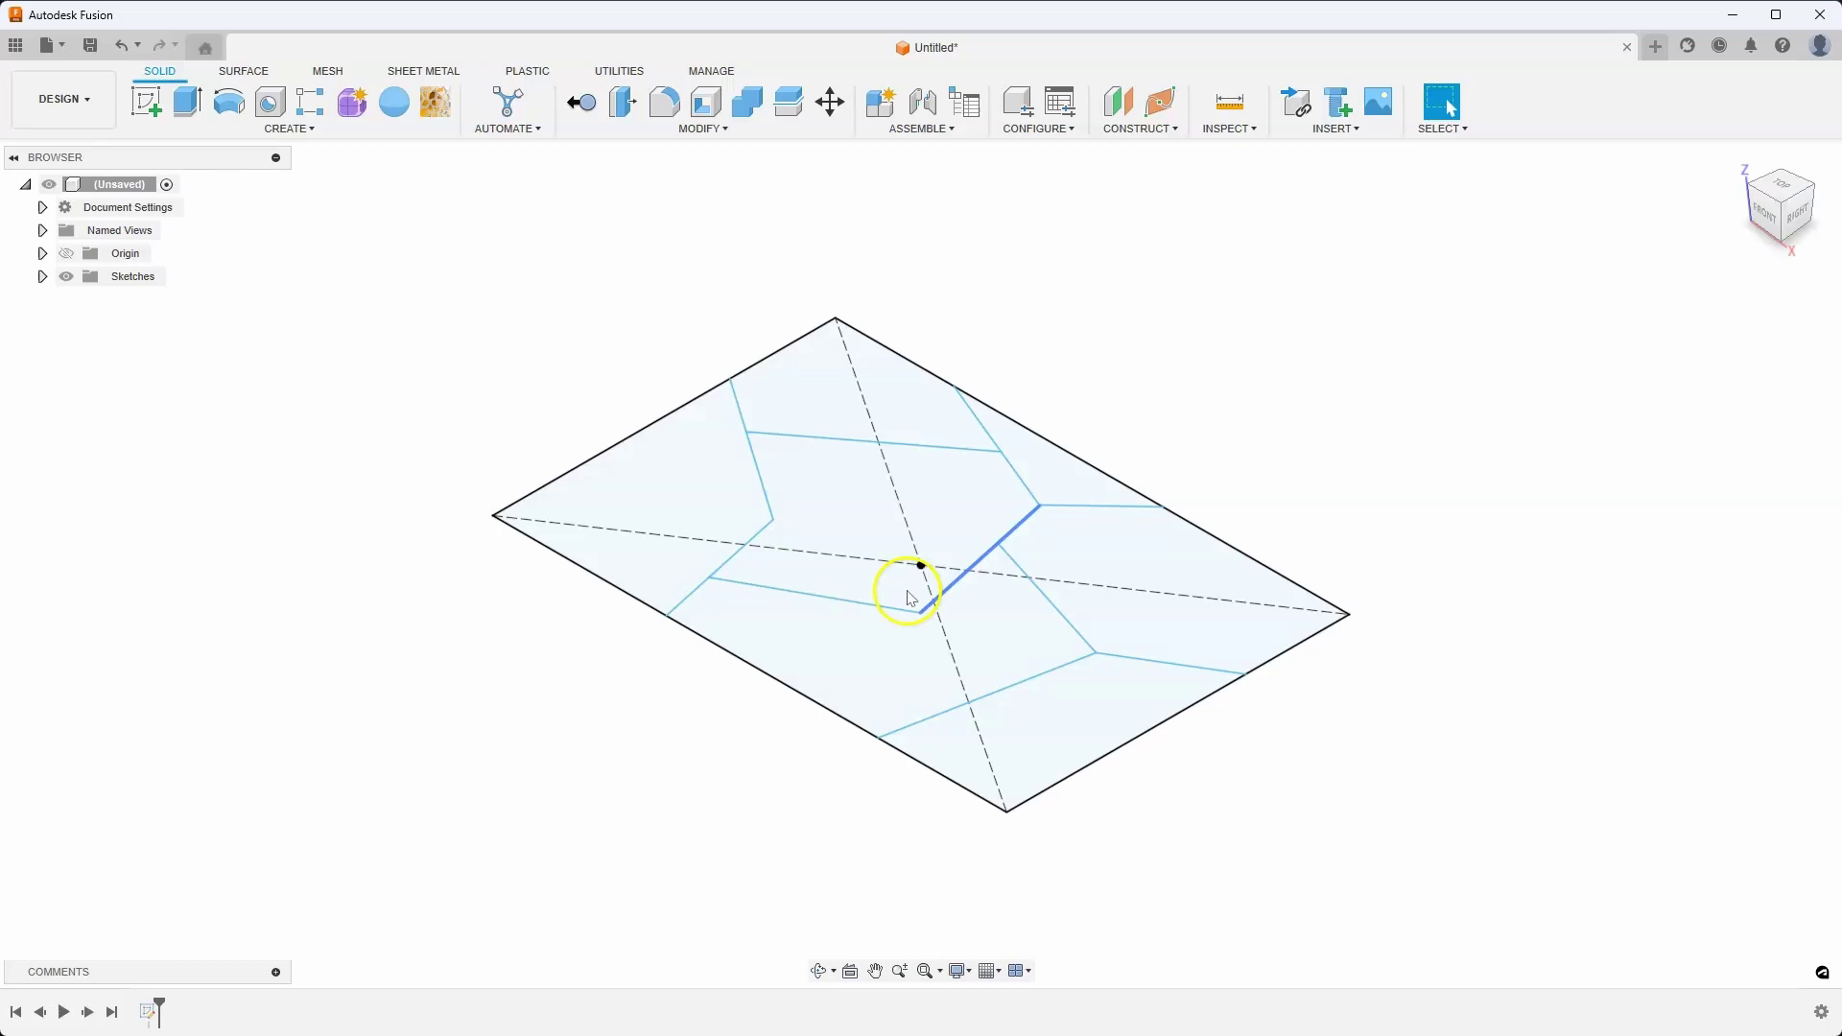
left_click(891, 378)
left_click(732, 473)
left_click(786, 477)
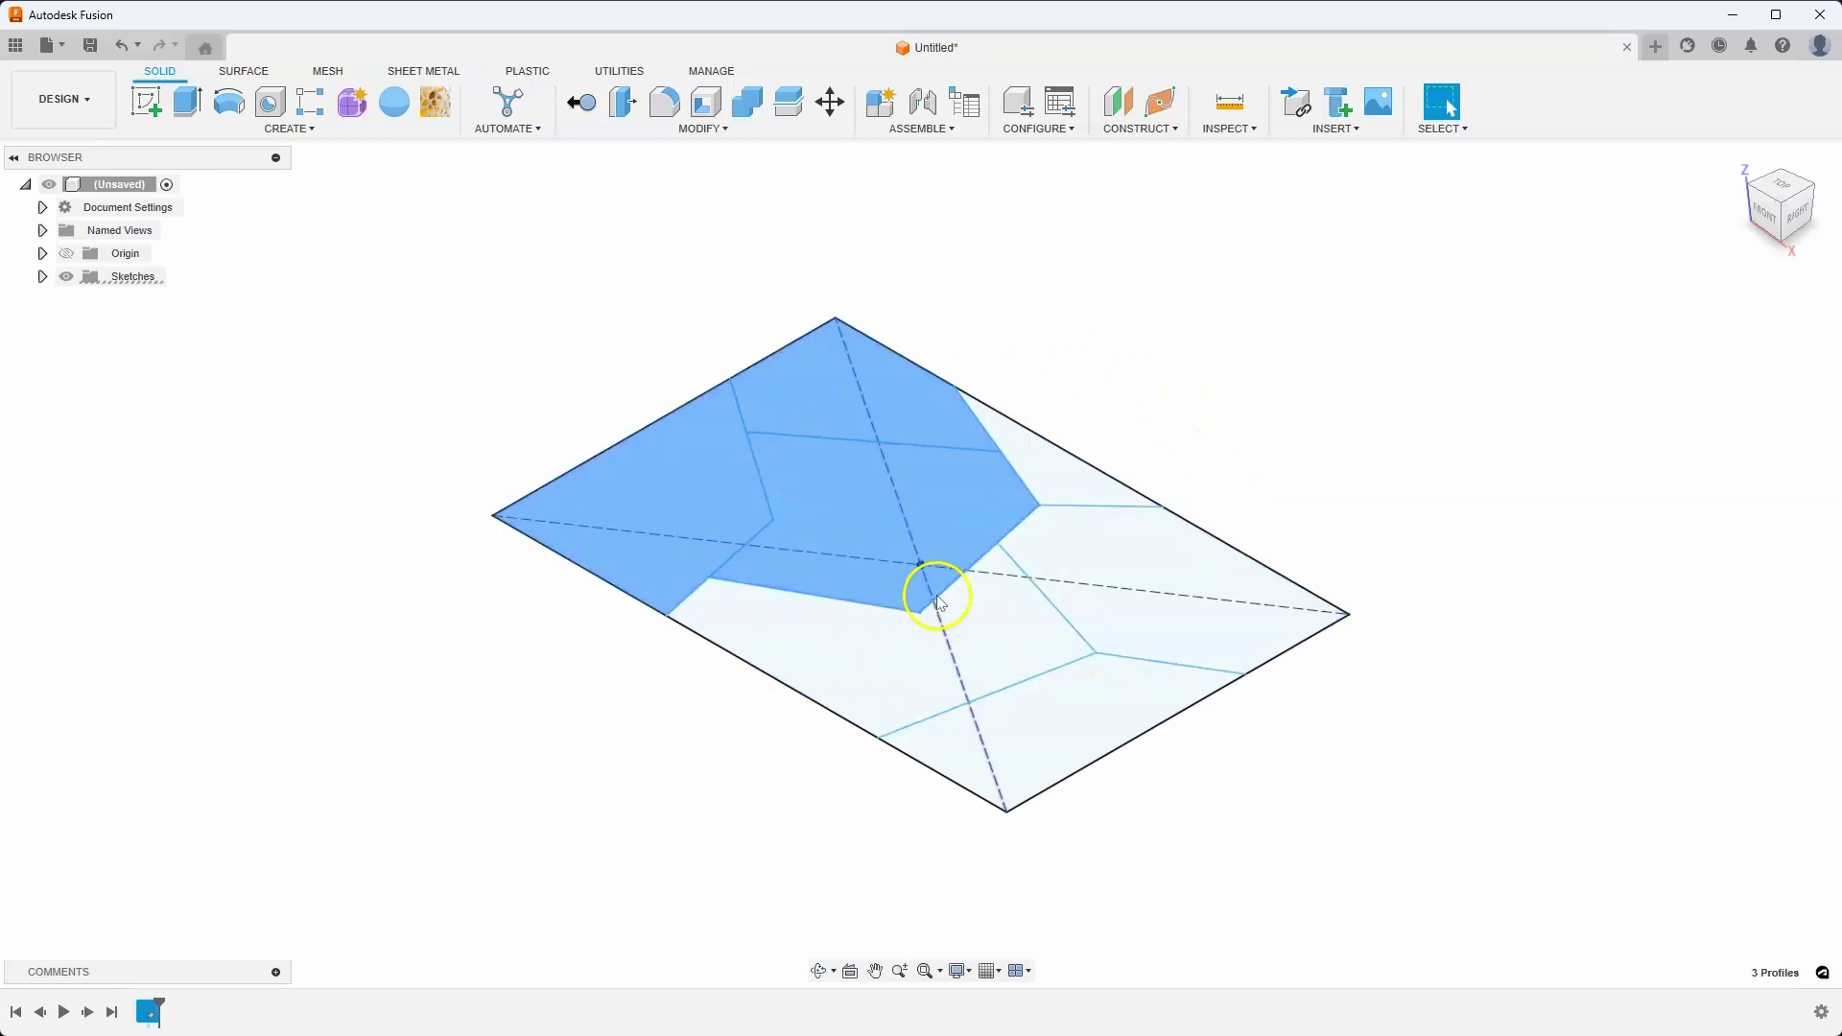
left_click(1003, 315)
middle_click_drag(1004, 365, 835, 383, "shift")
Try to extrude the back-left corner profile and the large front-middle profile 1 in as new bodies.
left_click(822, 389)
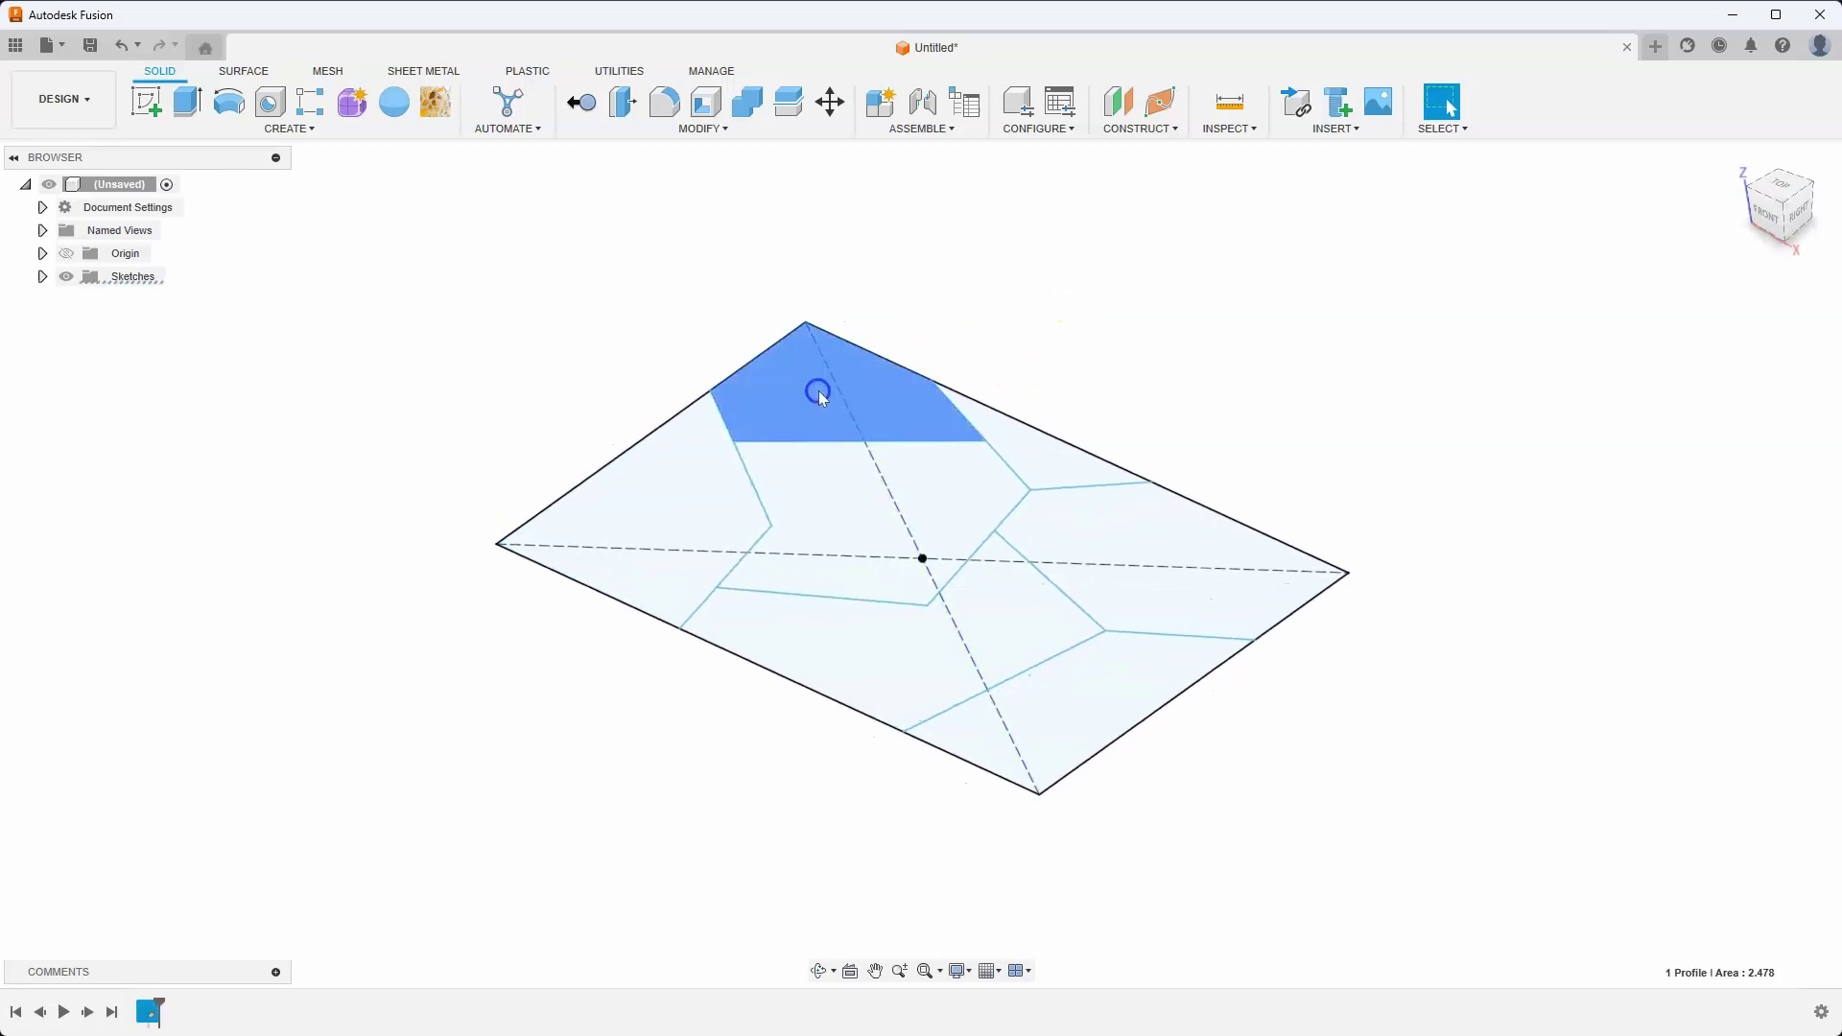
left_click(840, 652)
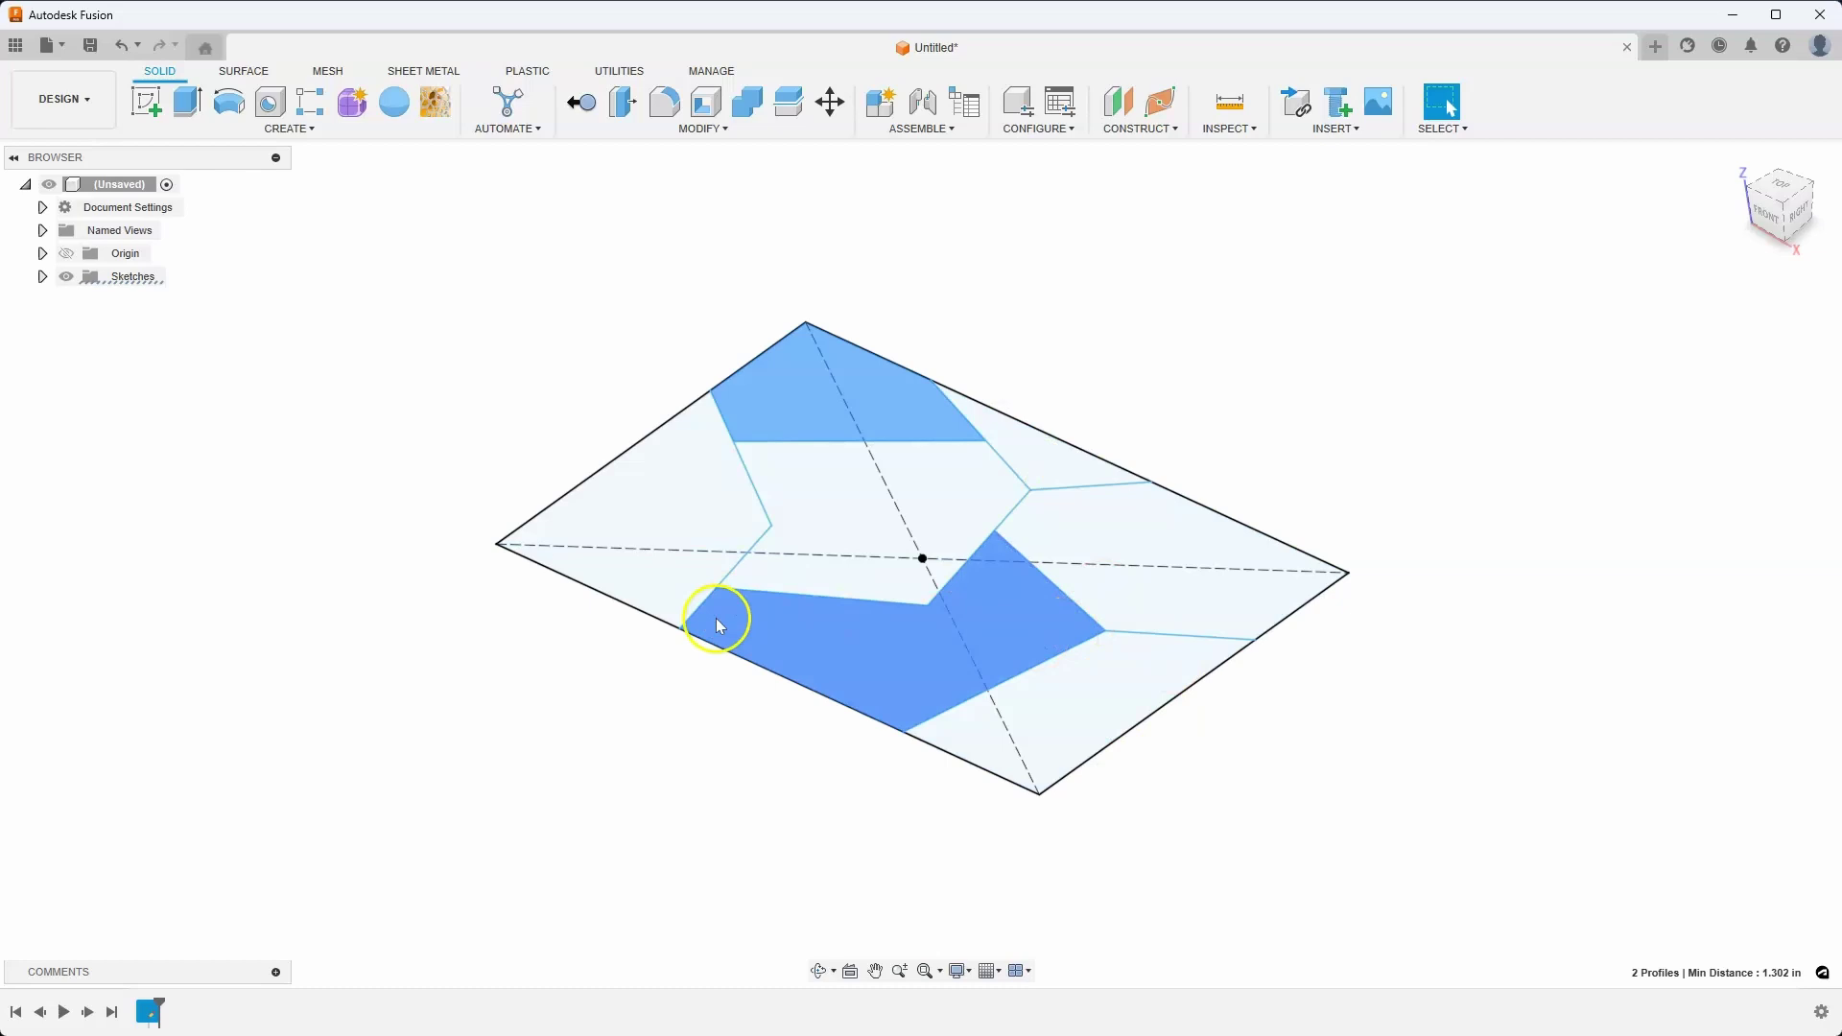
right_click(882, 657)
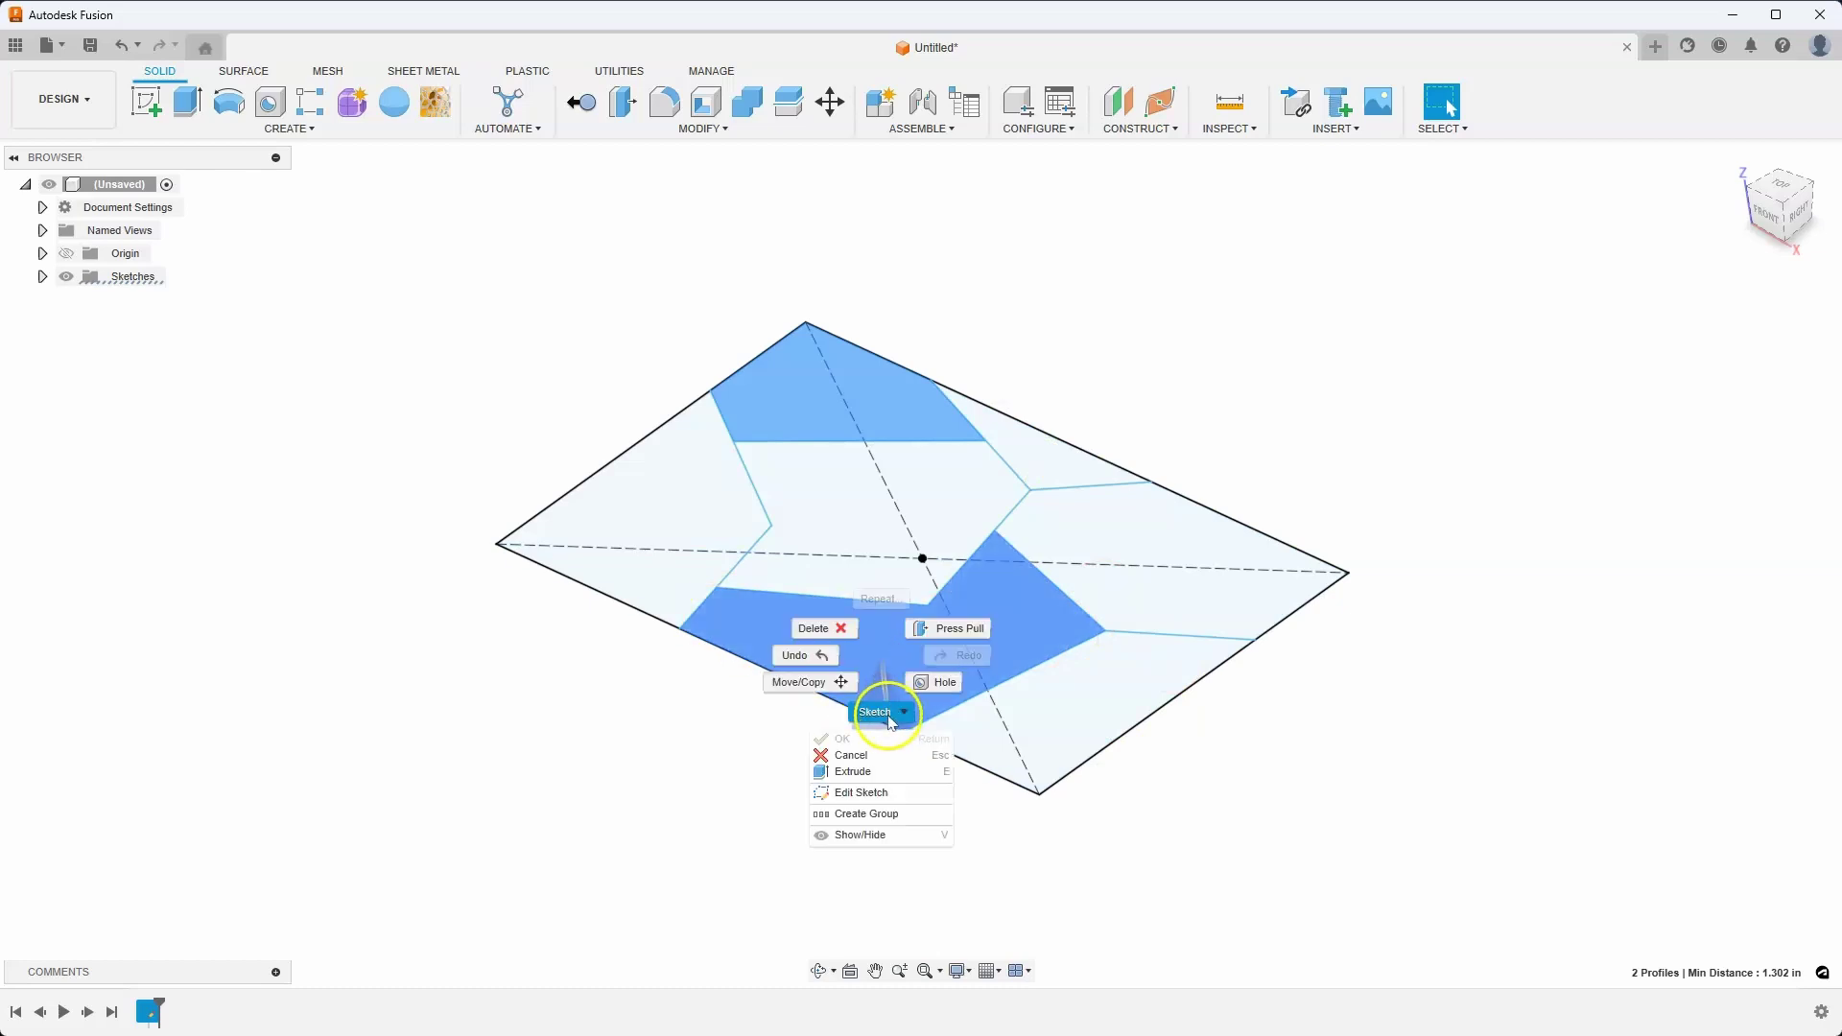
left_click(868, 773)
middle_click_drag(983, 678, 942, 571, "shift")
left_click_drag(940, 564, 989, 536)
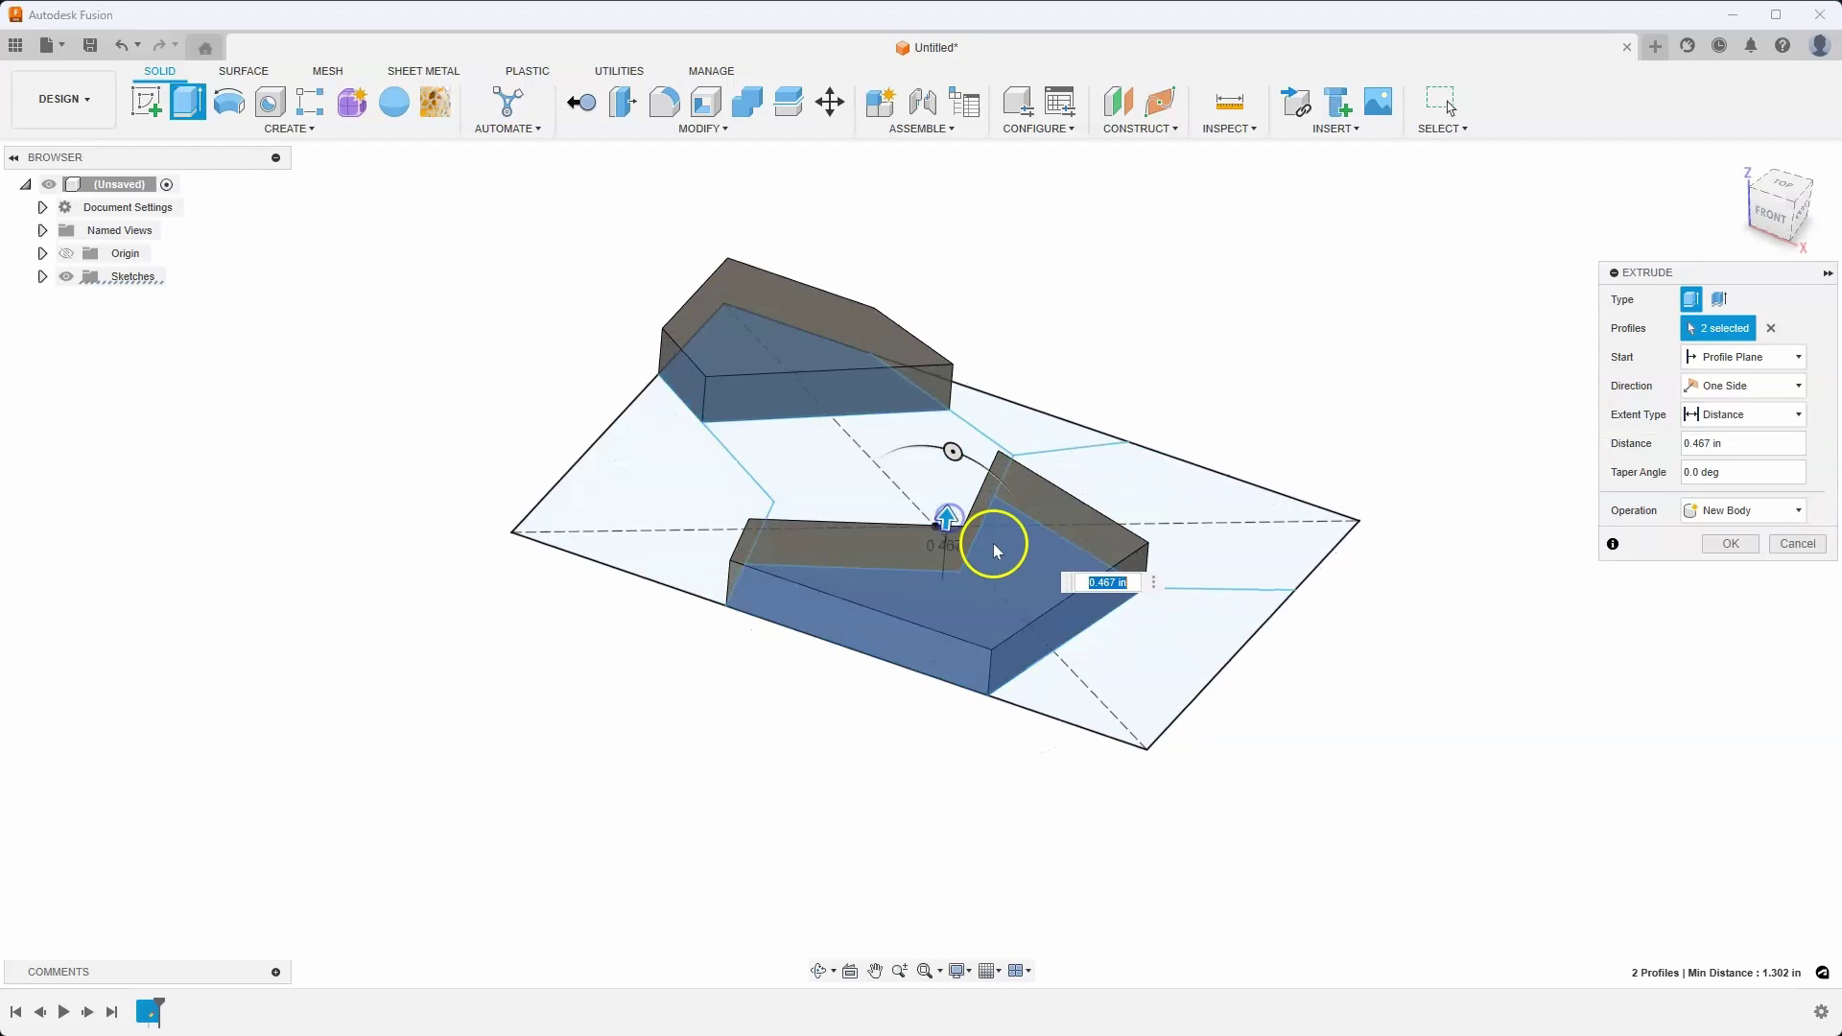
type("1")
Try a taper angle of -62.7 degrees on the two-profile extrusion, and discard the extrusion.
middle_click_drag(1038, 426, 1197, 396, "shift")
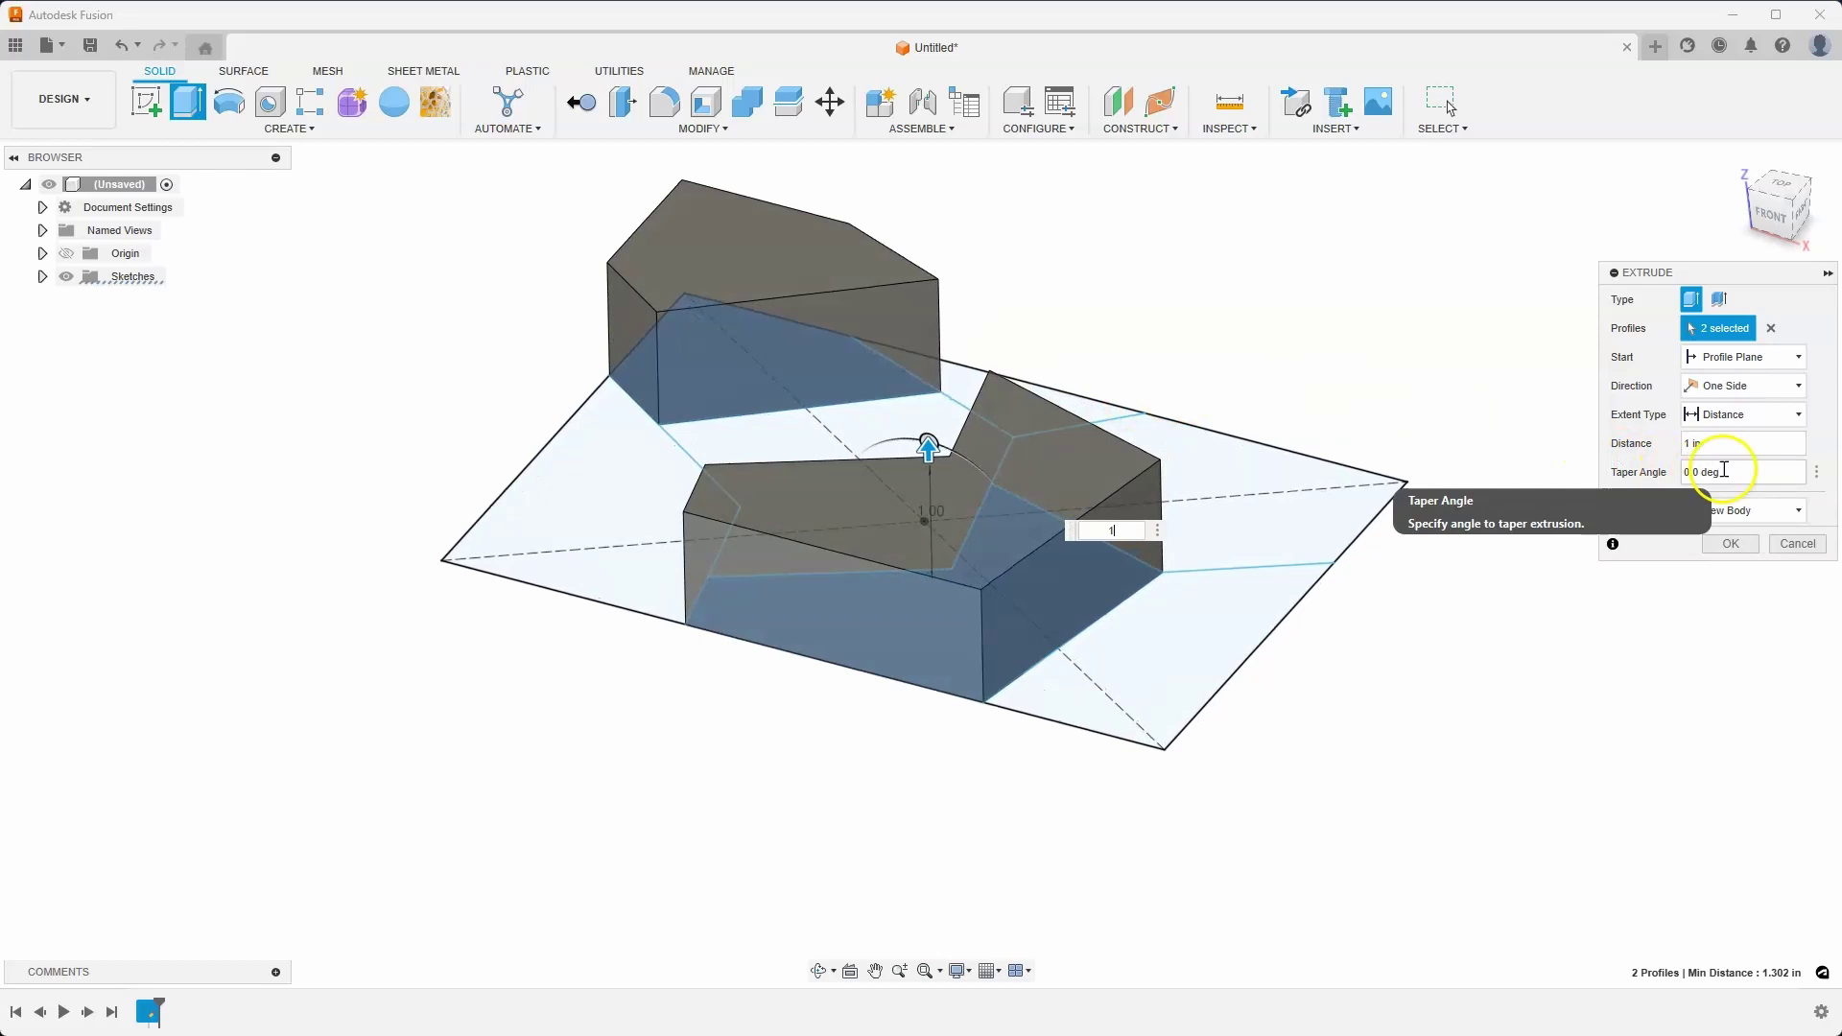
left_click(931, 438)
left_click_drag(931, 438, 1005, 520)
left_click(1011, 564)
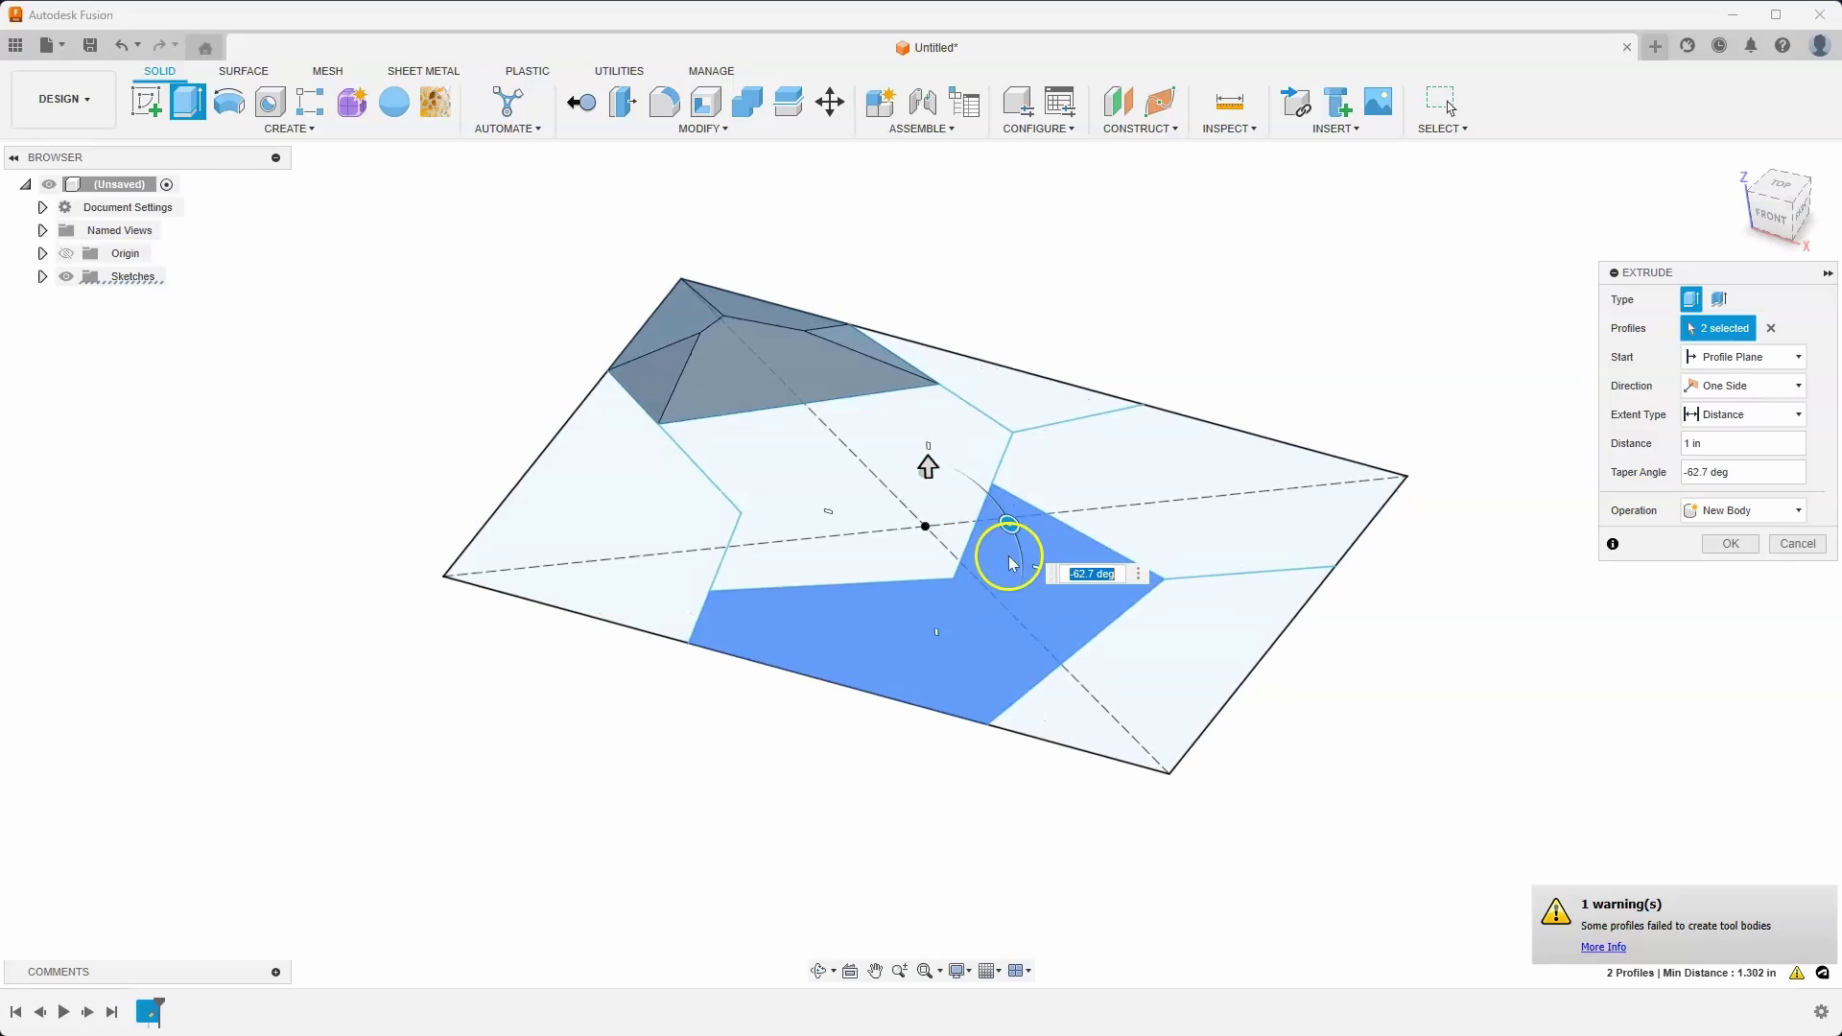
middle_click_drag(975, 567, 1410, 518, "shift")
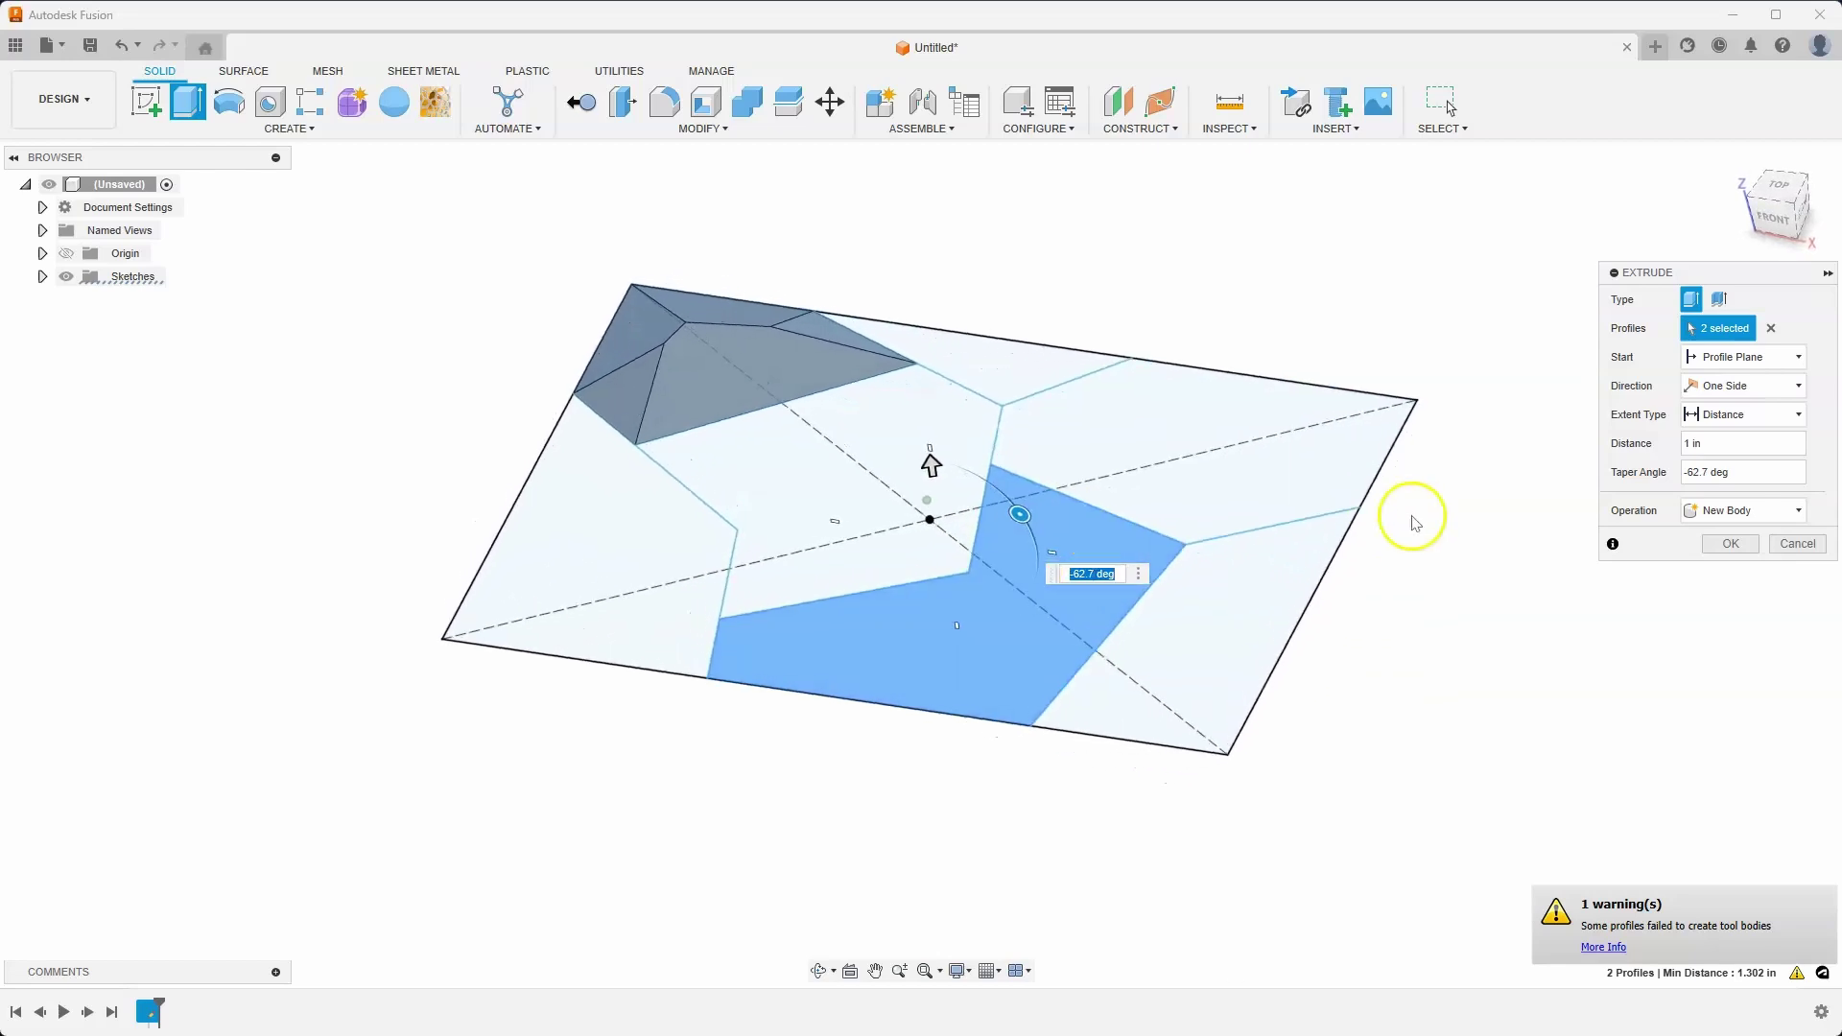
left_click(1777, 545)
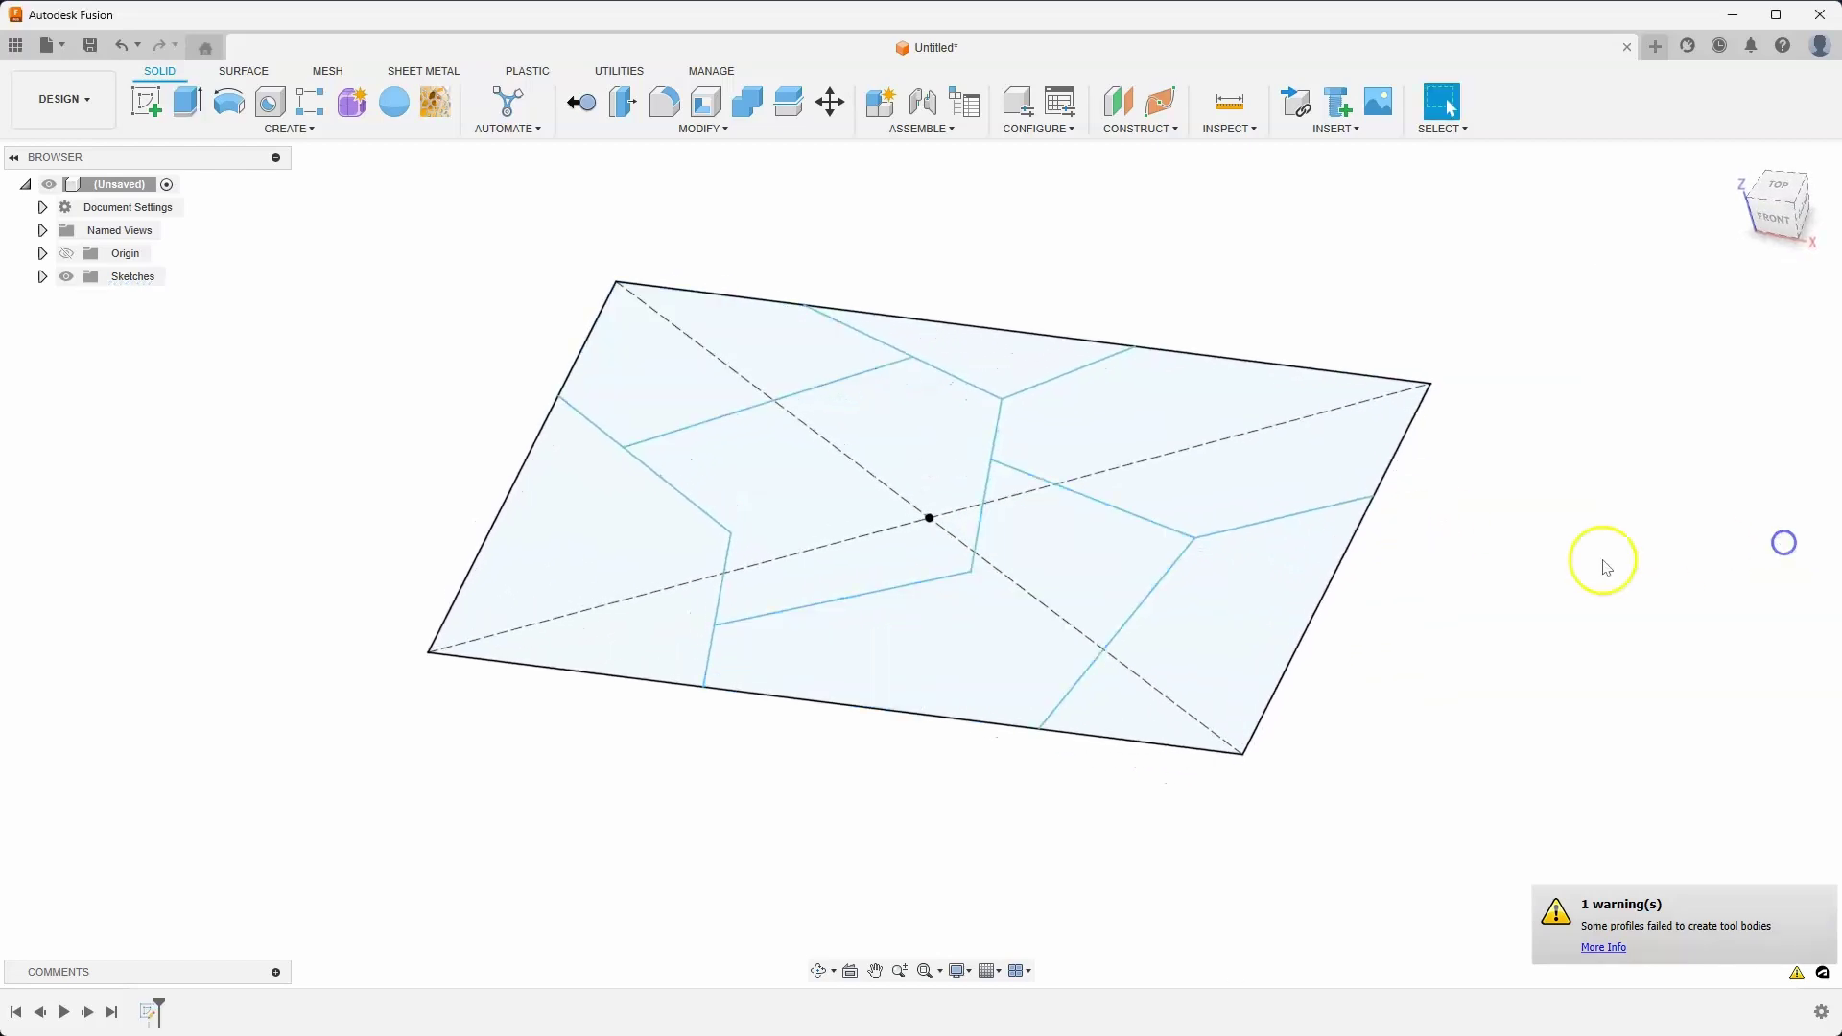
Edit the sketch to add a line from the zigzag's lower vertex to the lower-right dividing line, and finish the sketch.
double_click(151, 1015)
key("l")
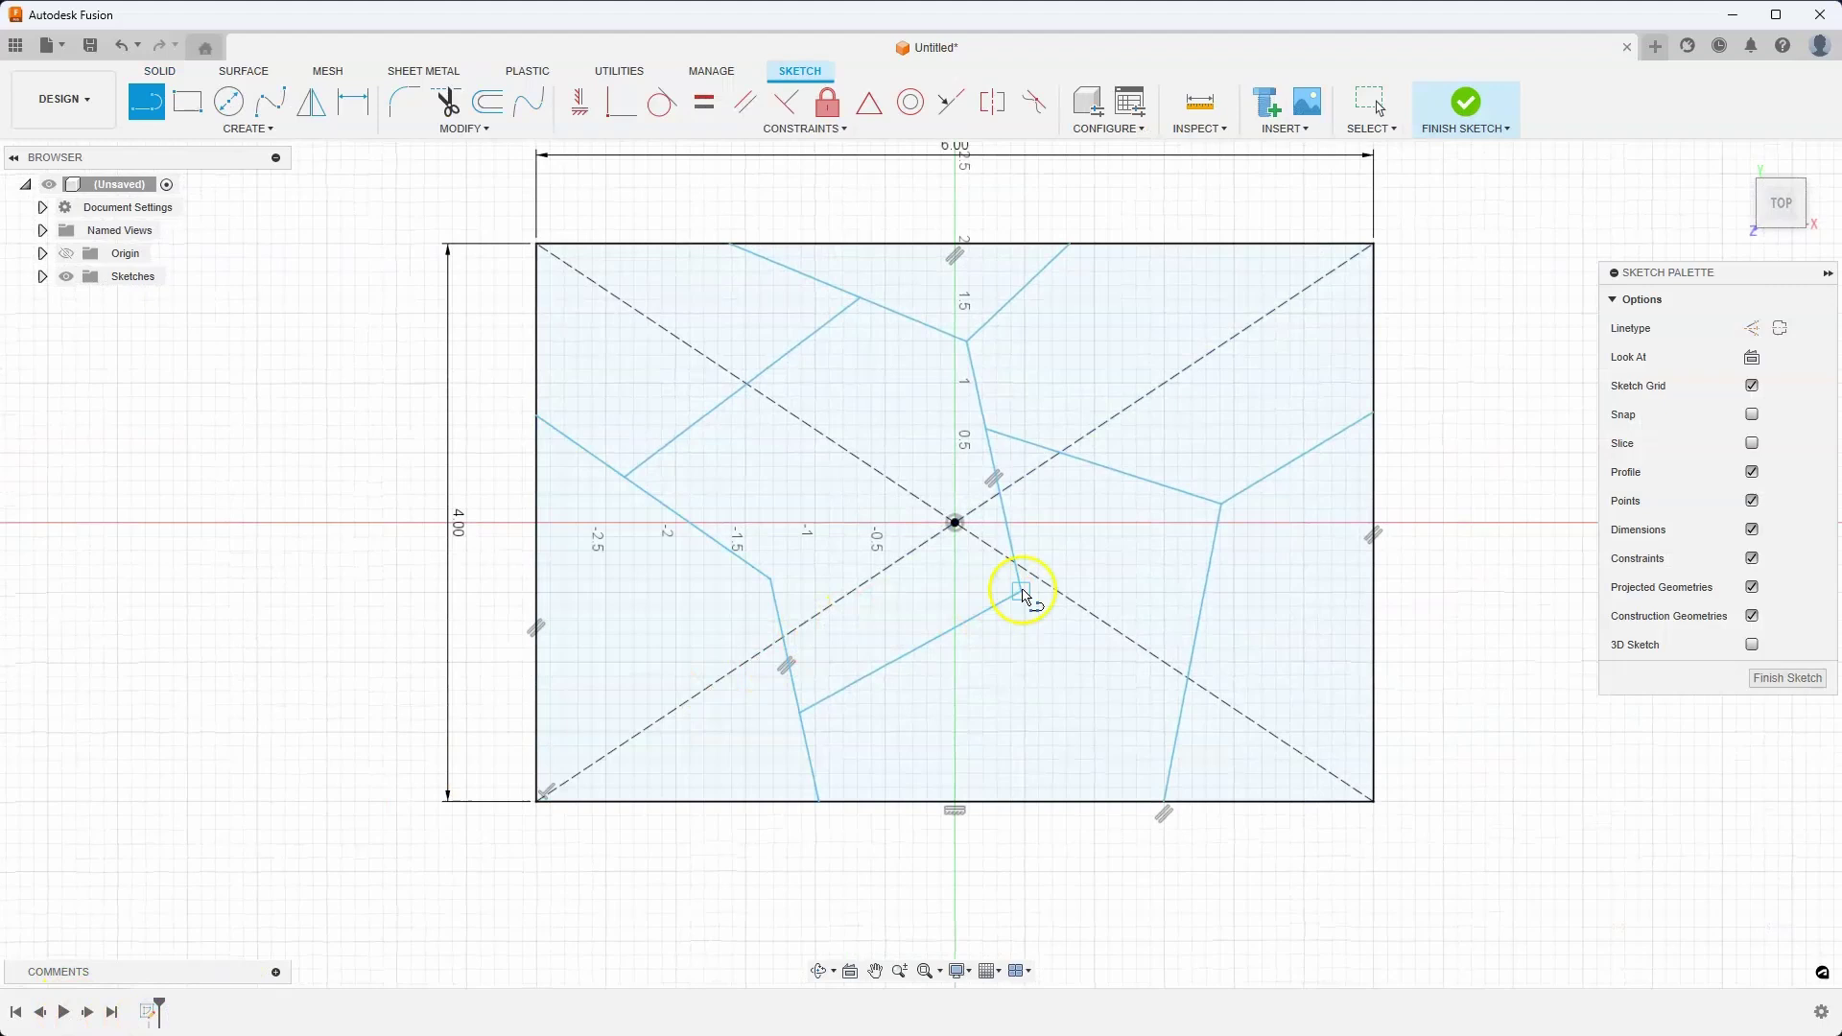
double_click(1177, 726)
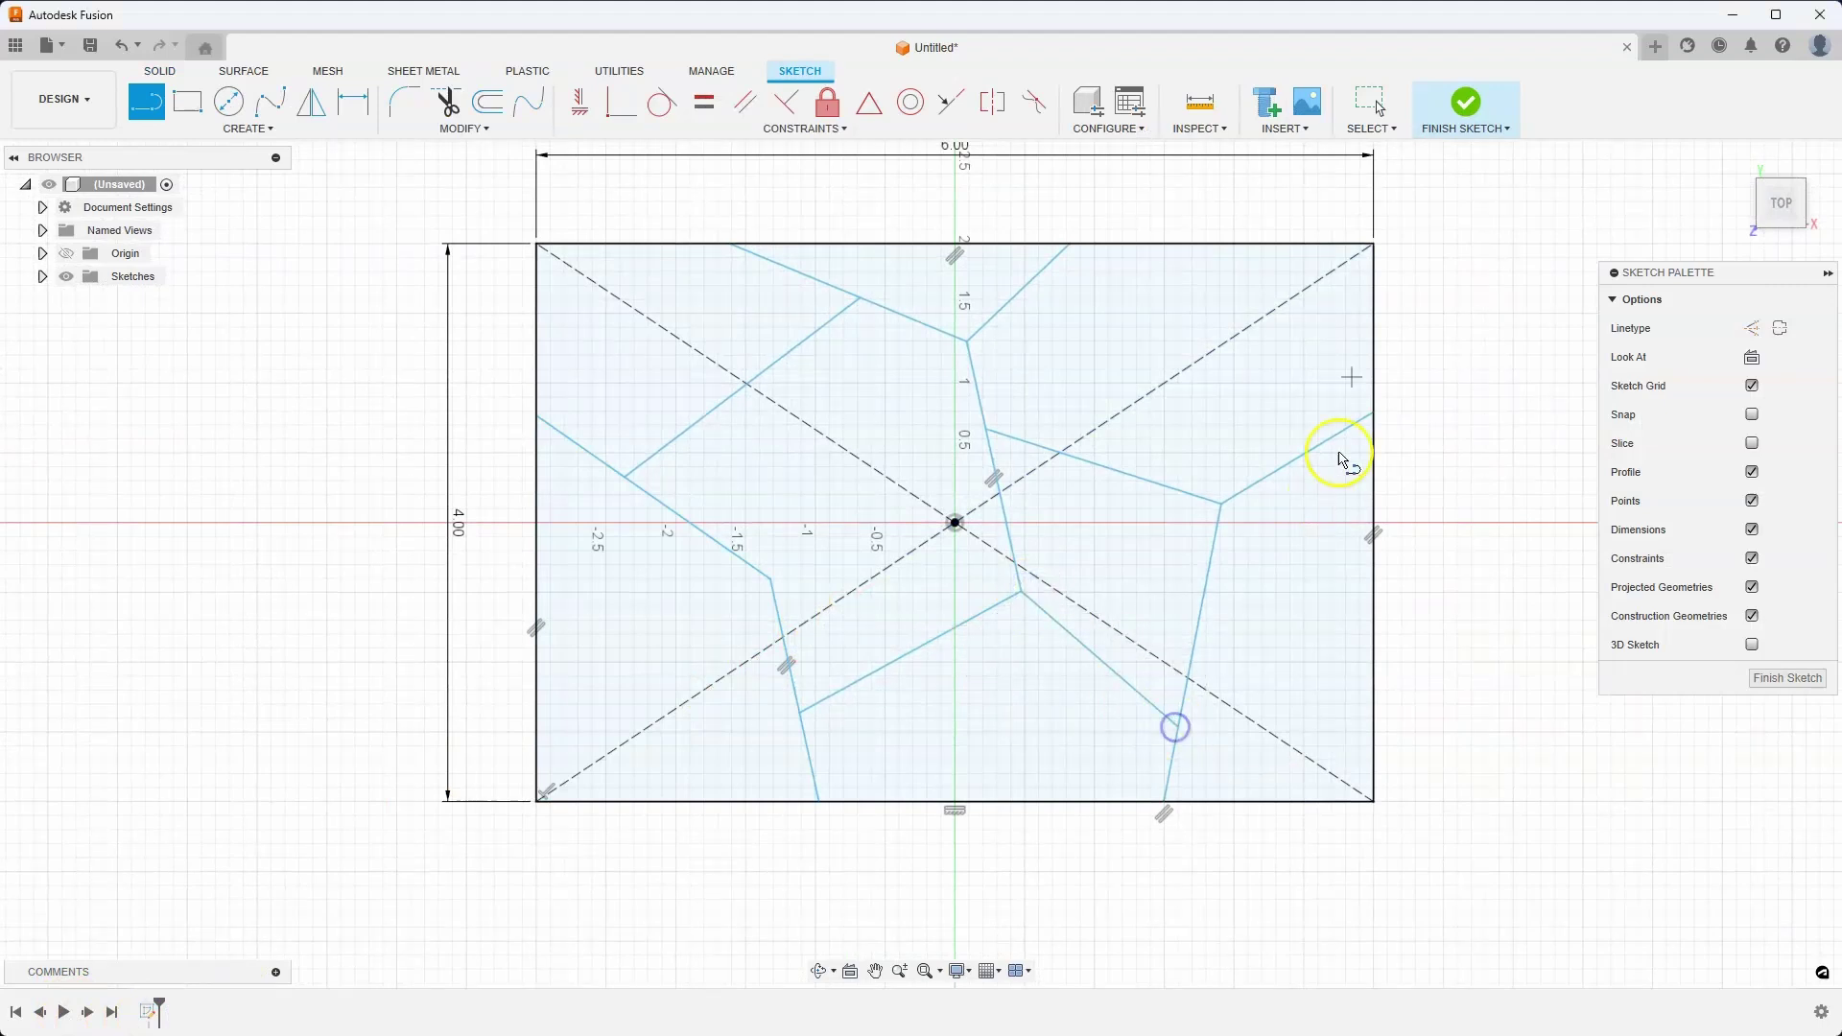
left_click(1465, 102)
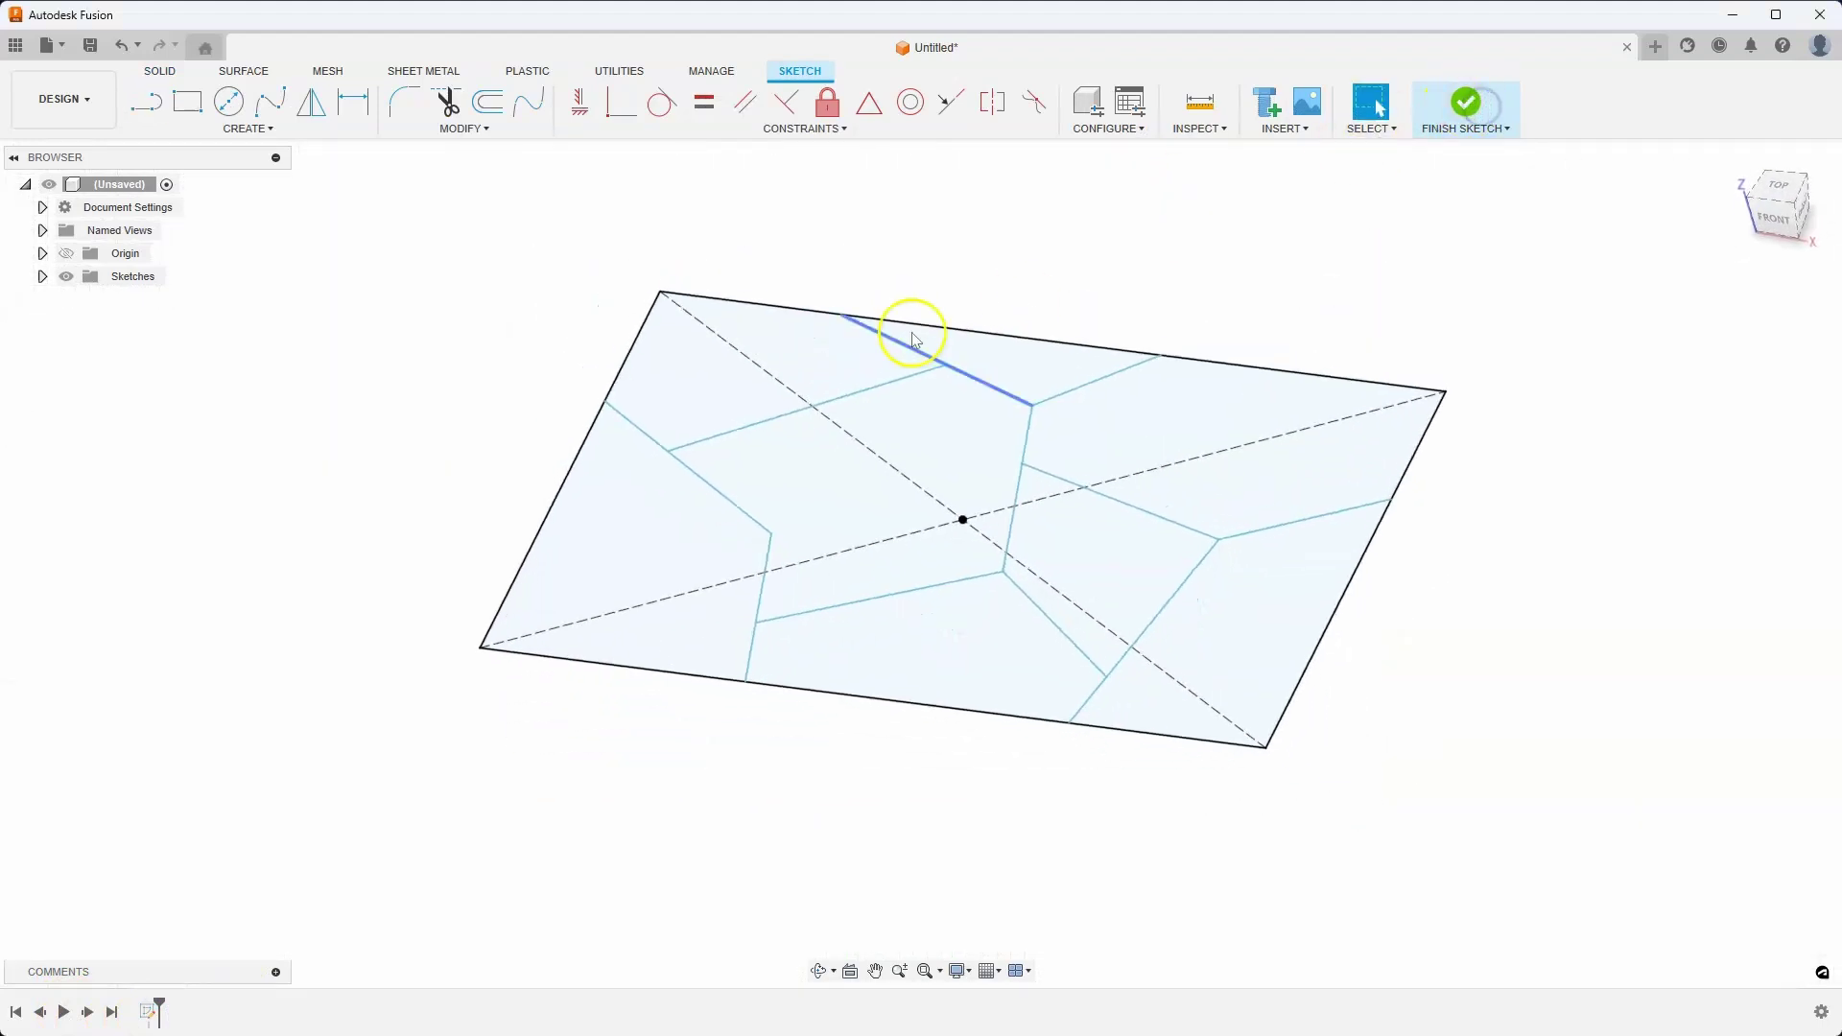
Extrude the back-left corner, front-middle and back-right corner profiles 1 in as new bodies with a -70 degree taper.
left_click(712, 388)
left_click(982, 633)
left_click(1220, 476)
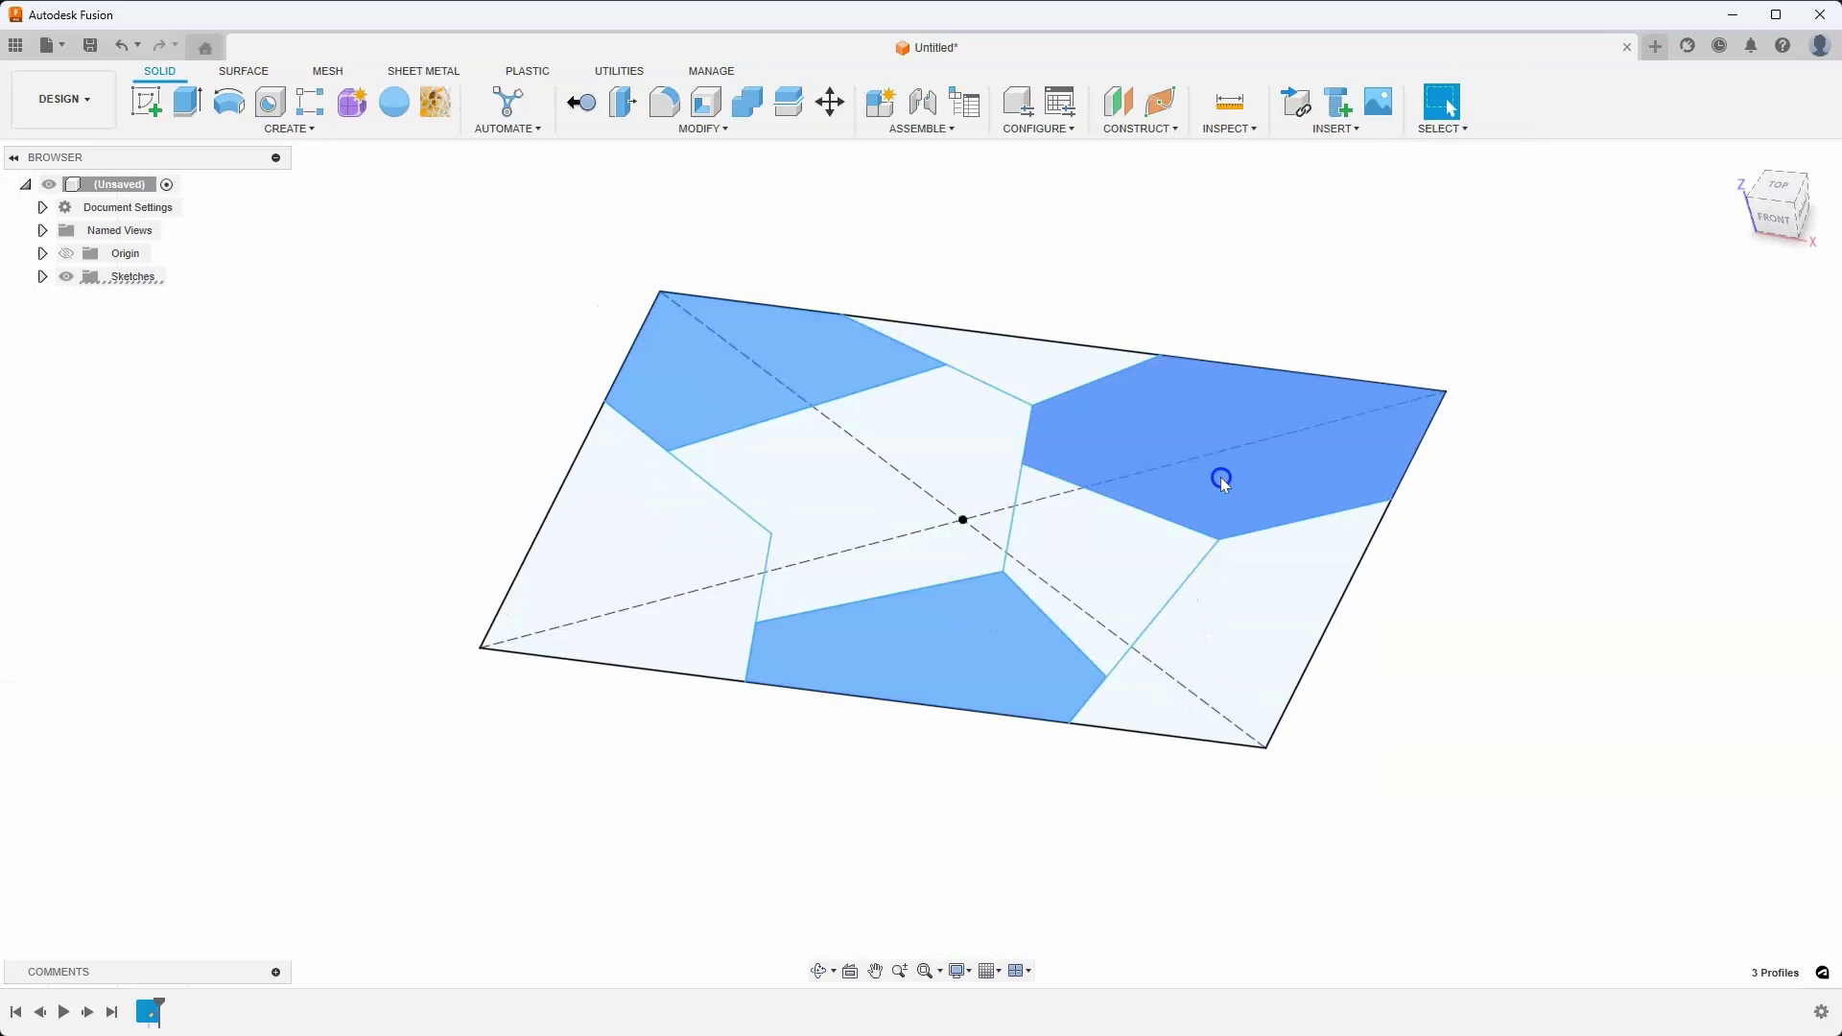
right_click(1190, 476)
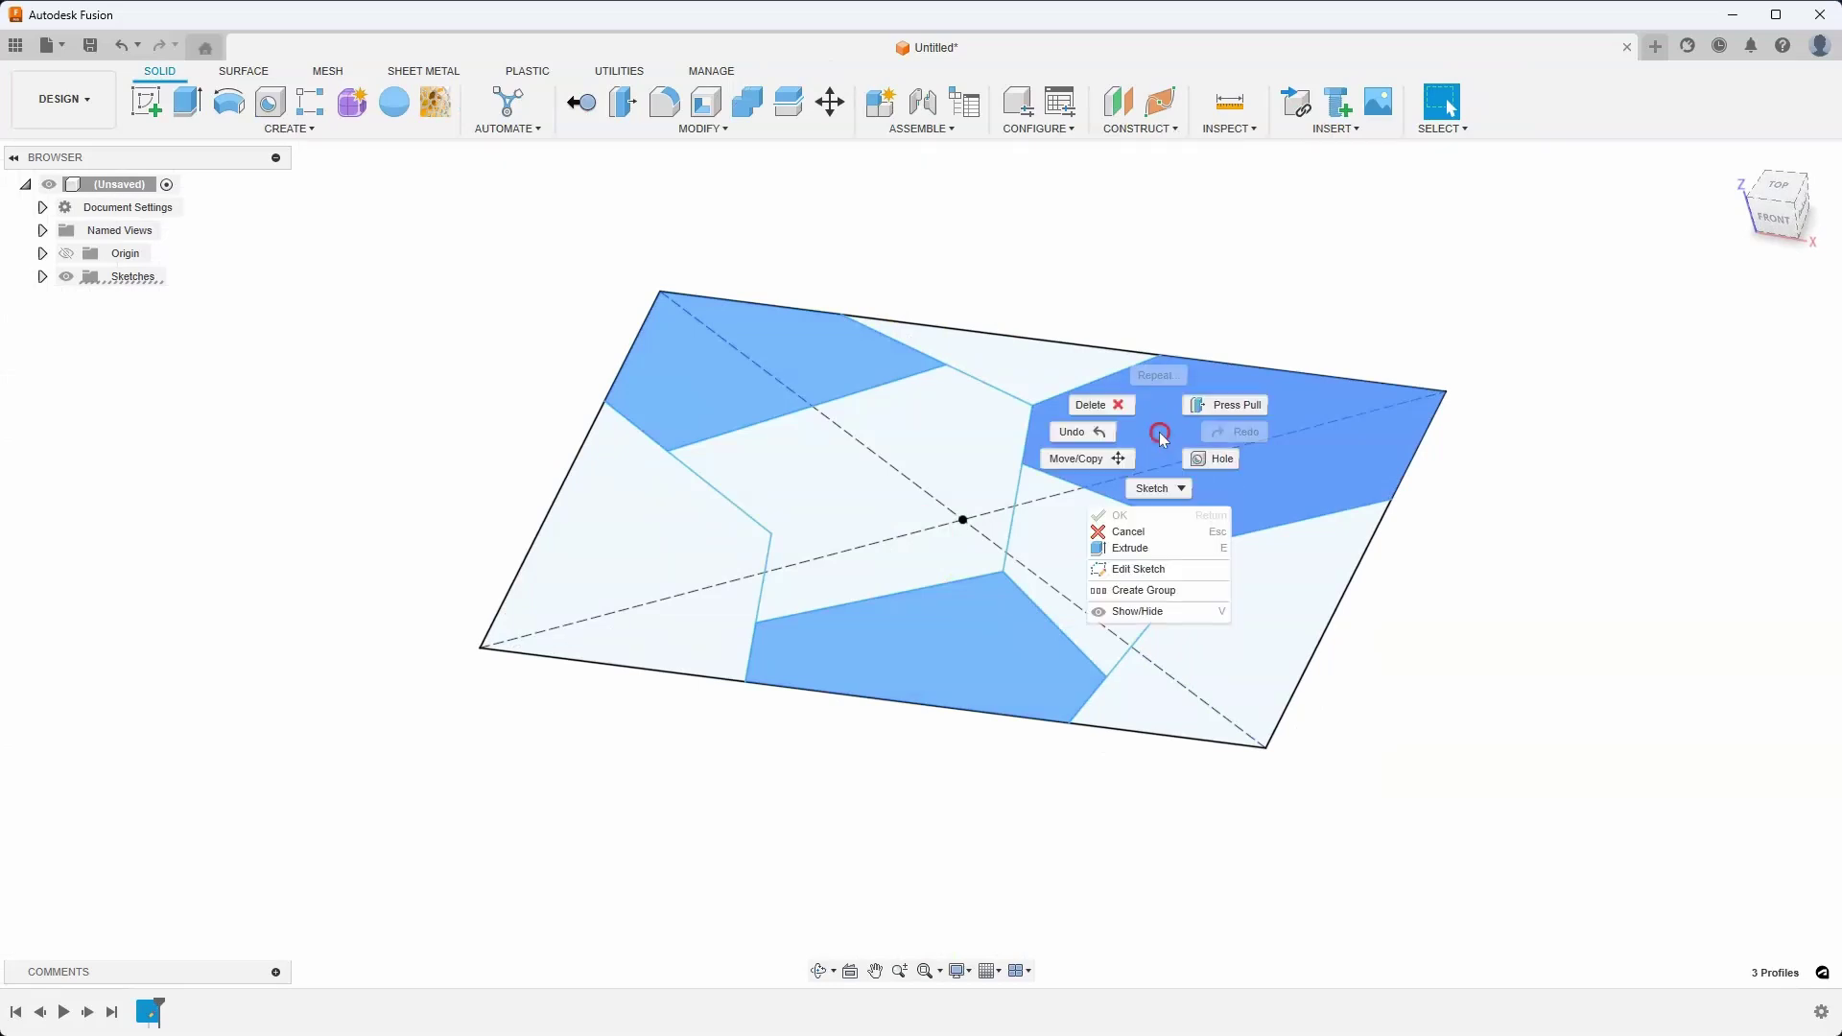
left_click(1129, 547)
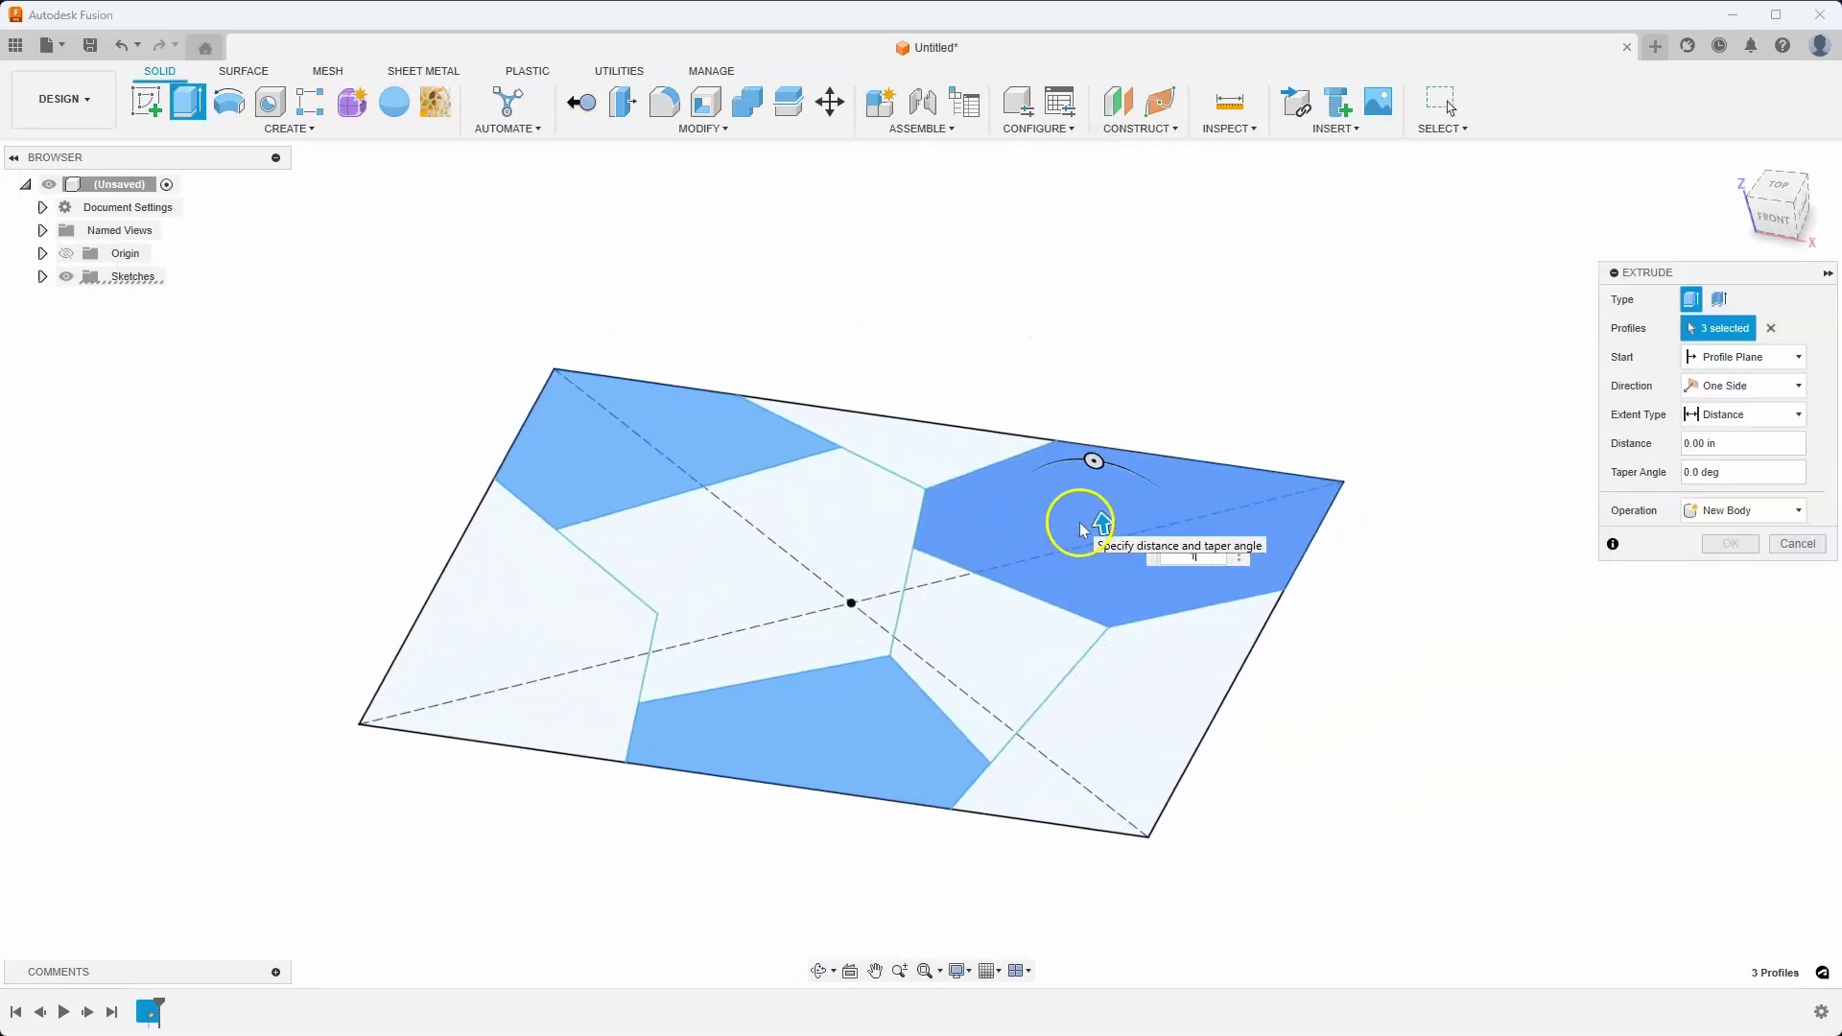
type("1")
left_click_drag(1094, 459, 1187, 525)
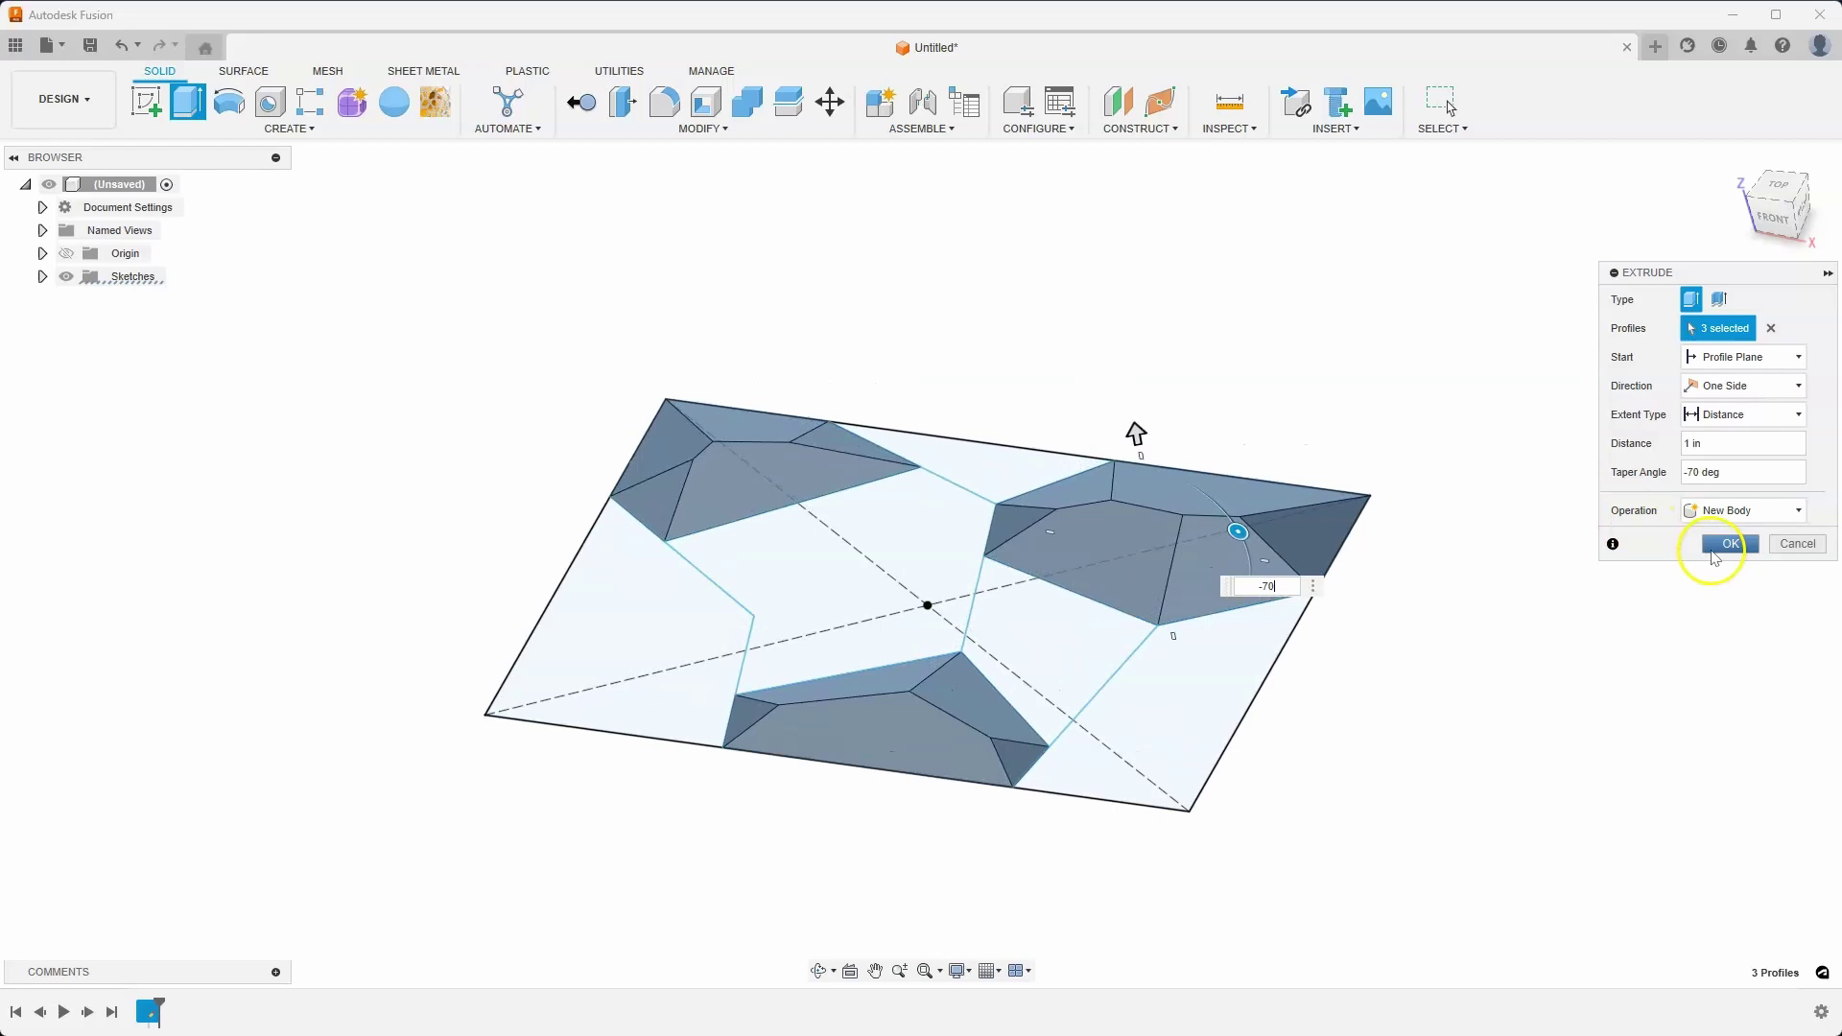
left_click(1731, 544)
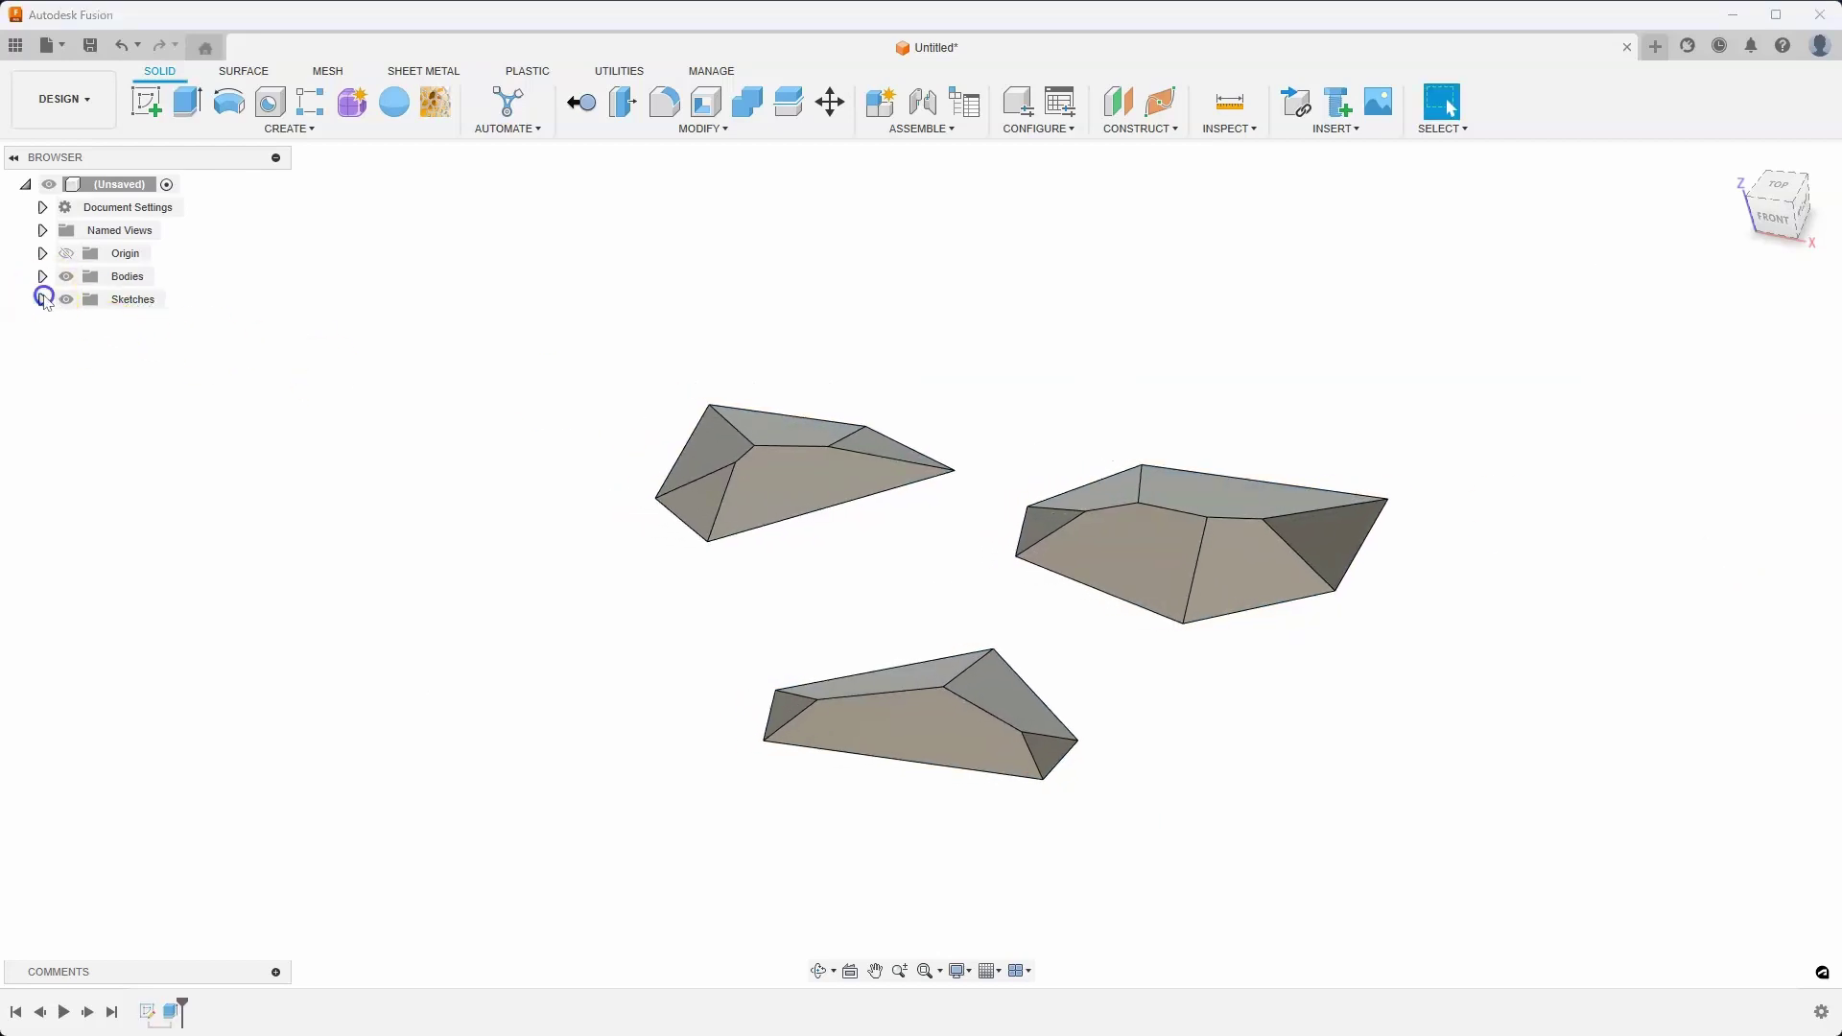
Show the sketch and extrude the back-edge triangle, front-left corner and right-of-center profiles 1 in as new bodies with a steep negative taper.
left_click(83, 323)
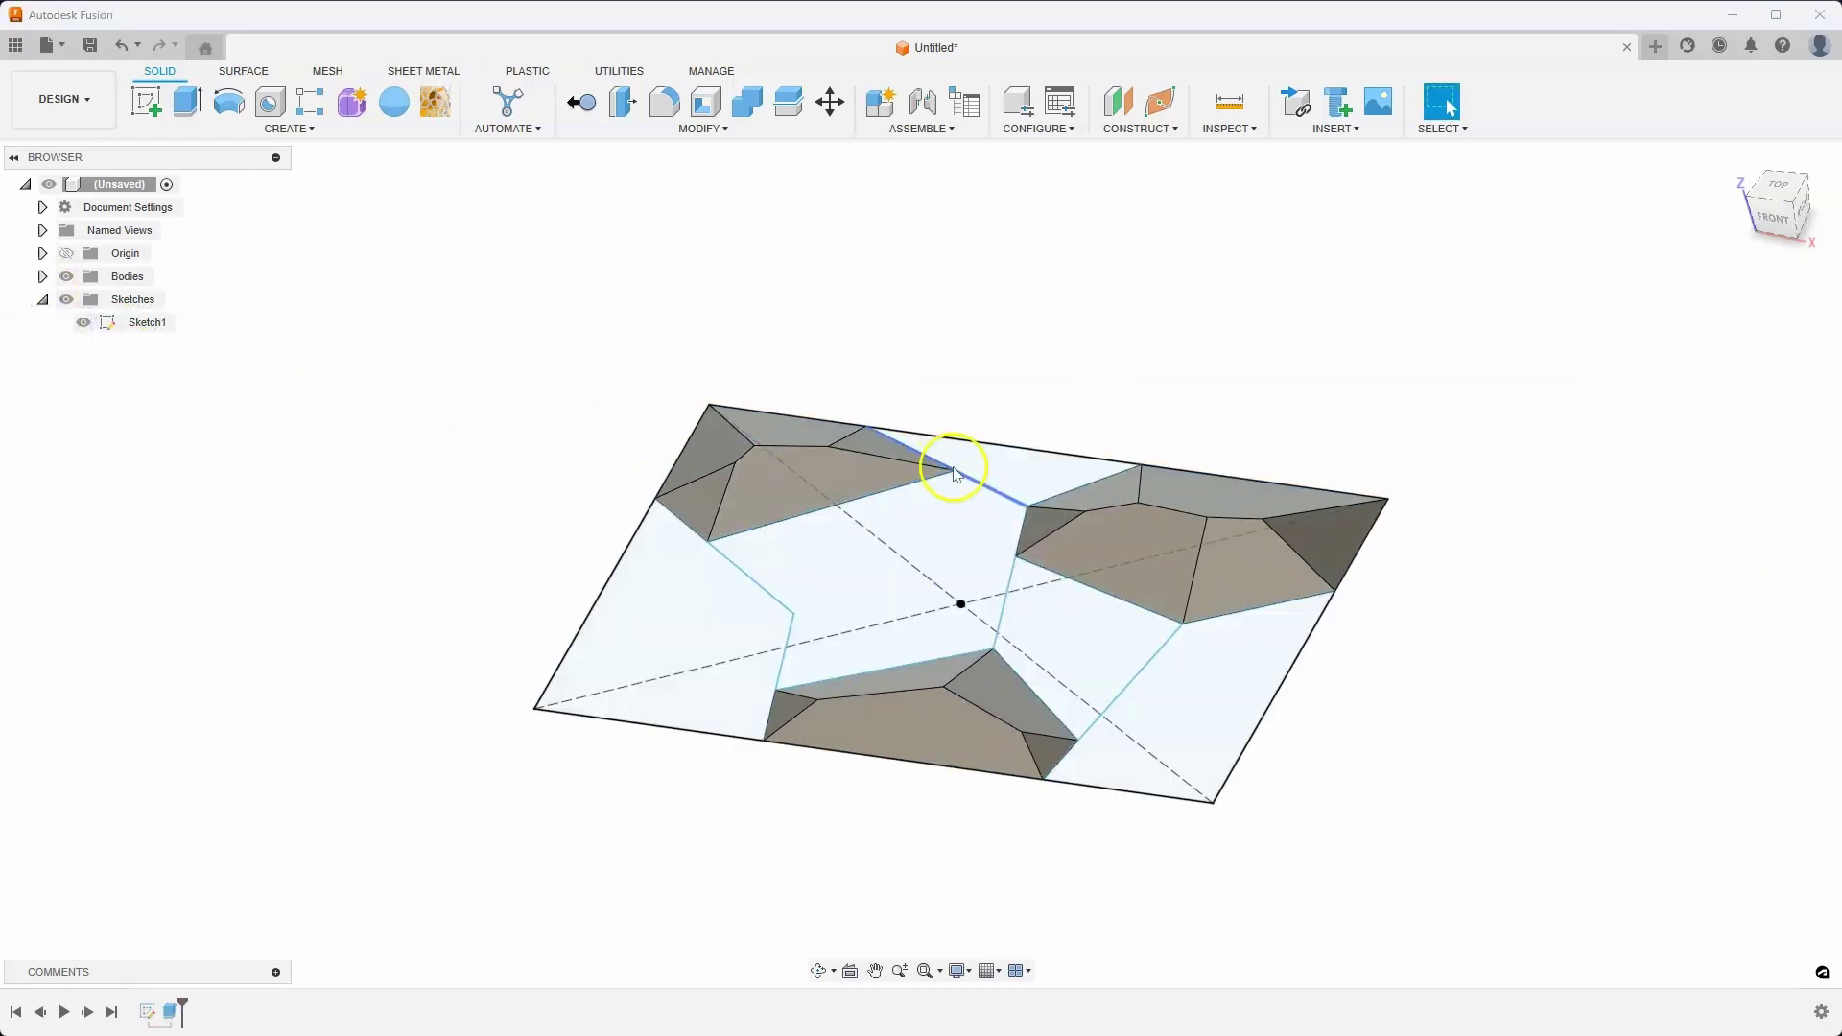
left_click(1009, 464)
left_click(633, 633, "ctrl")
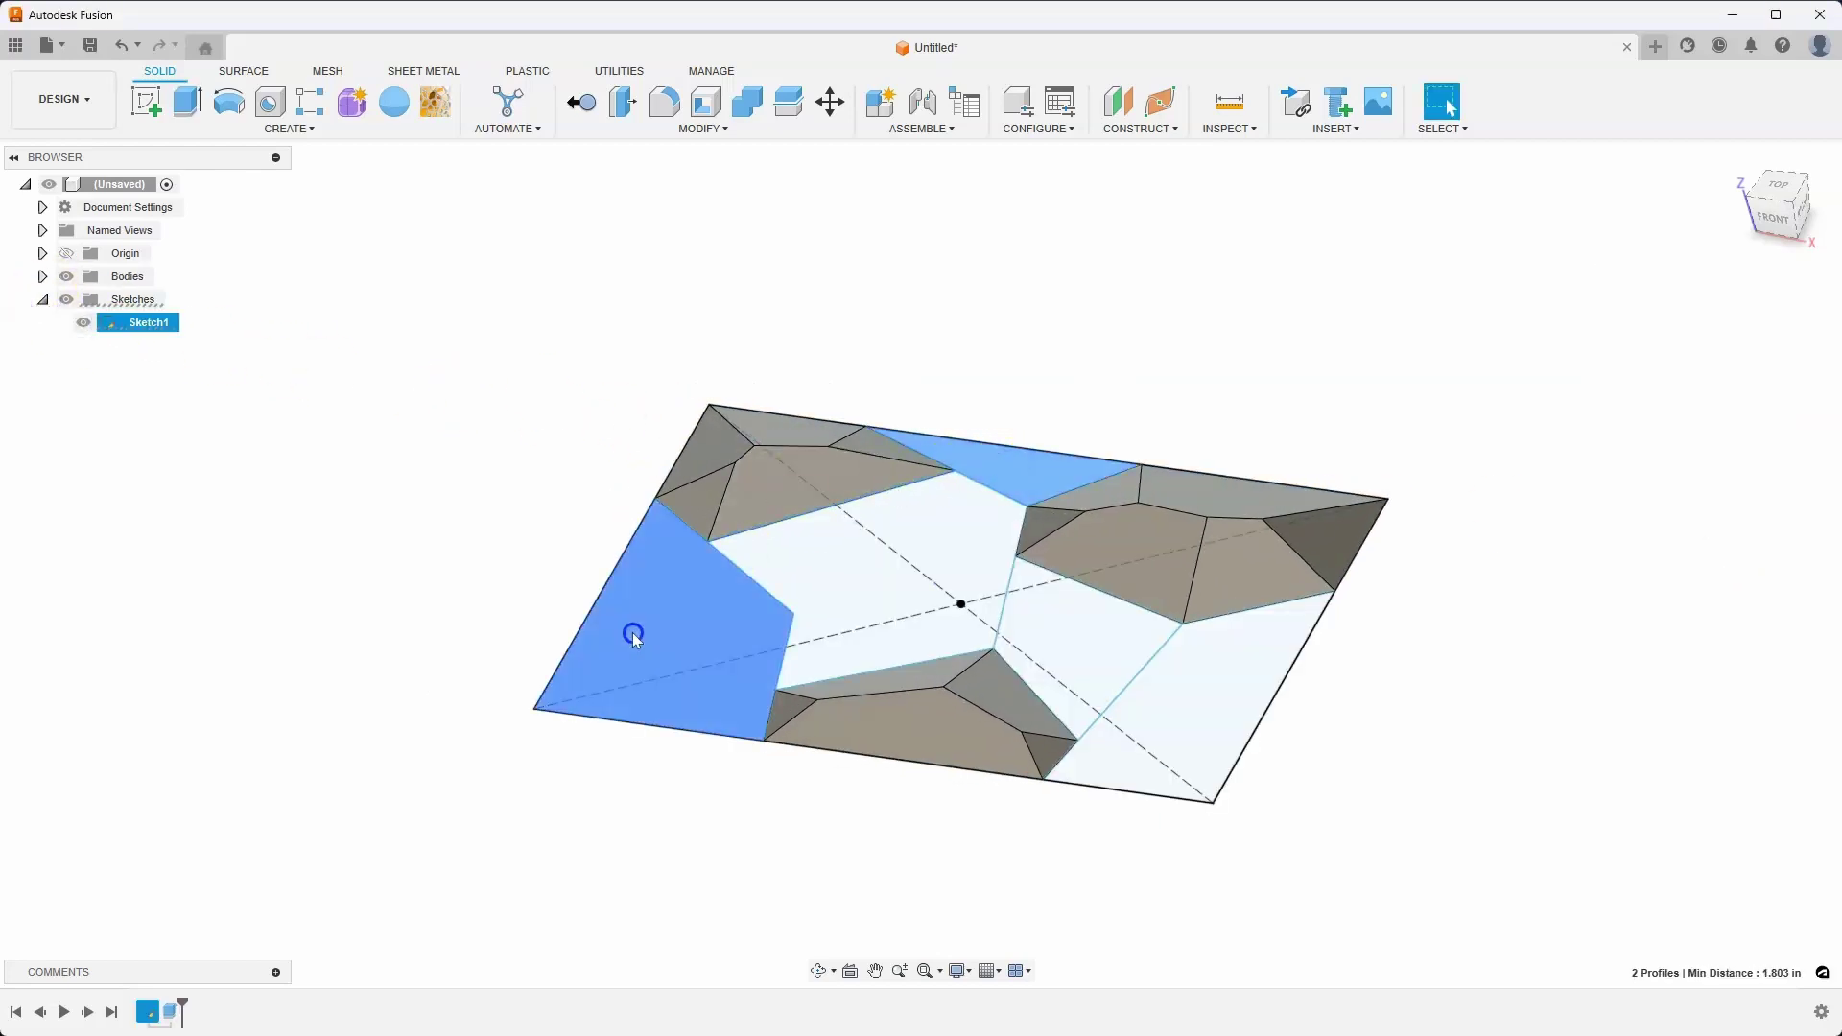
left_click(1097, 664, "ctrl")
right_click(1081, 654)
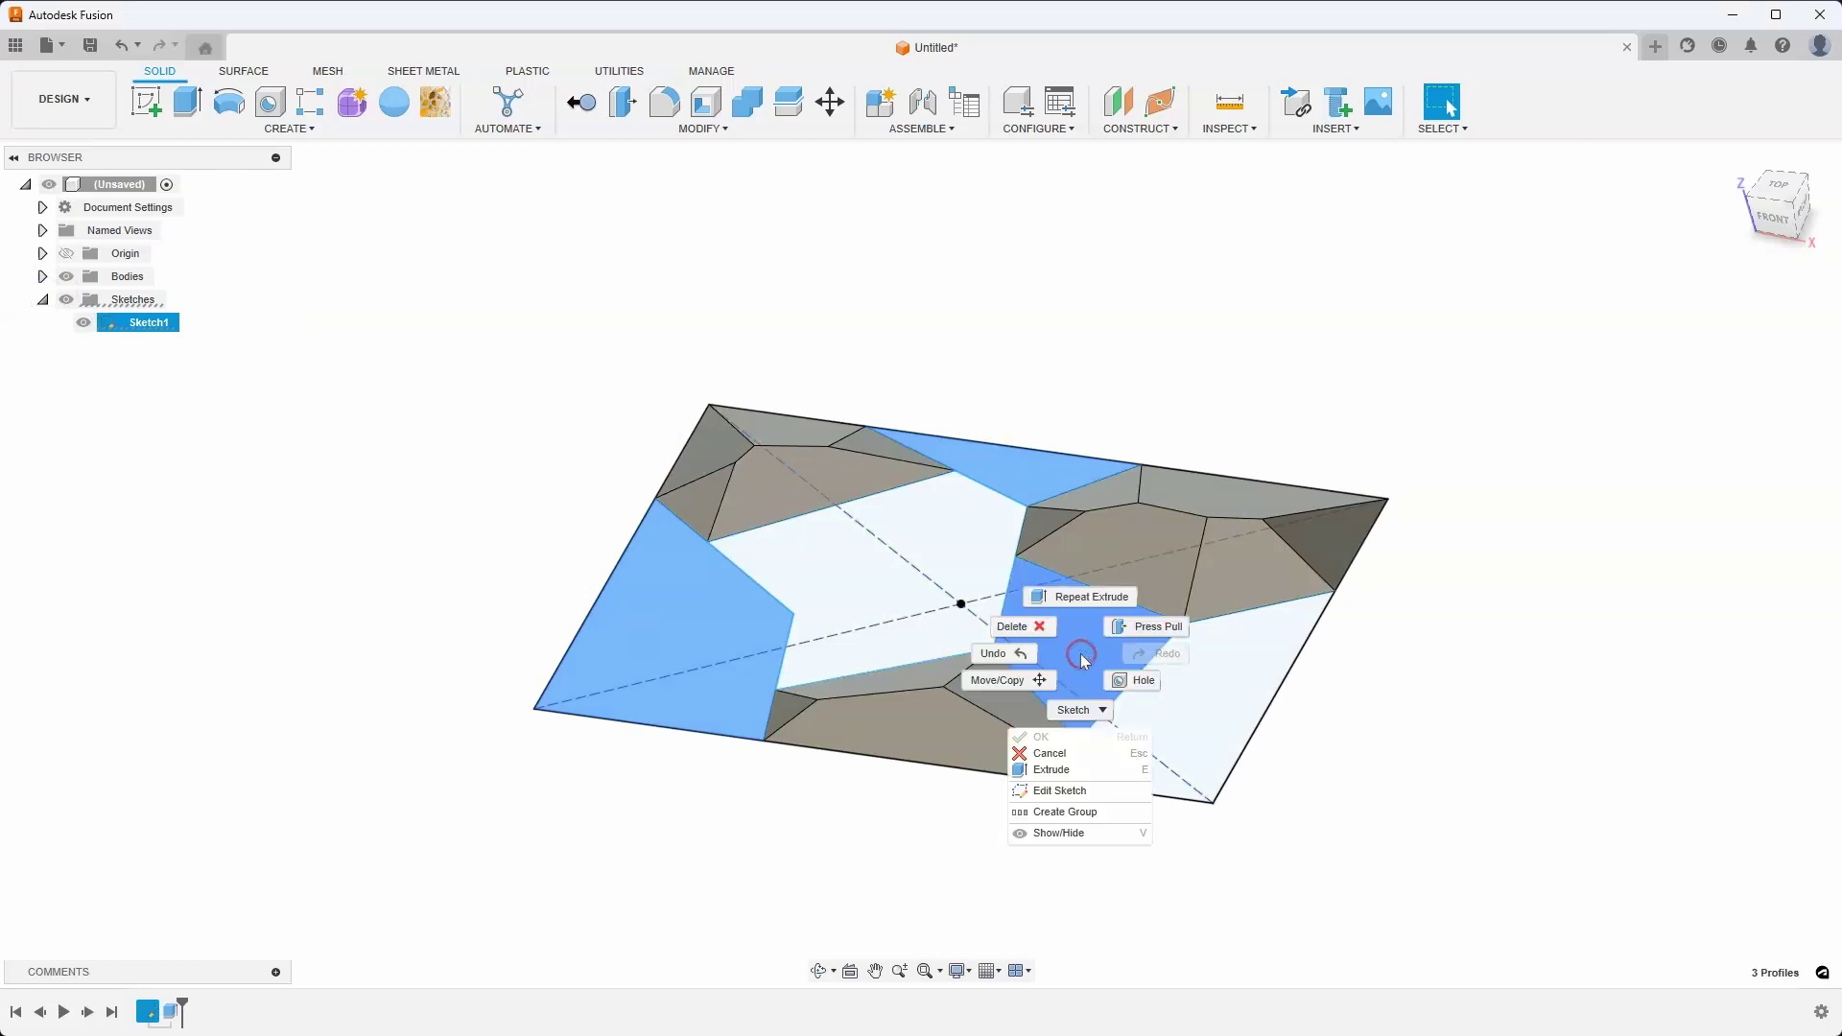
left_click(1072, 773)
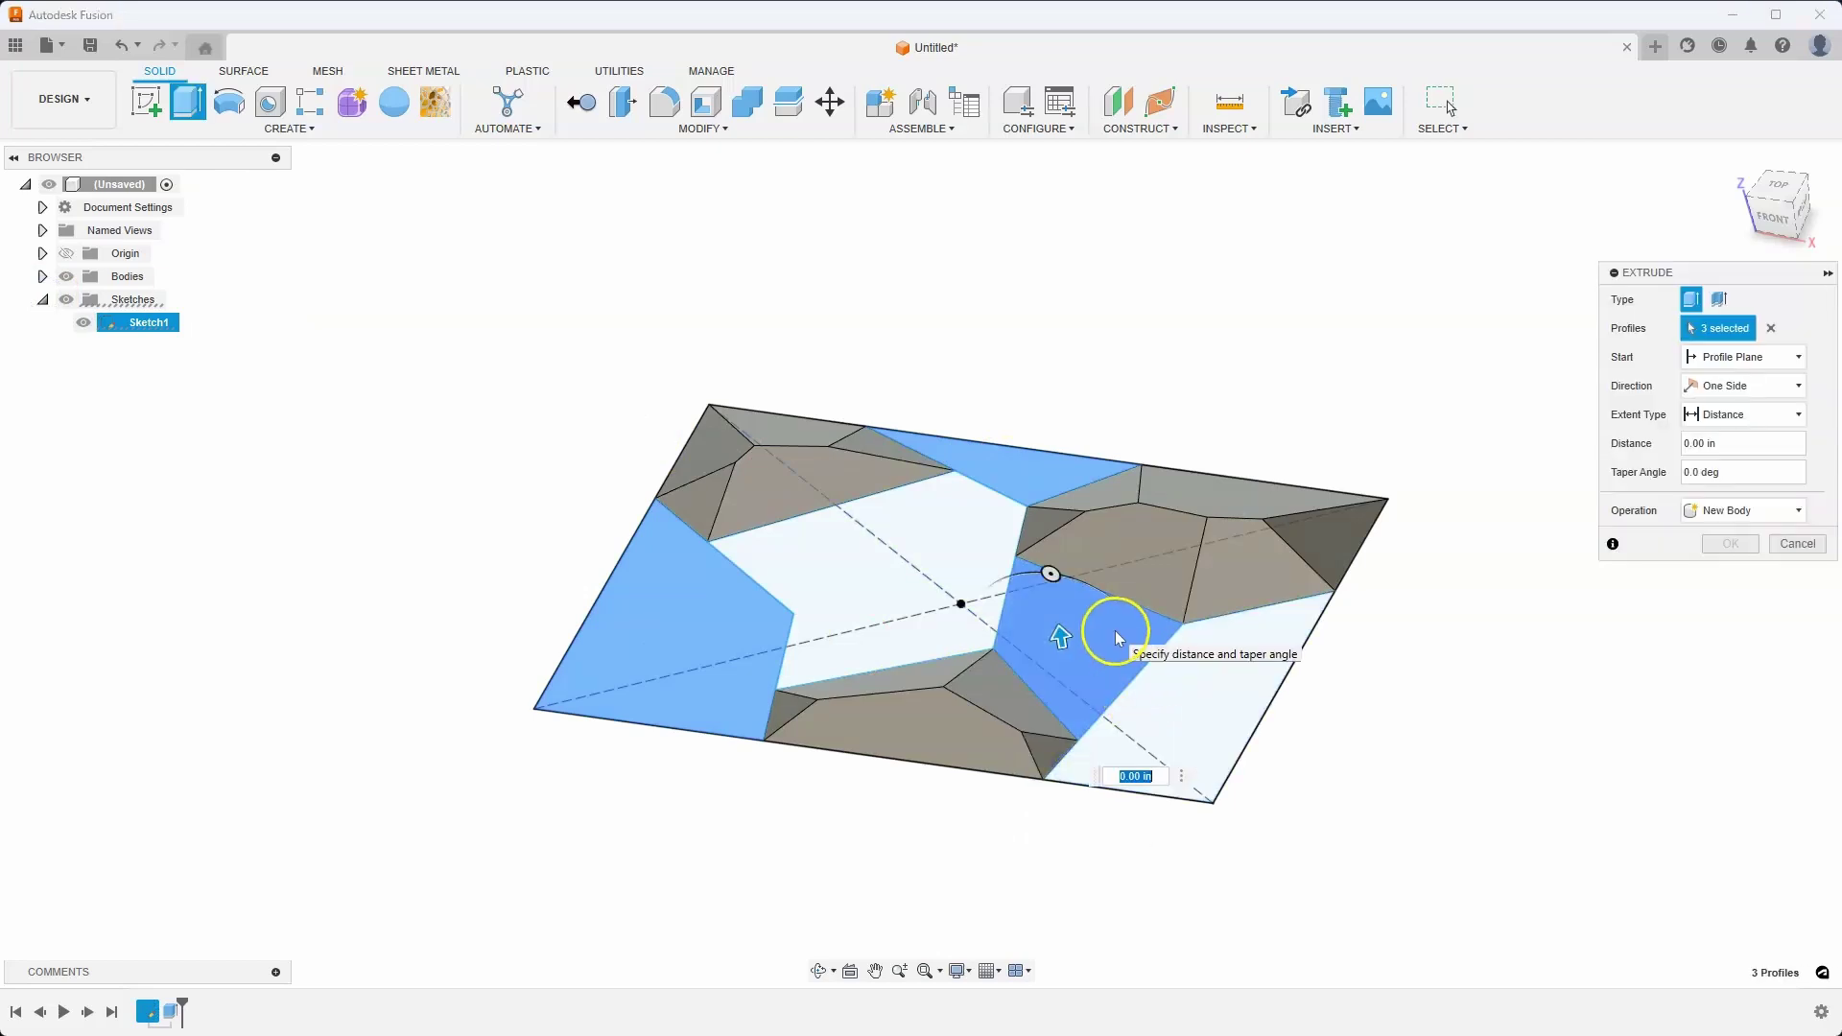
type("1")
left_click_drag(1056, 566, 1119, 634)
left_click(1194, 703)
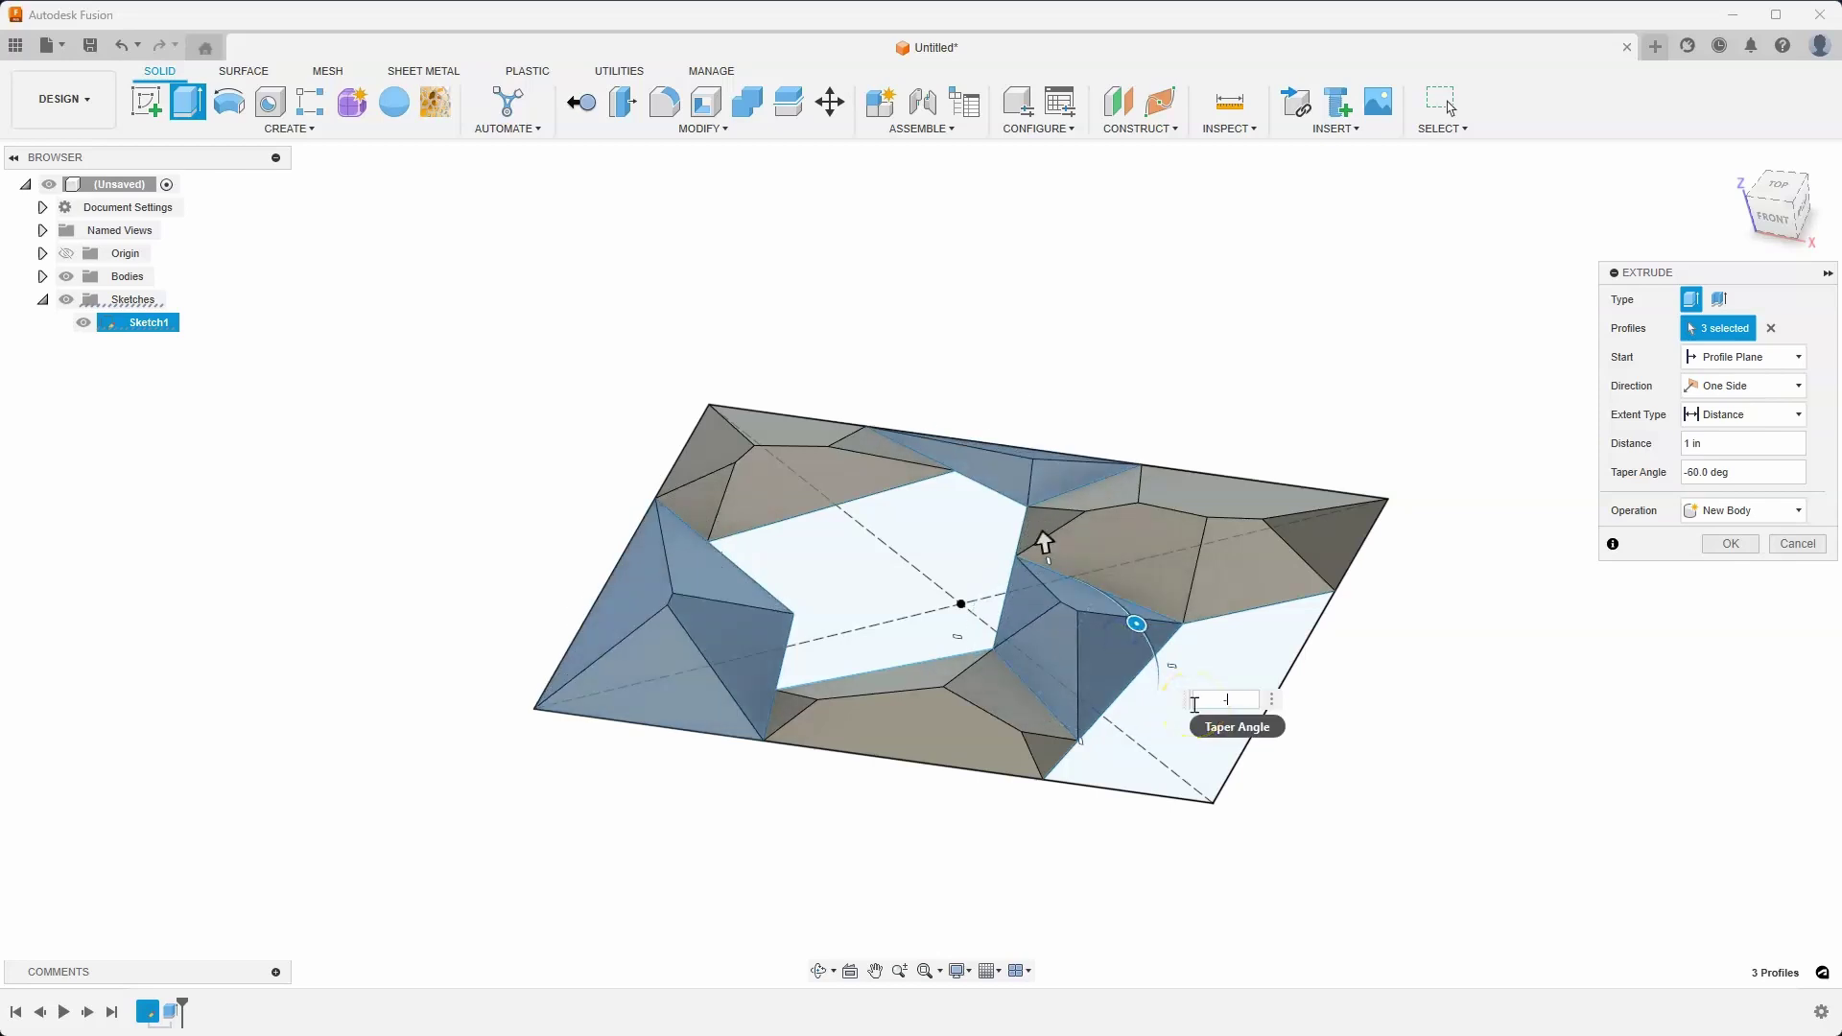
key("Return")
left_click(1543, 782)
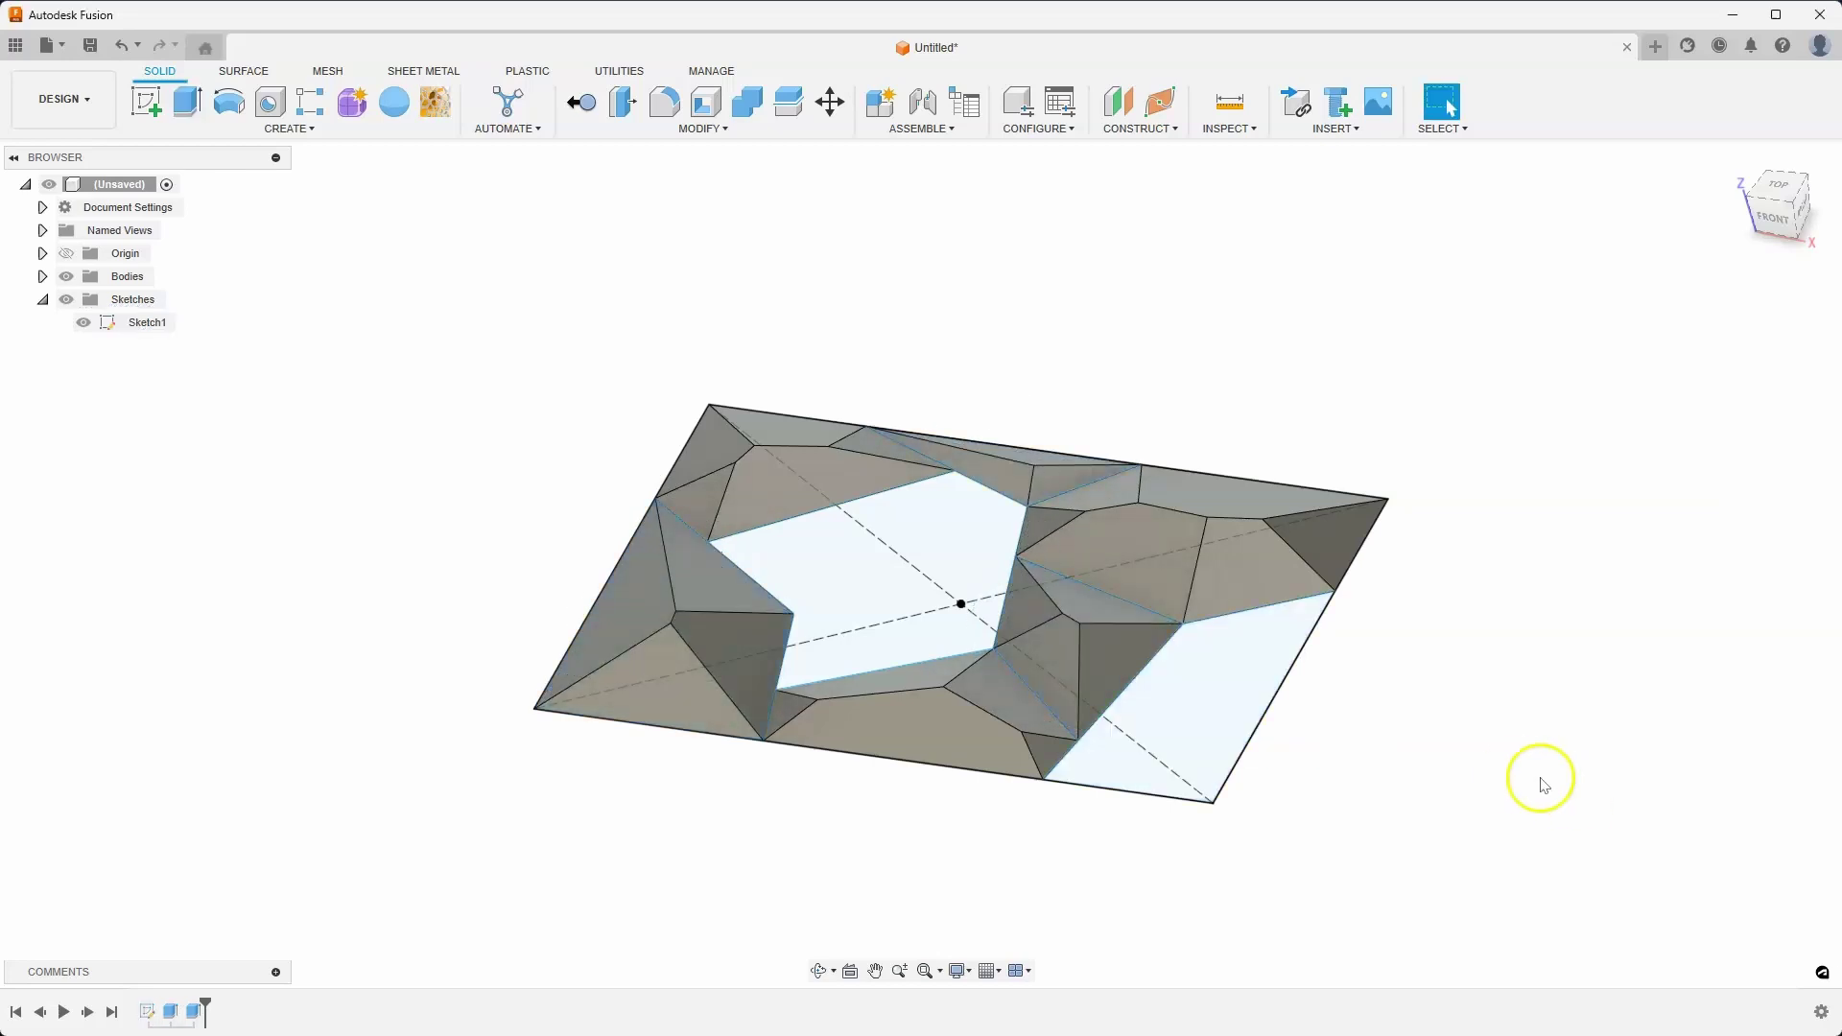
Extrude the two remaining profiles, the large central one and the front-right corner, 1 in as new bodies with a -70 degree taper.
left_click(937, 552)
left_click(1234, 650)
right_click(1232, 658)
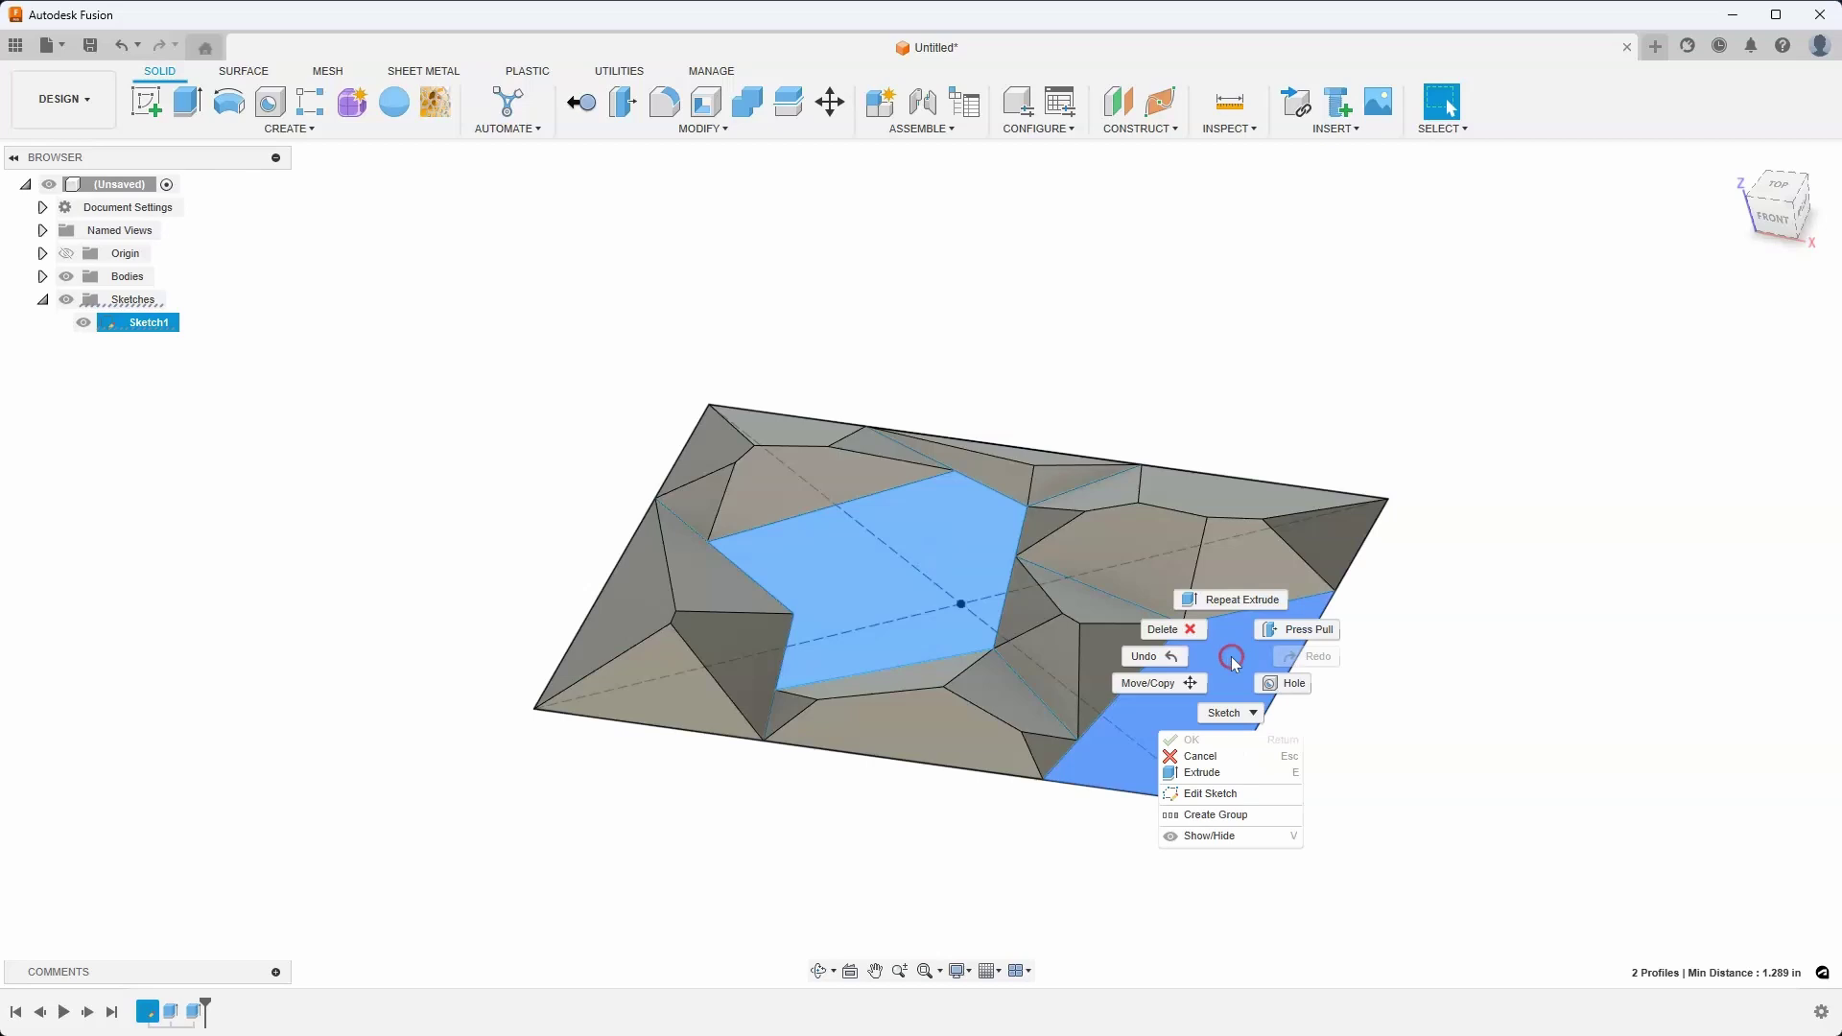
left_click(1238, 772)
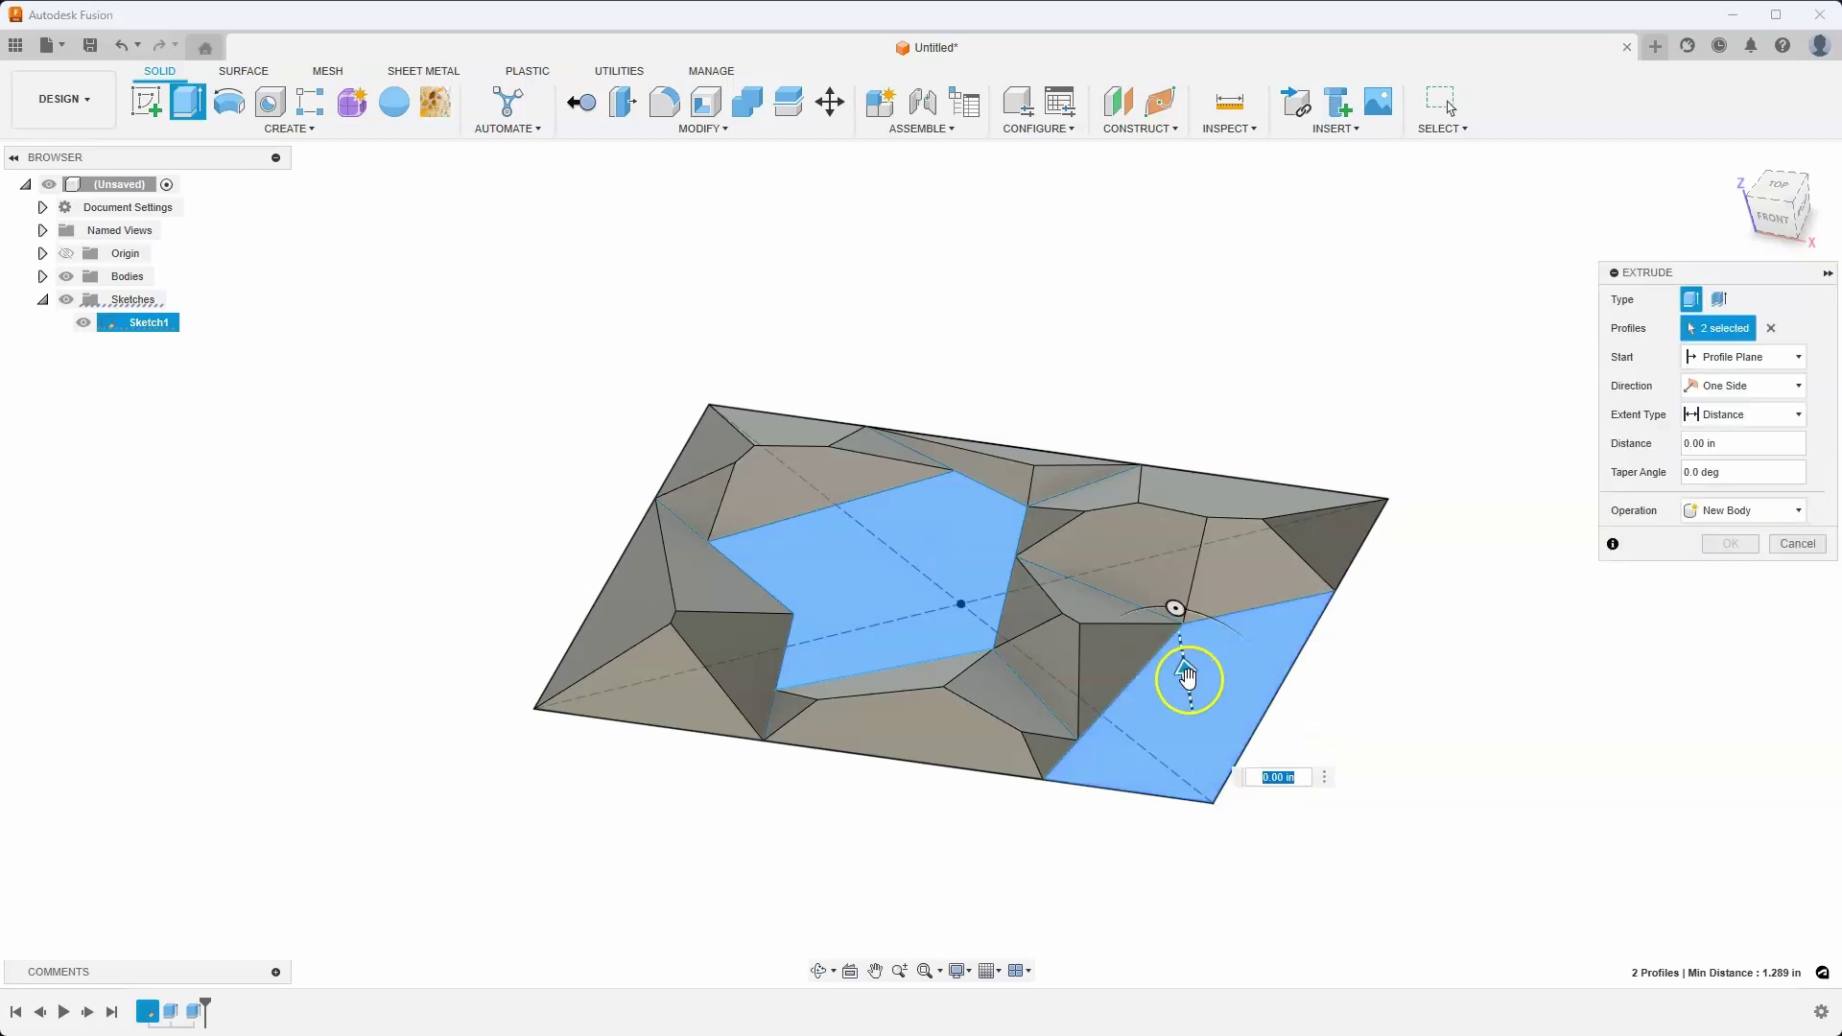
type("1")
key("Tab")
left_click_drag(1175, 611, 1171, 608)
left_click(1334, 726)
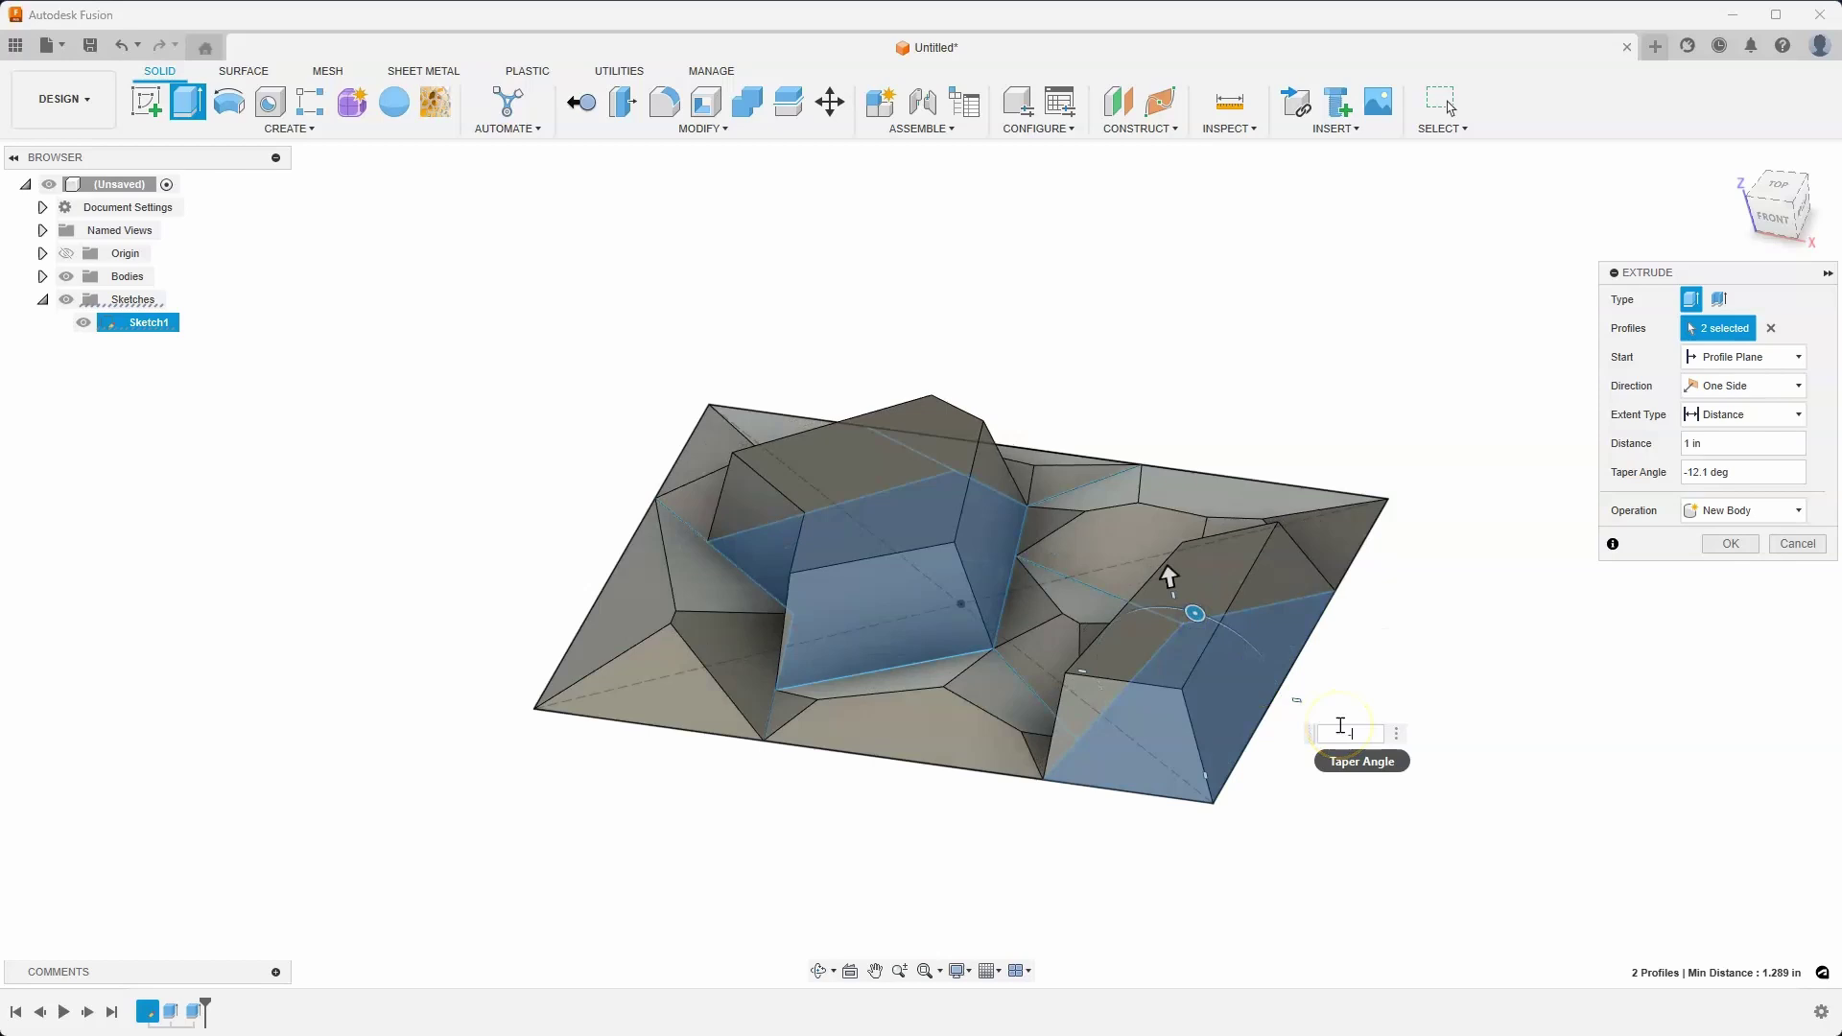
type("-70")
left_click(1704, 557)
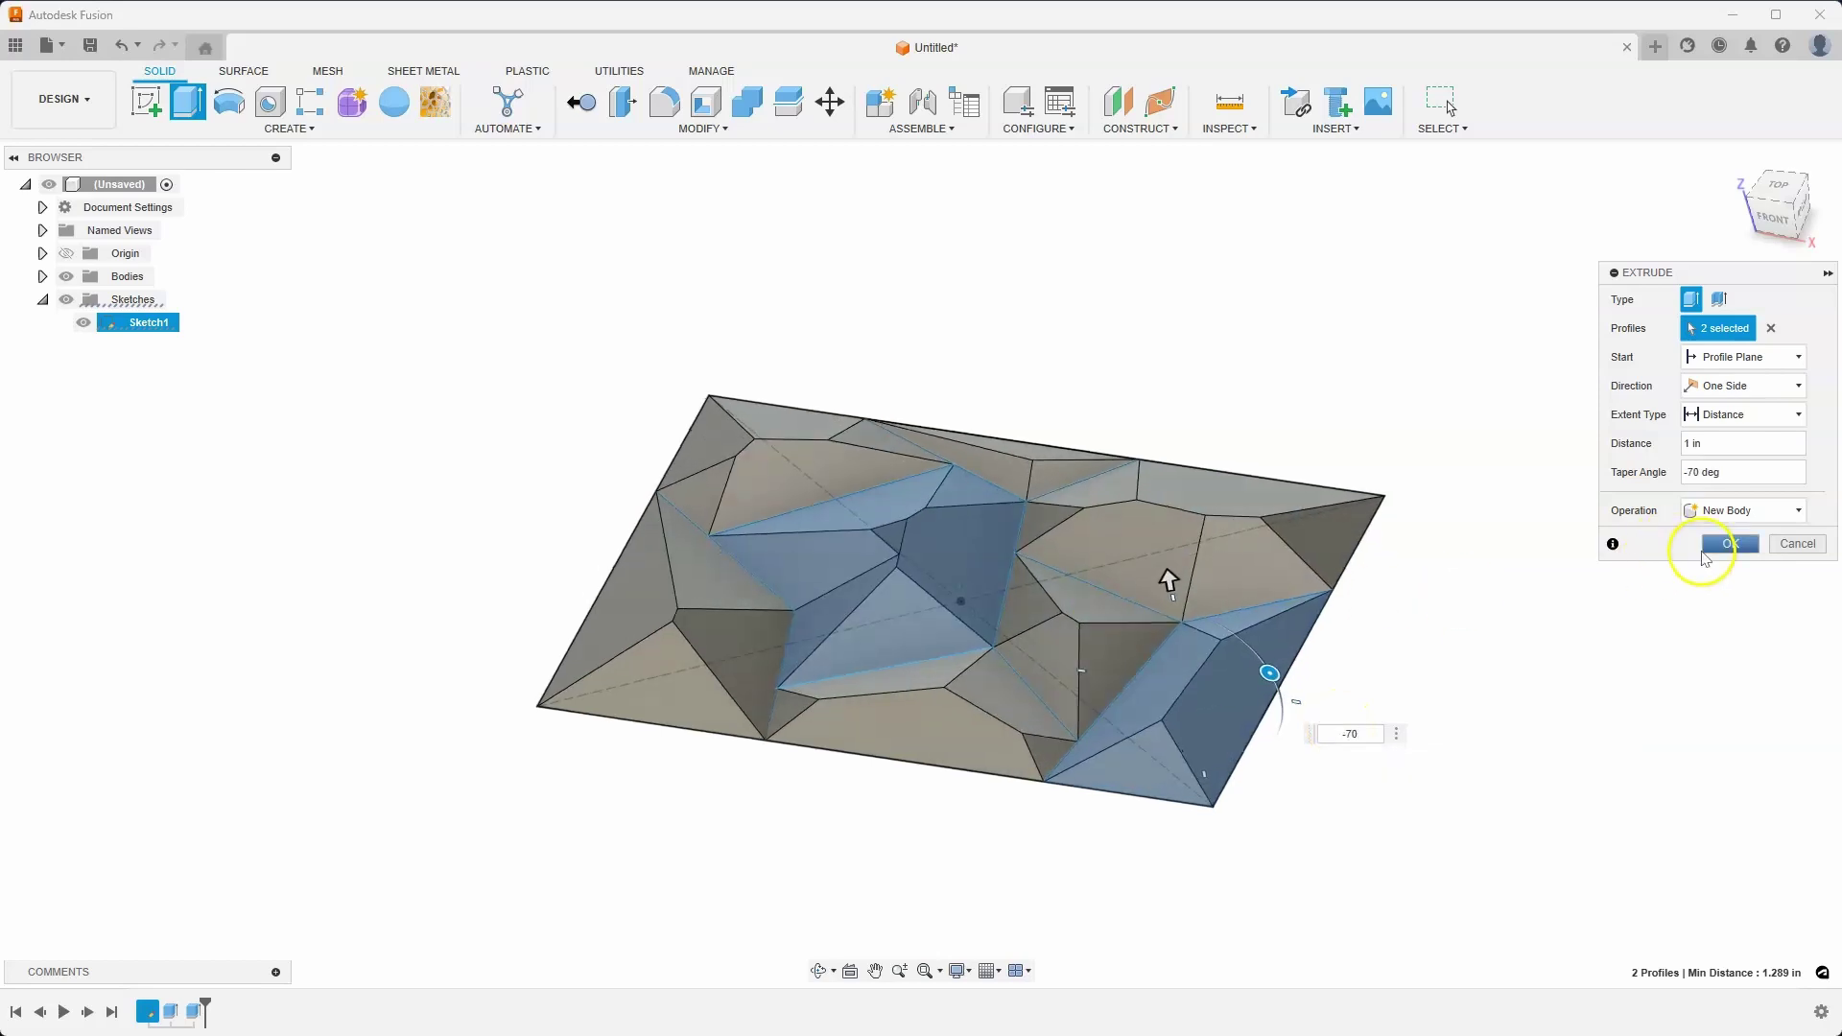
Hide the sketch and inspect the completed faceted surface from several angles.
middle_click_drag(950, 240, 950, 332, "shift")
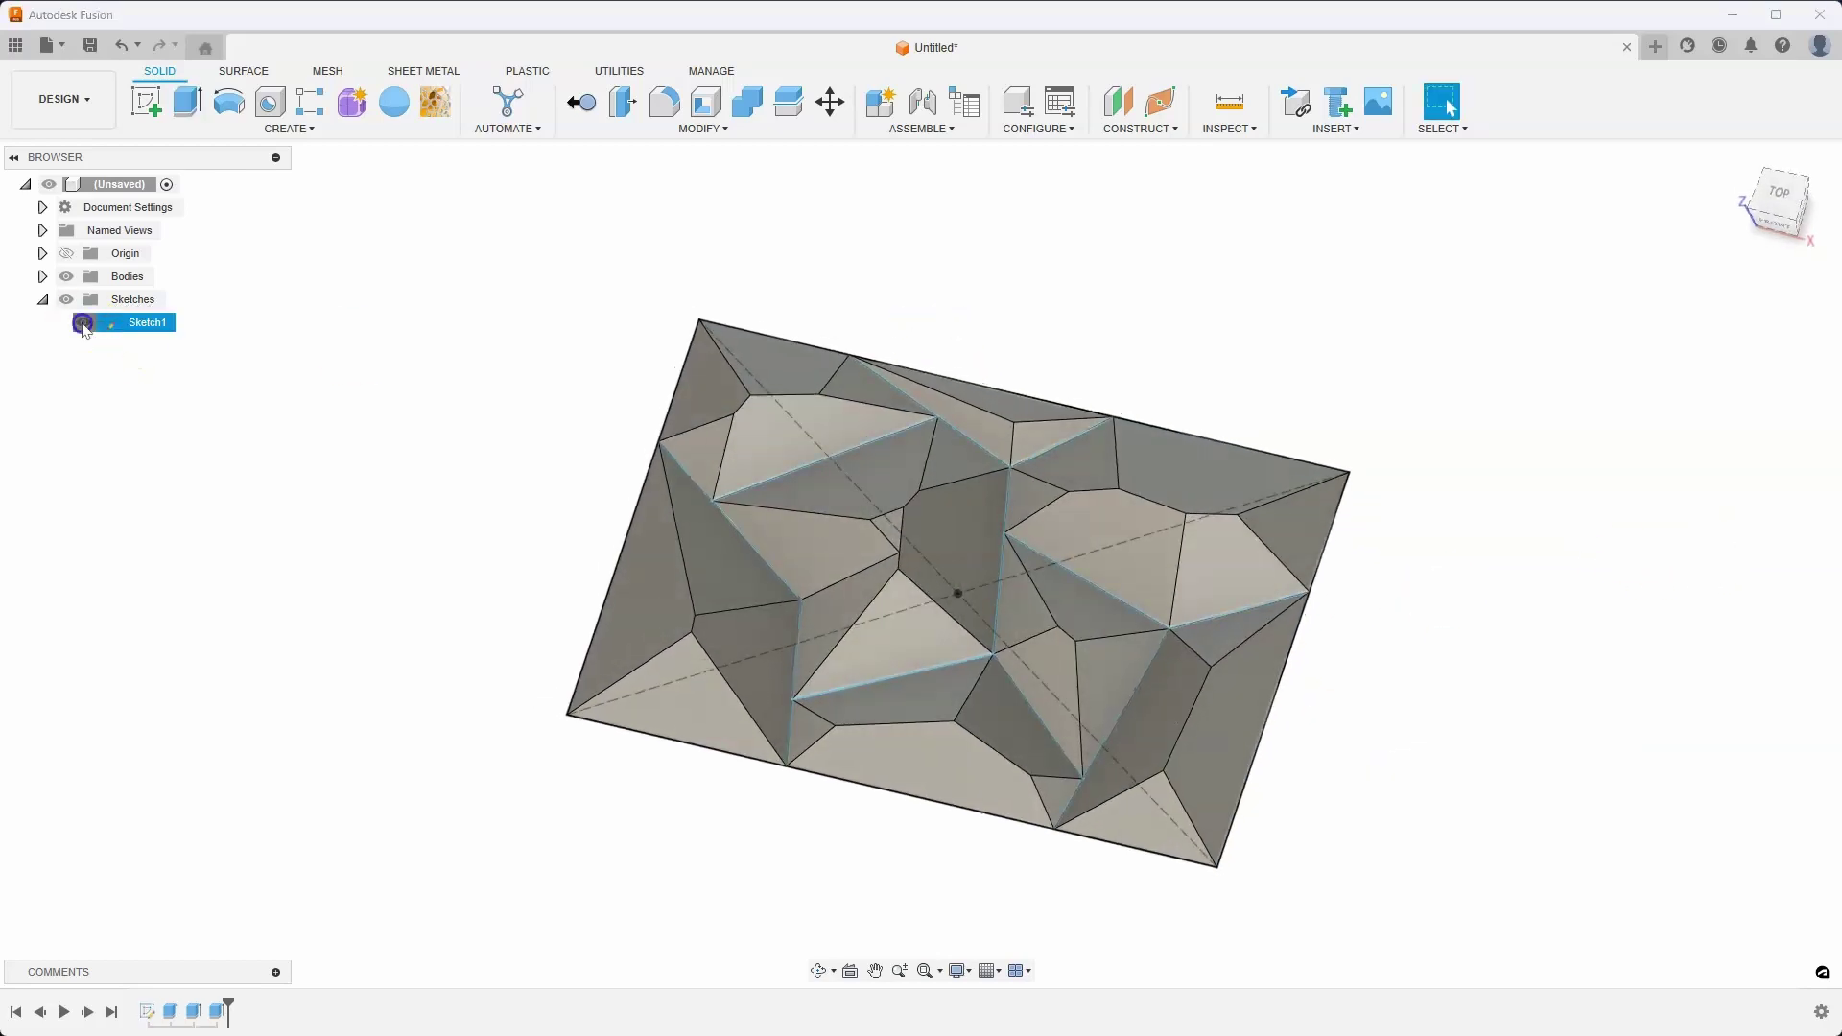
left_click(83, 323)
middle_click_drag(278, 465, 342, 518, "shift")
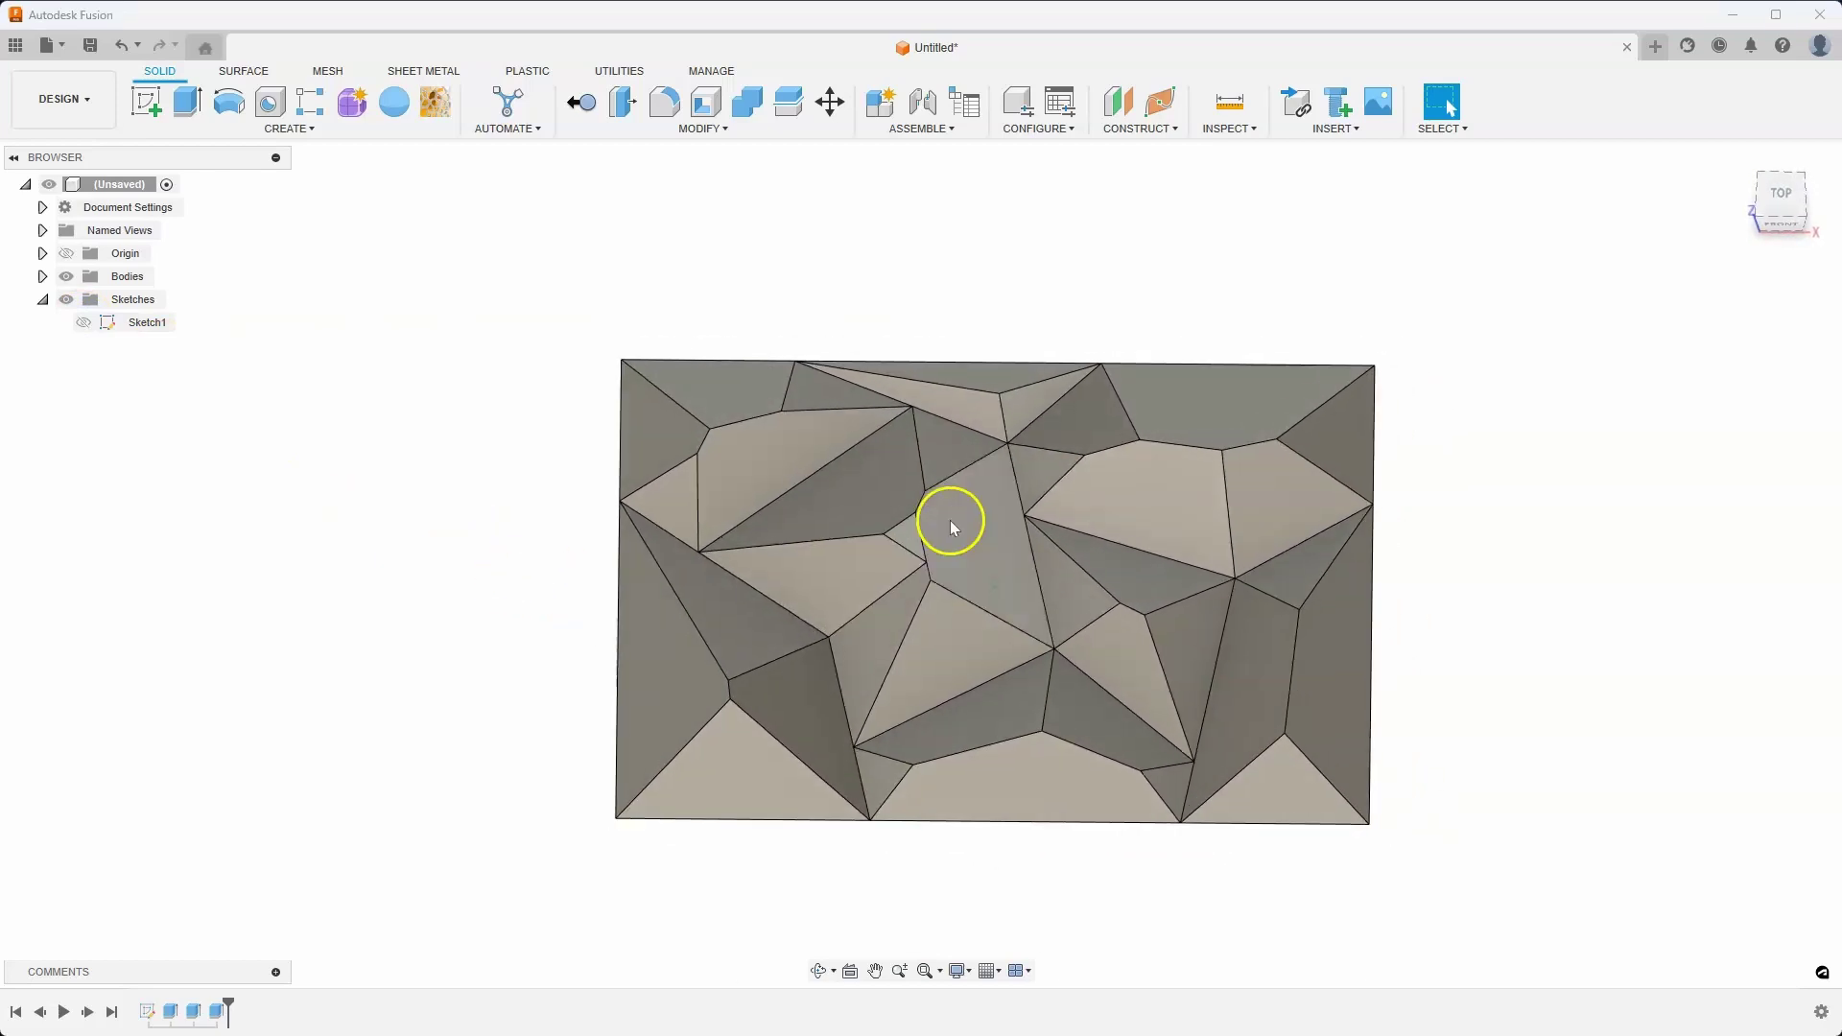
mouse_move(953, 528)
middle_mouse_down("shift")
mouse_move(1250, 486)
mouse_move(1370, 428)
mouse_move(279, 522)
mouse_move(1238, 605)
mouse_move(1414, 448)
mouse_move(1297, 501)
middle_mouse_up("shift")
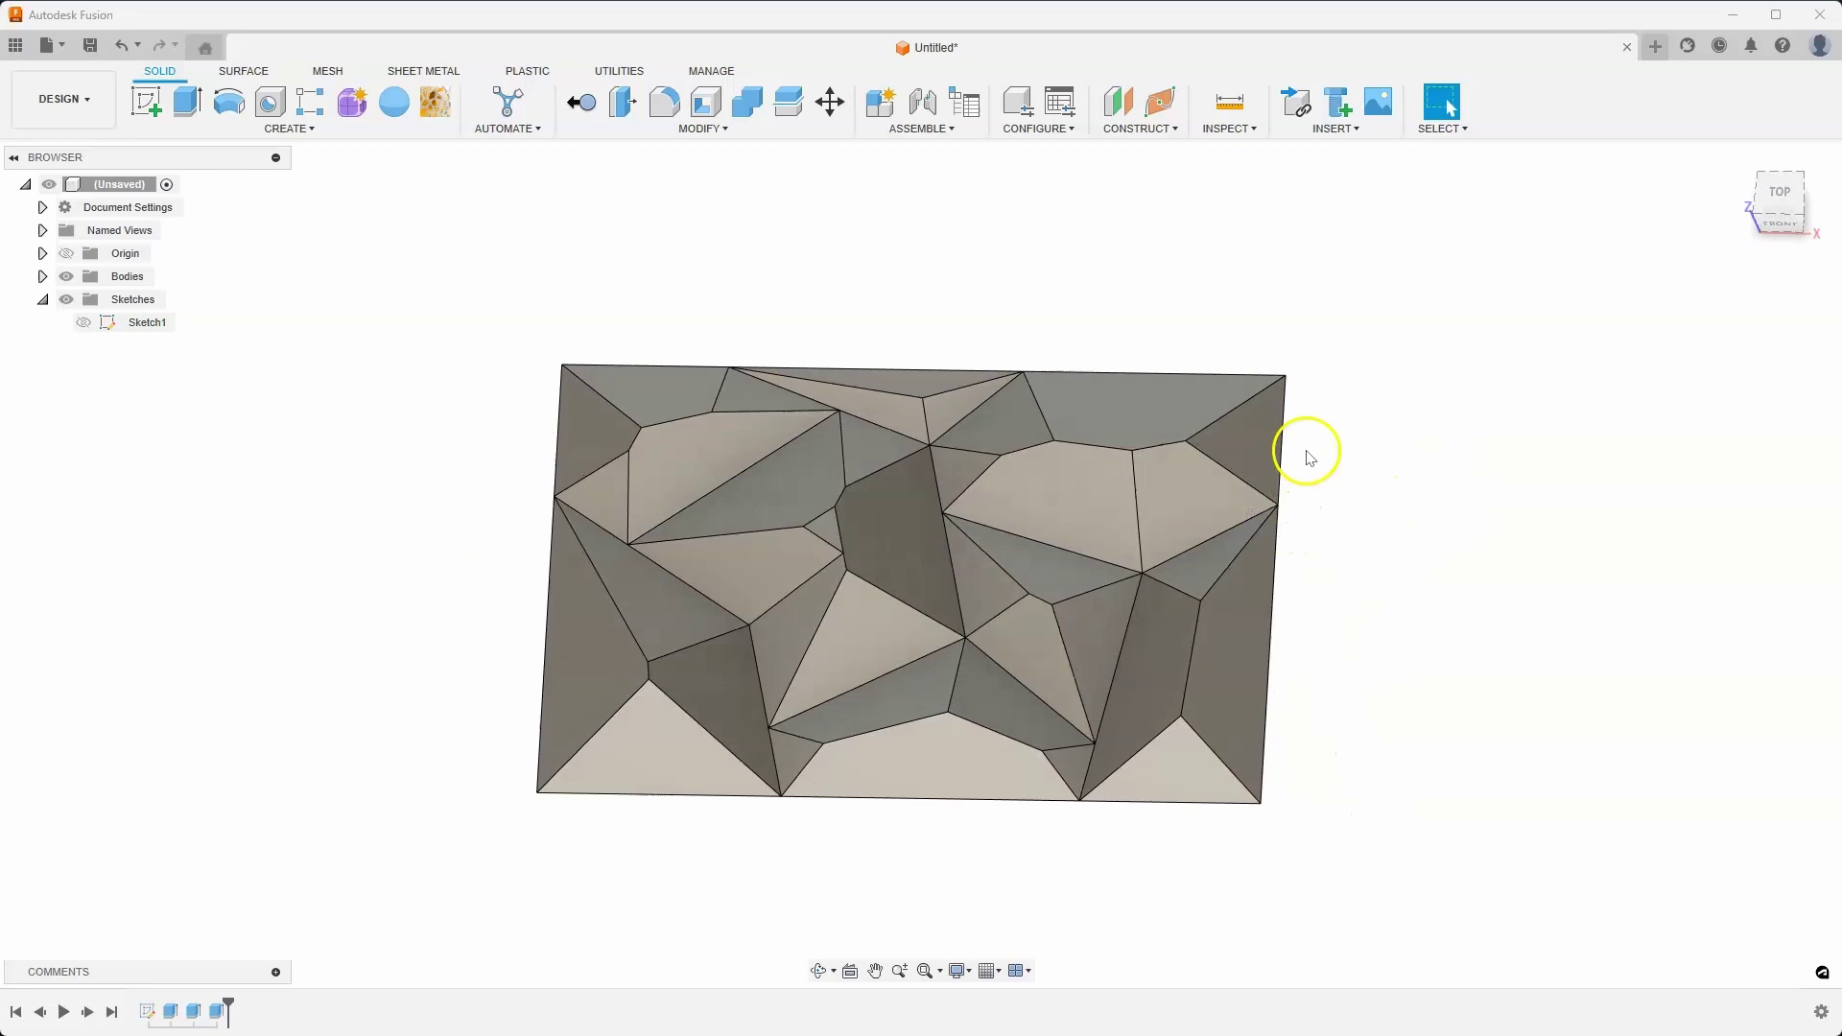
Create a new design and open the Fusion App Store in the web browser.
left_click(1655, 47)
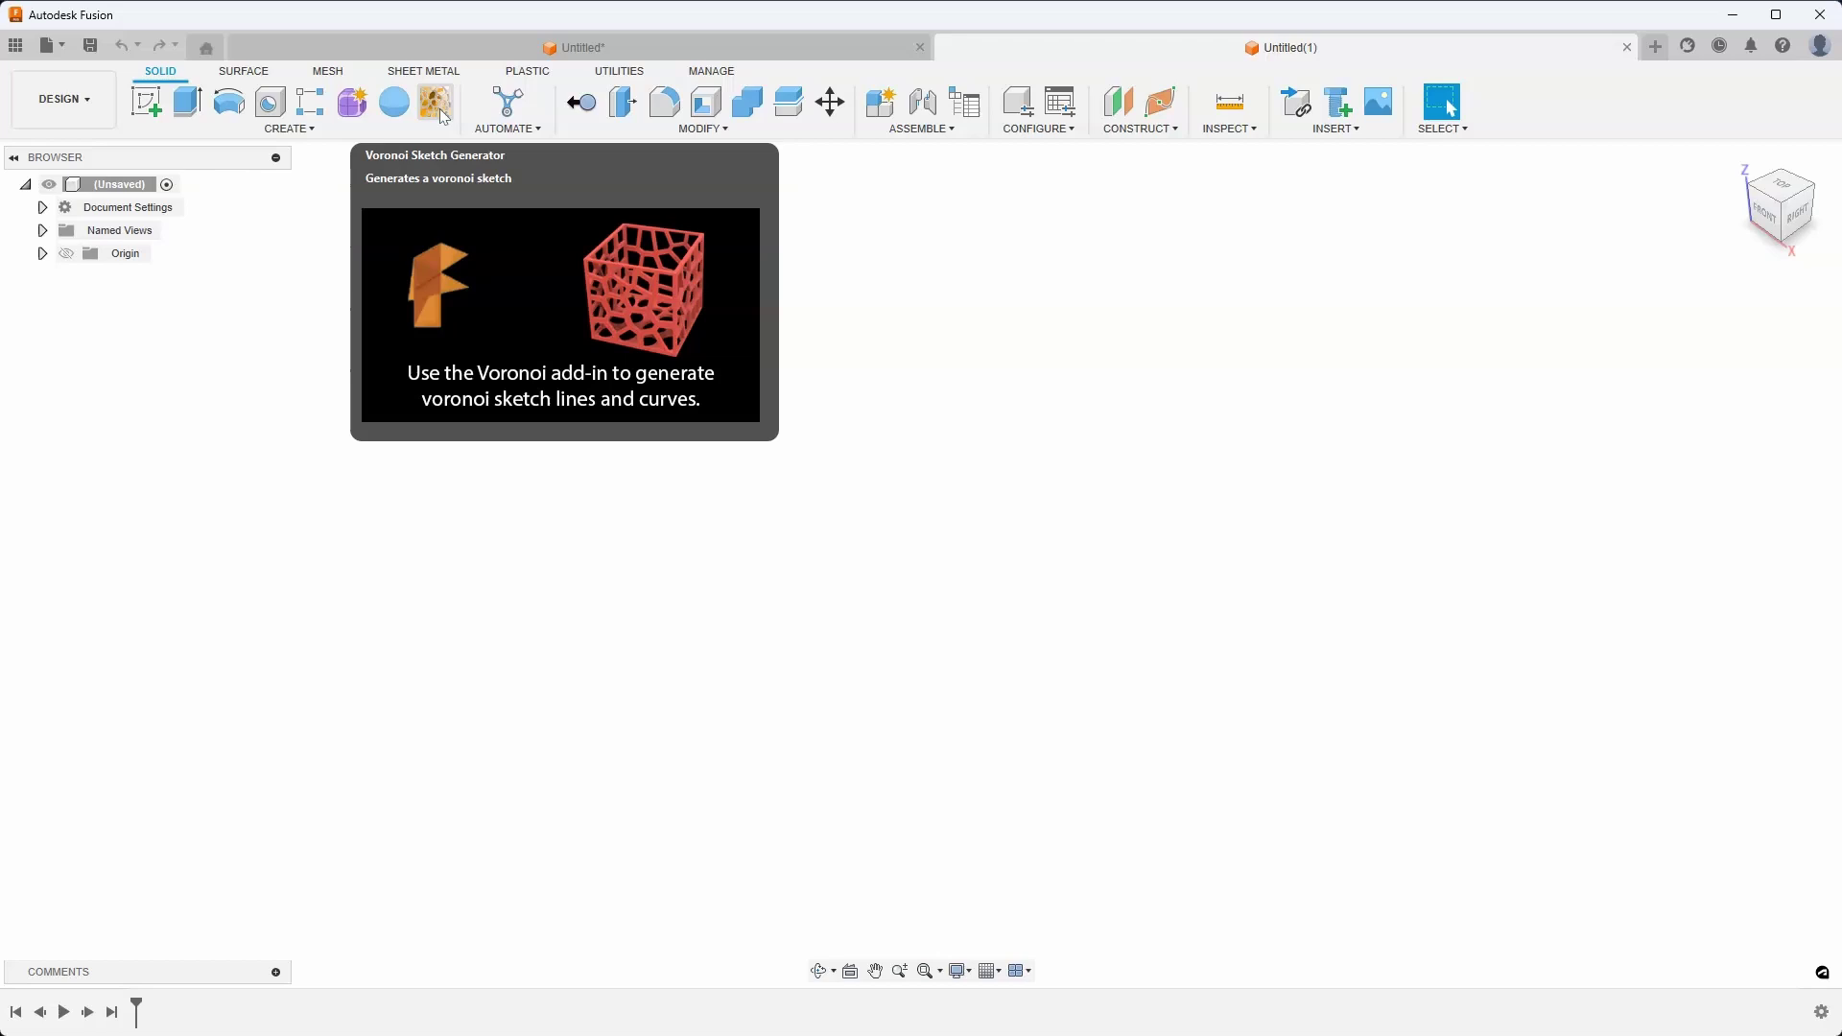
left_click(620, 73)
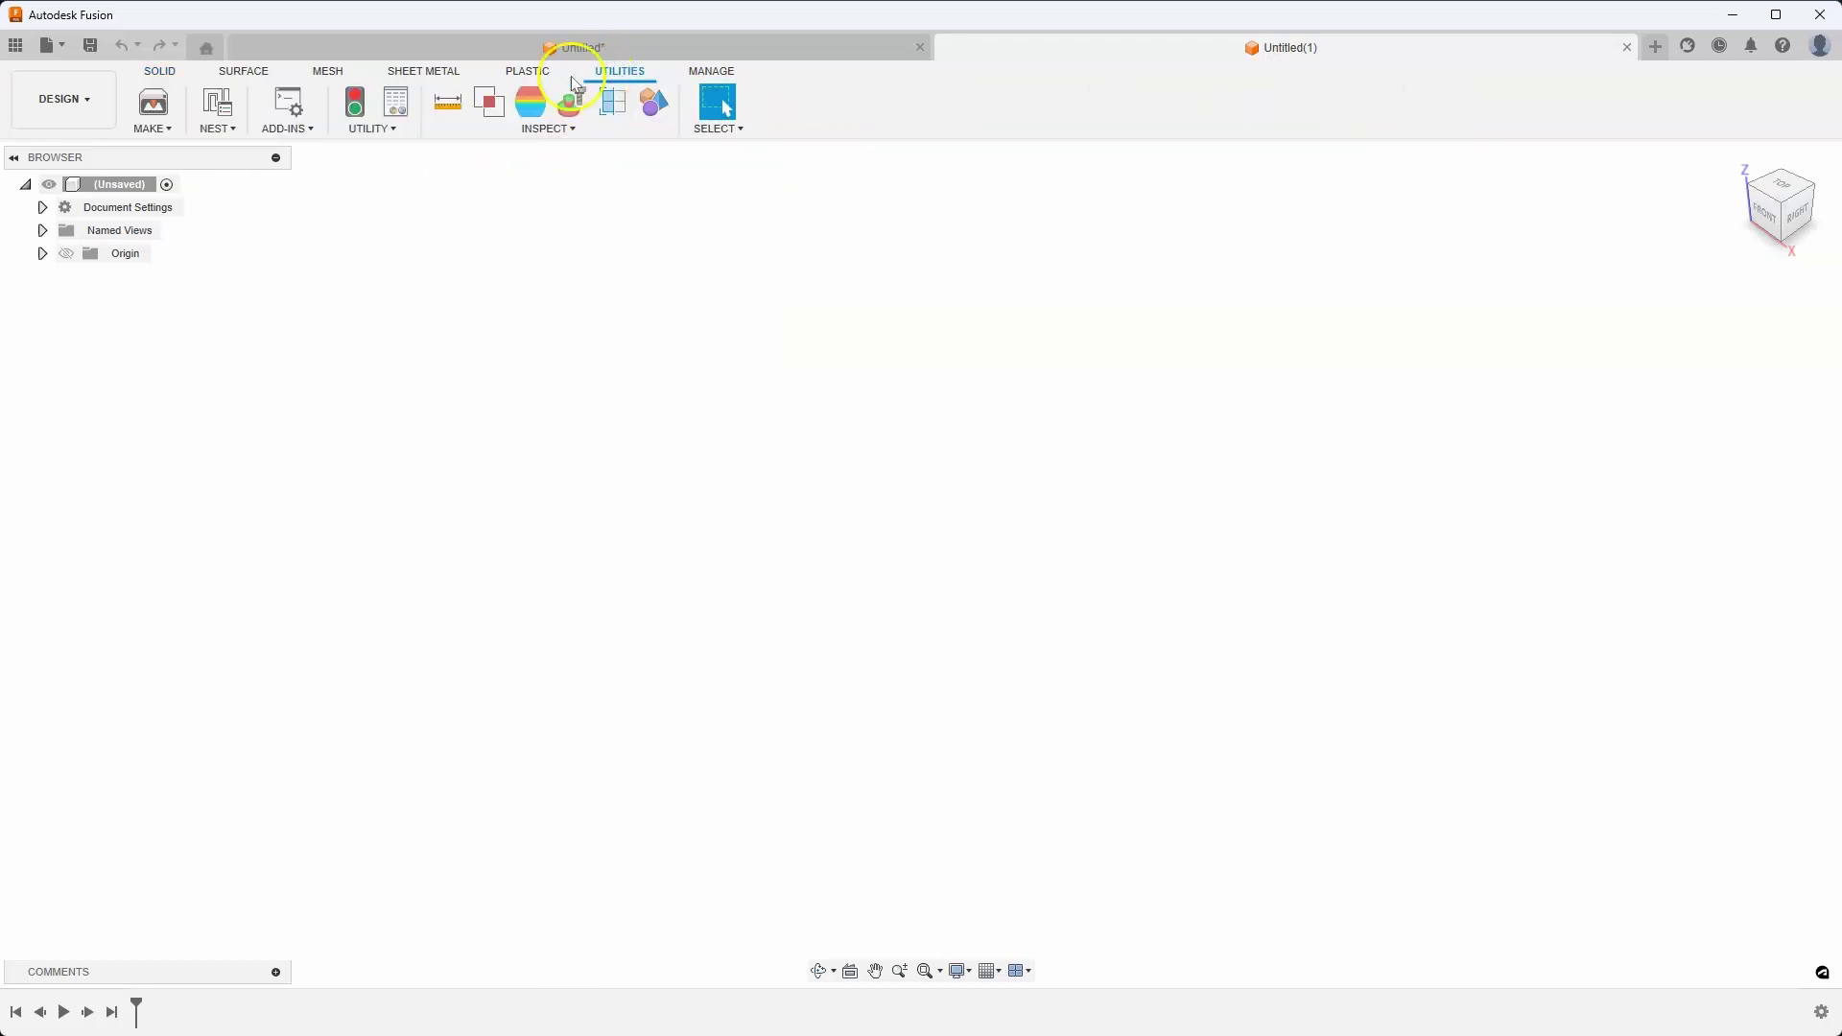
left_click(287, 128)
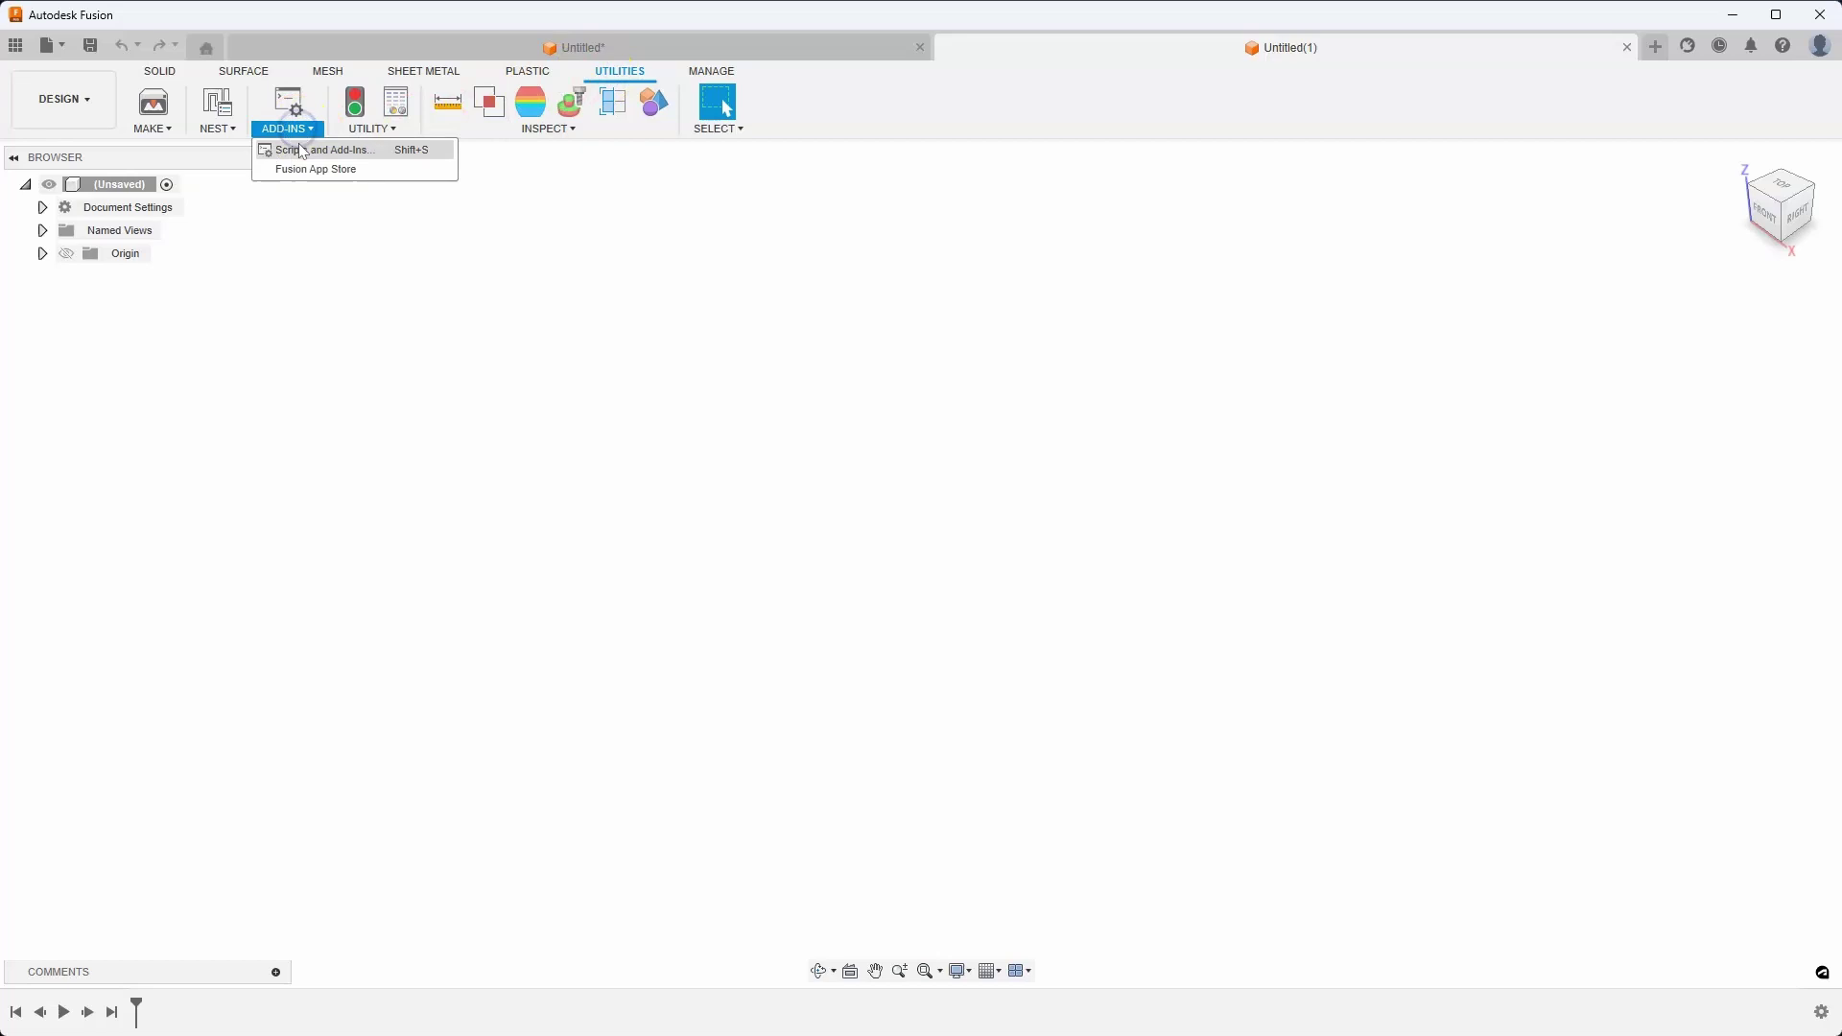
left_click(300, 170)
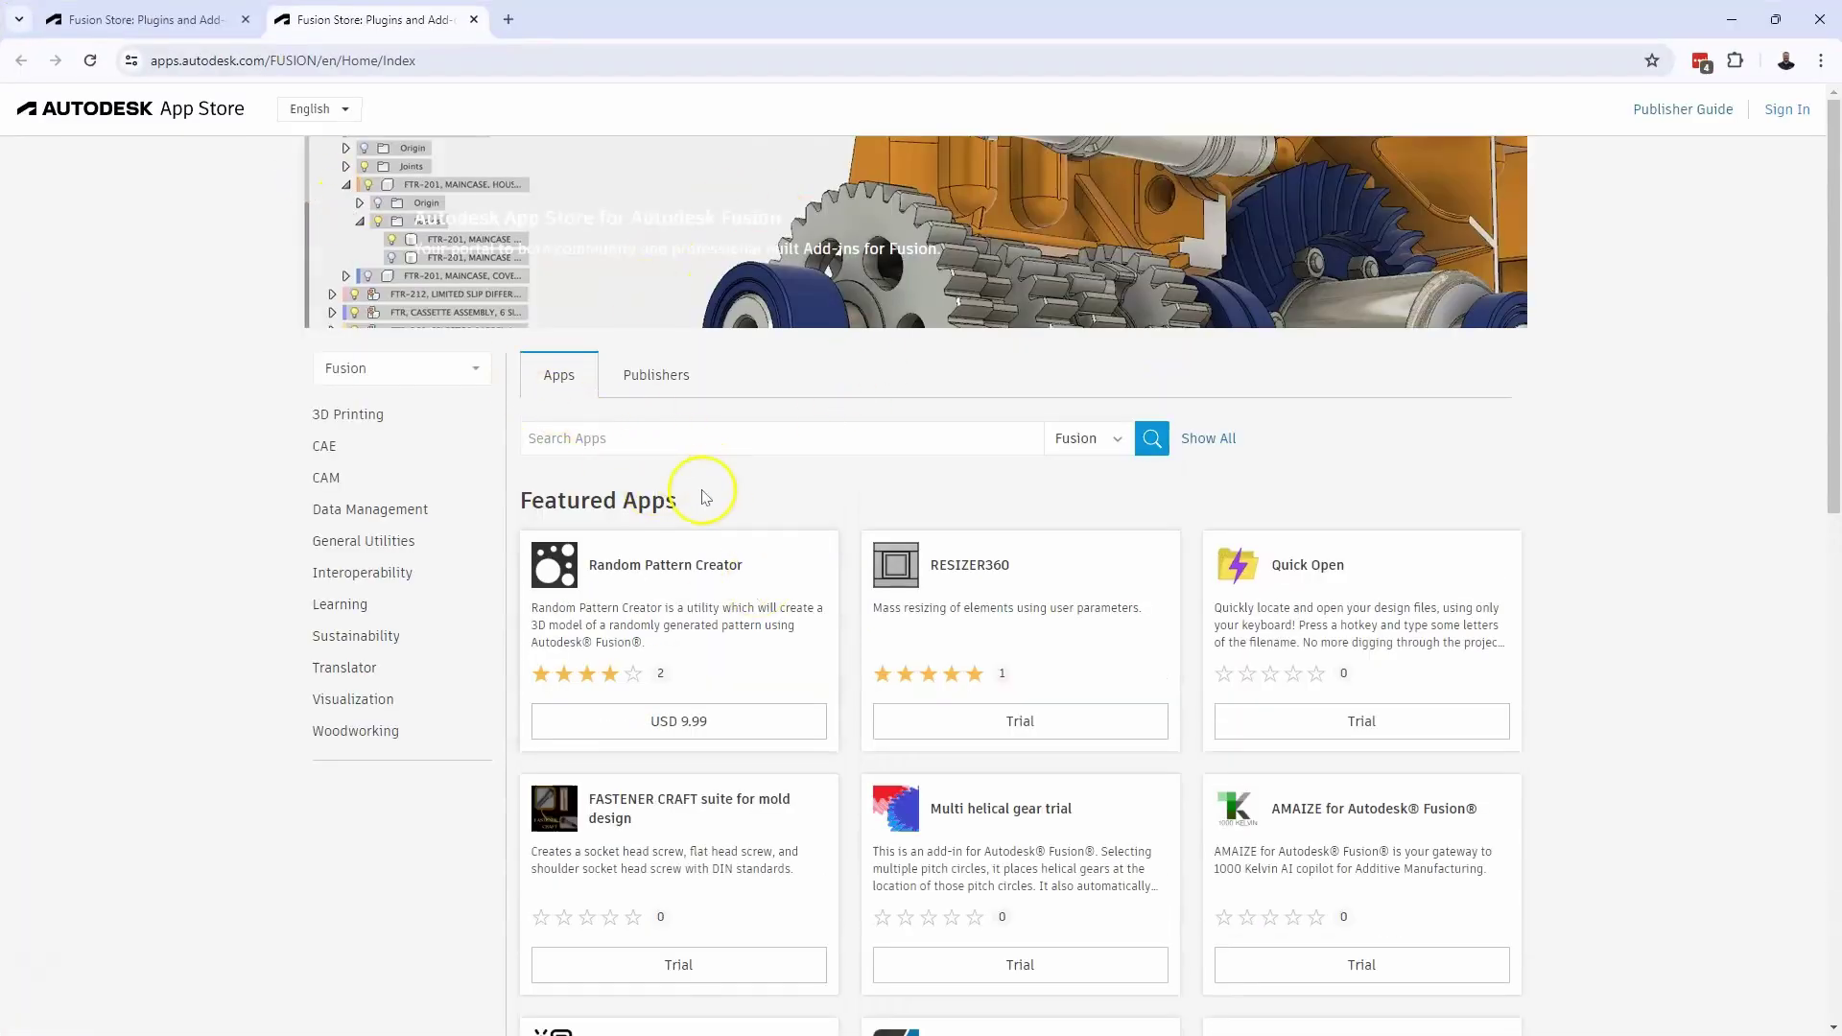
Find the Voronoi Sketch Generator in the app store, view its Win64 version, and return to Fusion.
scroll(843, 473, "down", 1)
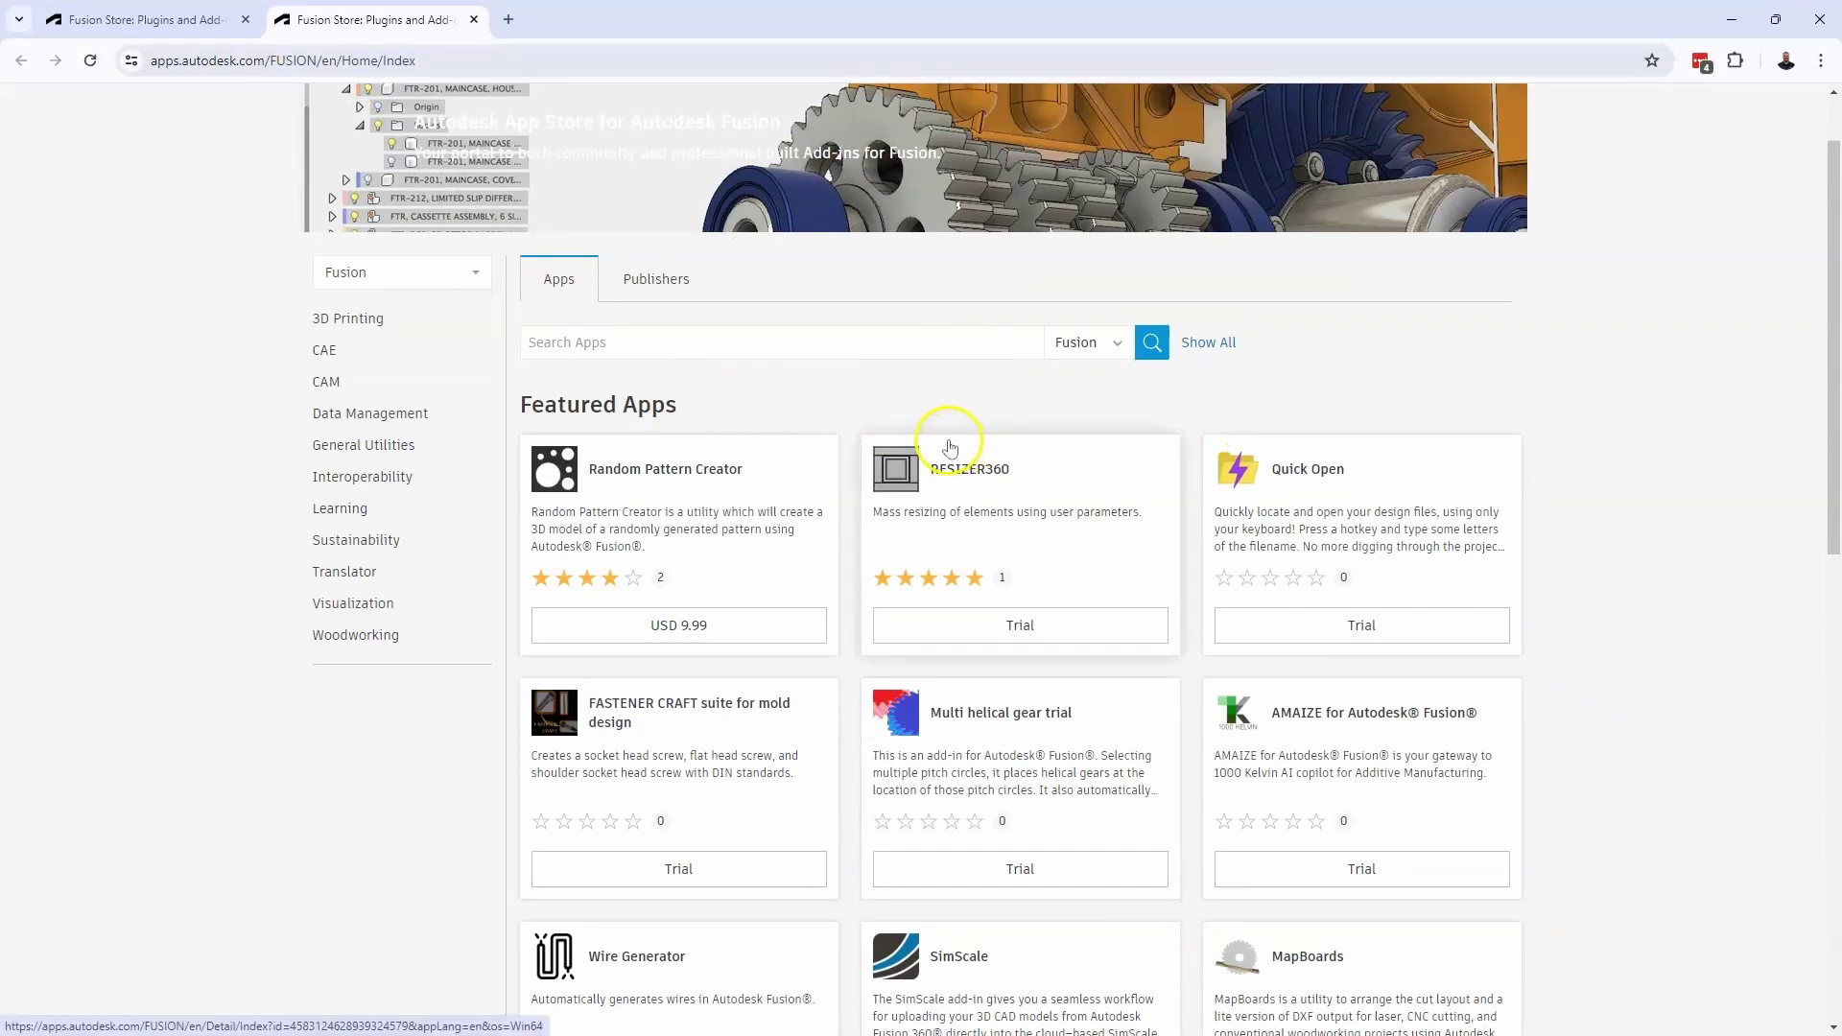
scroll(887, 403, "down", 8)
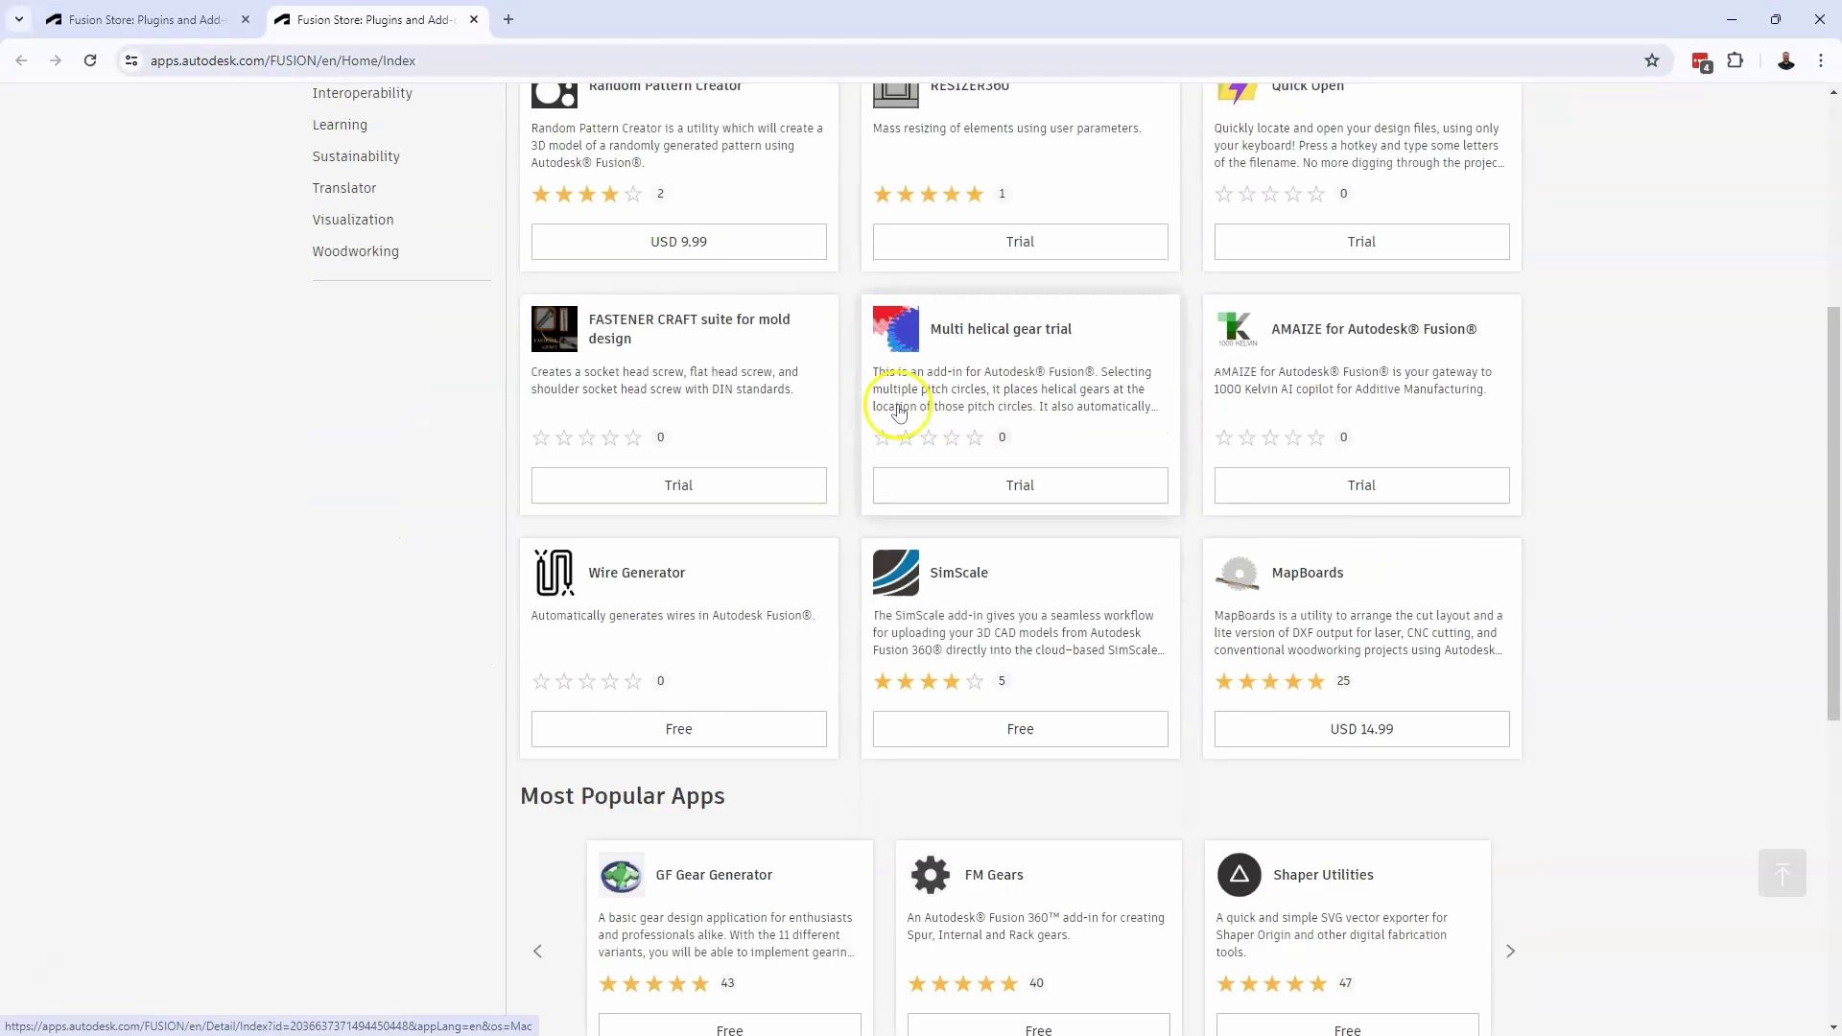
scroll(850, 527, "down", 3)
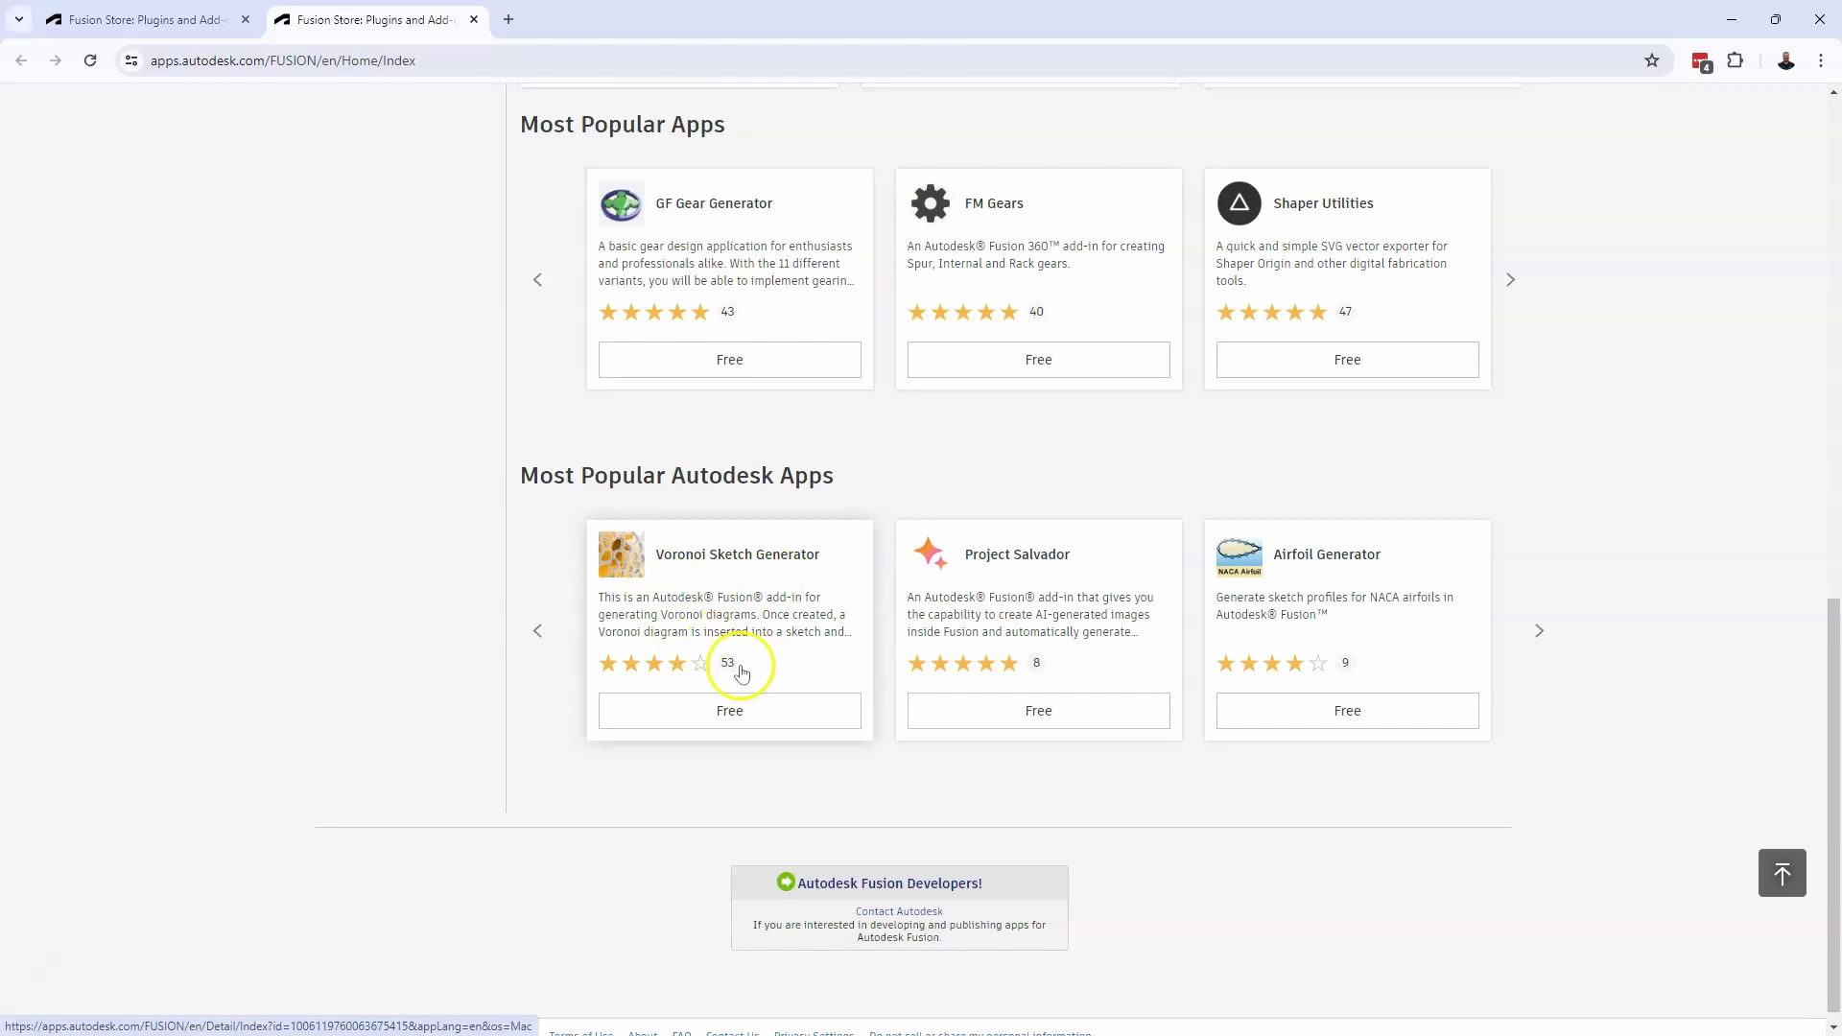
left_click(715, 695)
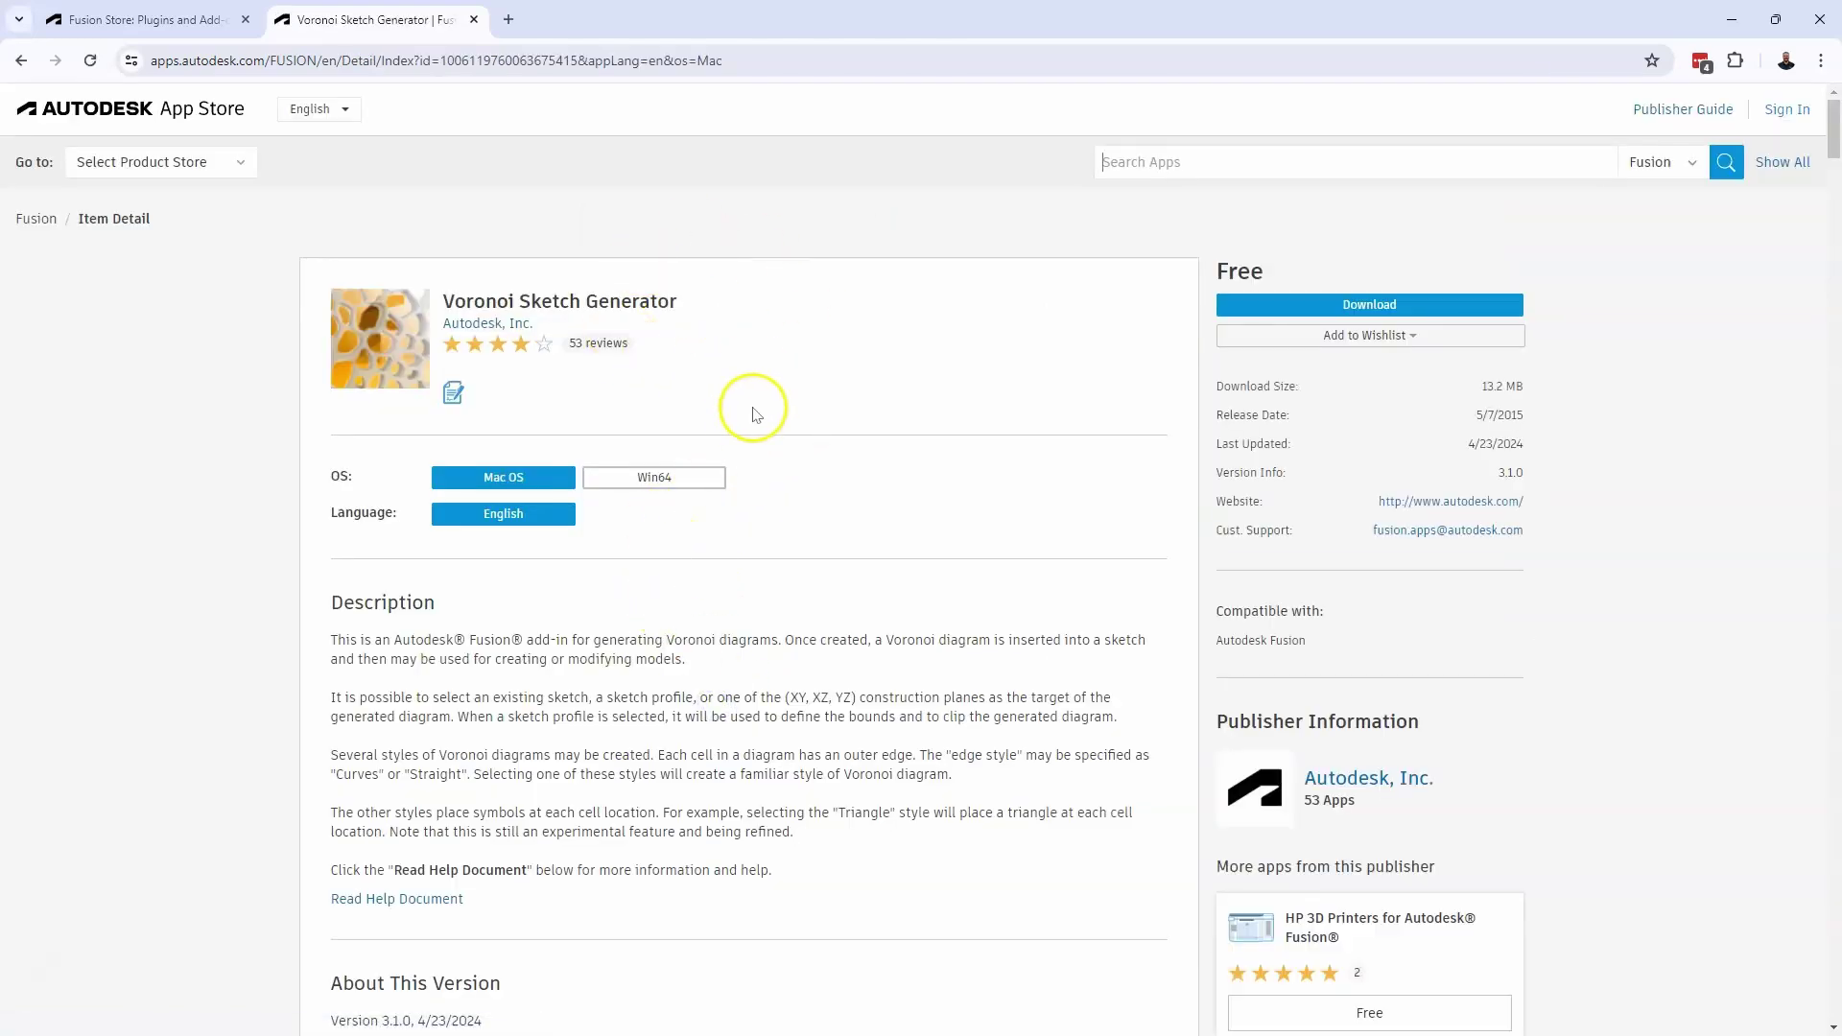
left_click(643, 487)
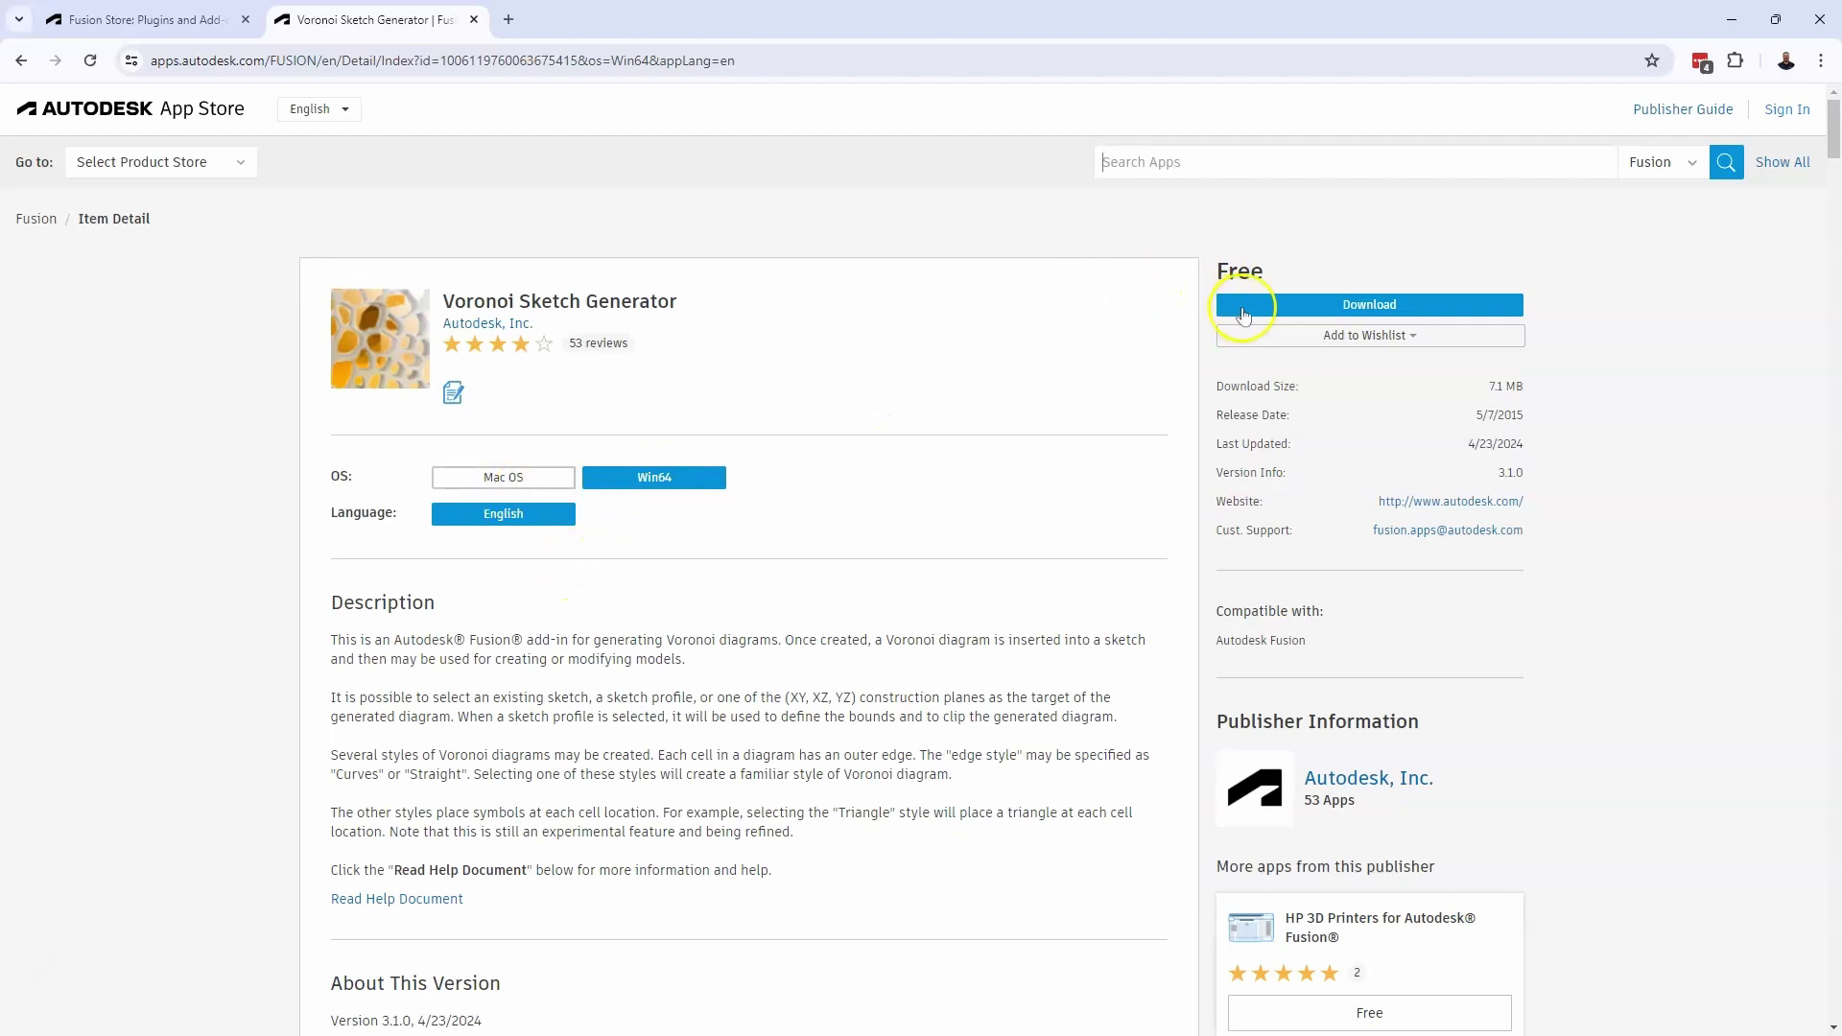
left_click(1733, 19)
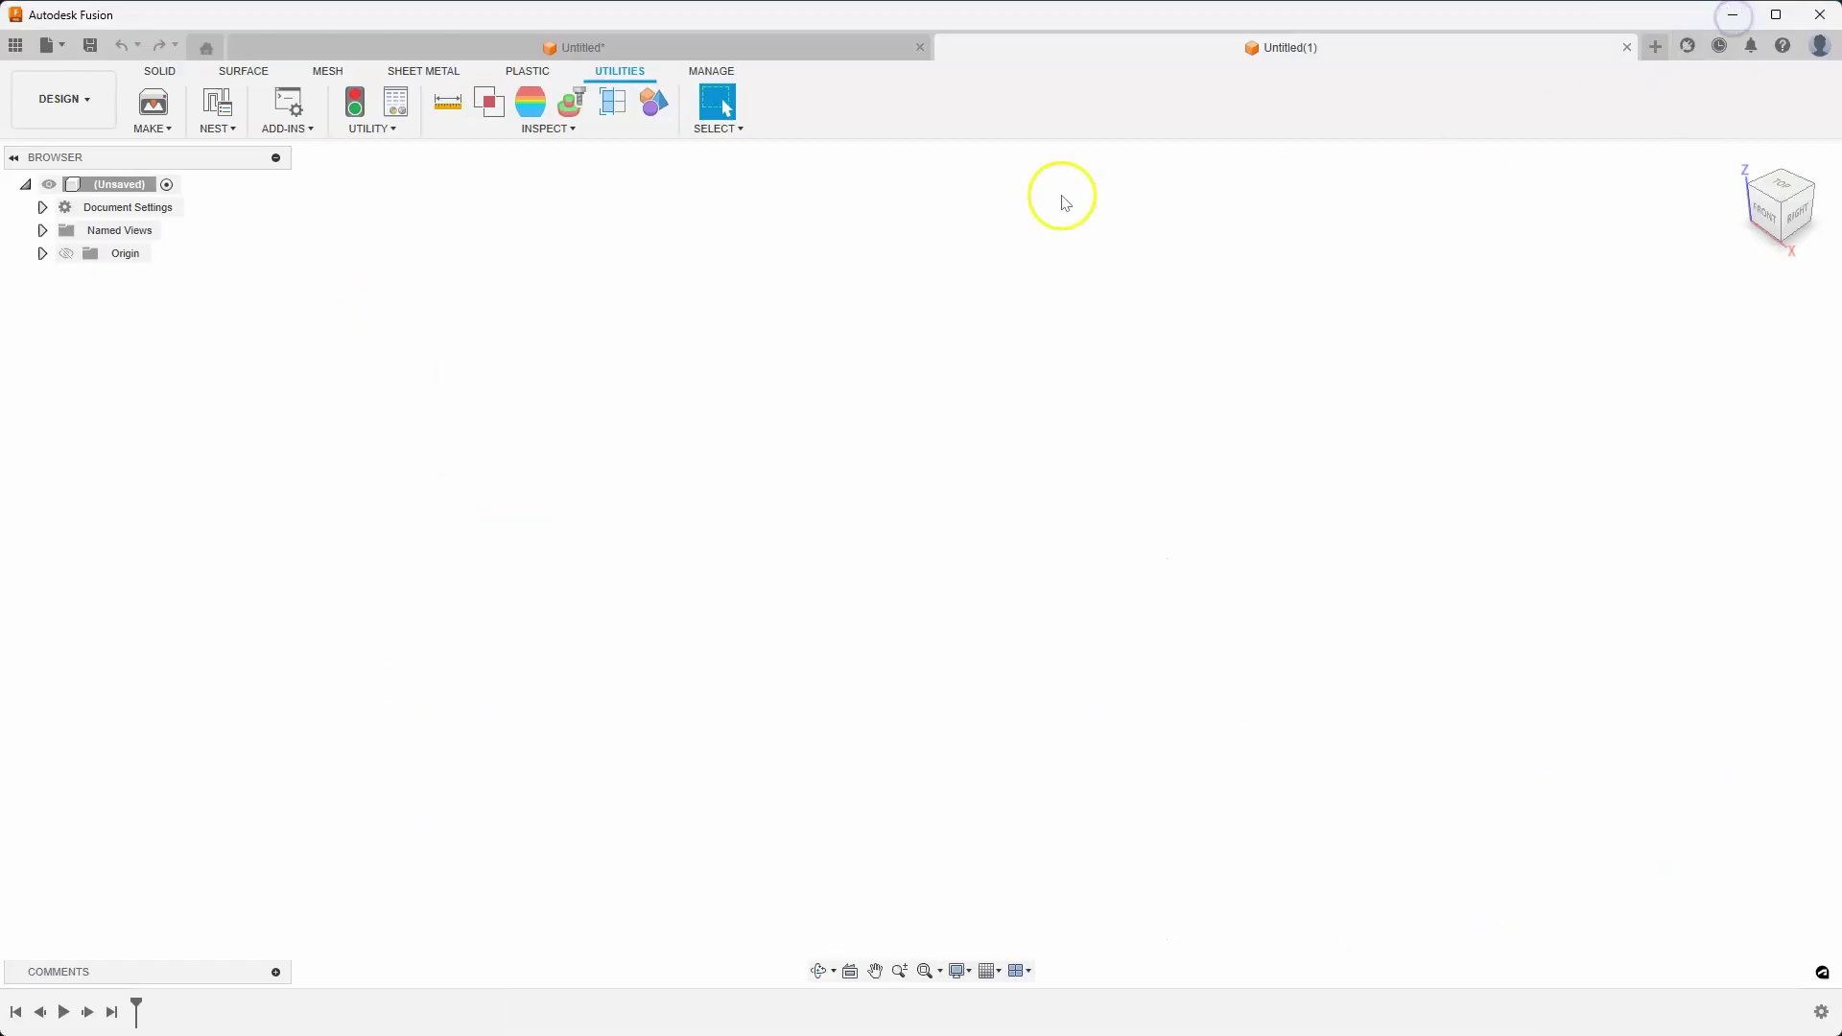
Sketch a 6 by 4 in center rectangle at the origin on the horizontal plane and finish the sketch.
left_click(162, 71)
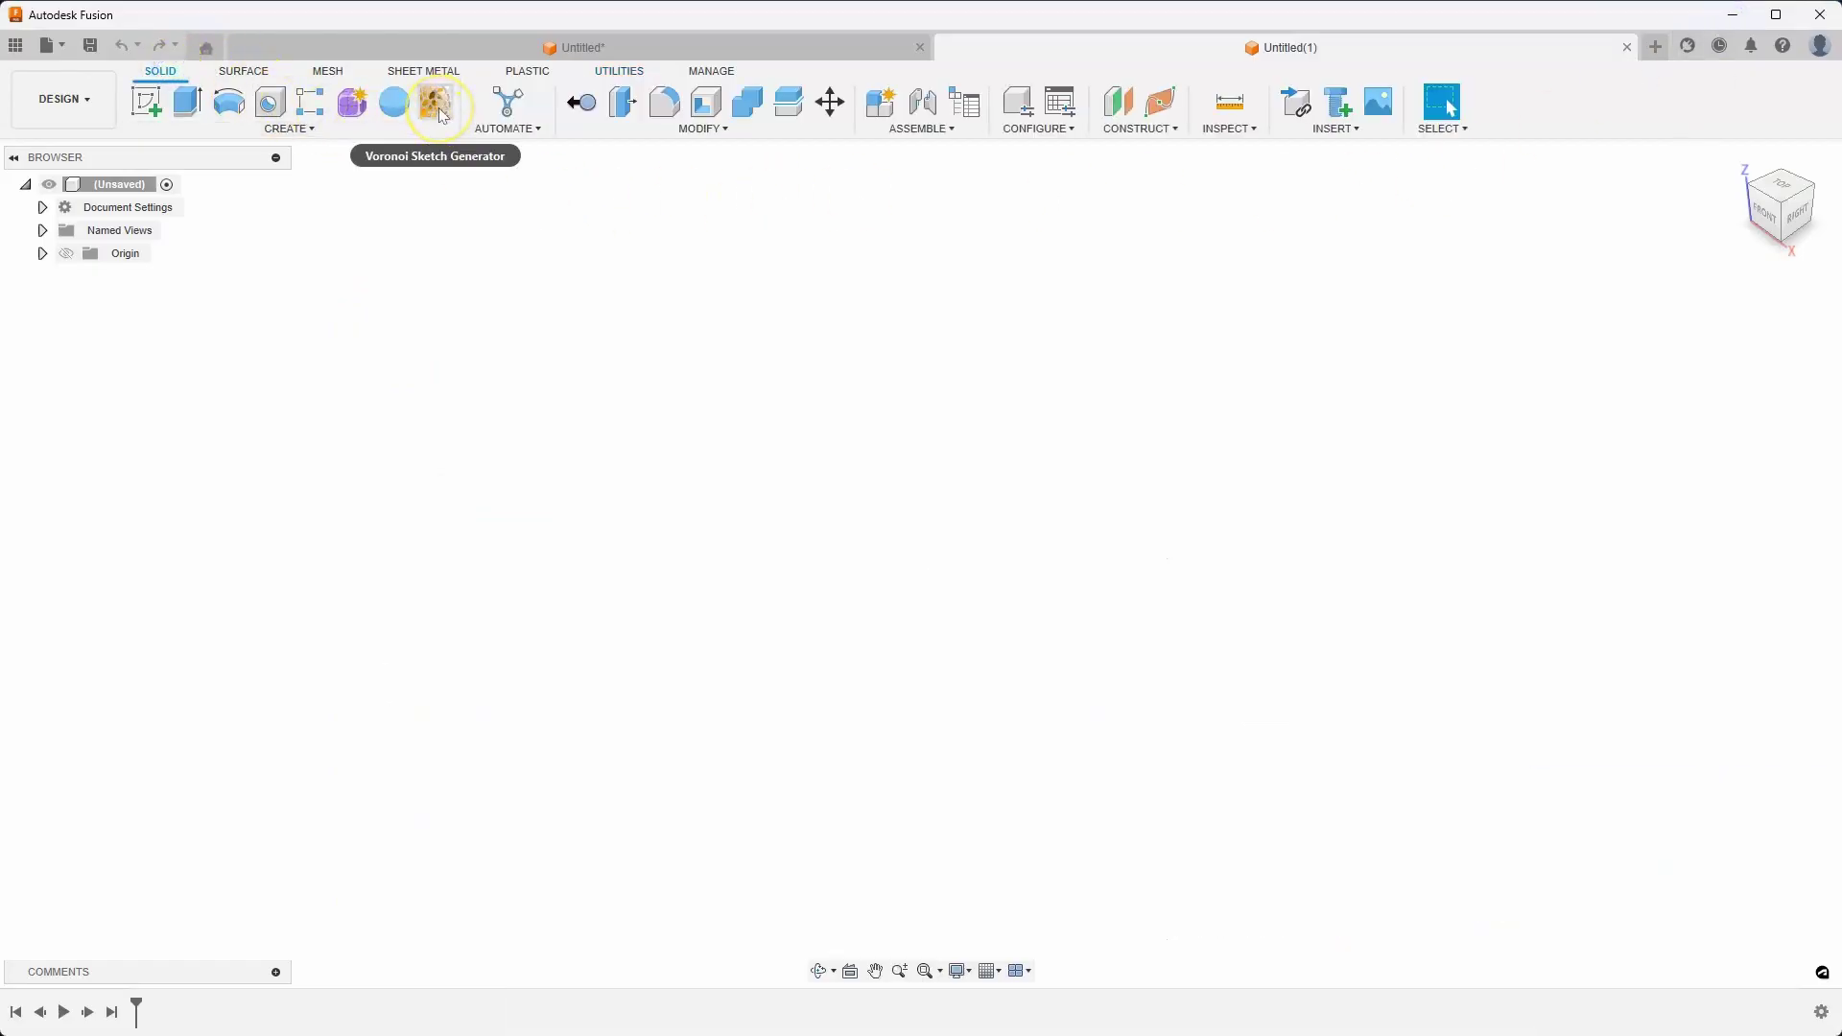
left_click(144, 109)
left_click(998, 542)
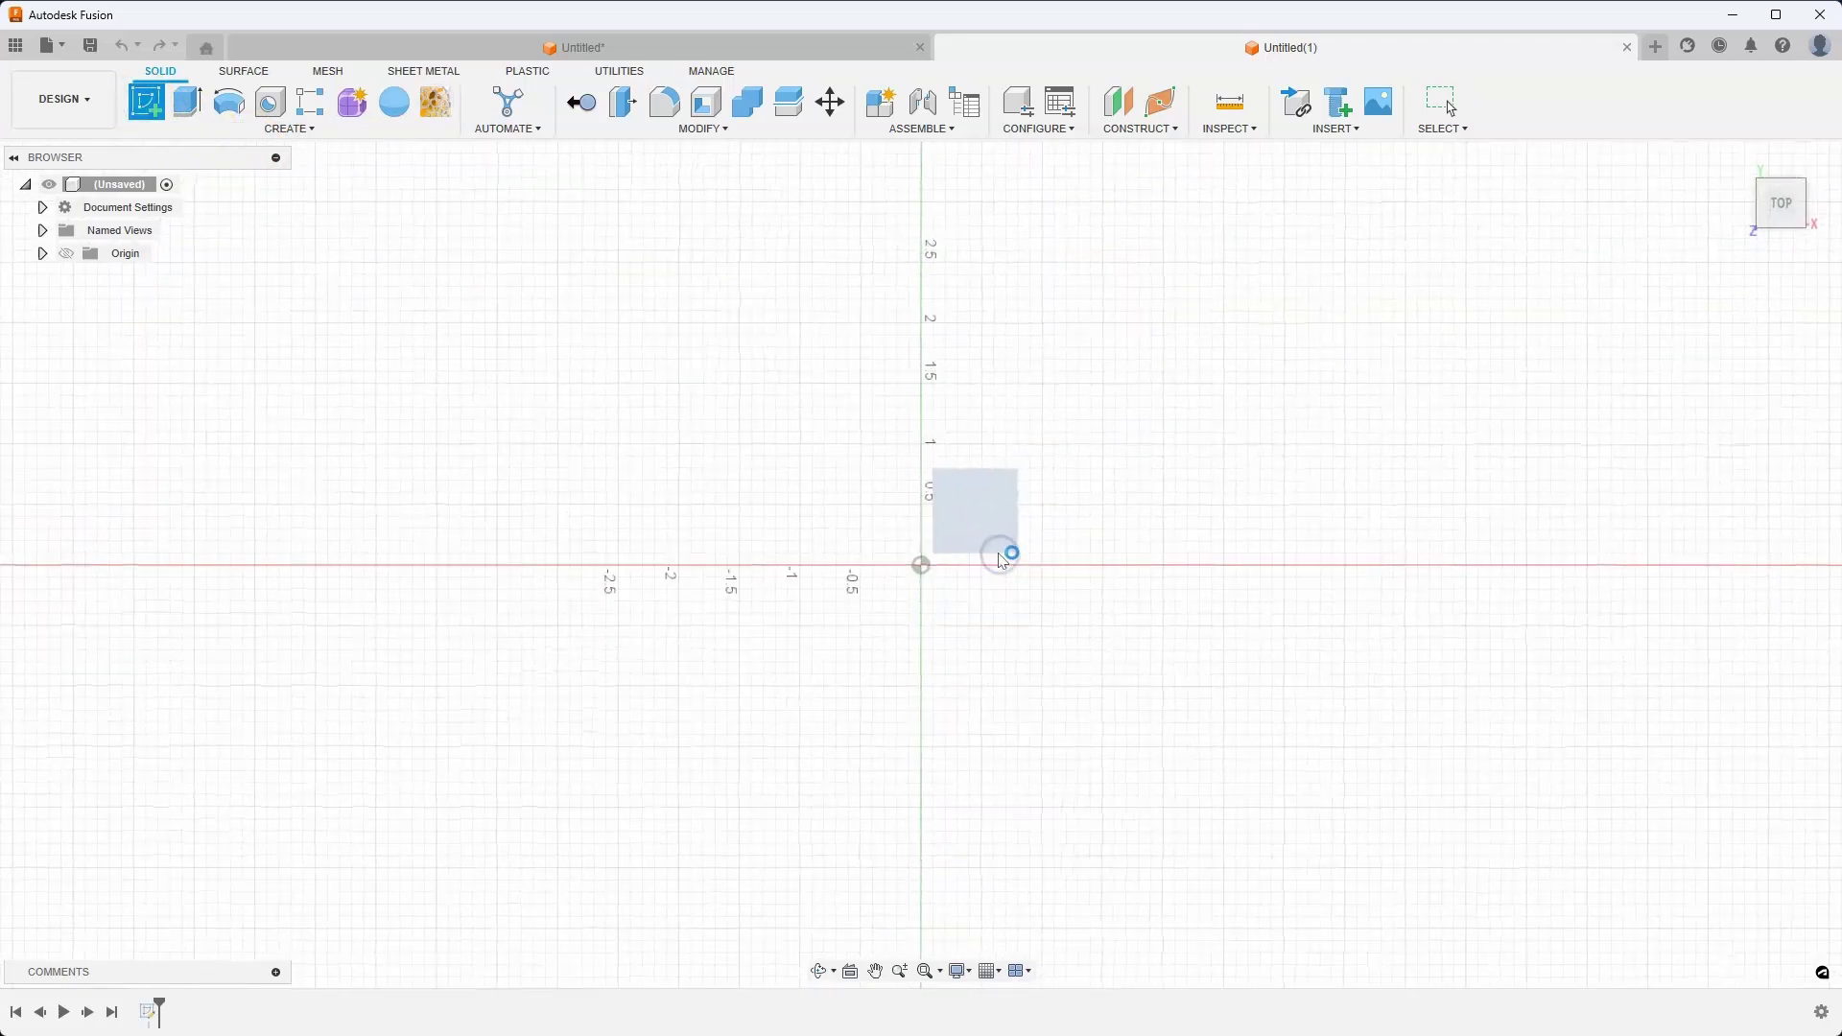
key("r")
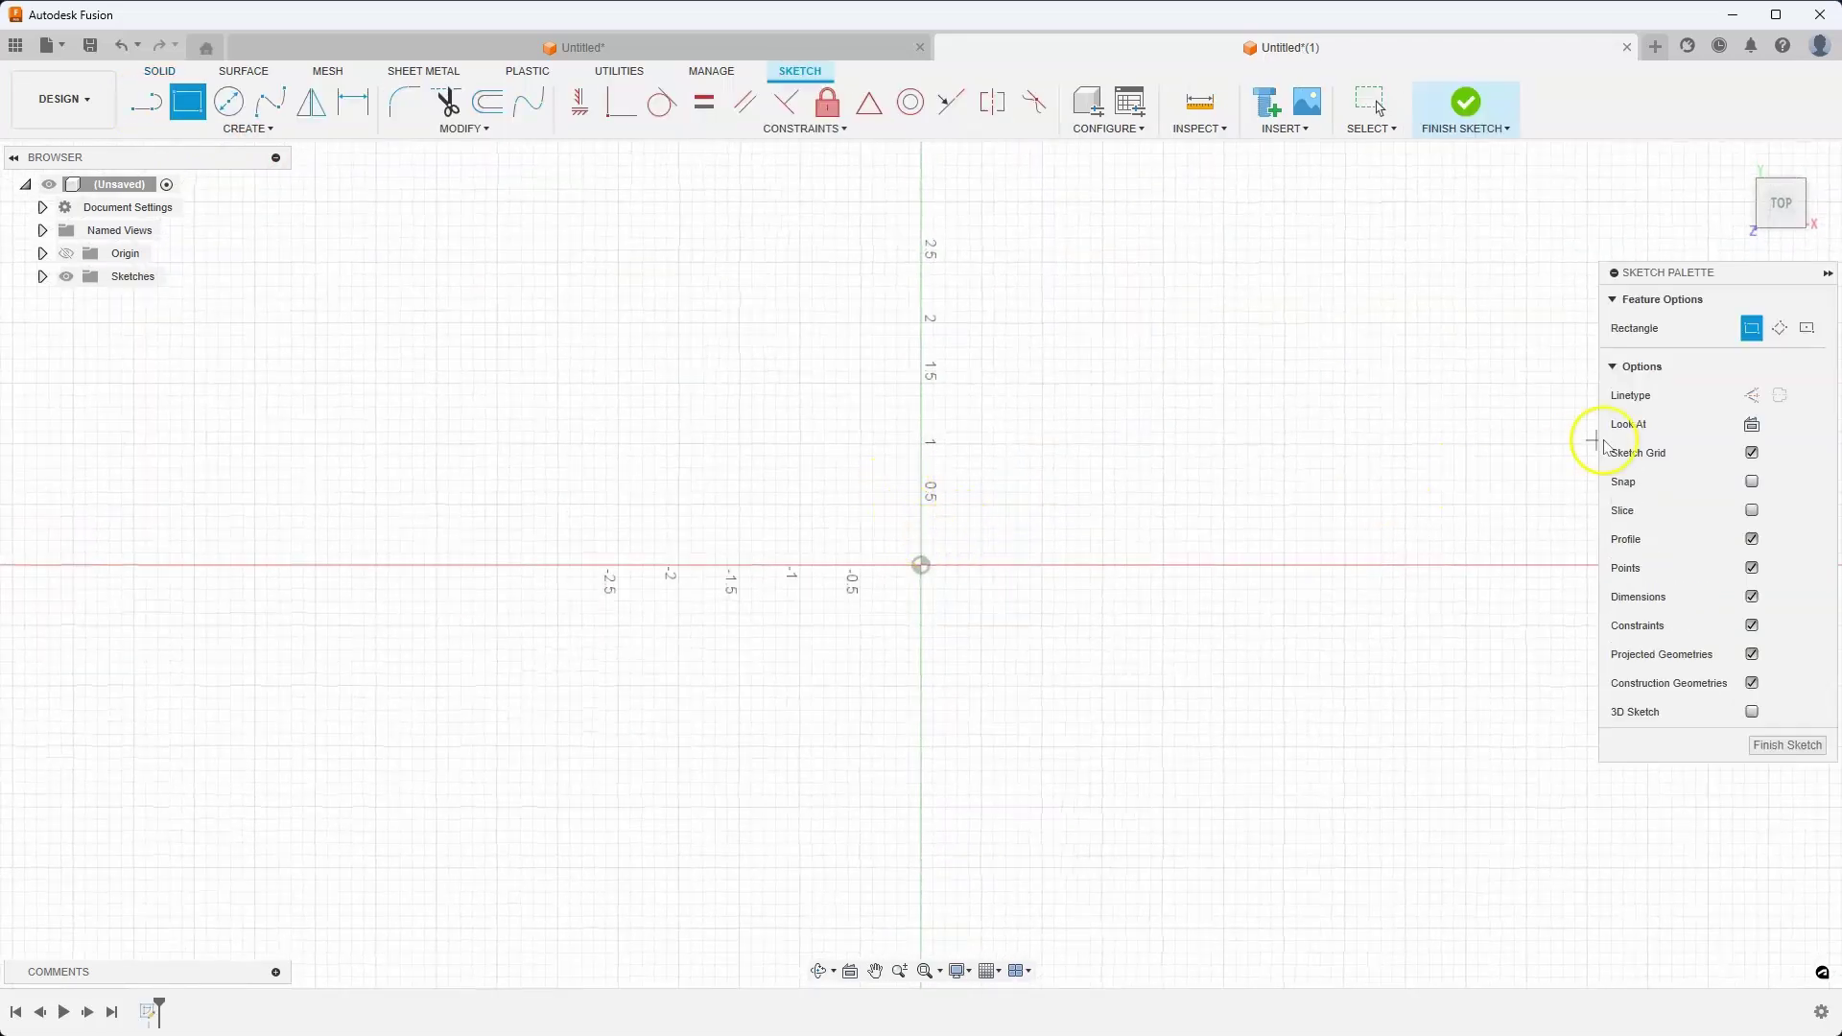
left_click(1808, 329)
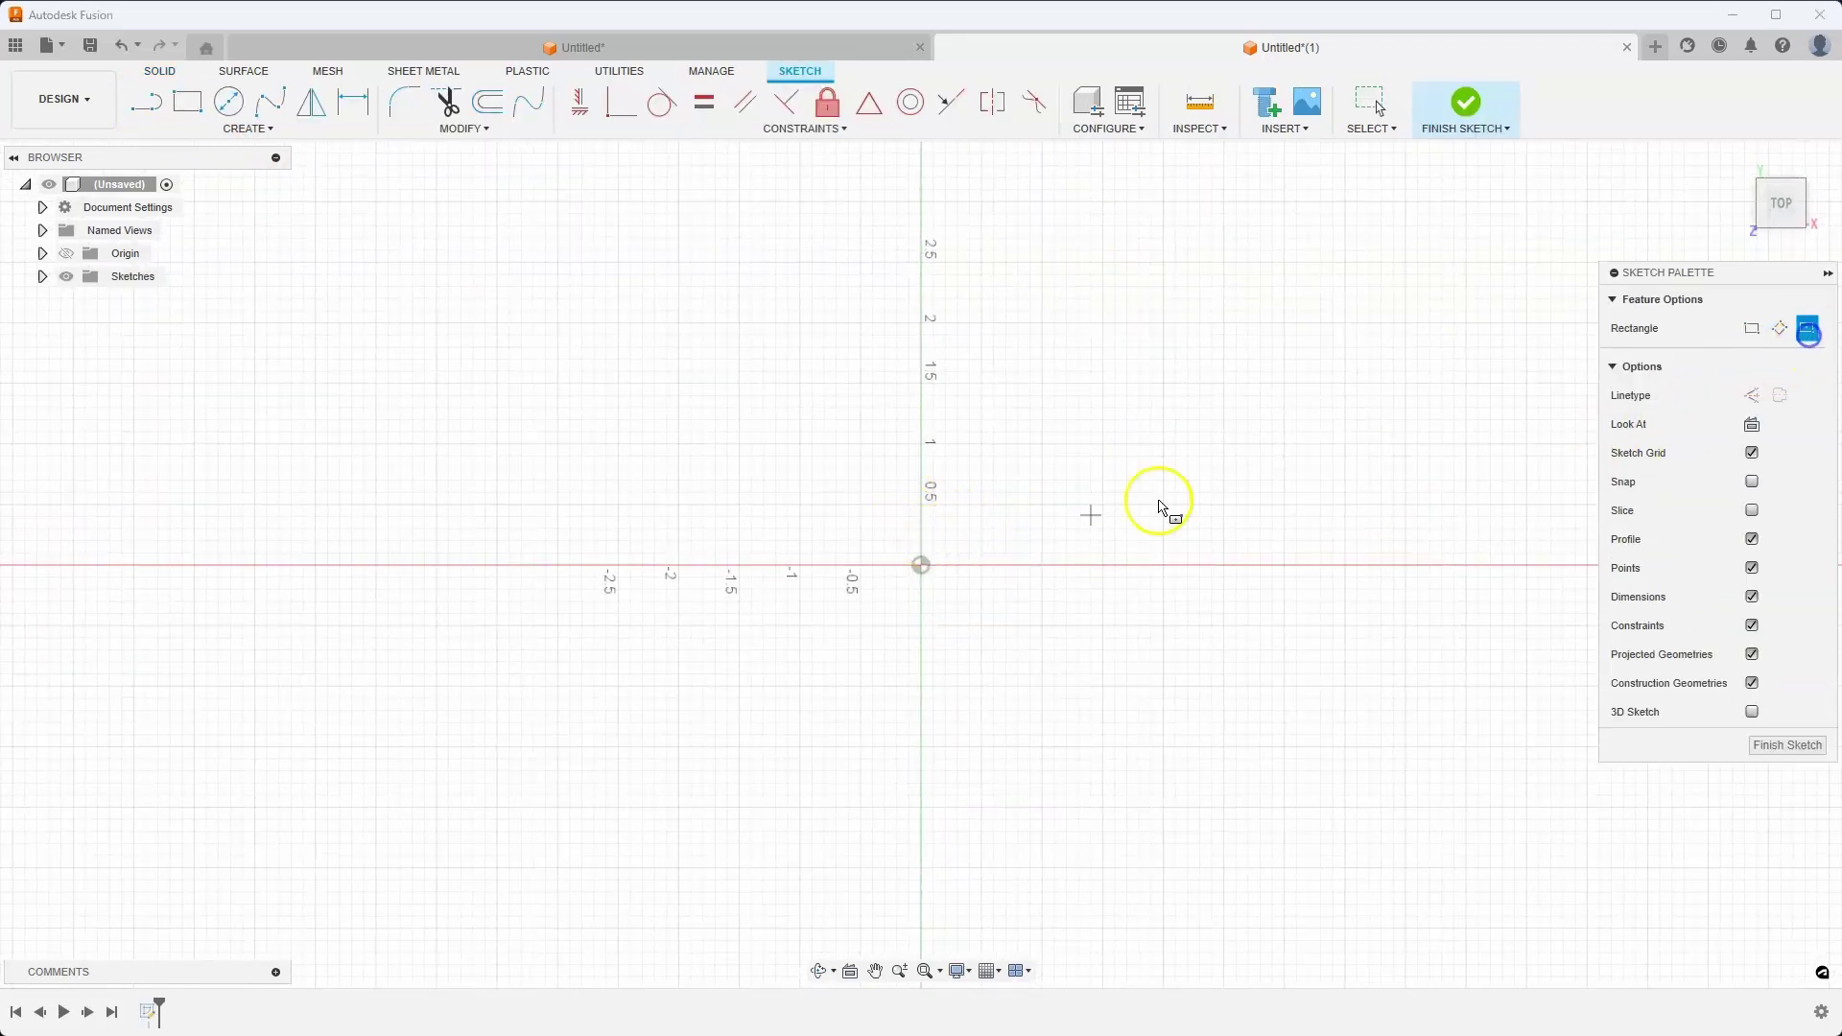
left_click(921, 566)
type("6")
key("Tab")
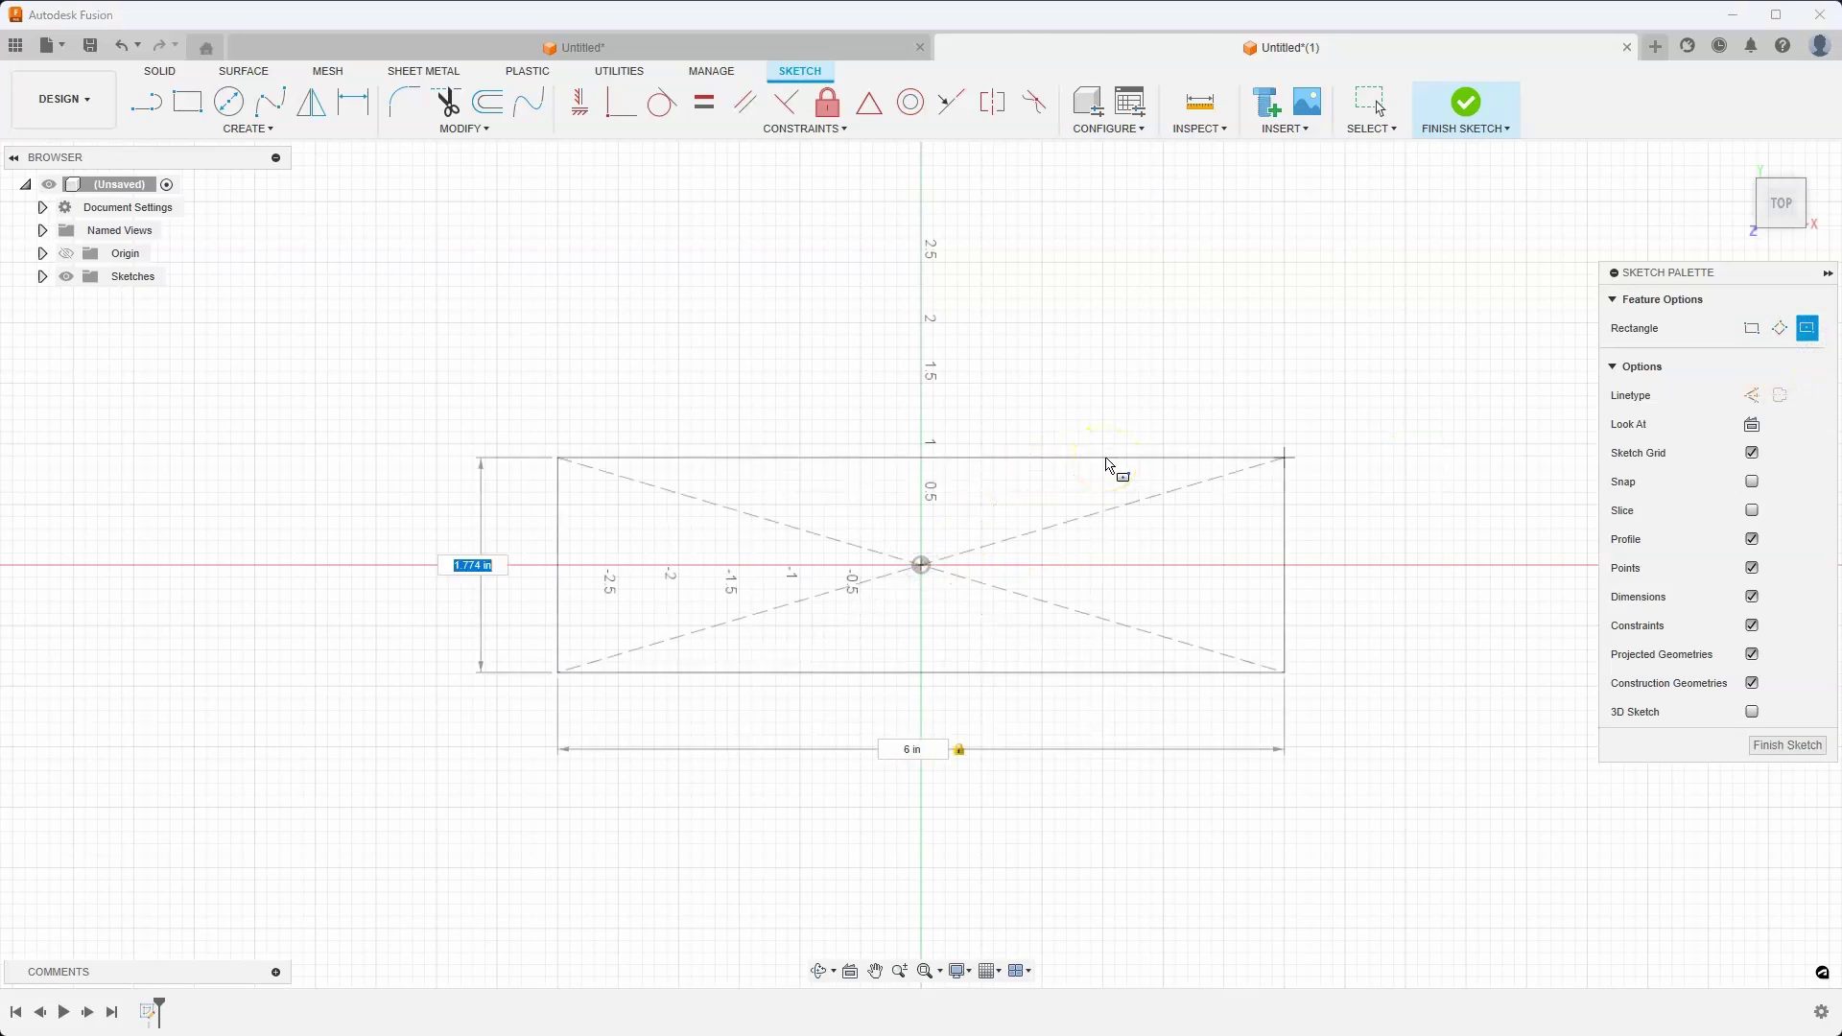
type("4")
key("Return")
key("Escape")
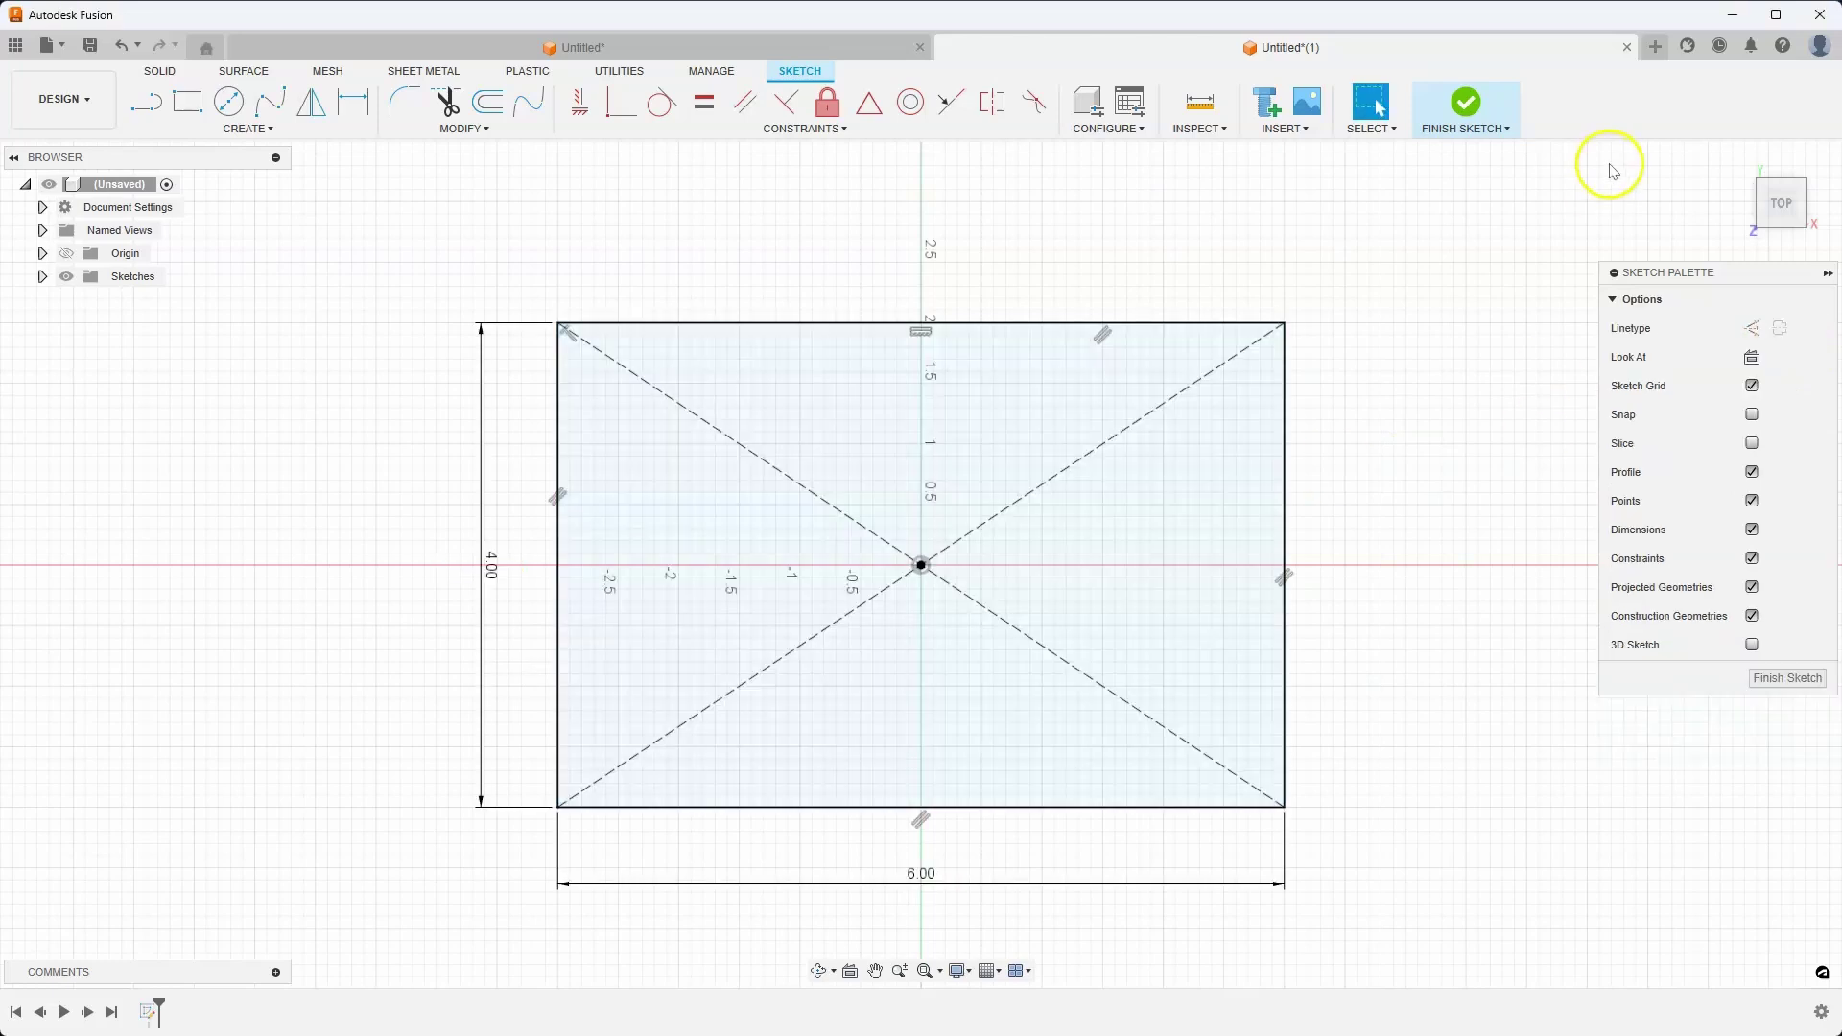
left_click(1472, 91)
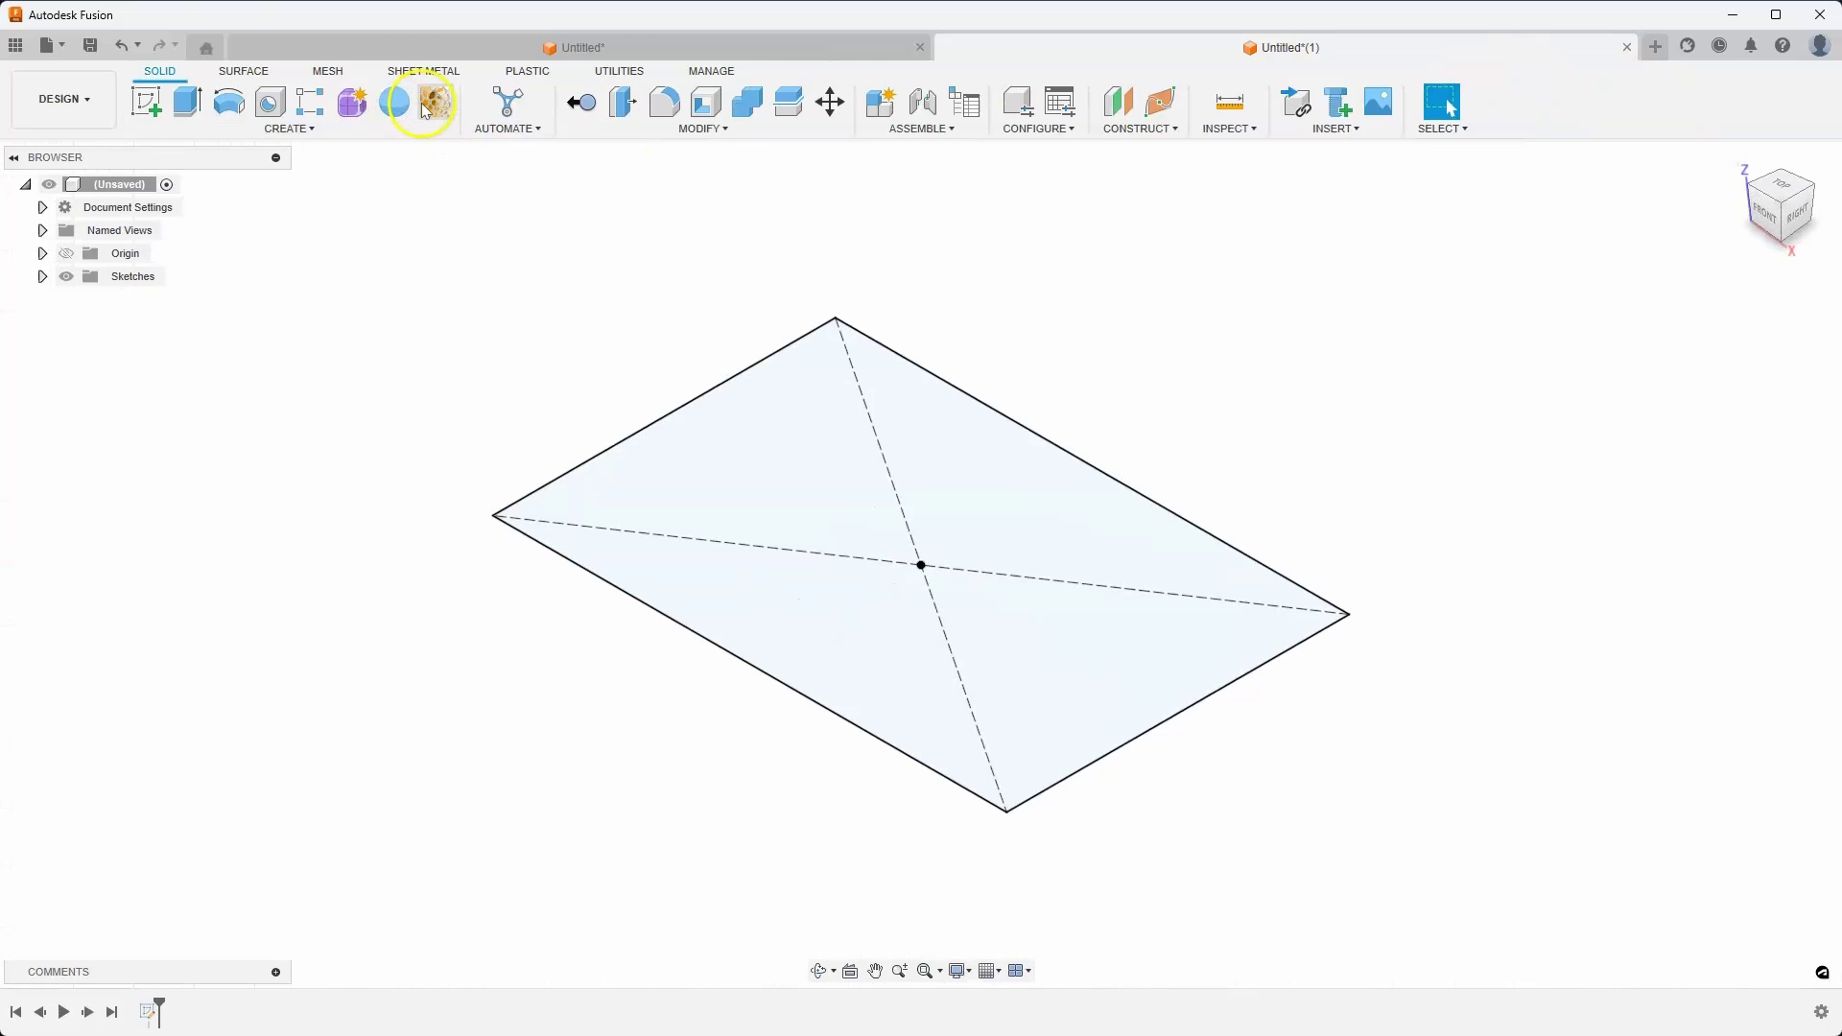
Start the Voronoi Sketch Generator on the rectangle profile using its profile size, and open the Voronoi editor in an enlarged window.
left_click(438, 111)
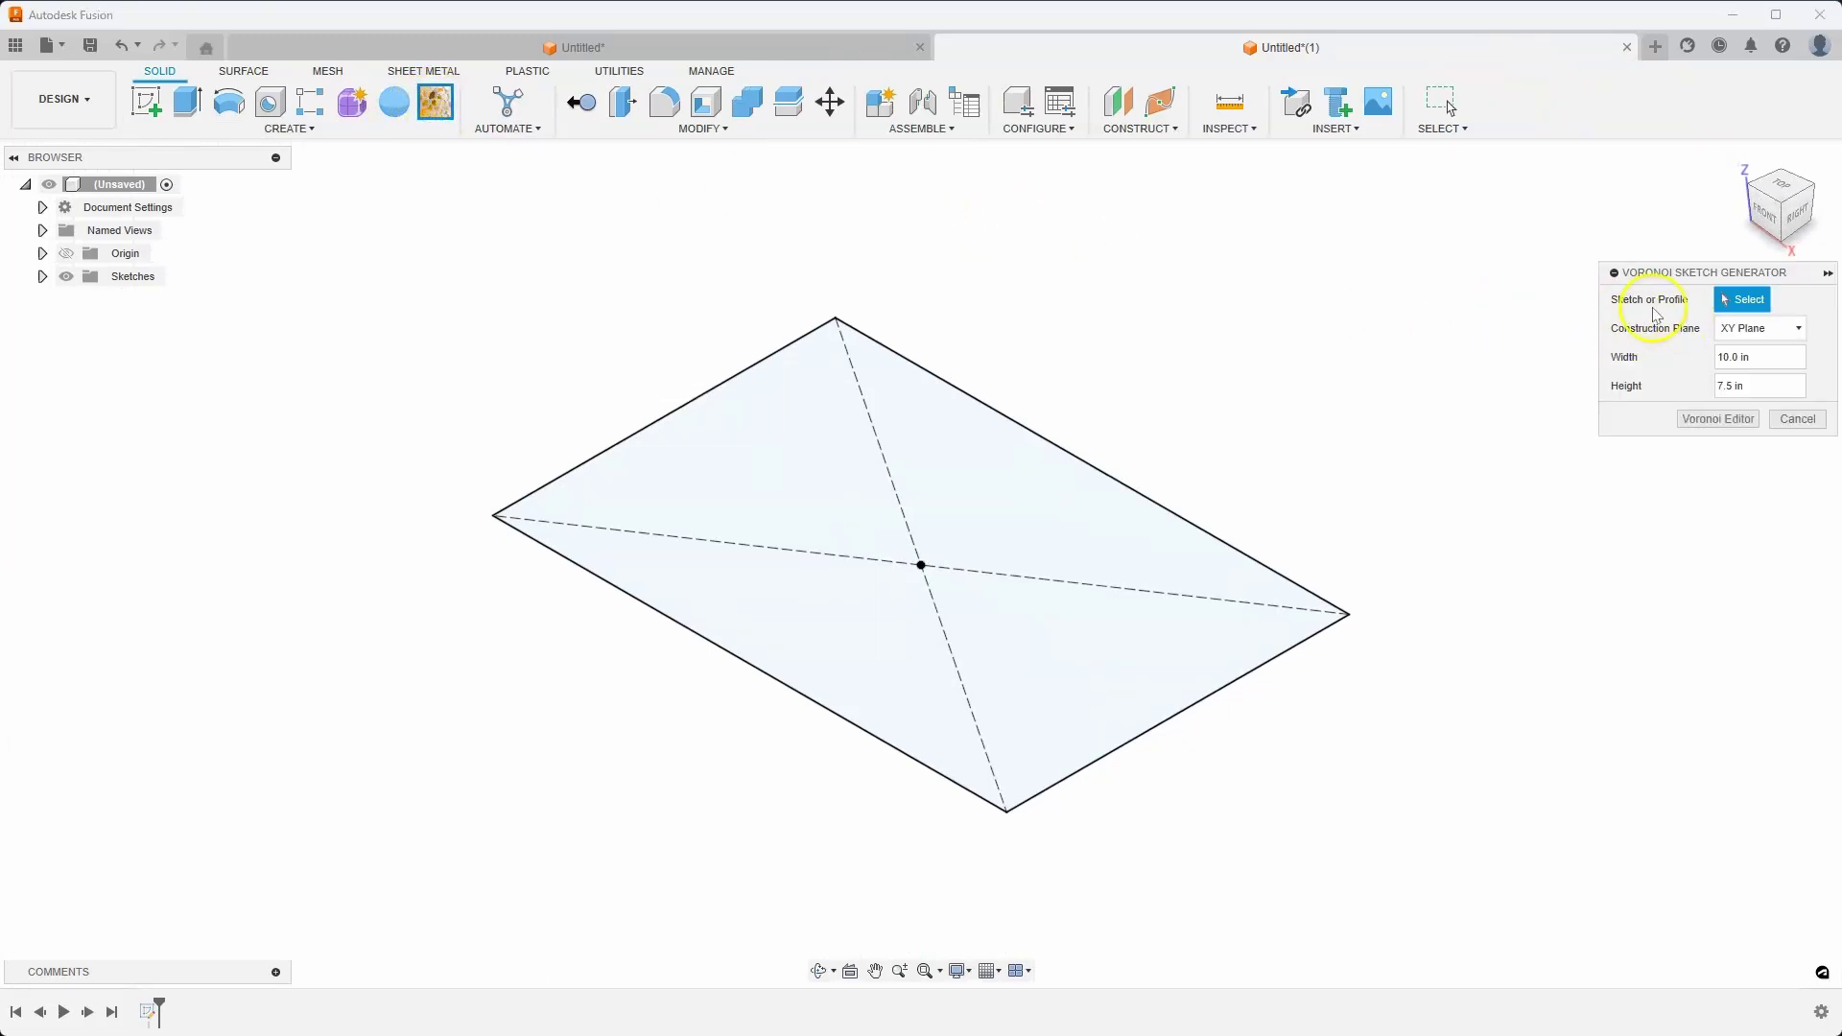
left_click(952, 451)
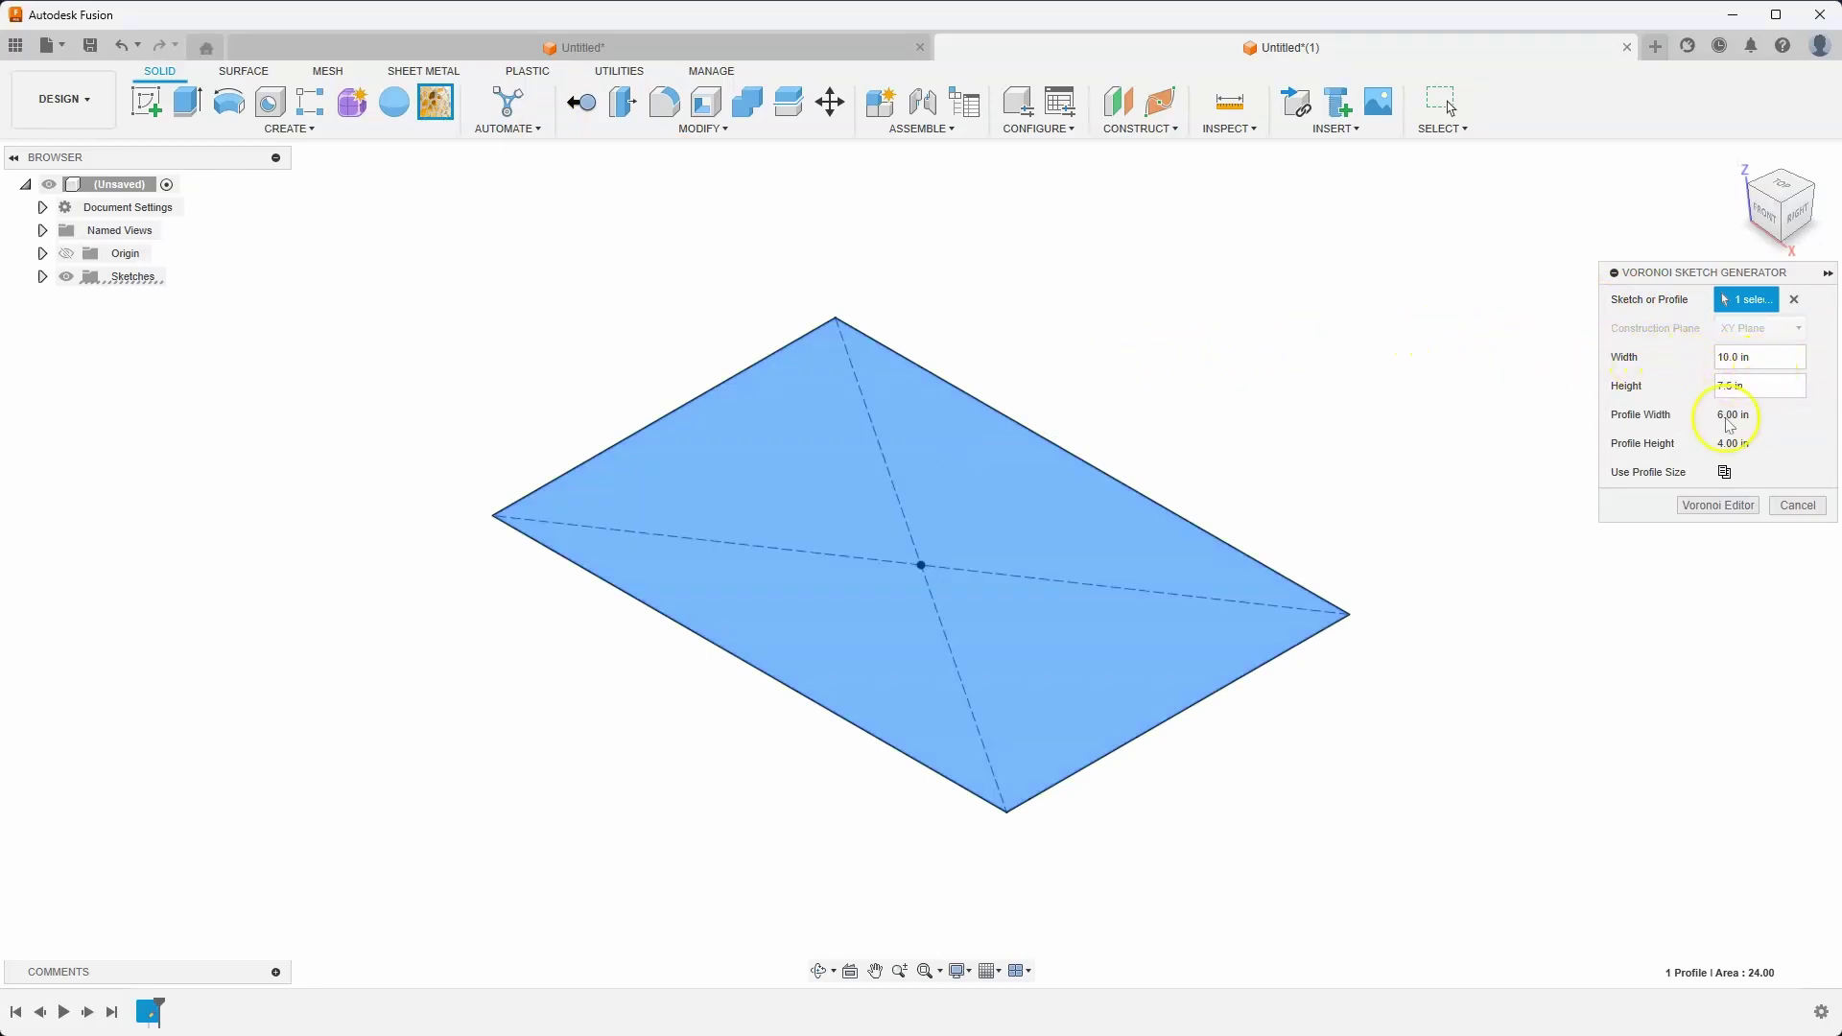
left_click(1725, 472)
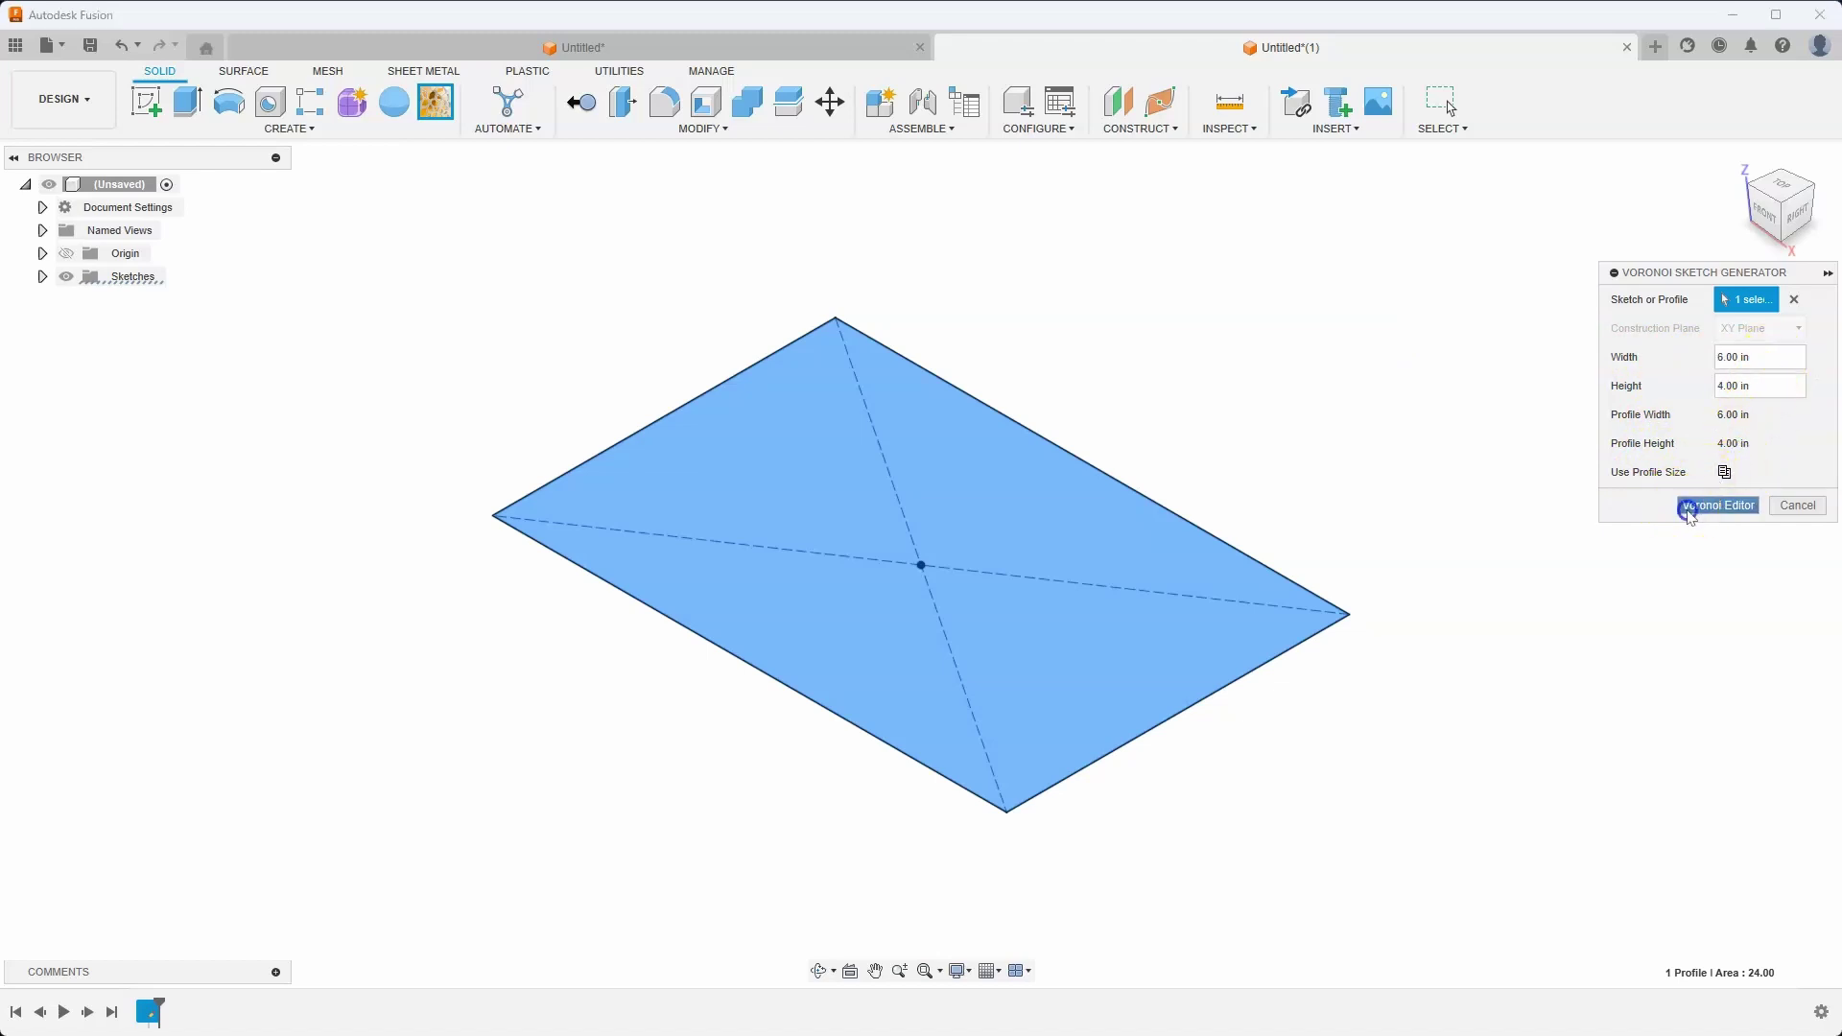
left_click(1717, 506)
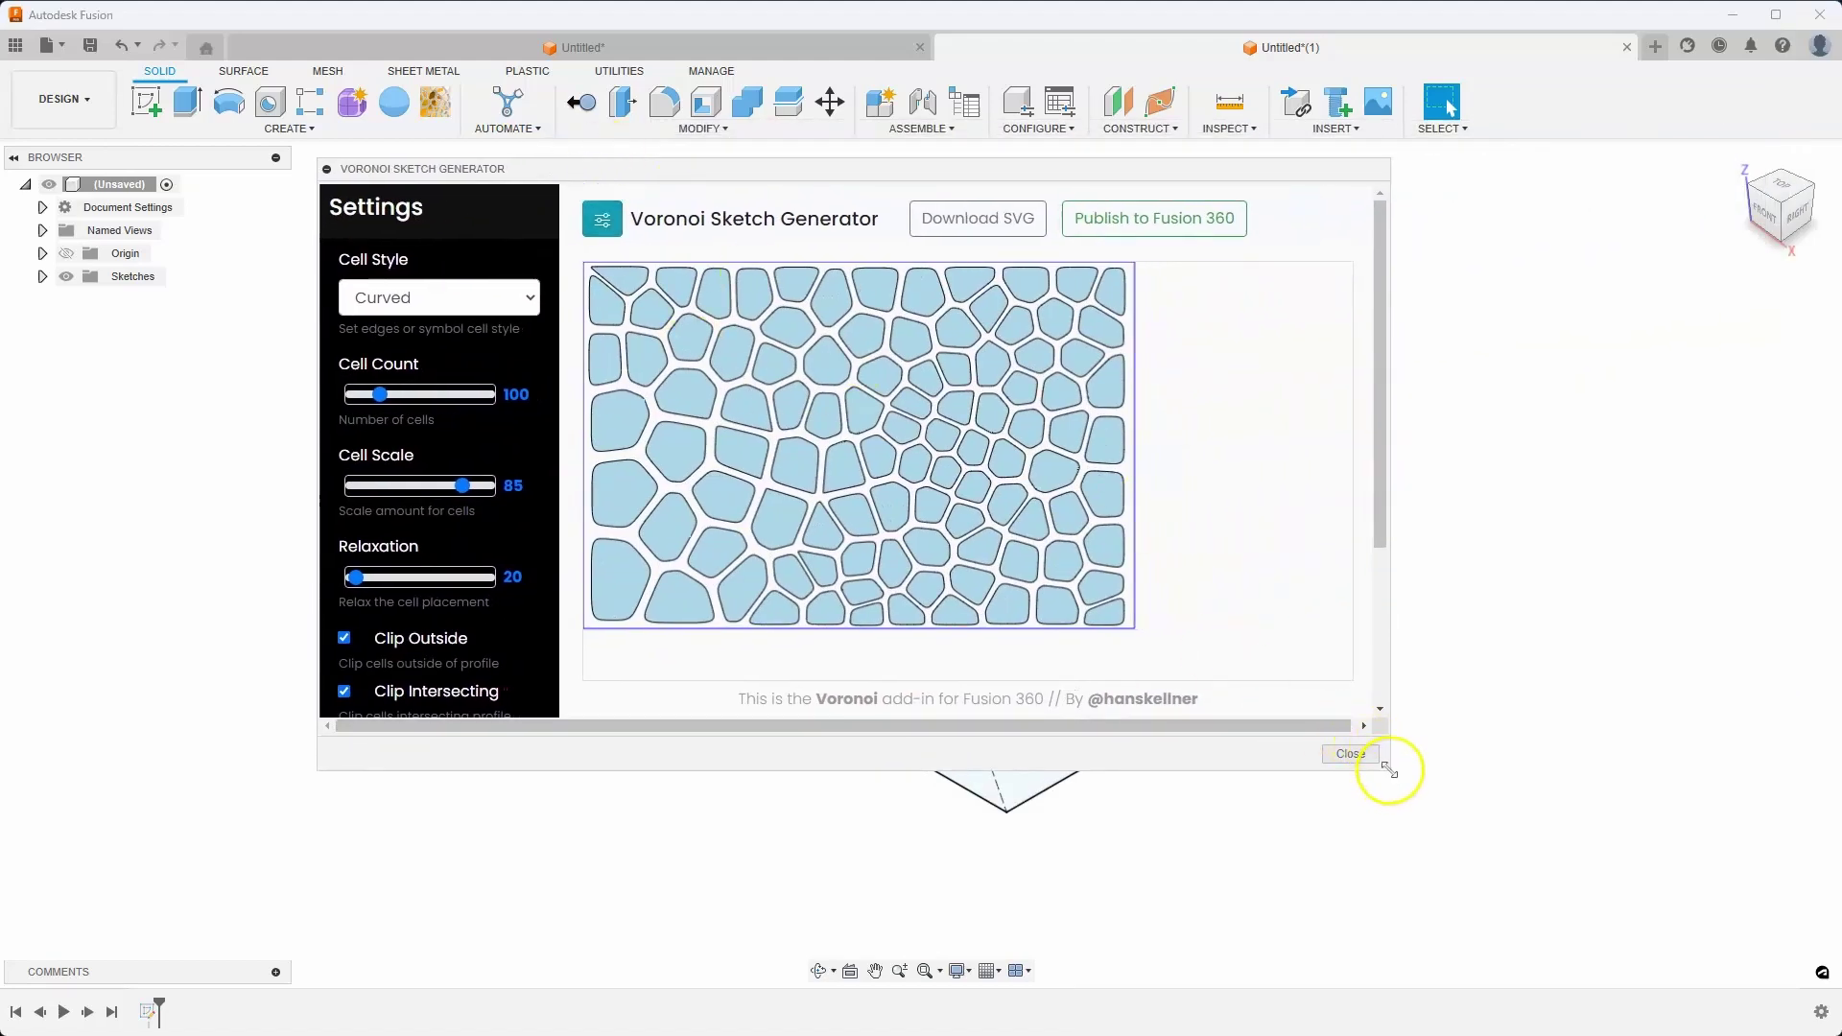
left_click_drag(1389, 768, 1560, 974)
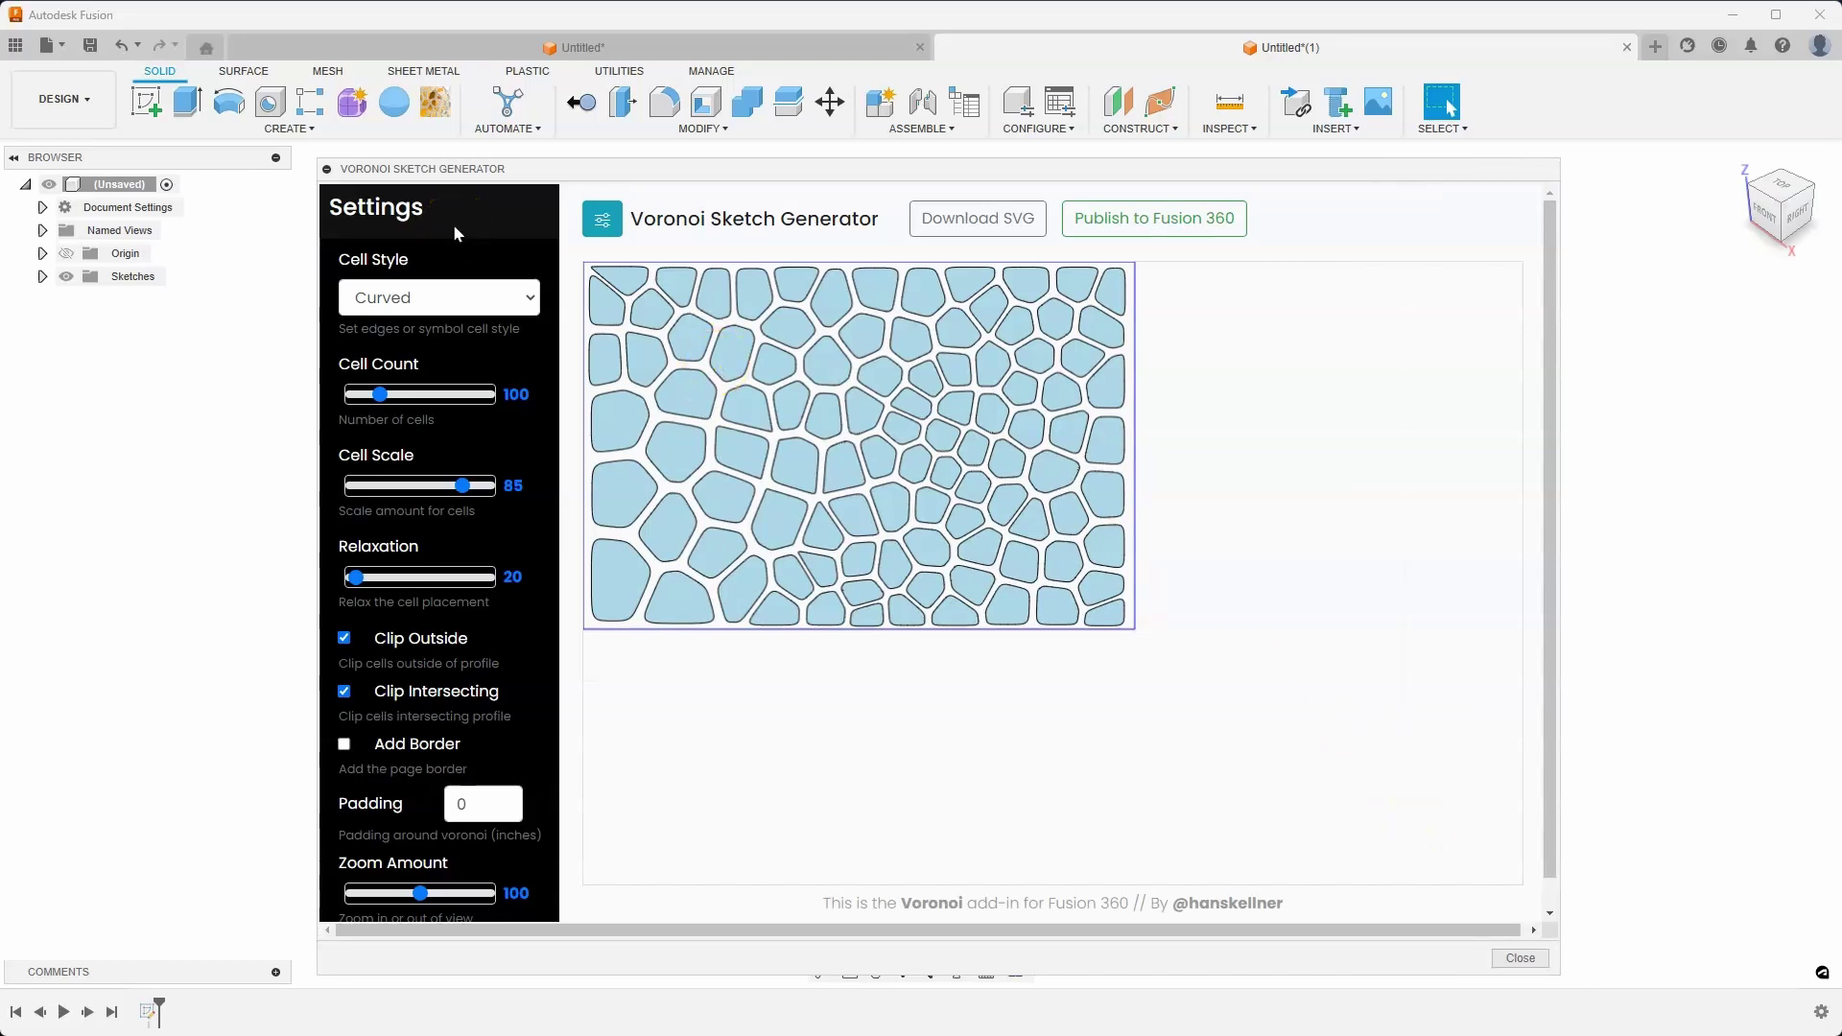
Set the Voronoi pattern's cell count to 65 and its cell scale to 86.
left_click_drag(662, 350, 823, 374)
mouse_move(380, 394)
left_mouse_down()
mouse_move(392, 403)
mouse_move(373, 403)
left_mouse_up()
left_click(461, 485)
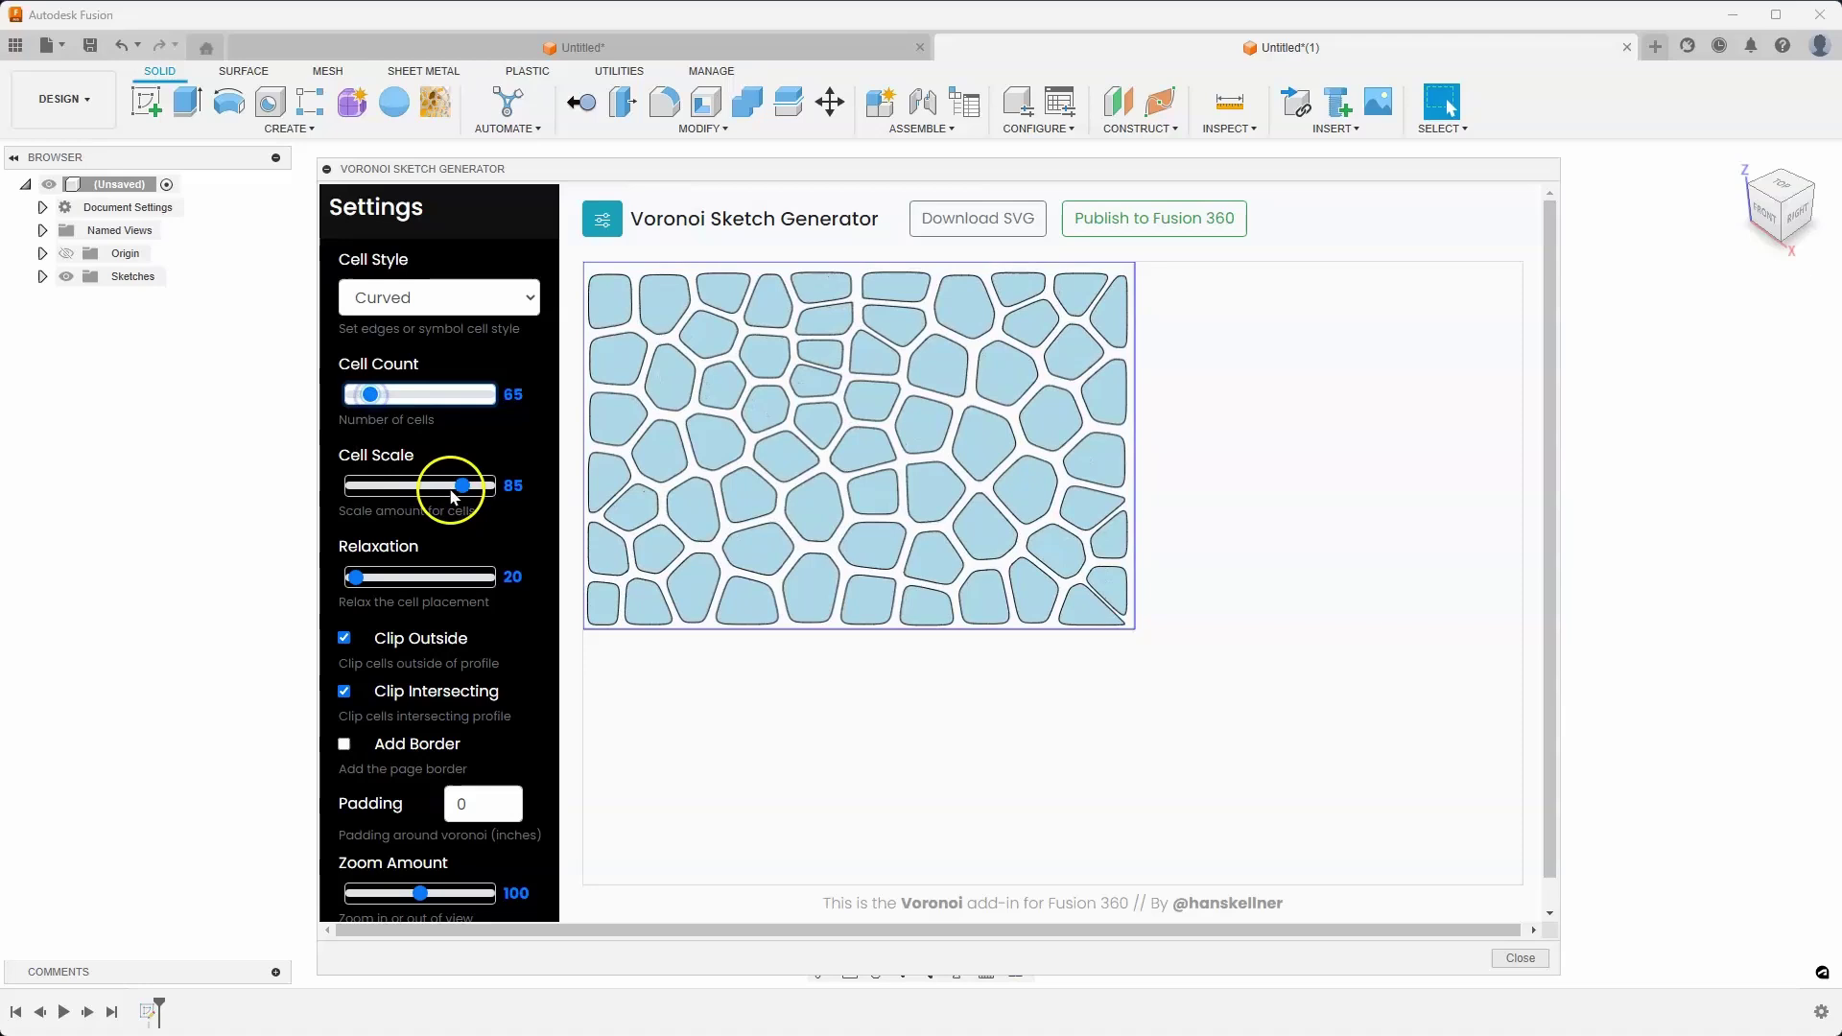
mouse_move(463, 489)
left_mouse_down()
mouse_move(428, 486)
mouse_move(481, 487)
mouse_move(444, 486)
mouse_move(466, 491)
left_mouse_up()
Try relaxation amounts of 271, 536 and 0 for the Voronoi cells, finishing with 56.
left_click_drag(356, 579, 395, 585)
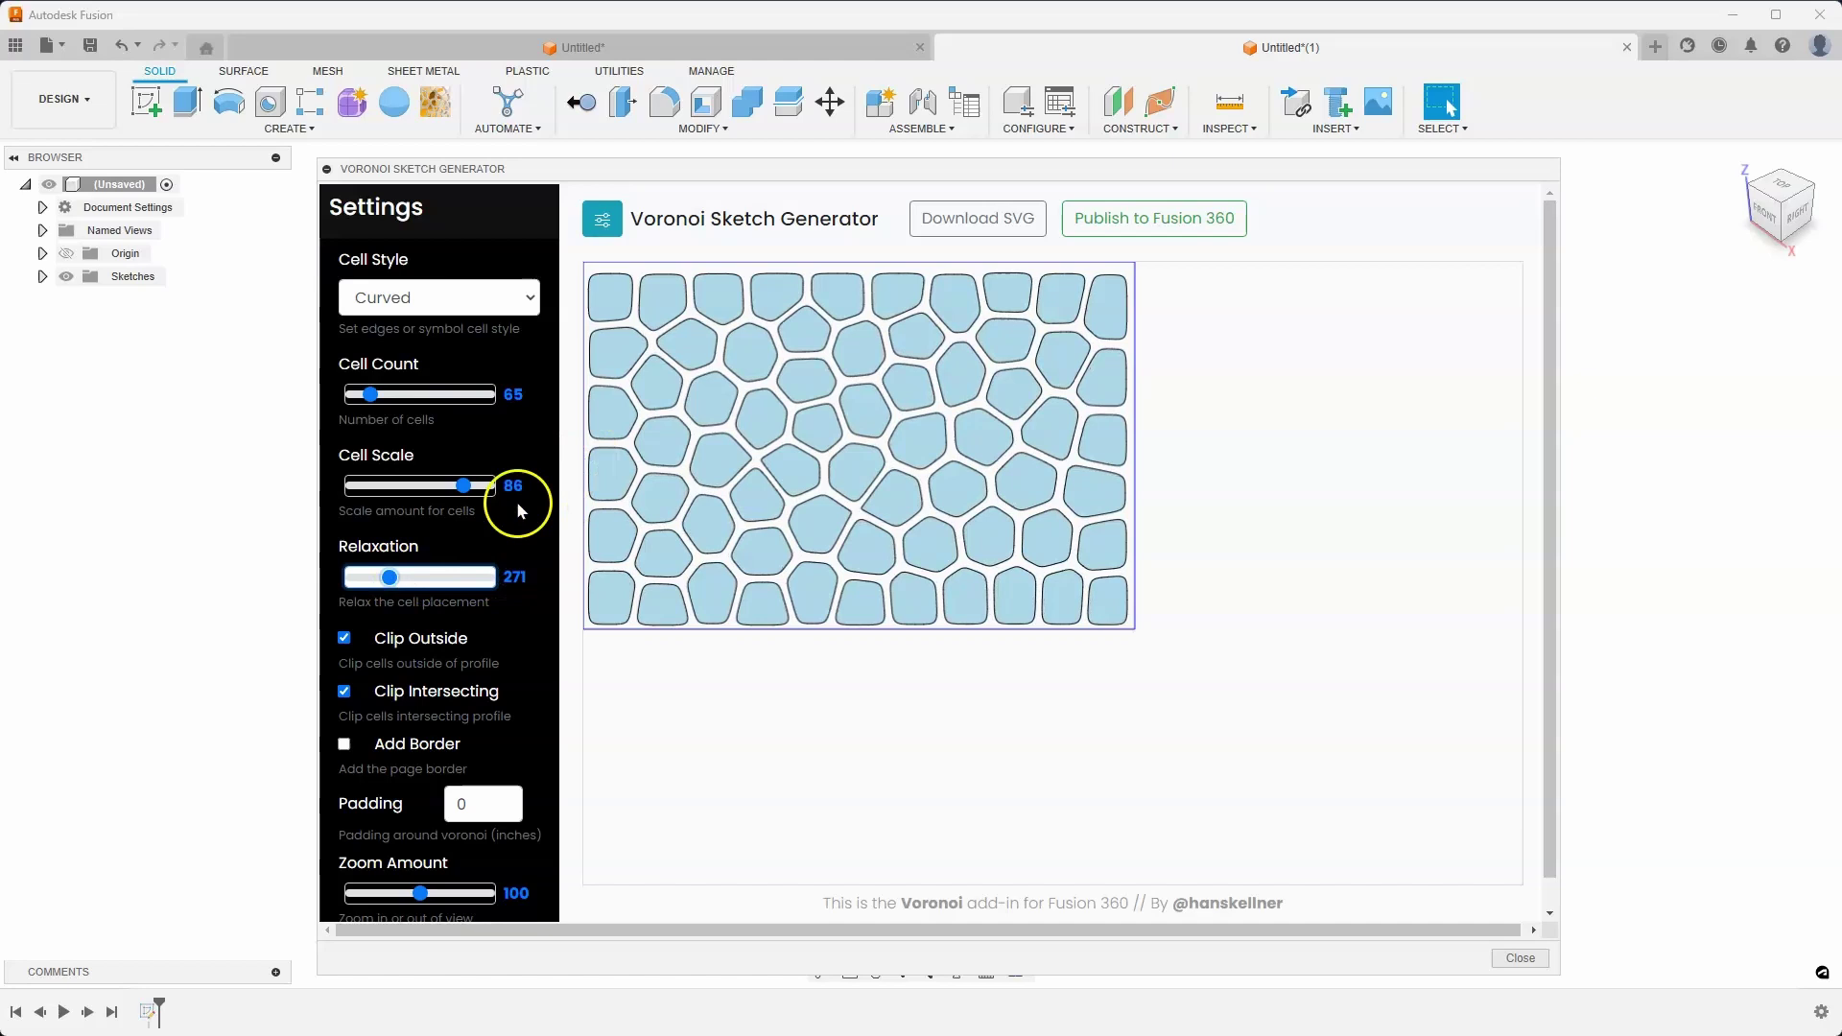
left_click_drag(387, 585, 421, 587)
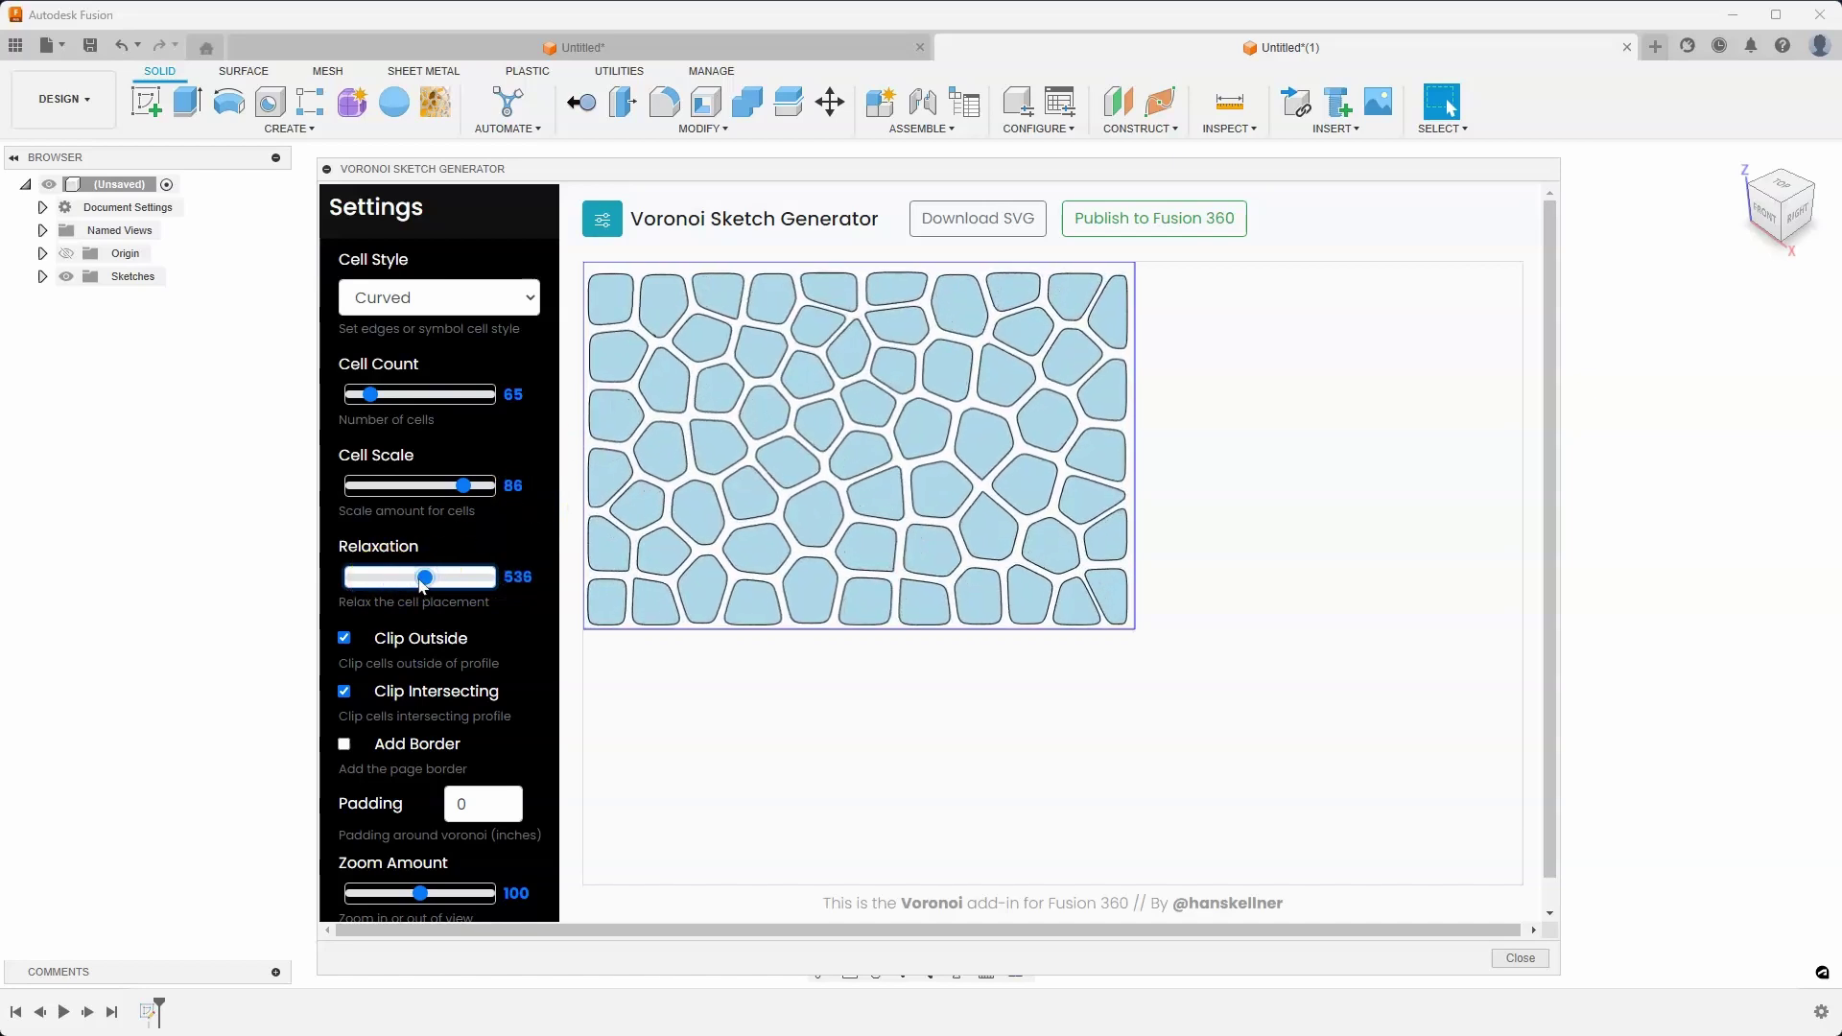
left_click(427, 580)
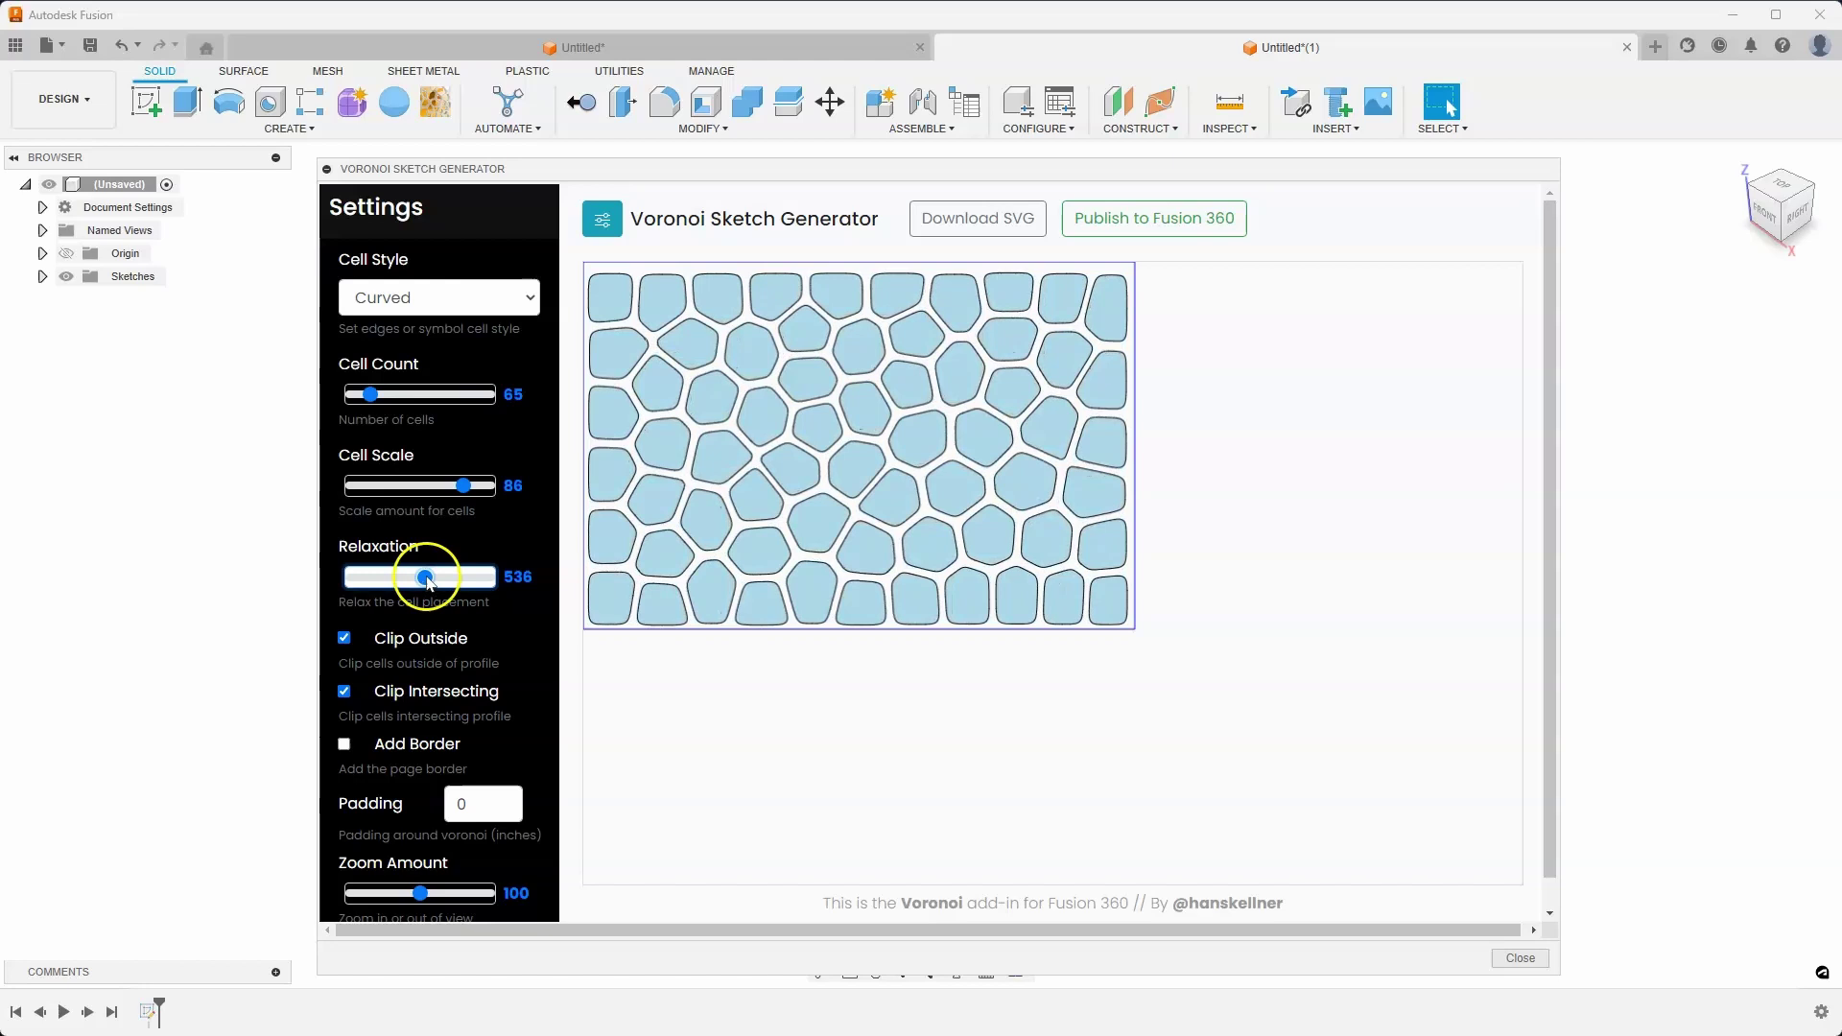
left_click_drag(425, 580, 394, 580)
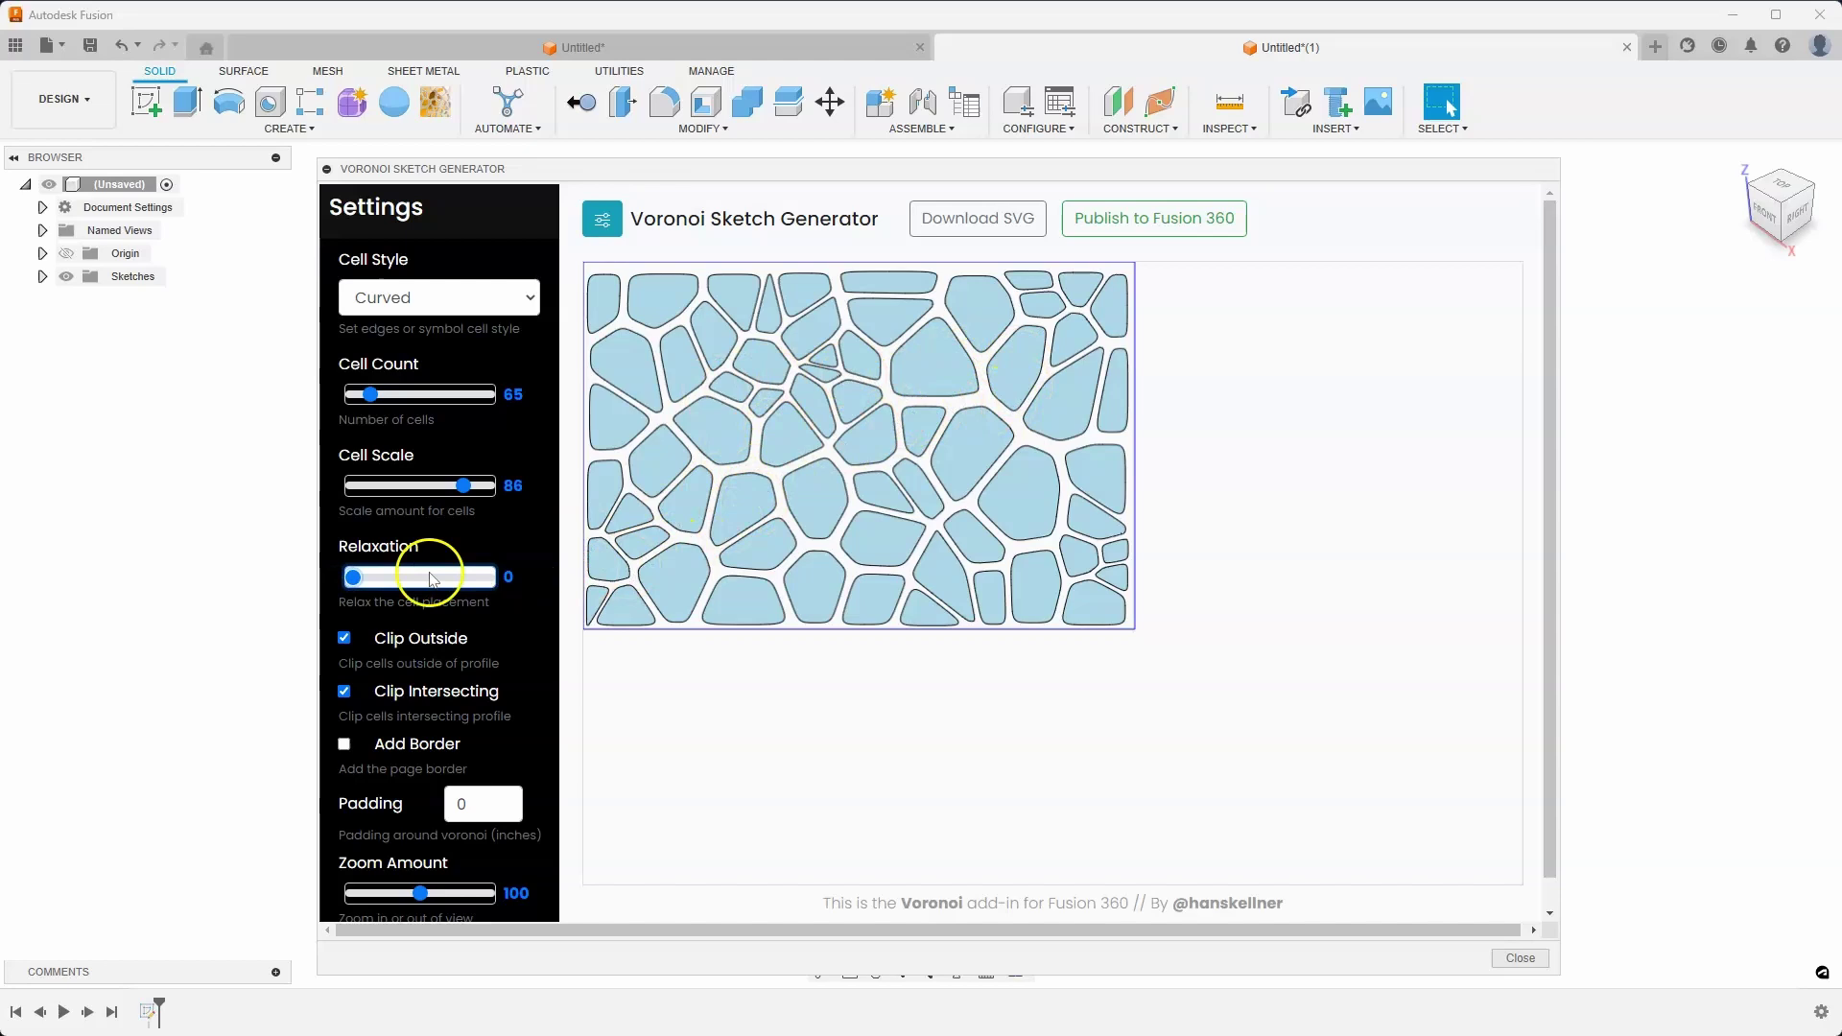
left_click_drag(358, 579, 363, 579)
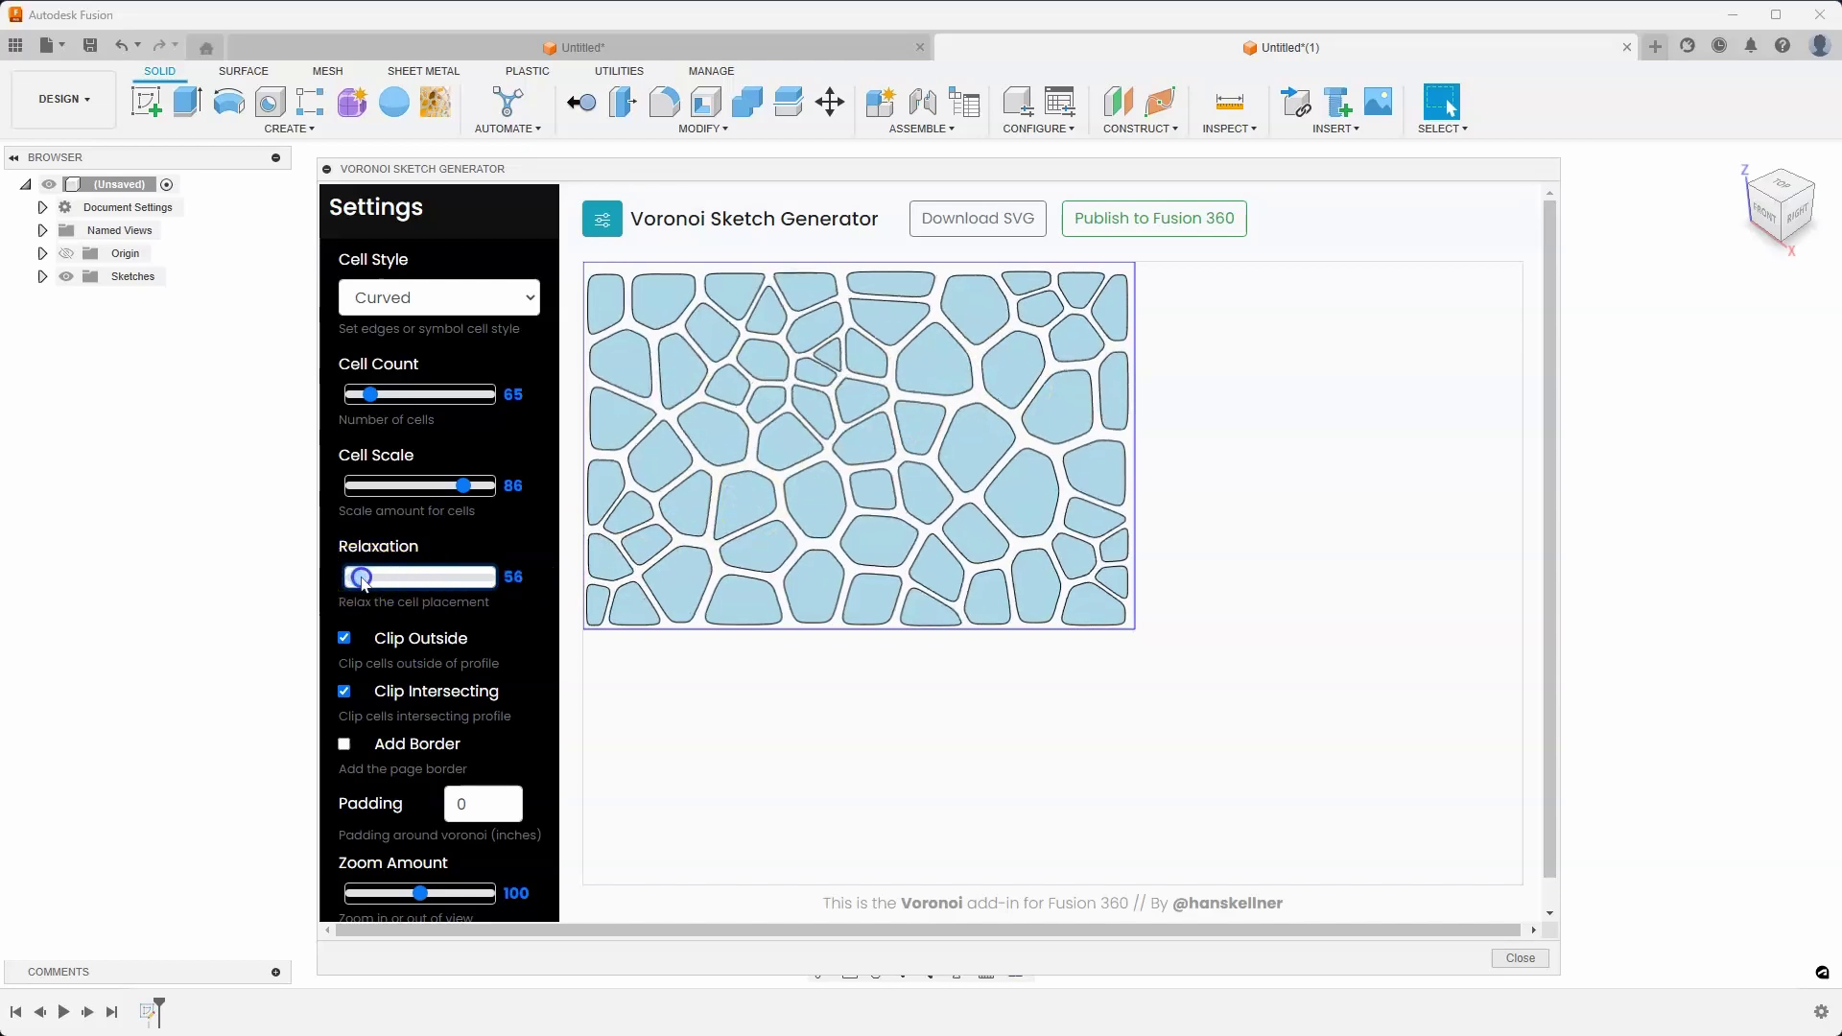
Try the Straight and Circle cell styles on the Voronoi pattern and raise the cell count to 101.
left_click(480, 307)
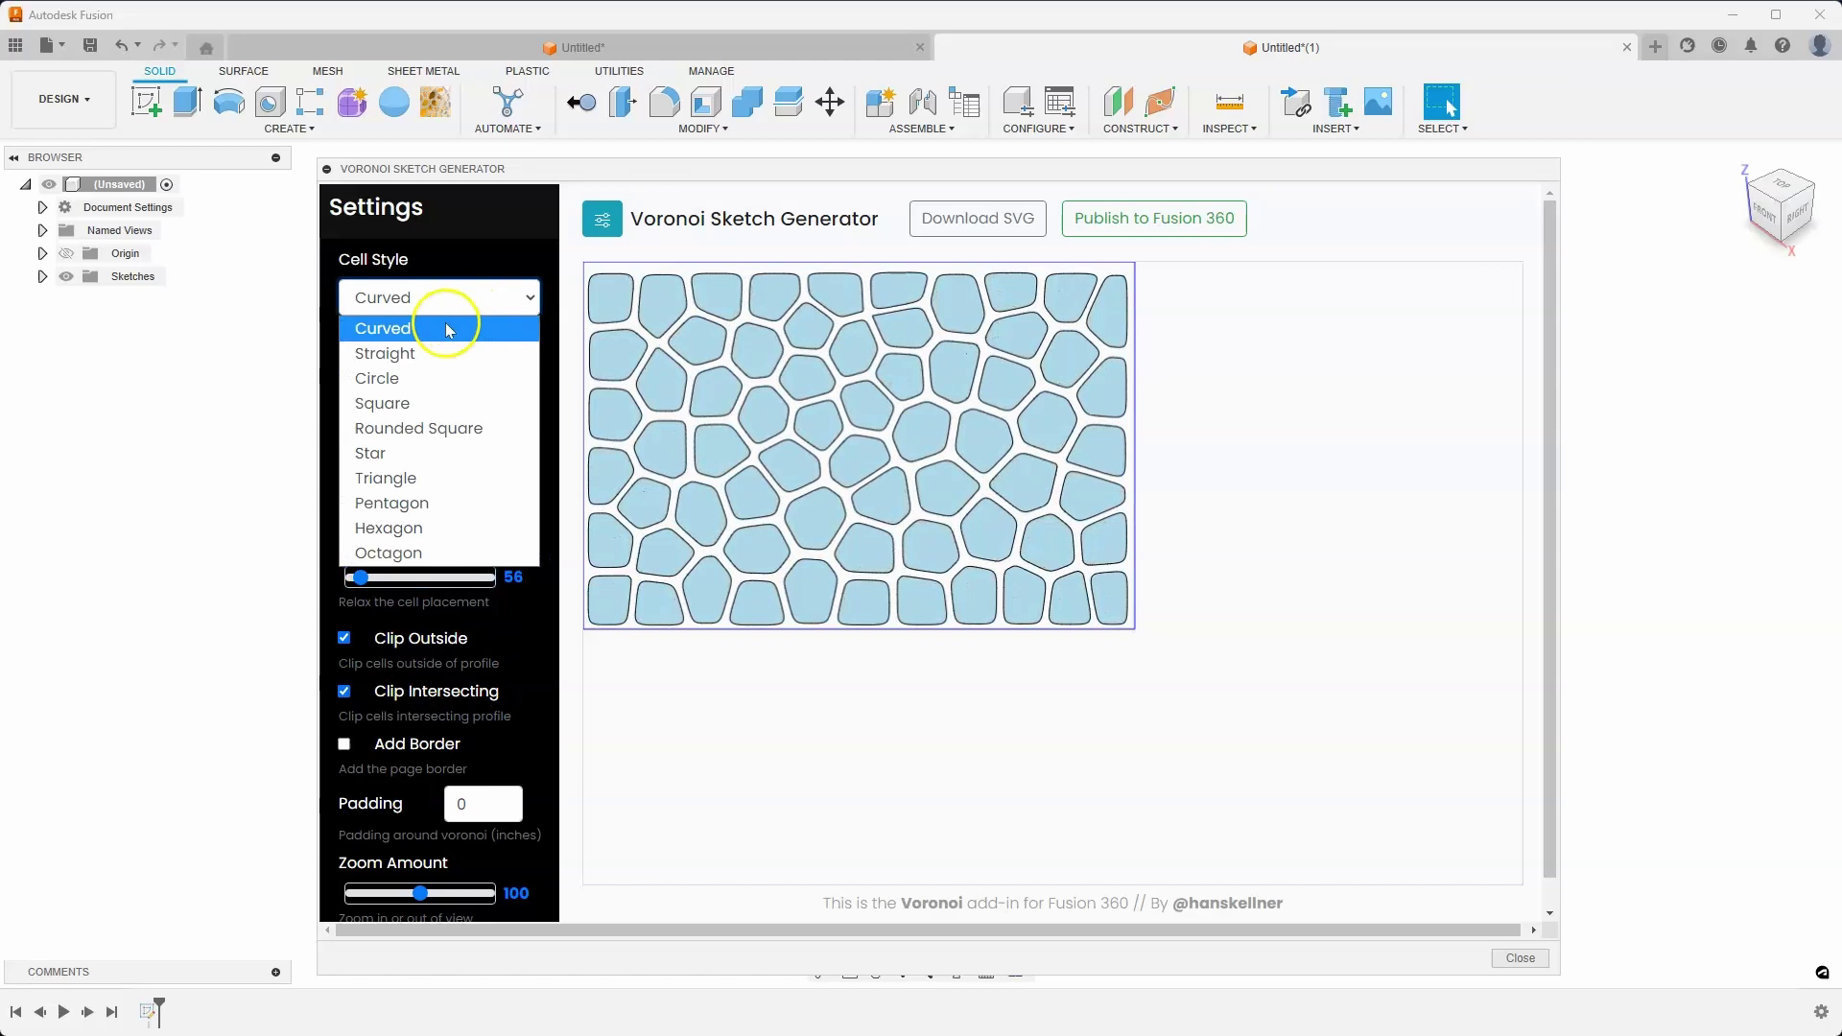
left_click(422, 353)
left_click(474, 299)
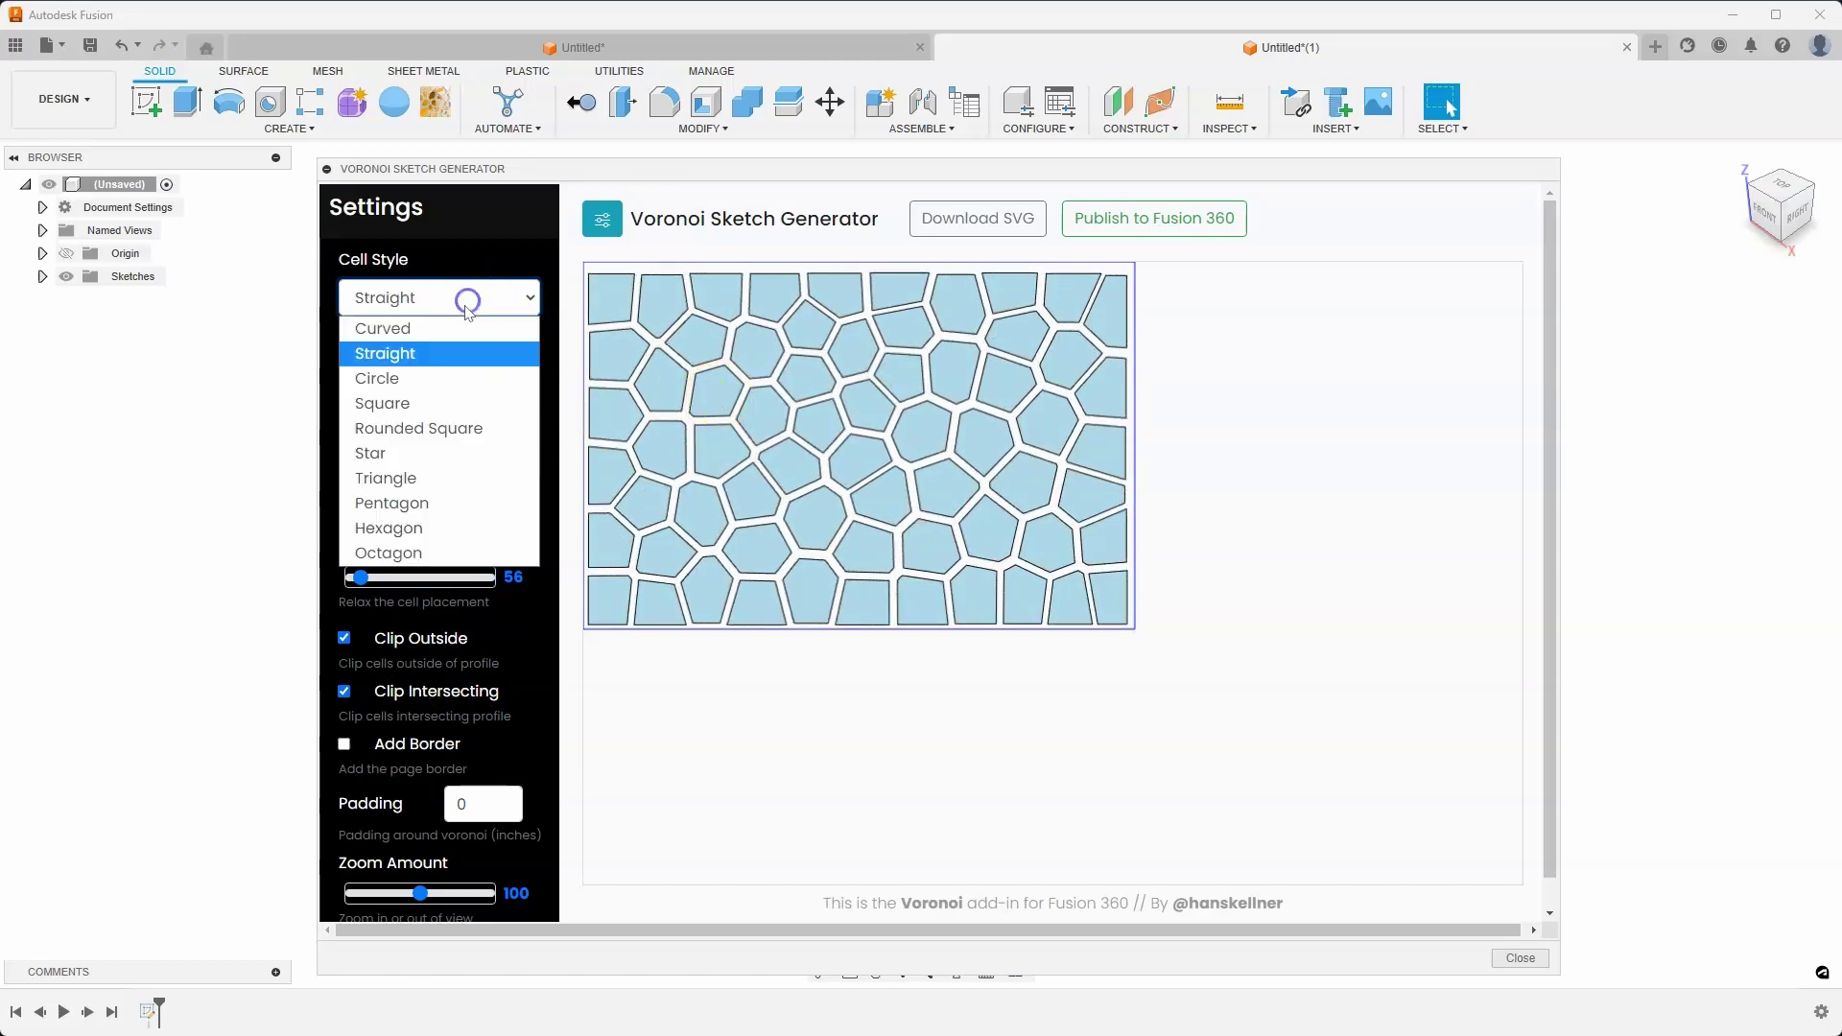
left_click(402, 382)
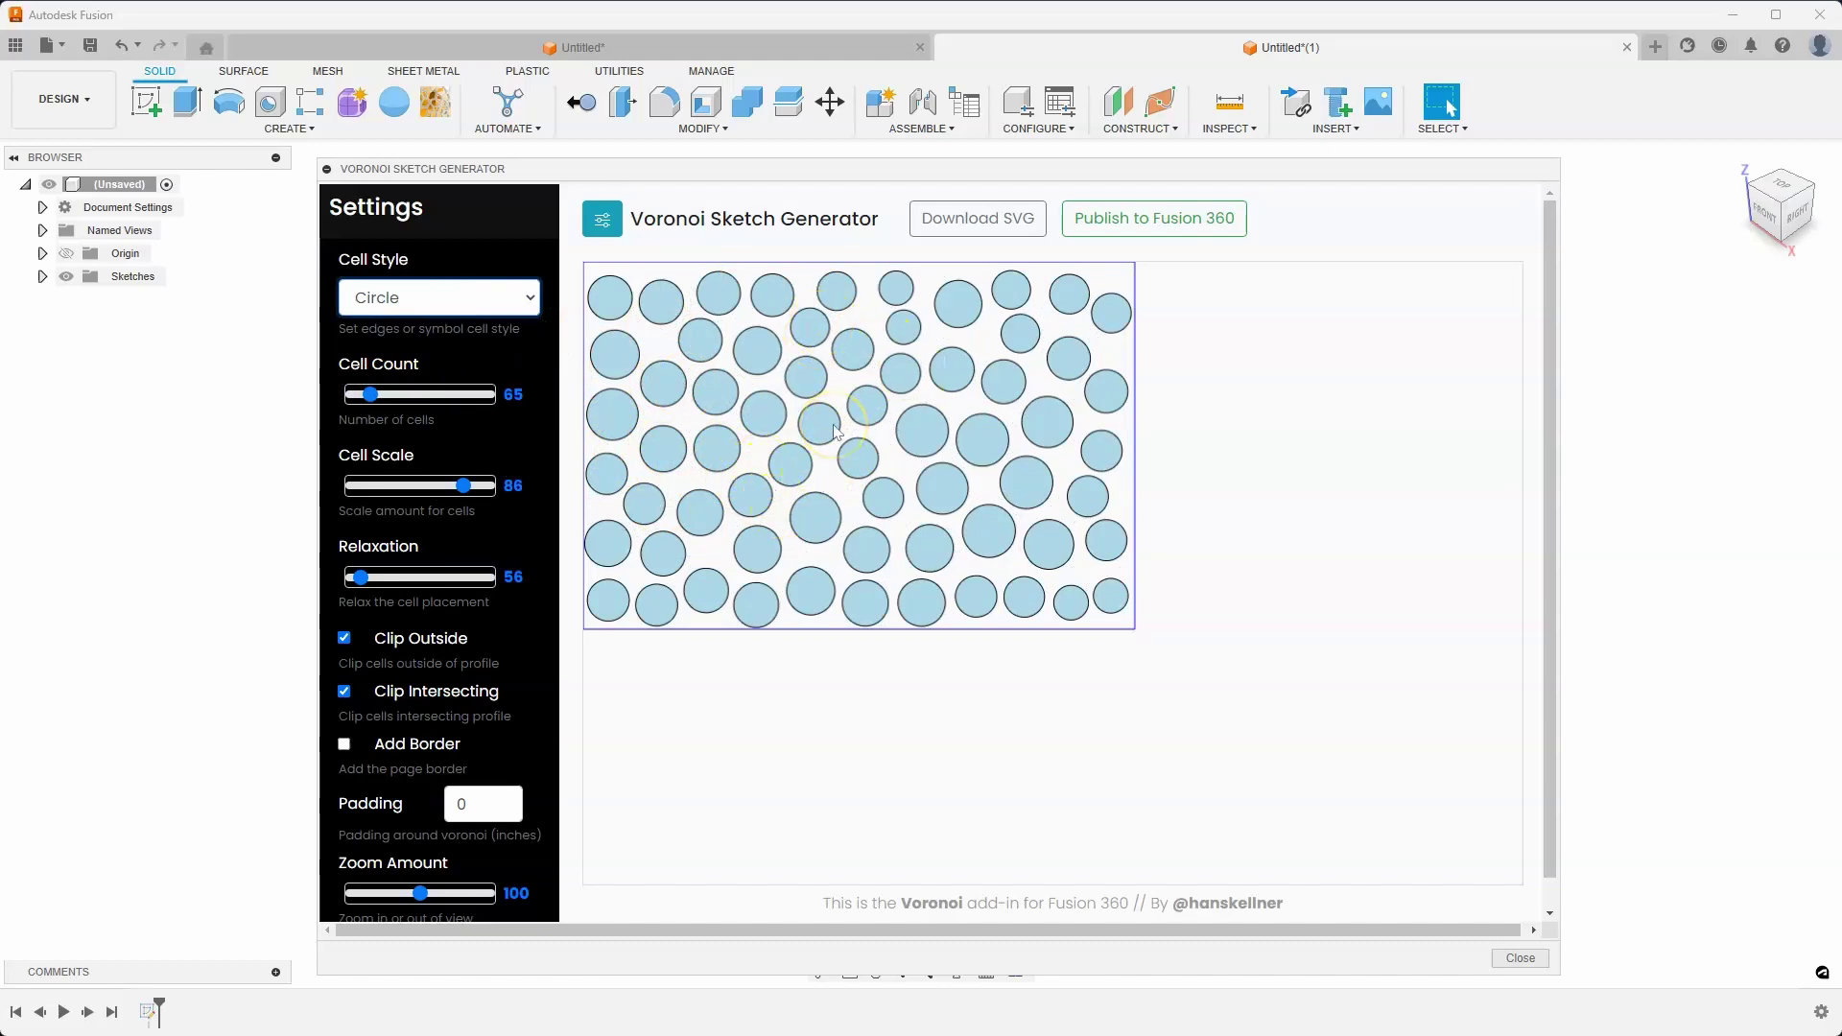
left_click_drag(407, 399, 461, 434)
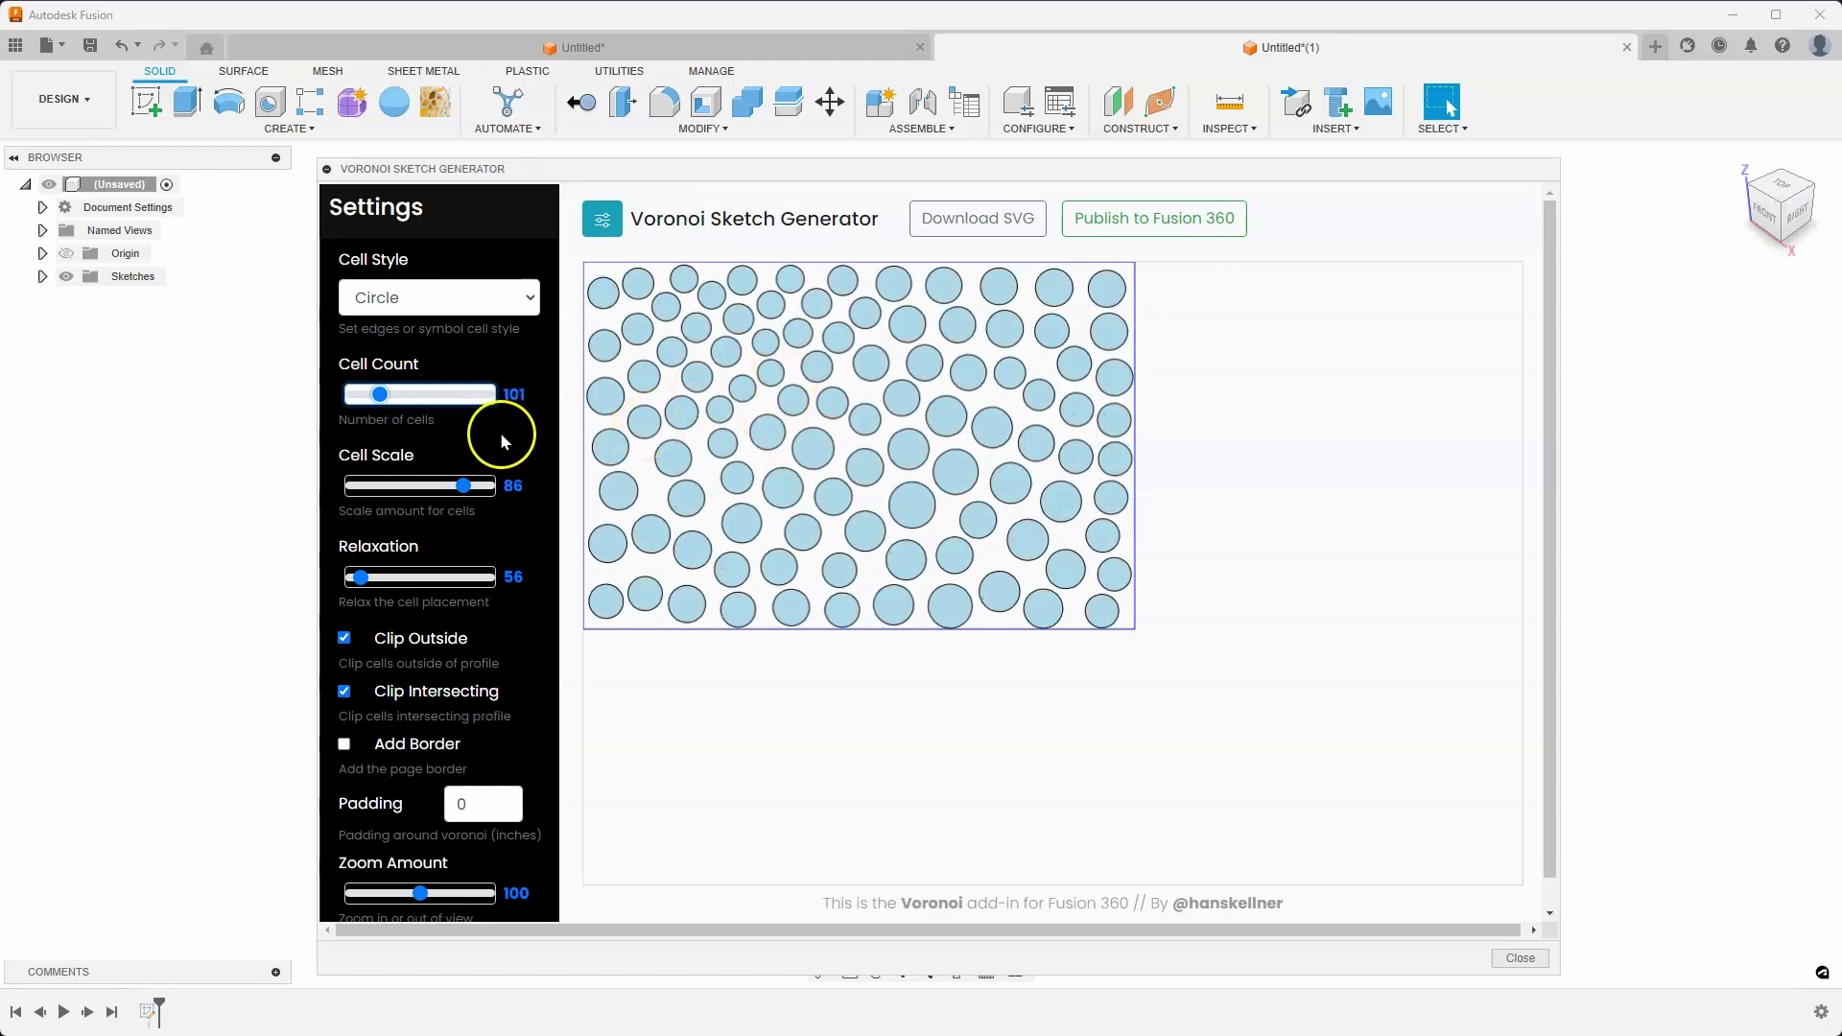
Set the Voronoi cell style to Straight and reduce the cell count to 16.
left_click(437, 299)
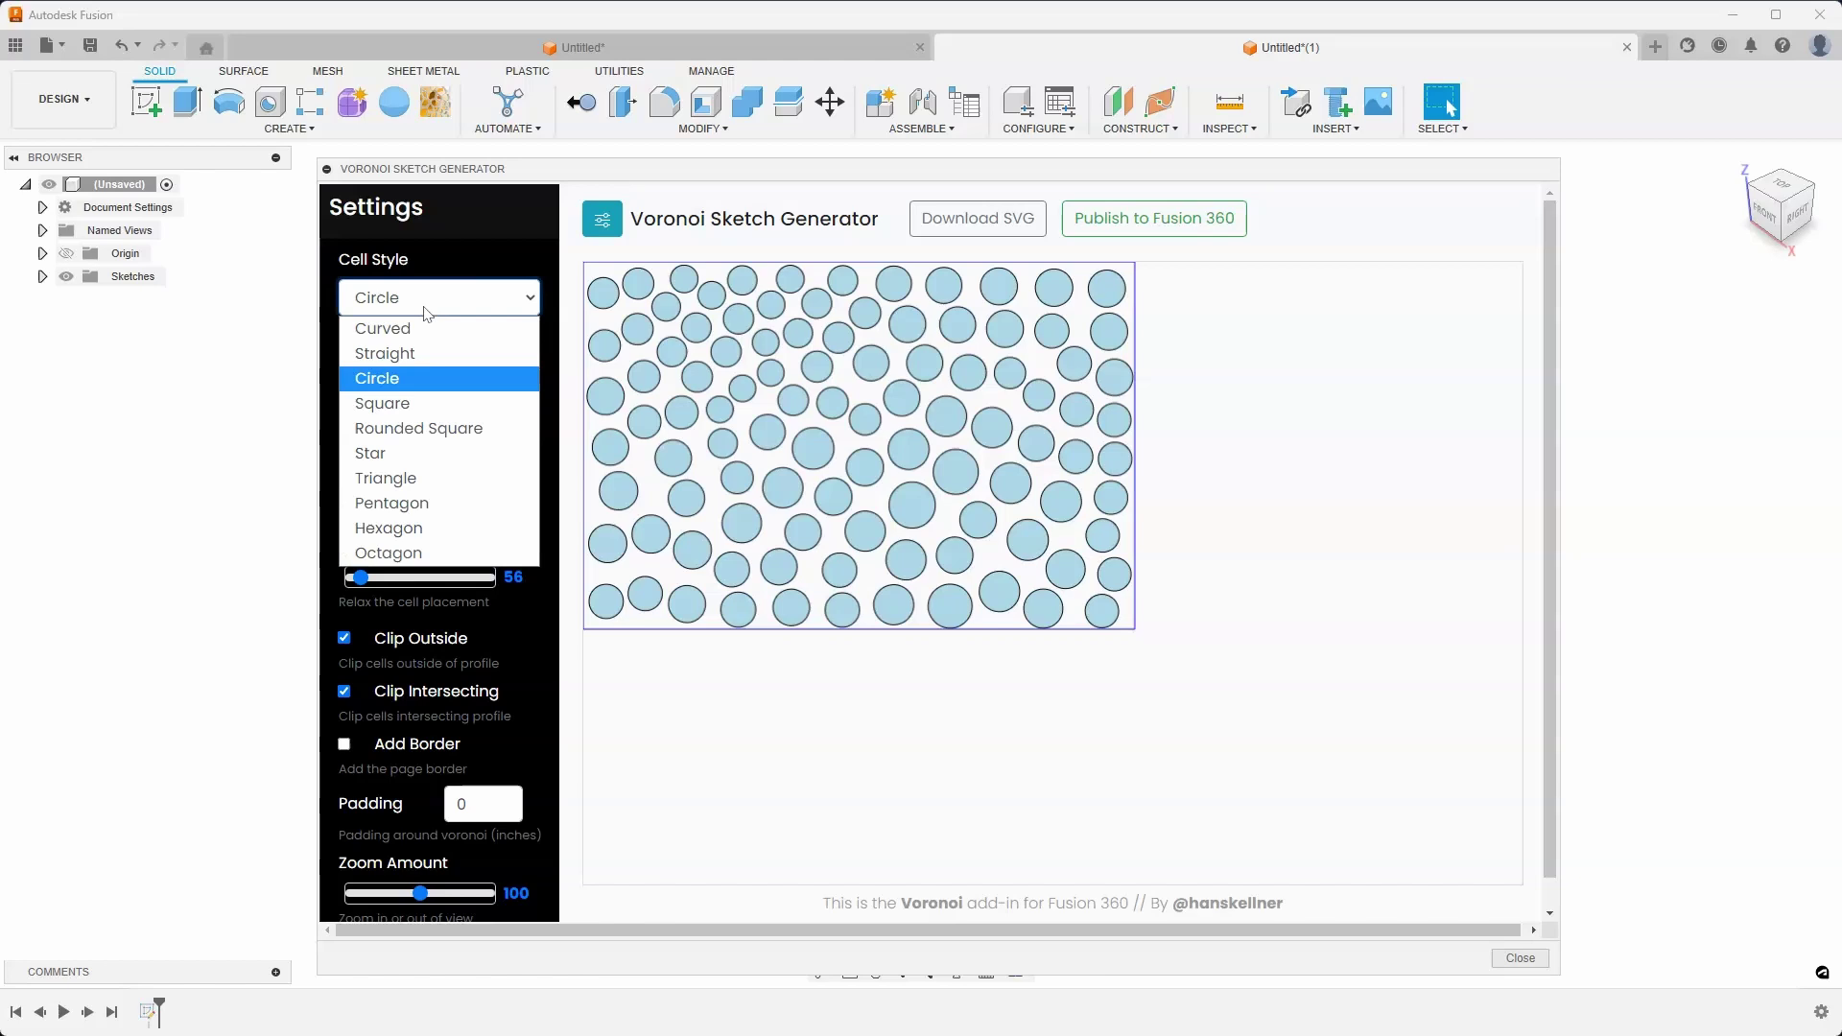
left_click(410, 352)
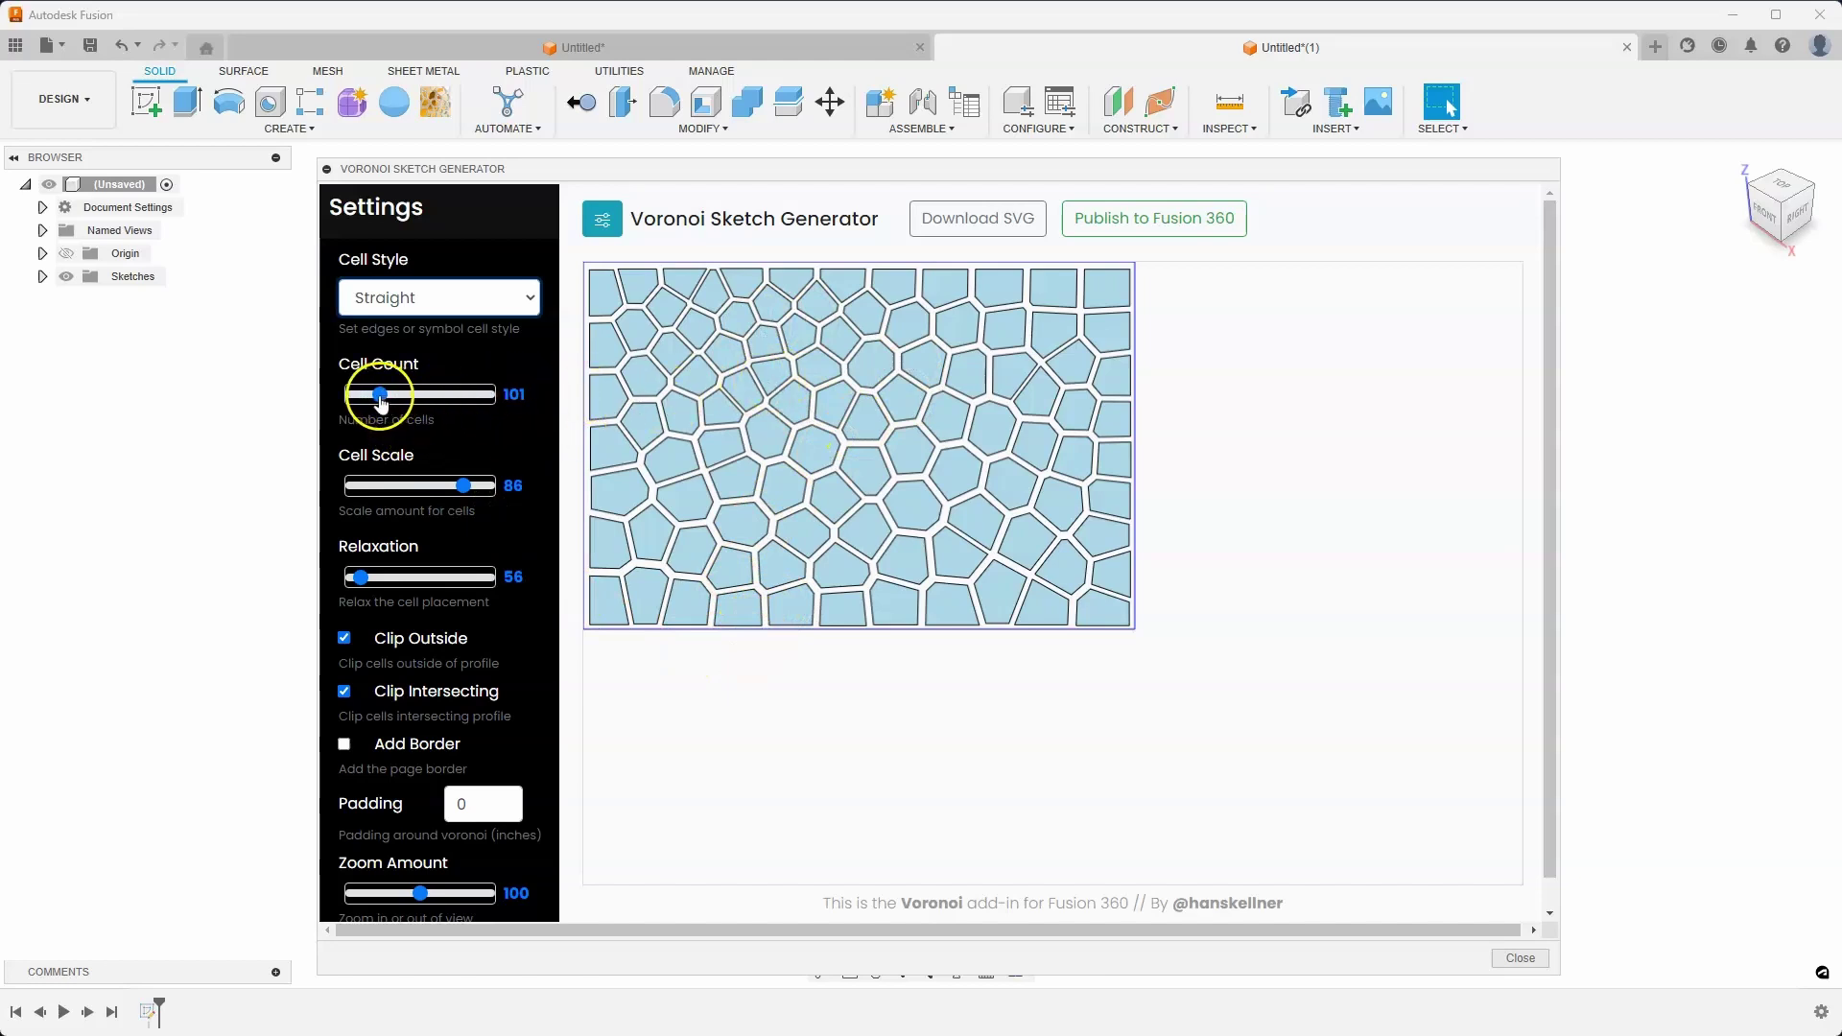
left_click_drag(380, 401, 360, 403)
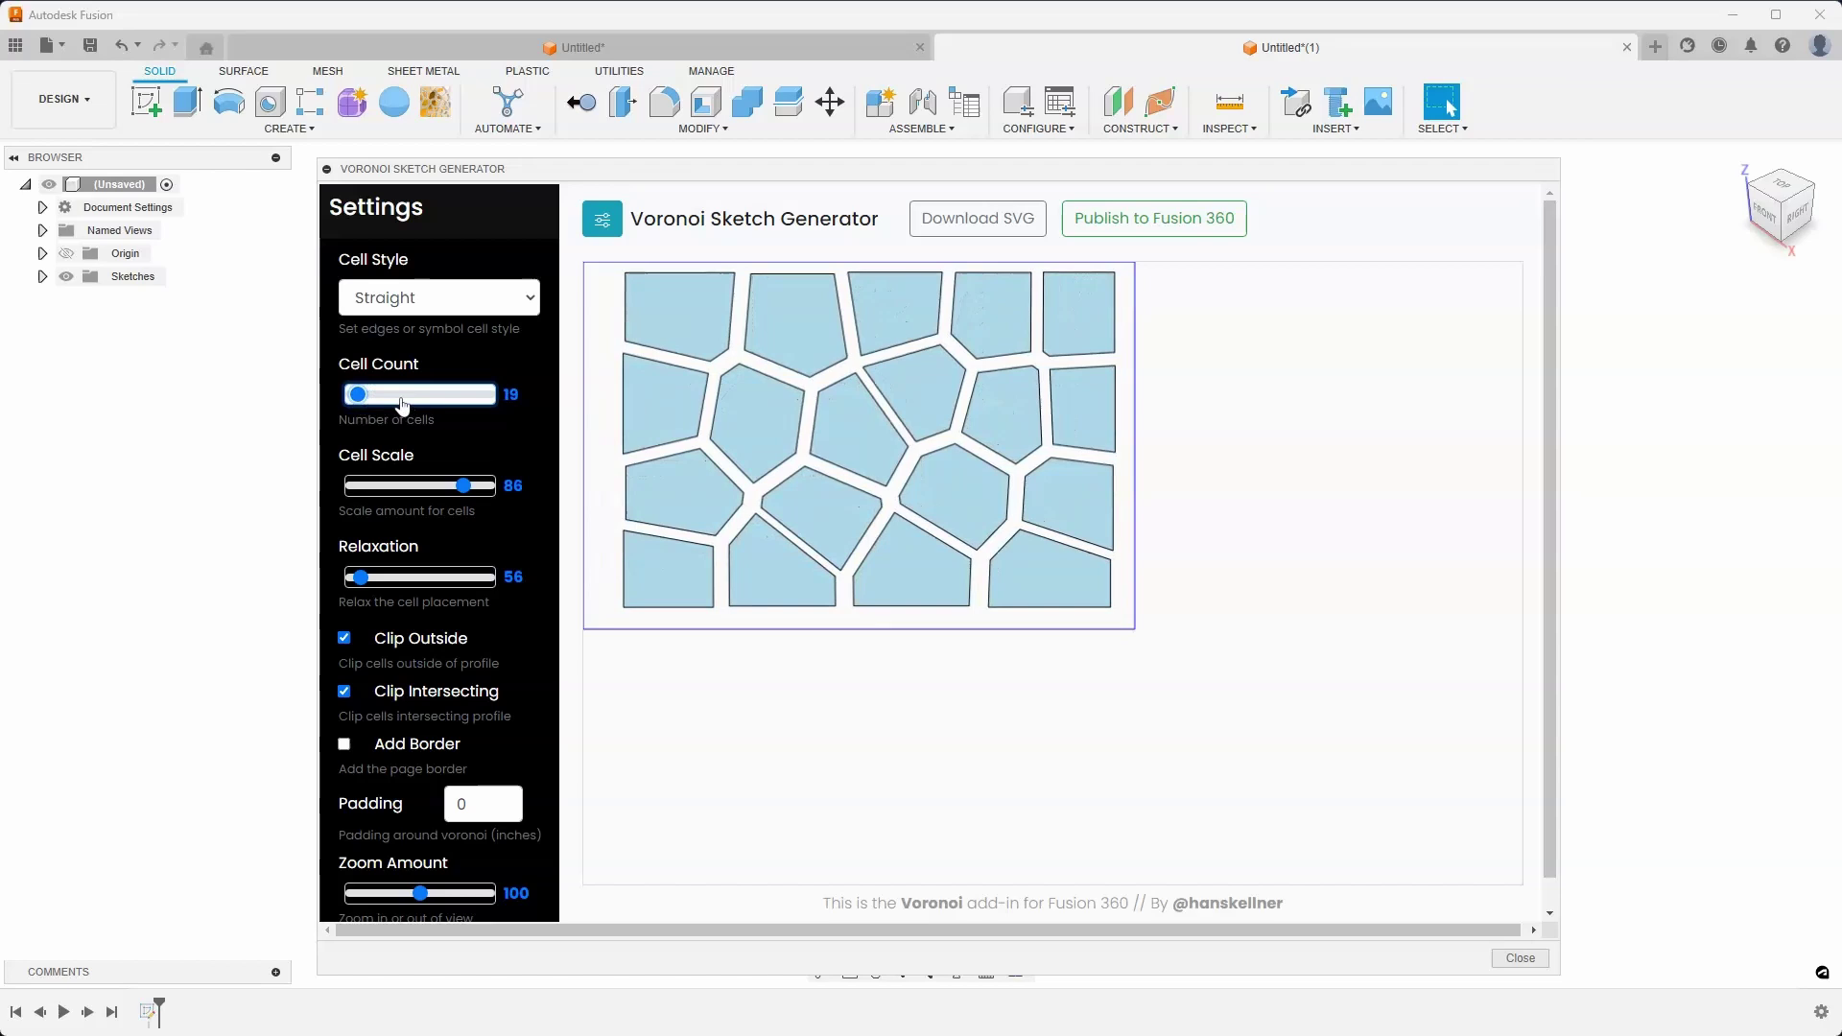
key("Left")
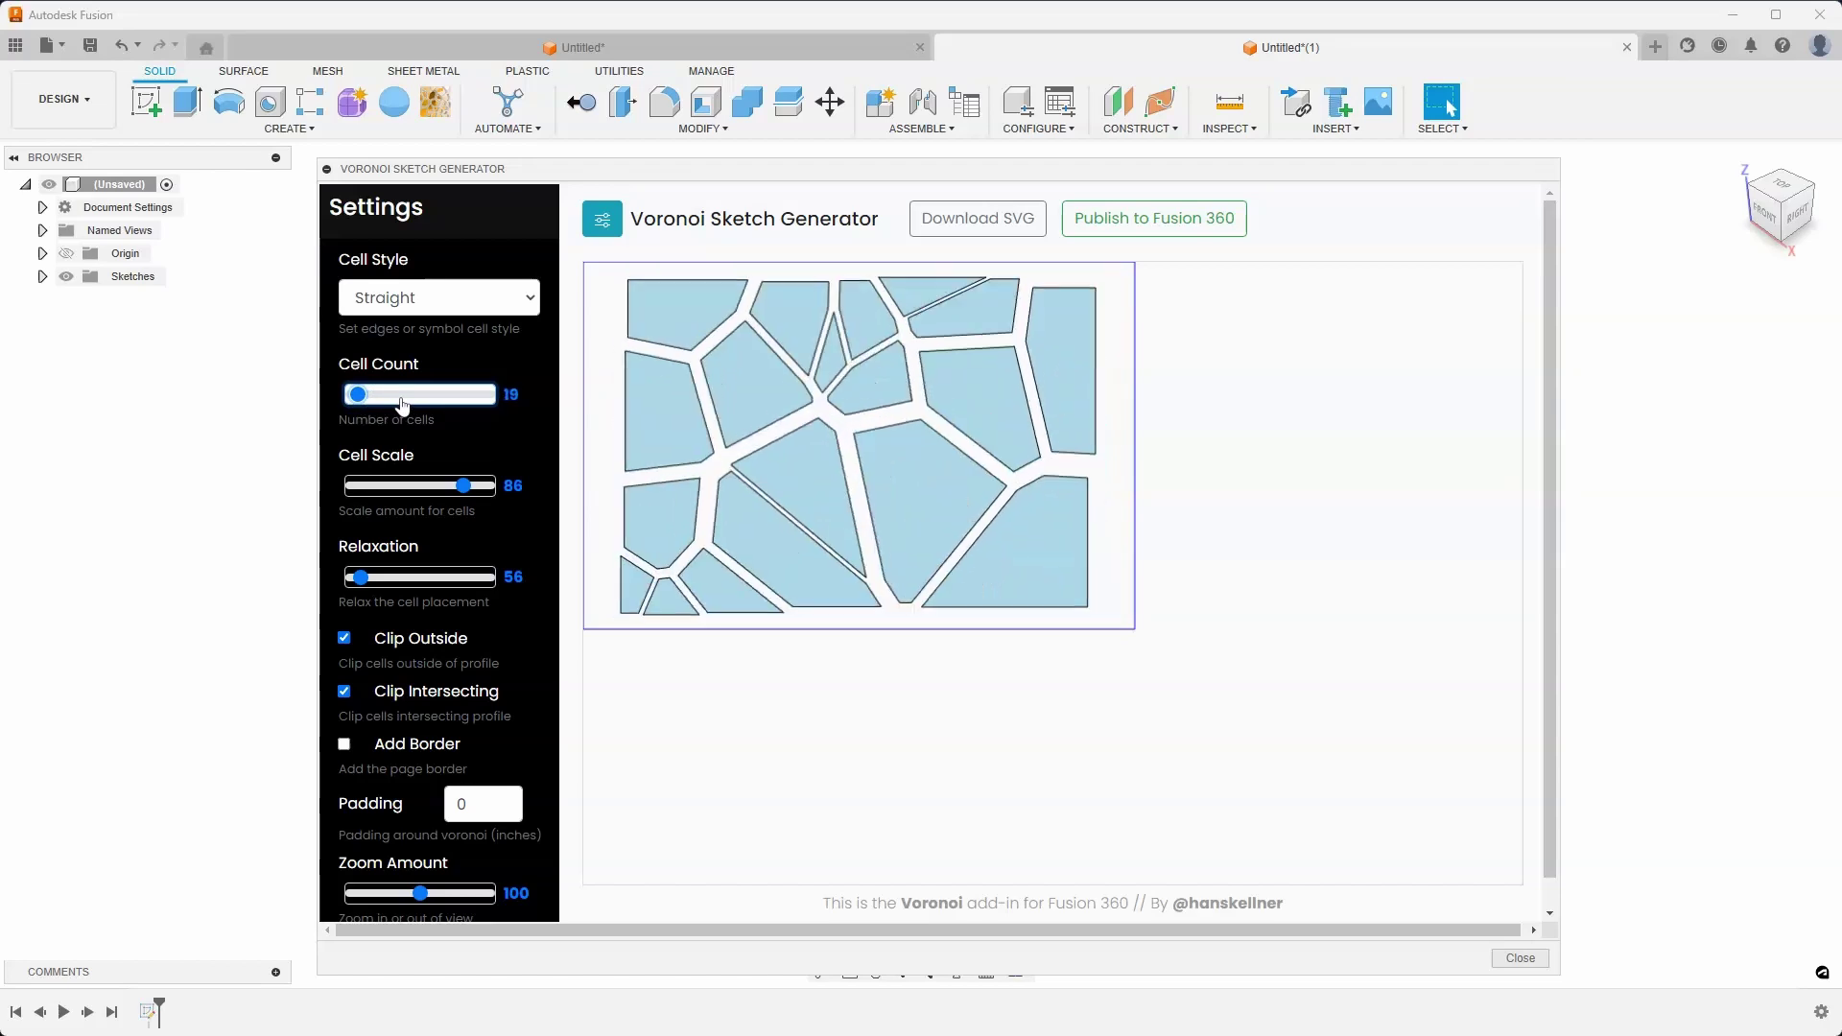
key("Left")
key("Left")
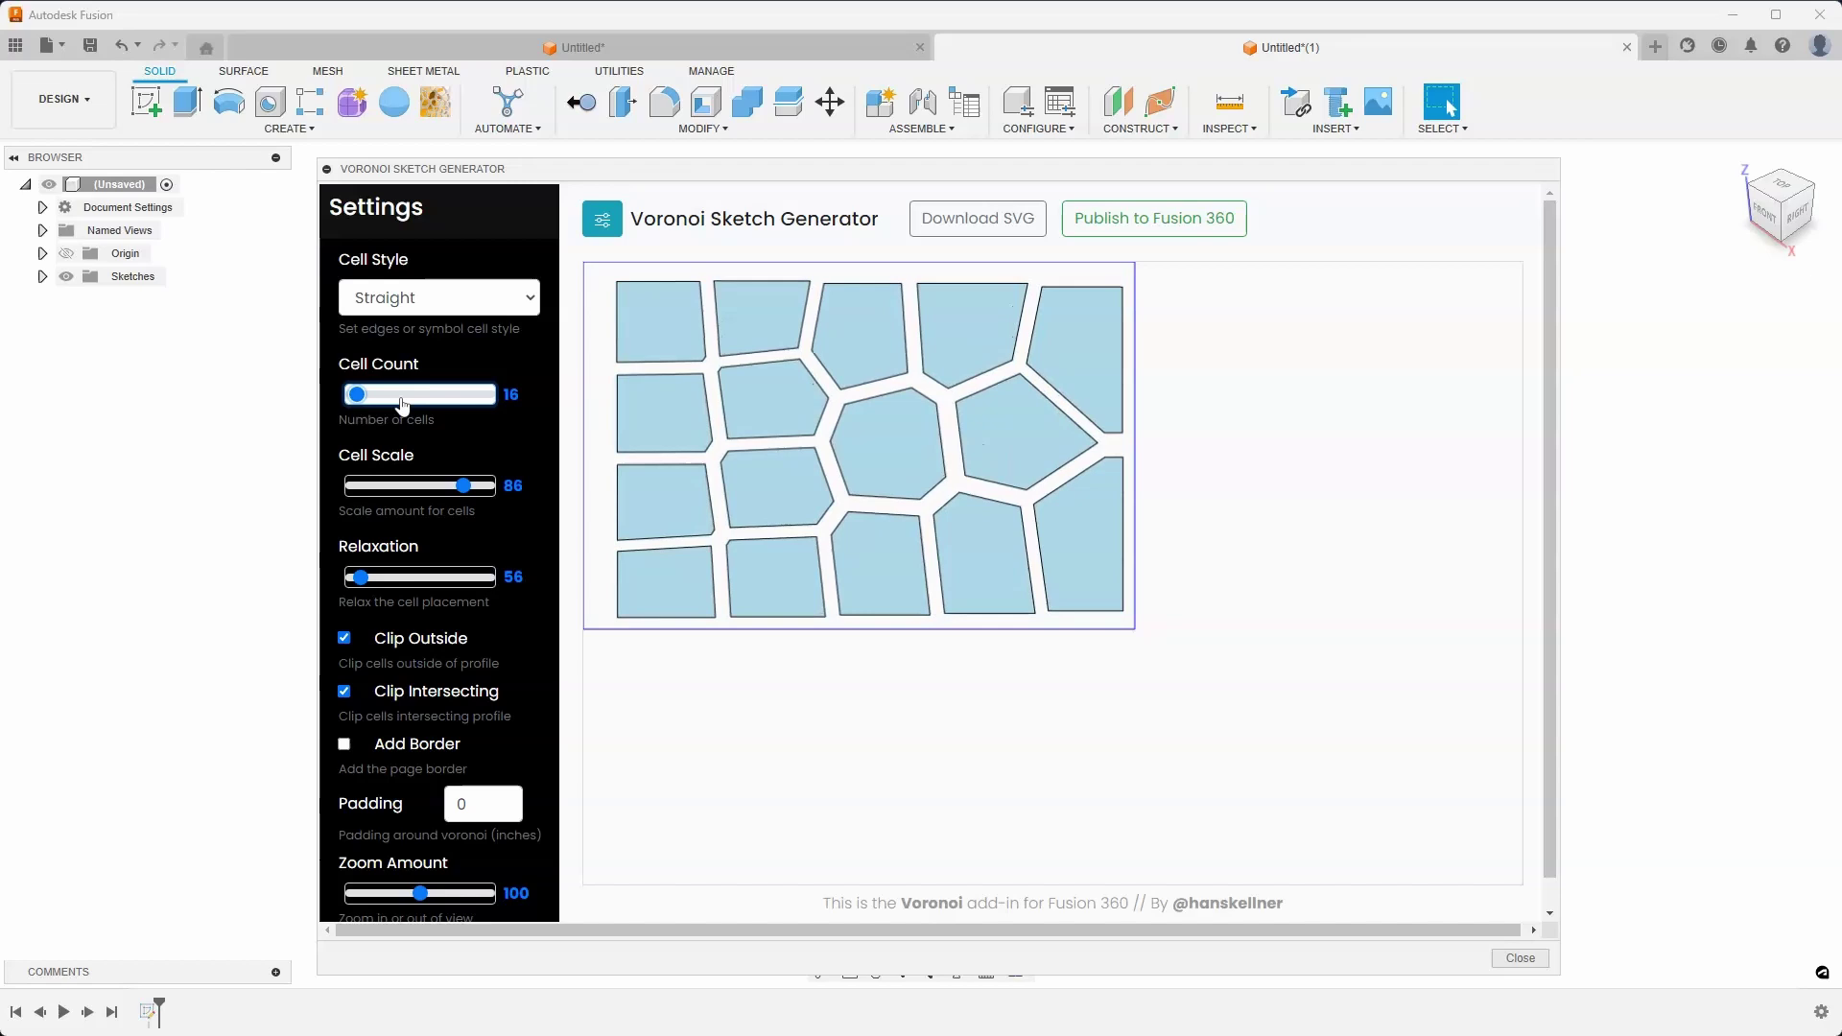
key("Left")
key("Right")
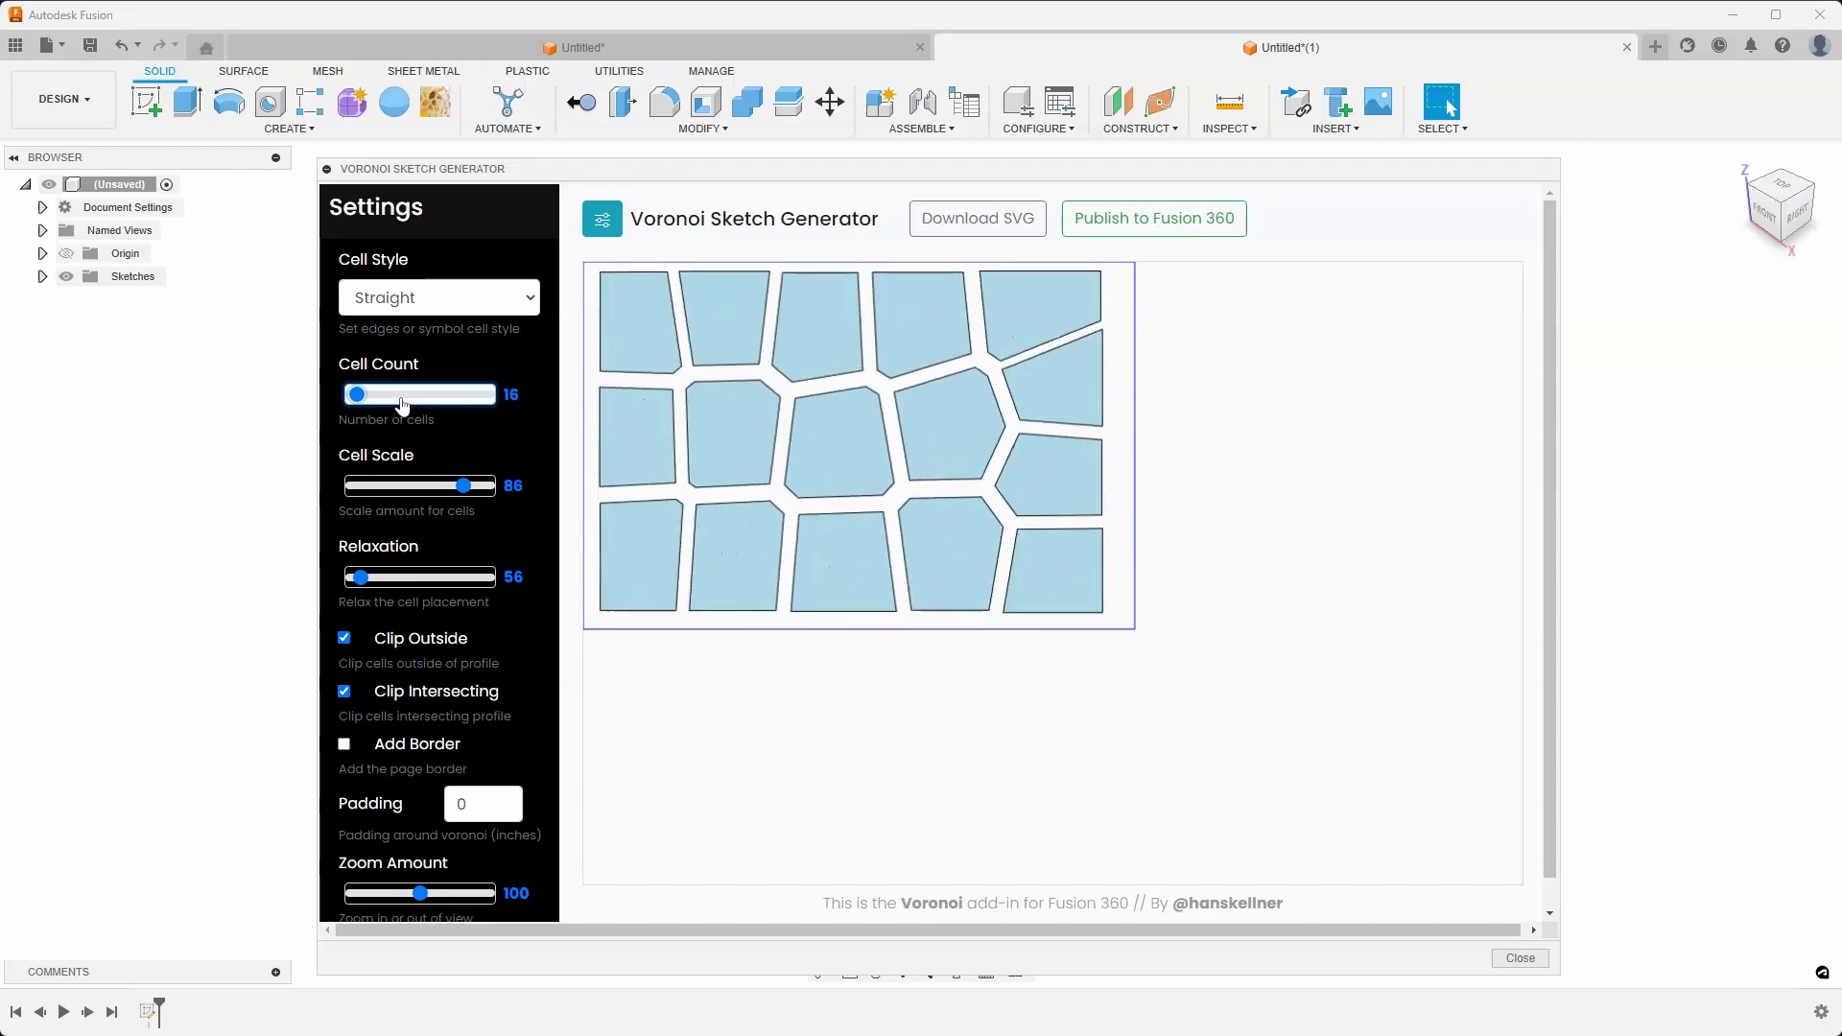
left_click(149, 347)
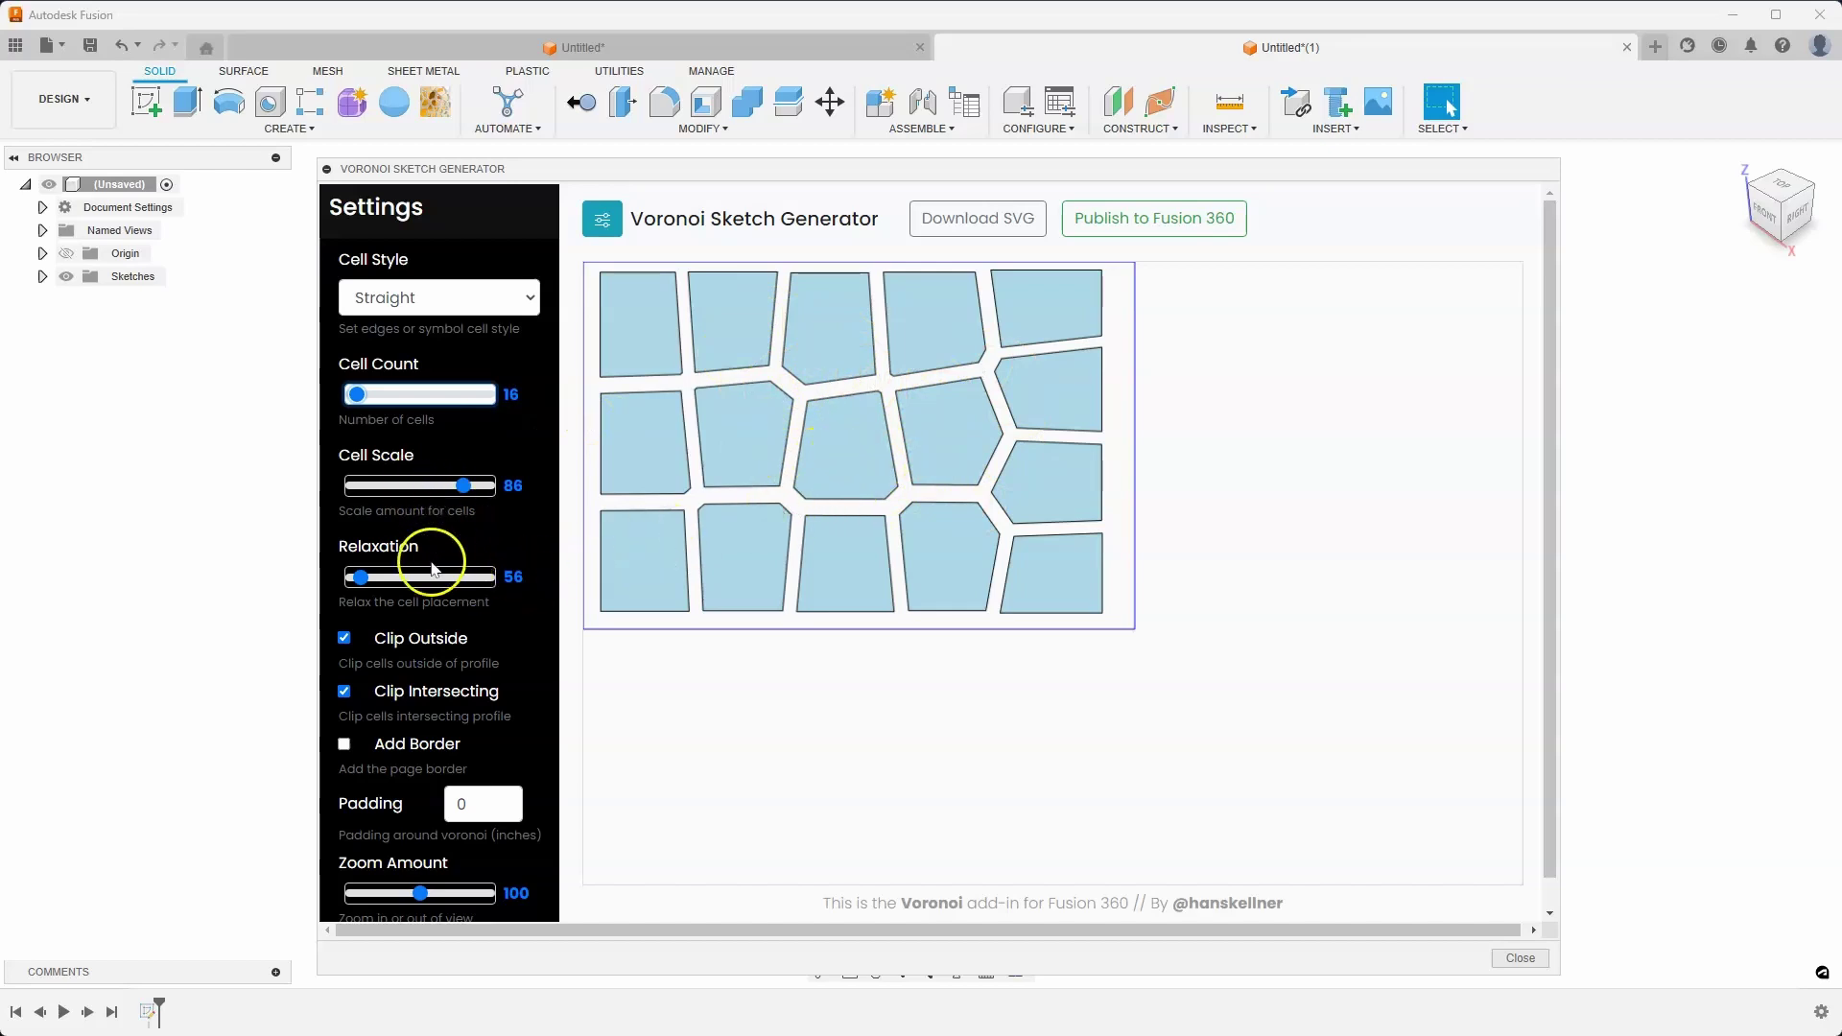
Set the Voronoi pattern's relaxation to 0 and its cell scale to 99.
left_click_drag(364, 586, 348, 587)
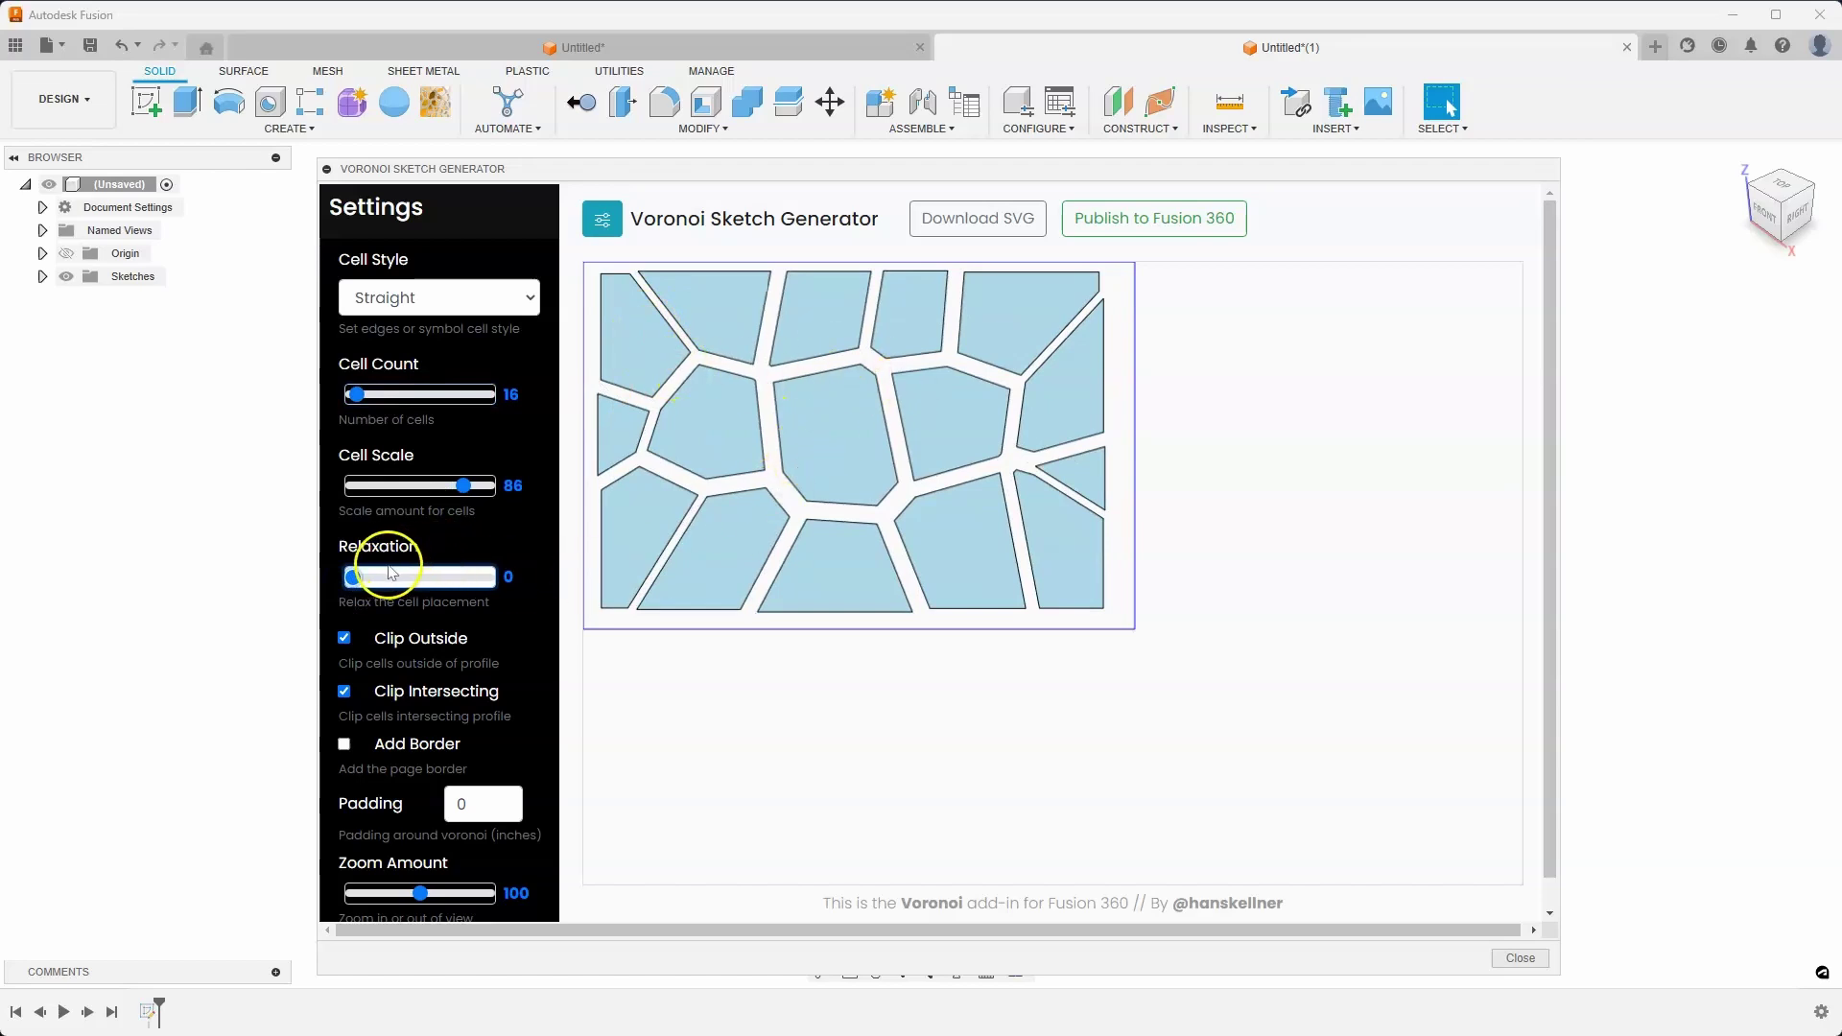
left_click_drag(461, 500, 490, 491)
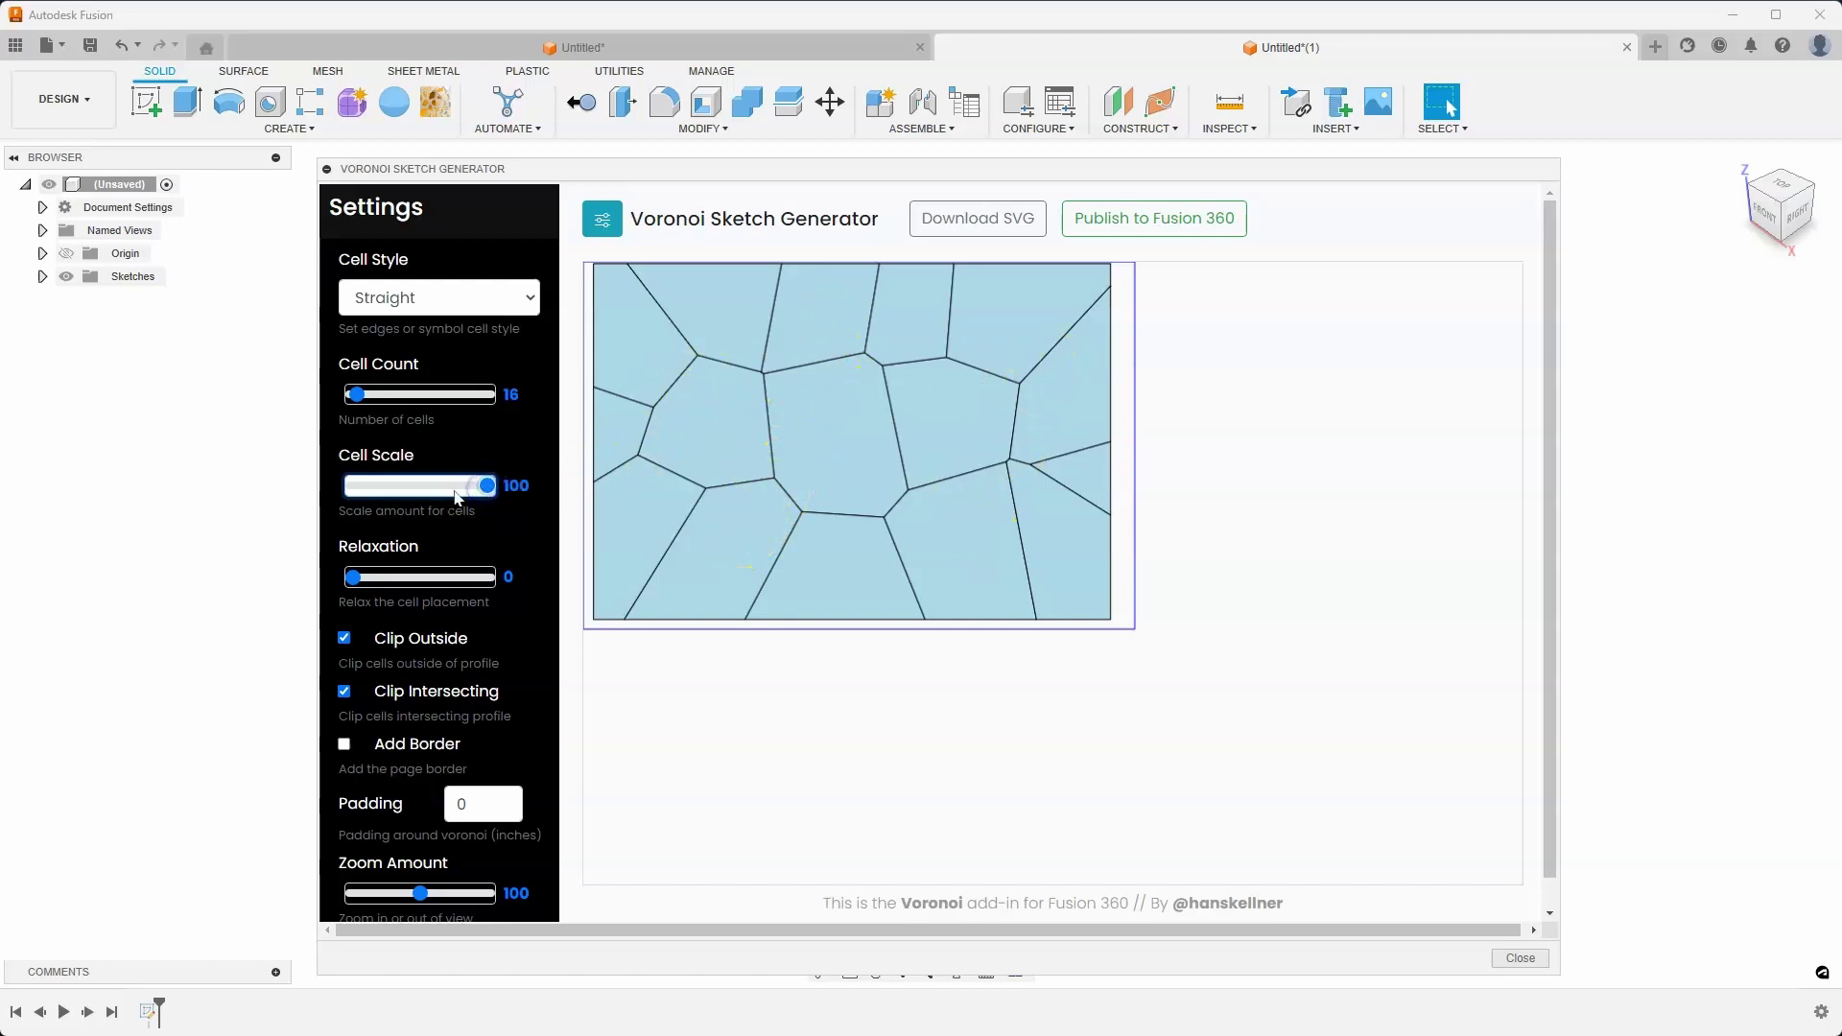
key("Left")
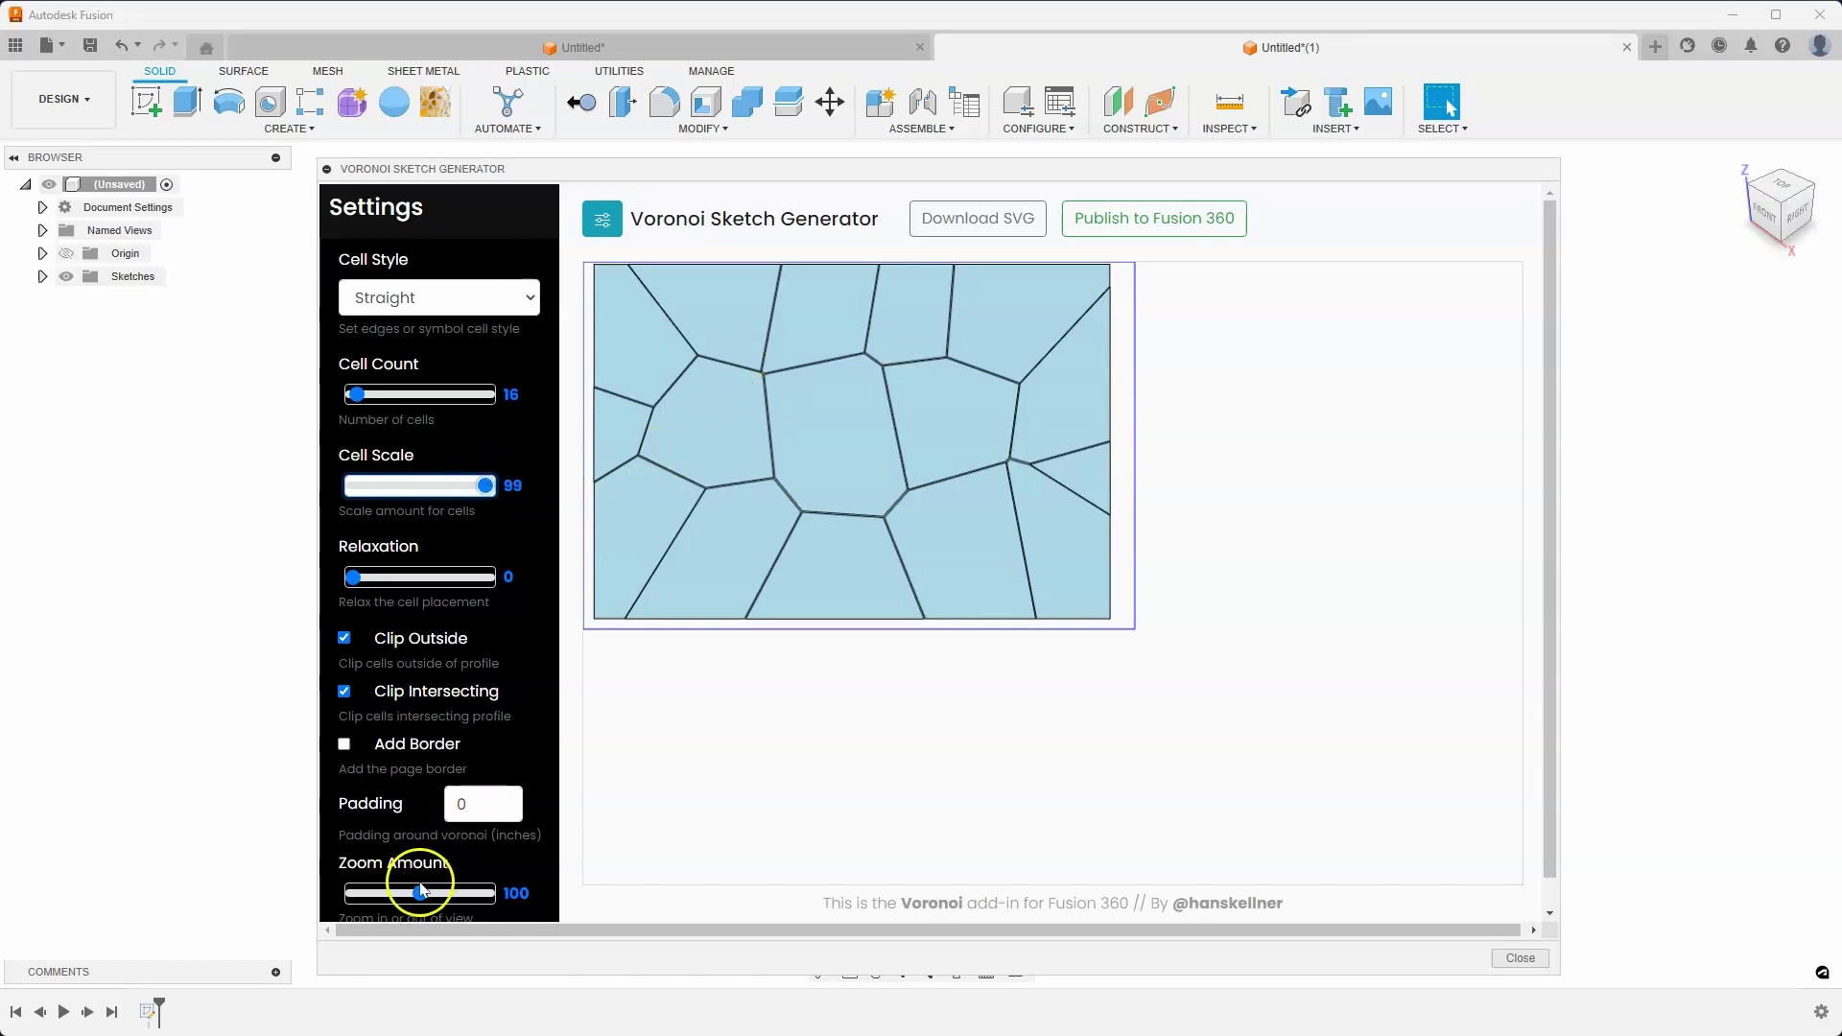
Inspect the cell gaps at a zoom amount of 200, reduce it to 129, and publish the Voronoi sketch to Fusion 360.
left_click_drag(420, 893, 499, 902)
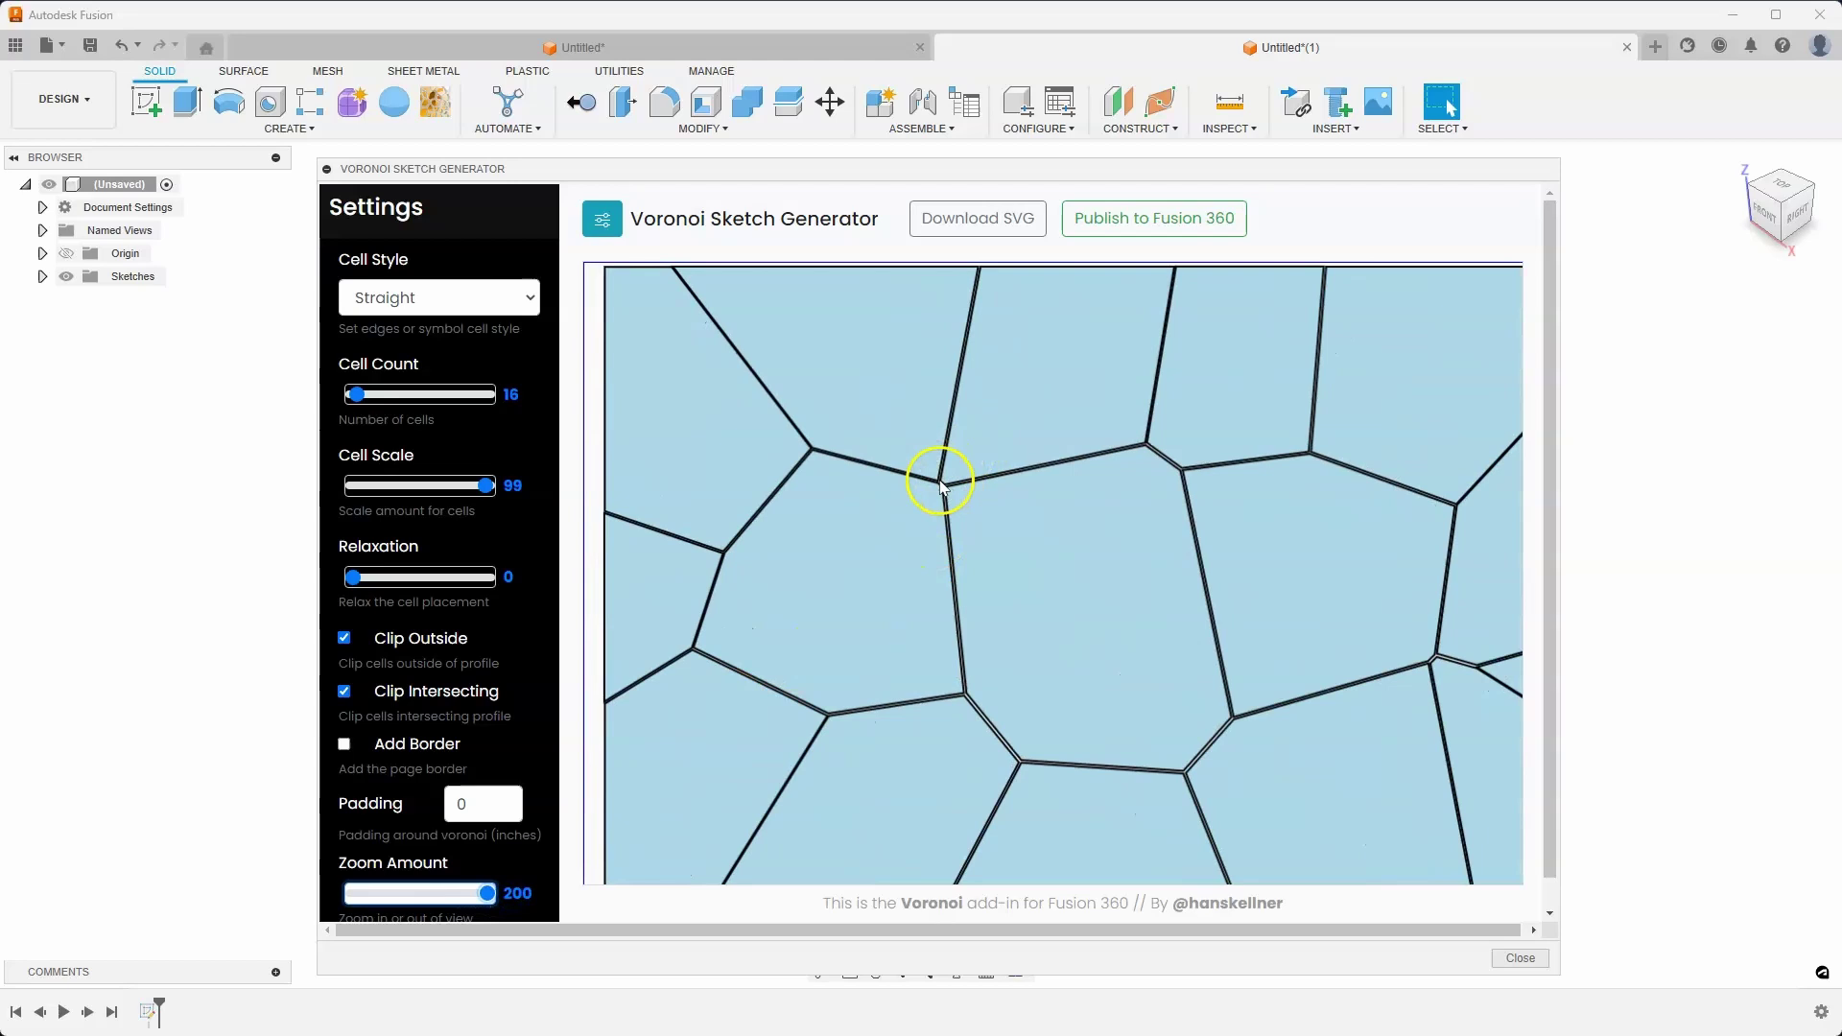
left_click_drag(487, 898, 441, 898)
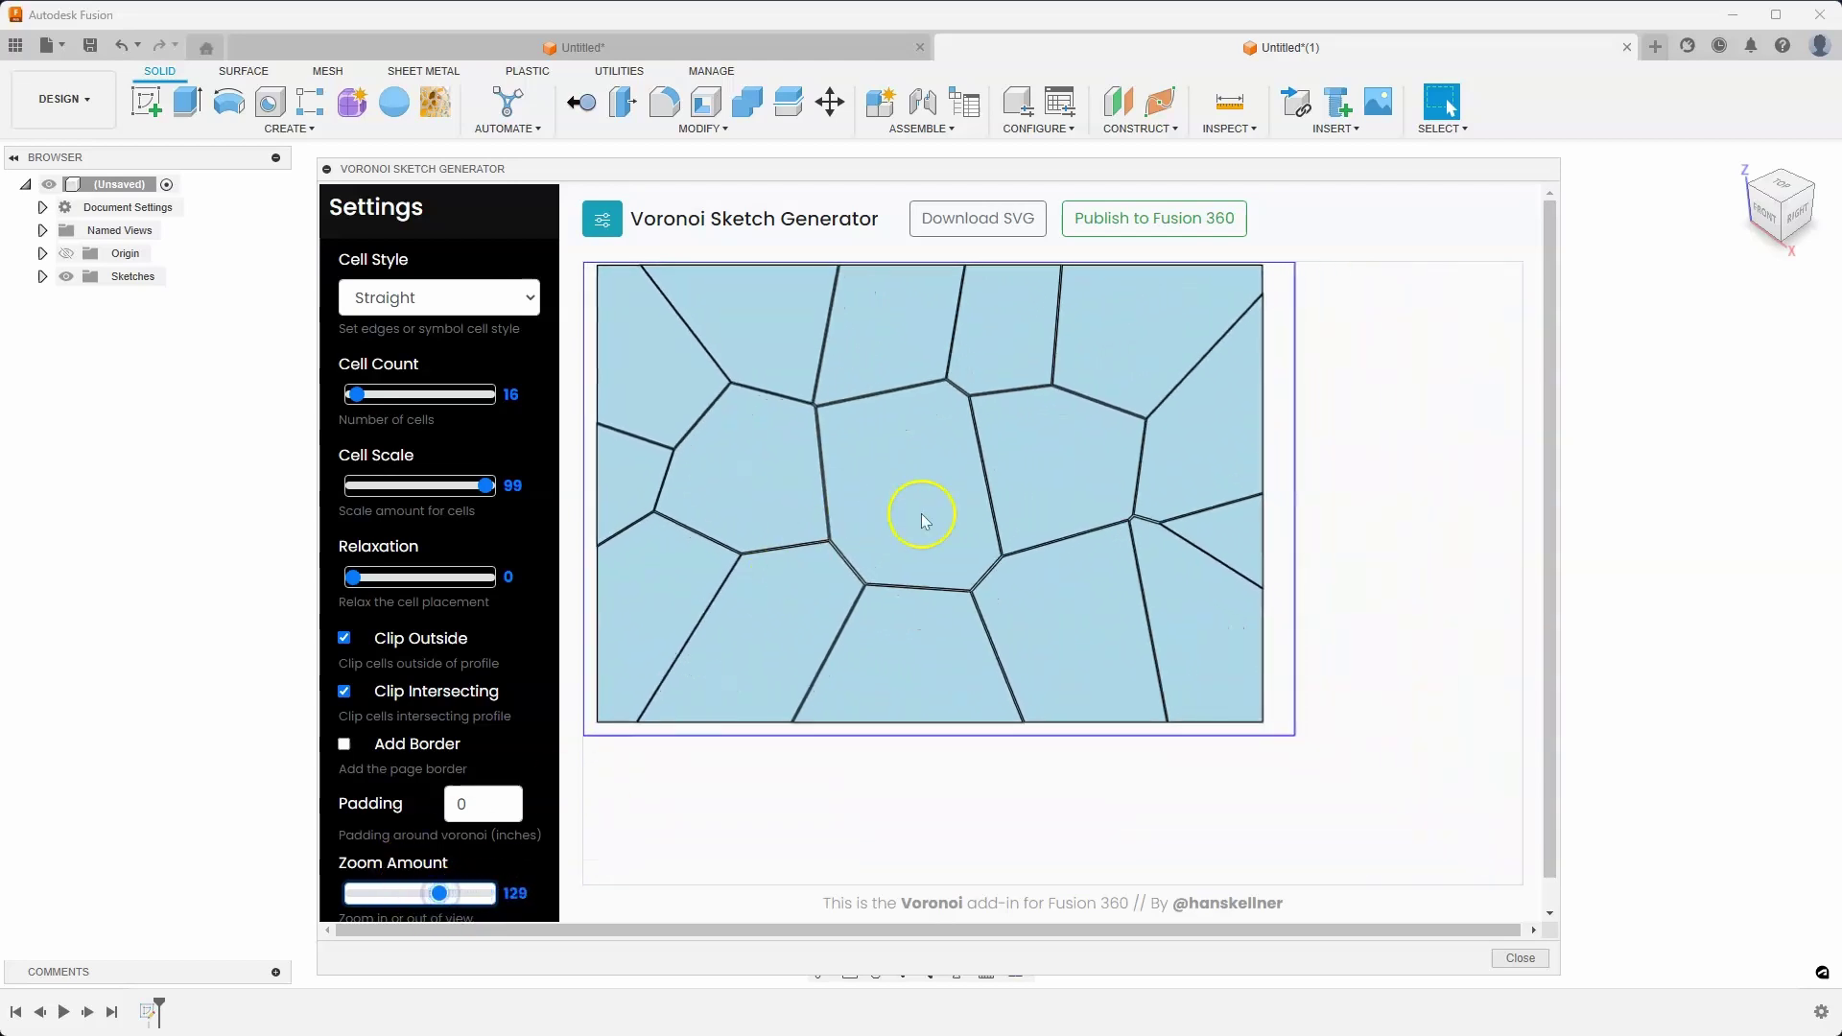
left_click(1109, 228)
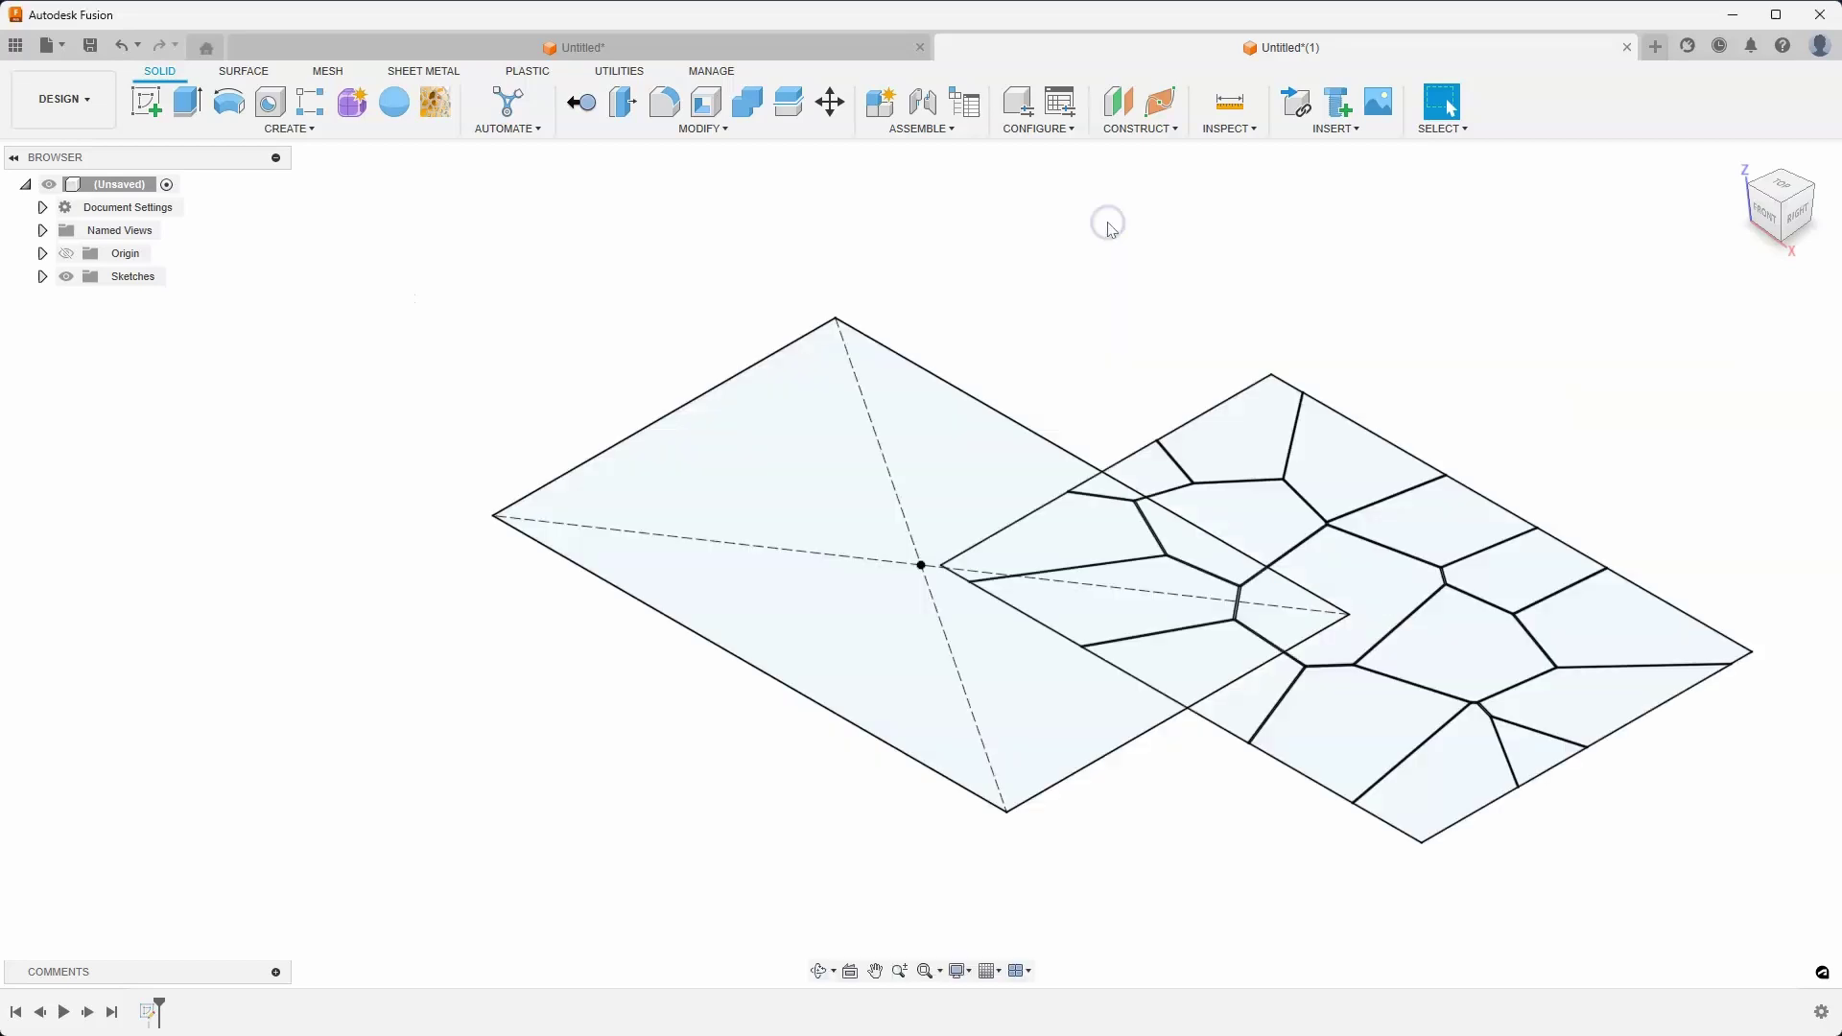
Edit the sketch to turn all four sides of the 6 by 4 in rectangle into construction lines, and finish the sketch.
mouse_move(1414, 313)
middle_mouse_down("shift")
mouse_move(1254, 358)
mouse_move(1053, 313)
mouse_move(218, 354)
mouse_move(687, 467)
mouse_move(614, 557)
middle_mouse_up("shift")
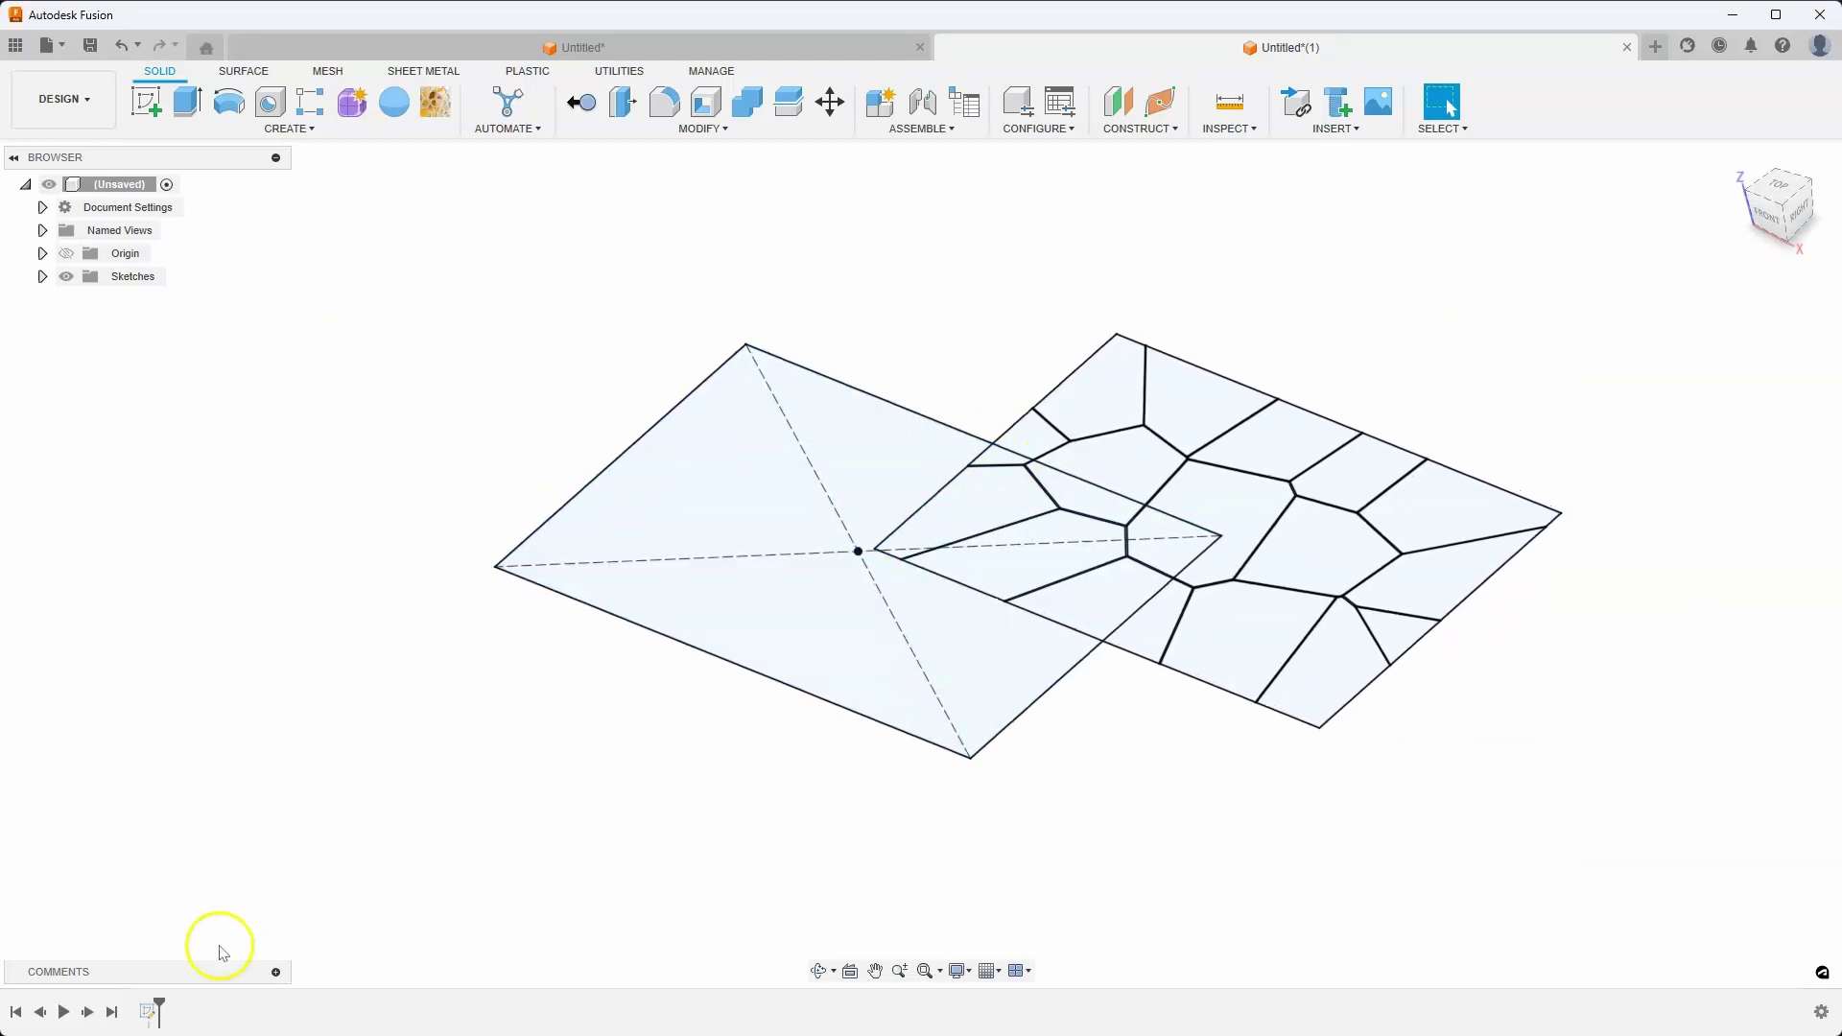
double_click(151, 1013)
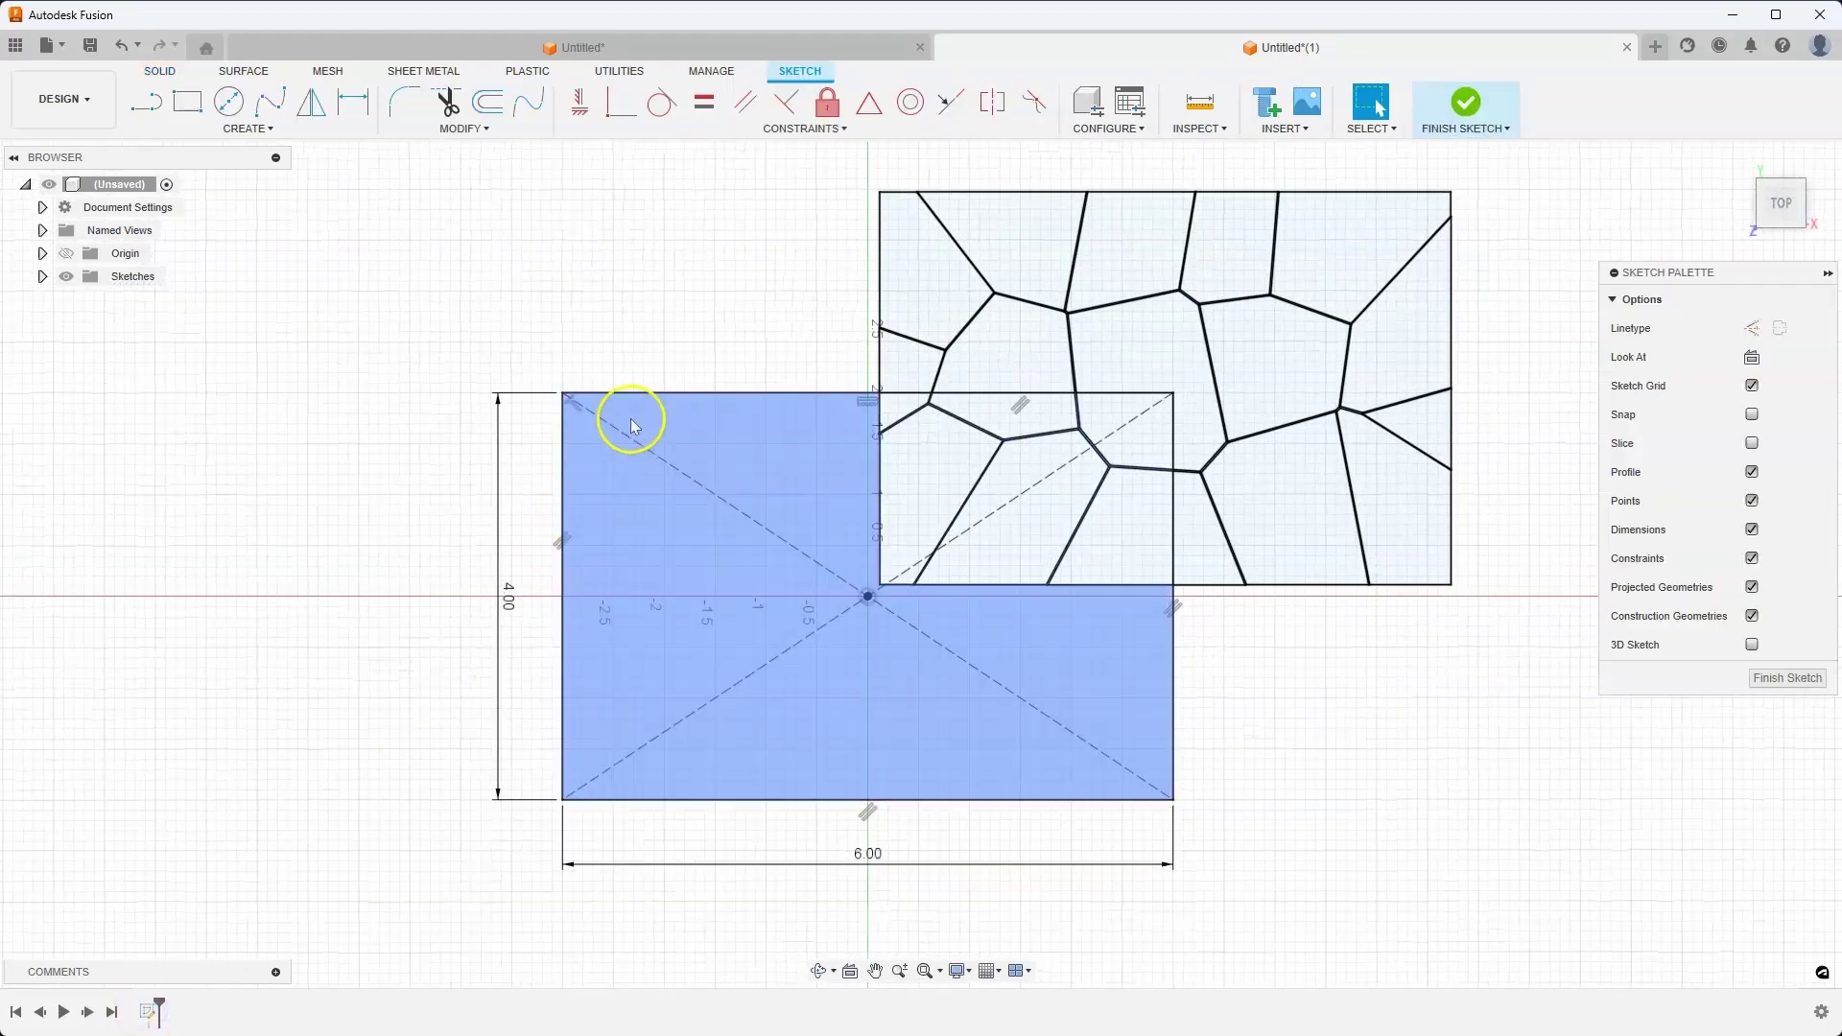
left_click(646, 393)
key("x")
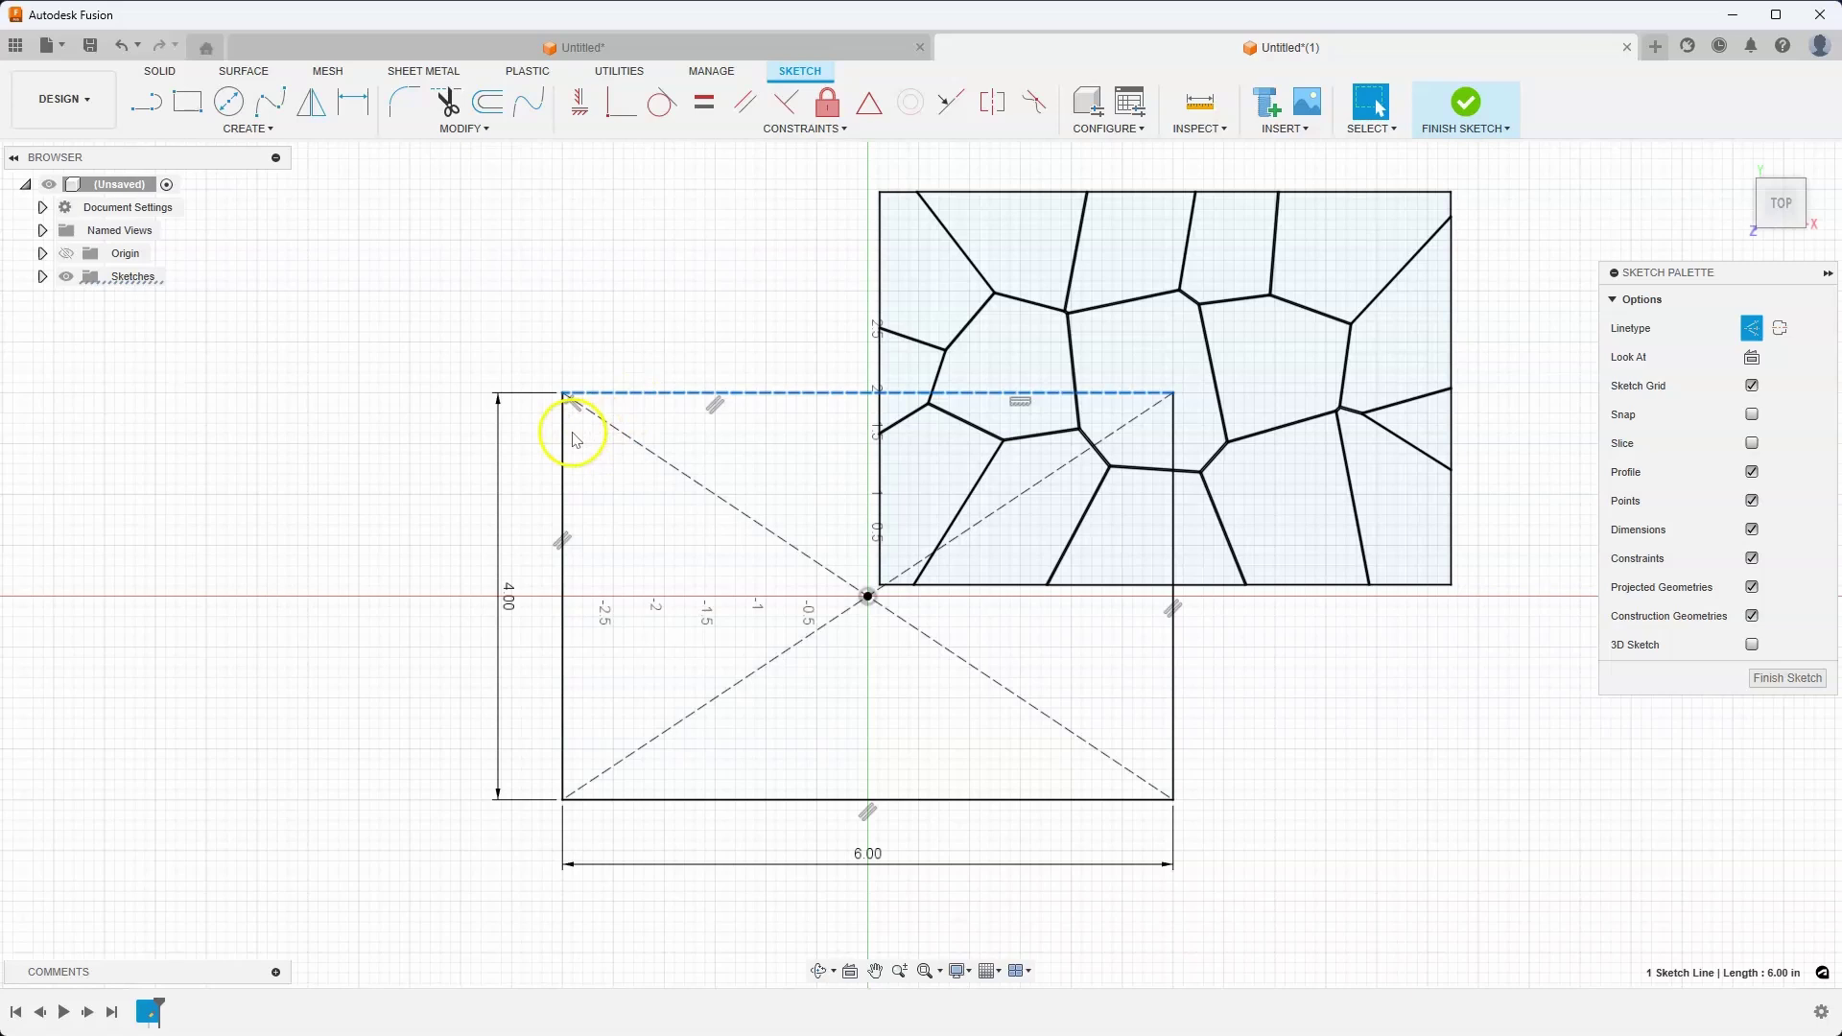
left_click(563, 452)
key("x")
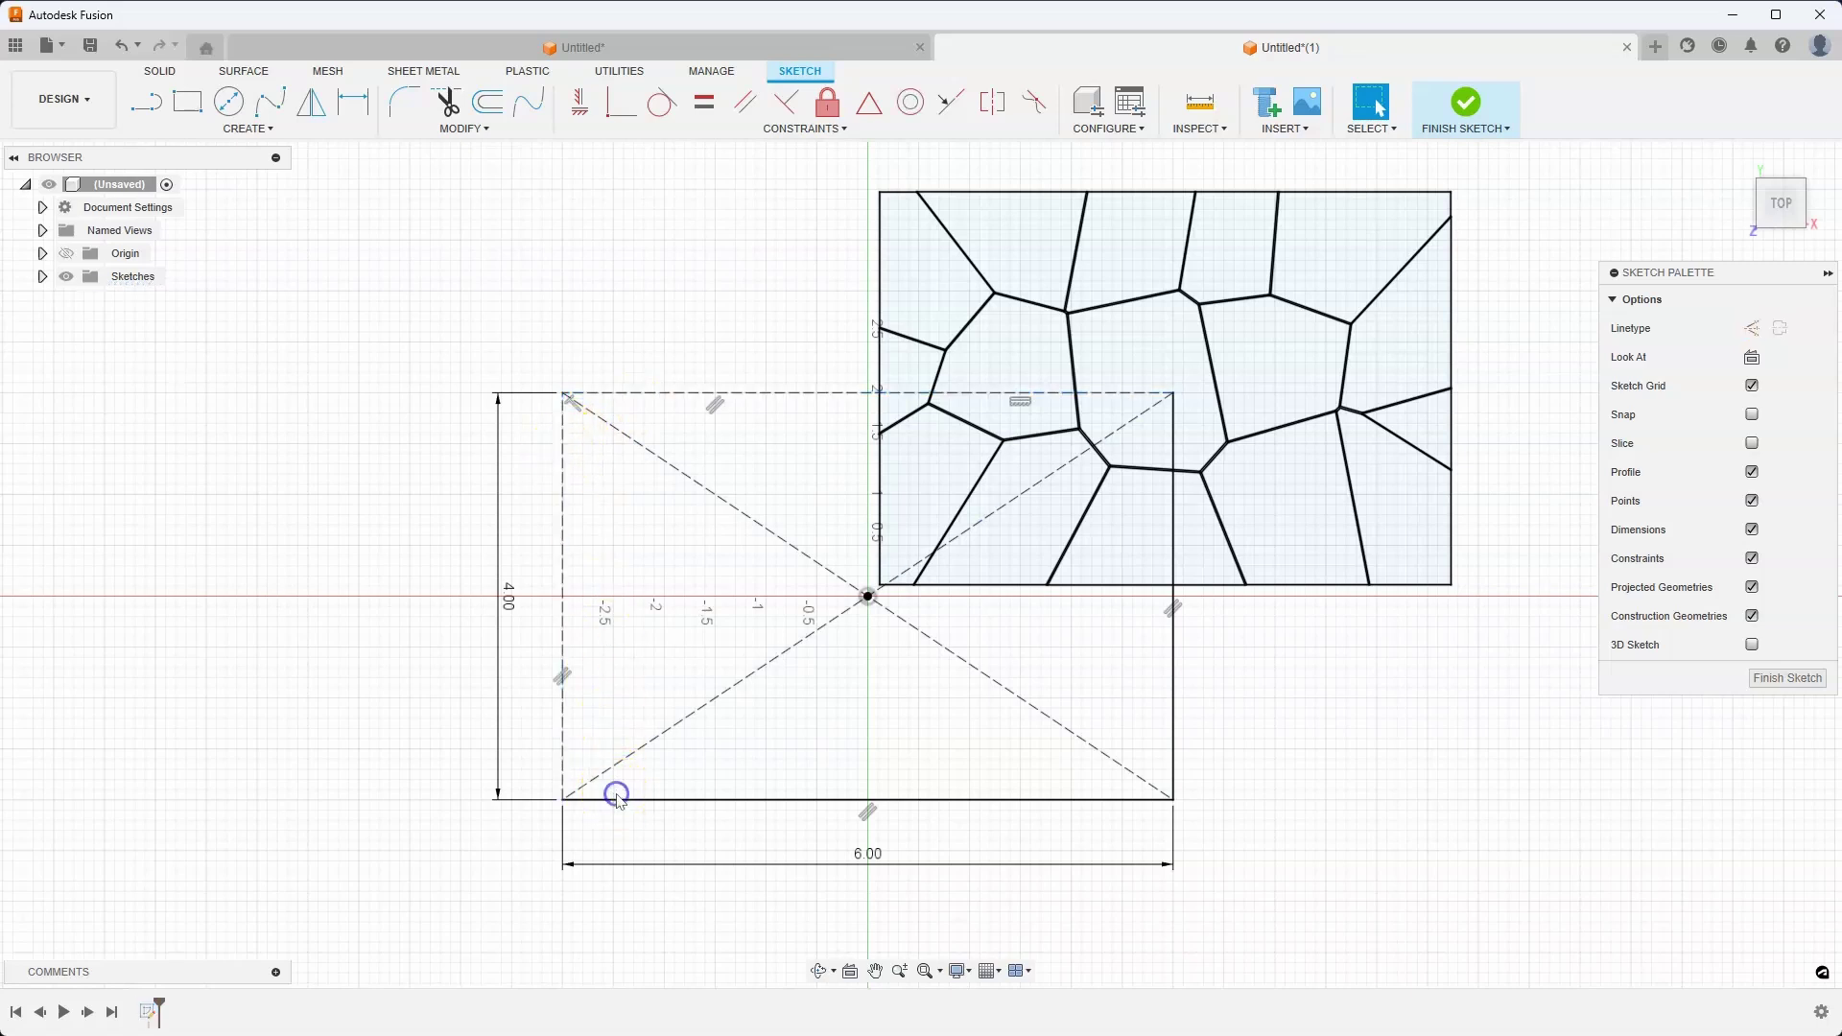
left_click(615, 798)
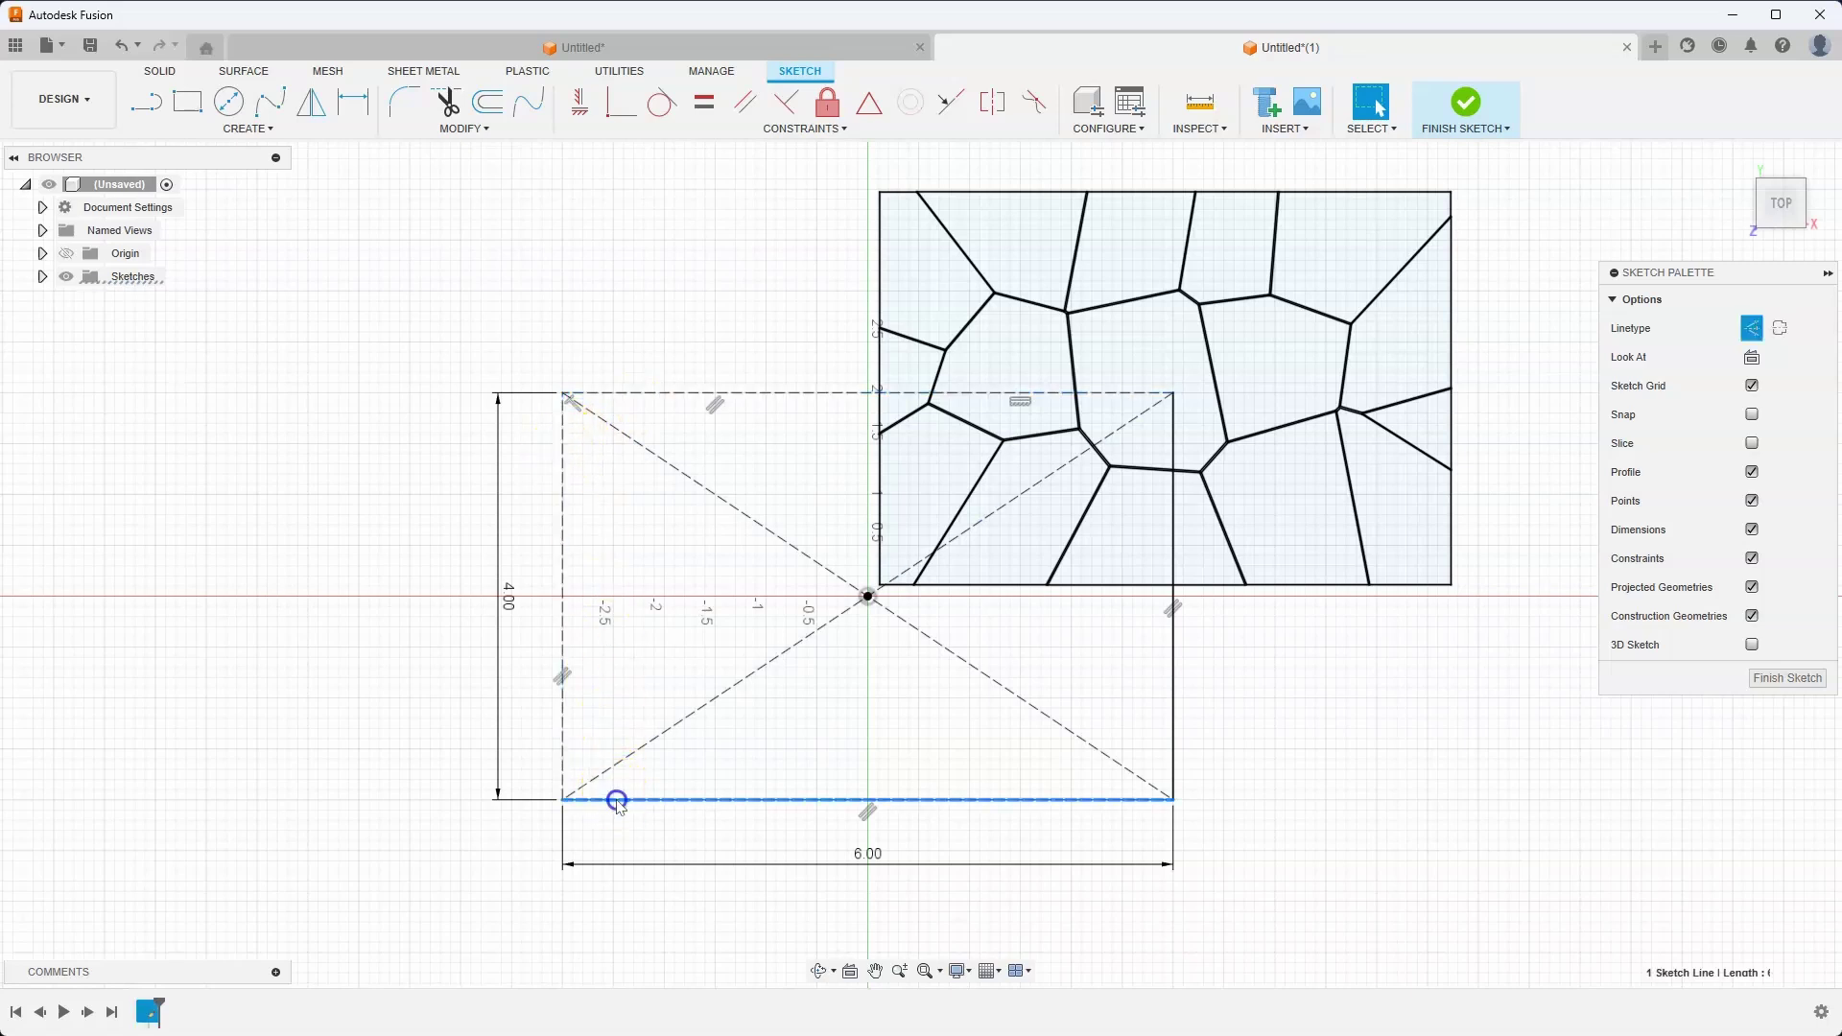
key("x")
left_click(1173, 662)
key("x")
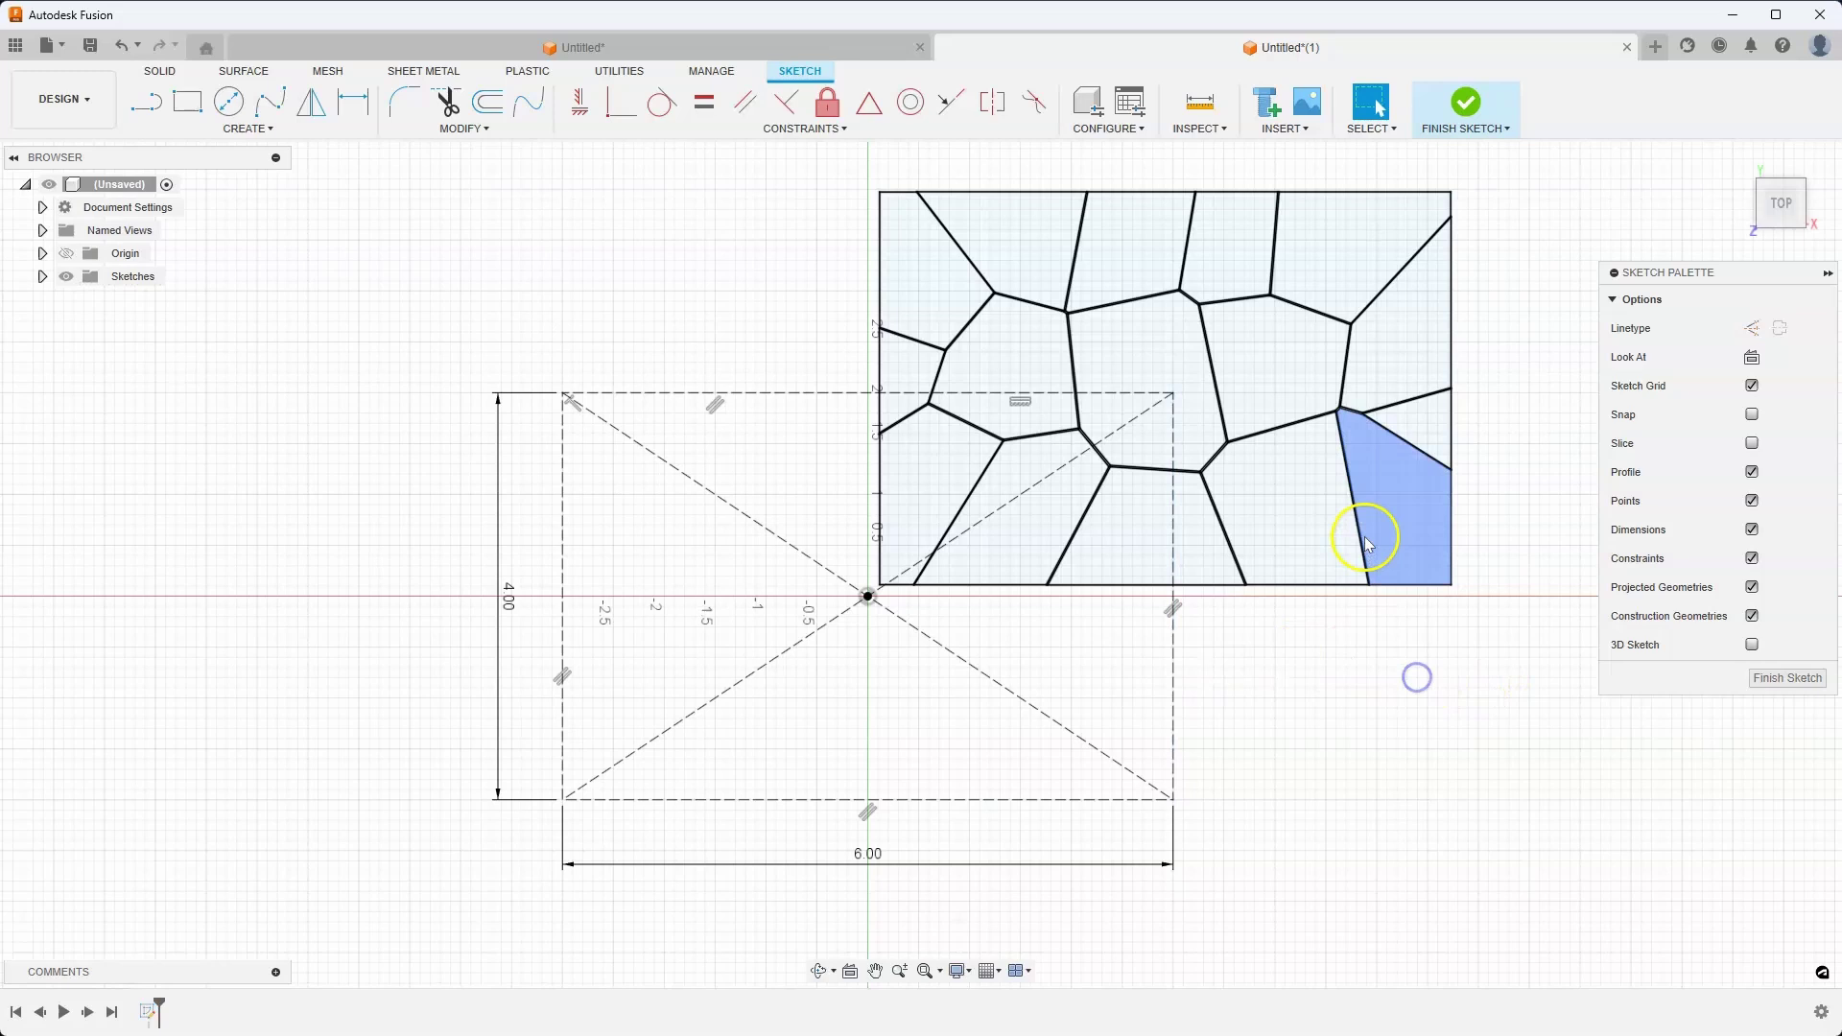
scroll(1369, 527, "up", 6)
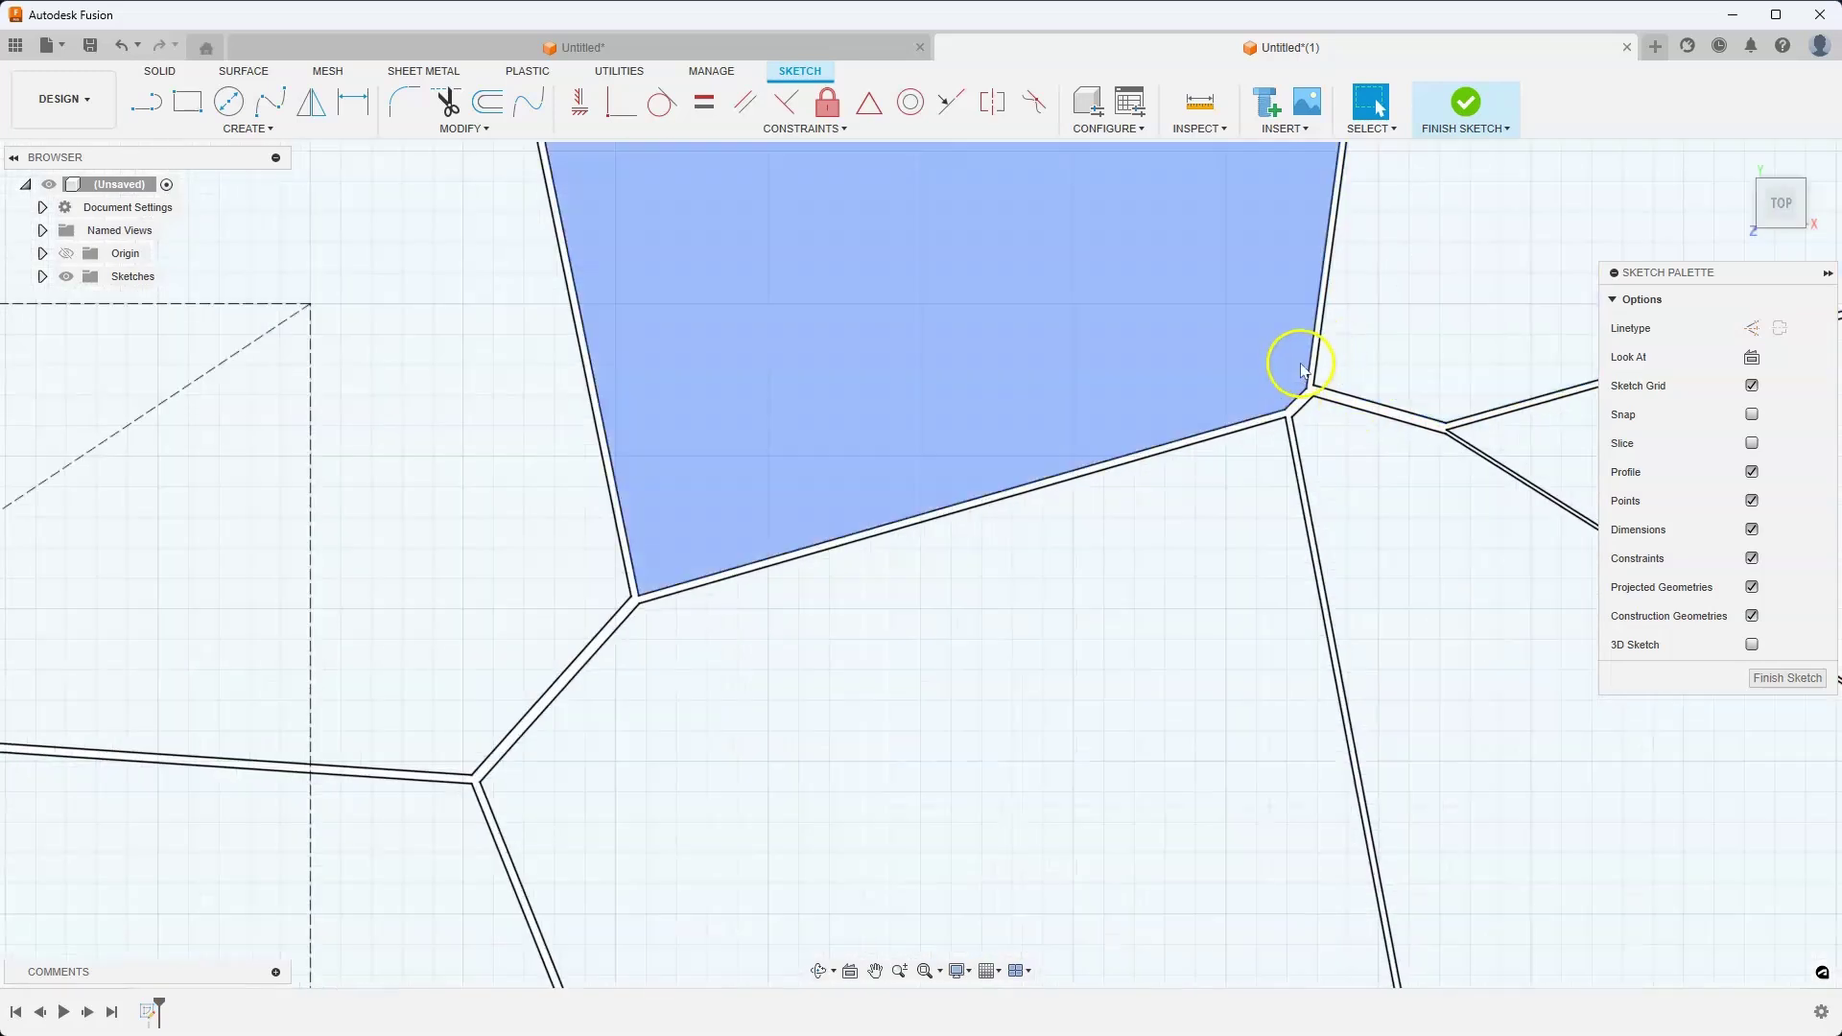
left_click(1785, 678)
Extrude all 16 Voronoi cell profiles 1 in with a taper angle of -70 degrees as new bodies.
scroll(1167, 671, "down", 3)
scroll(1167, 672, "down", 5)
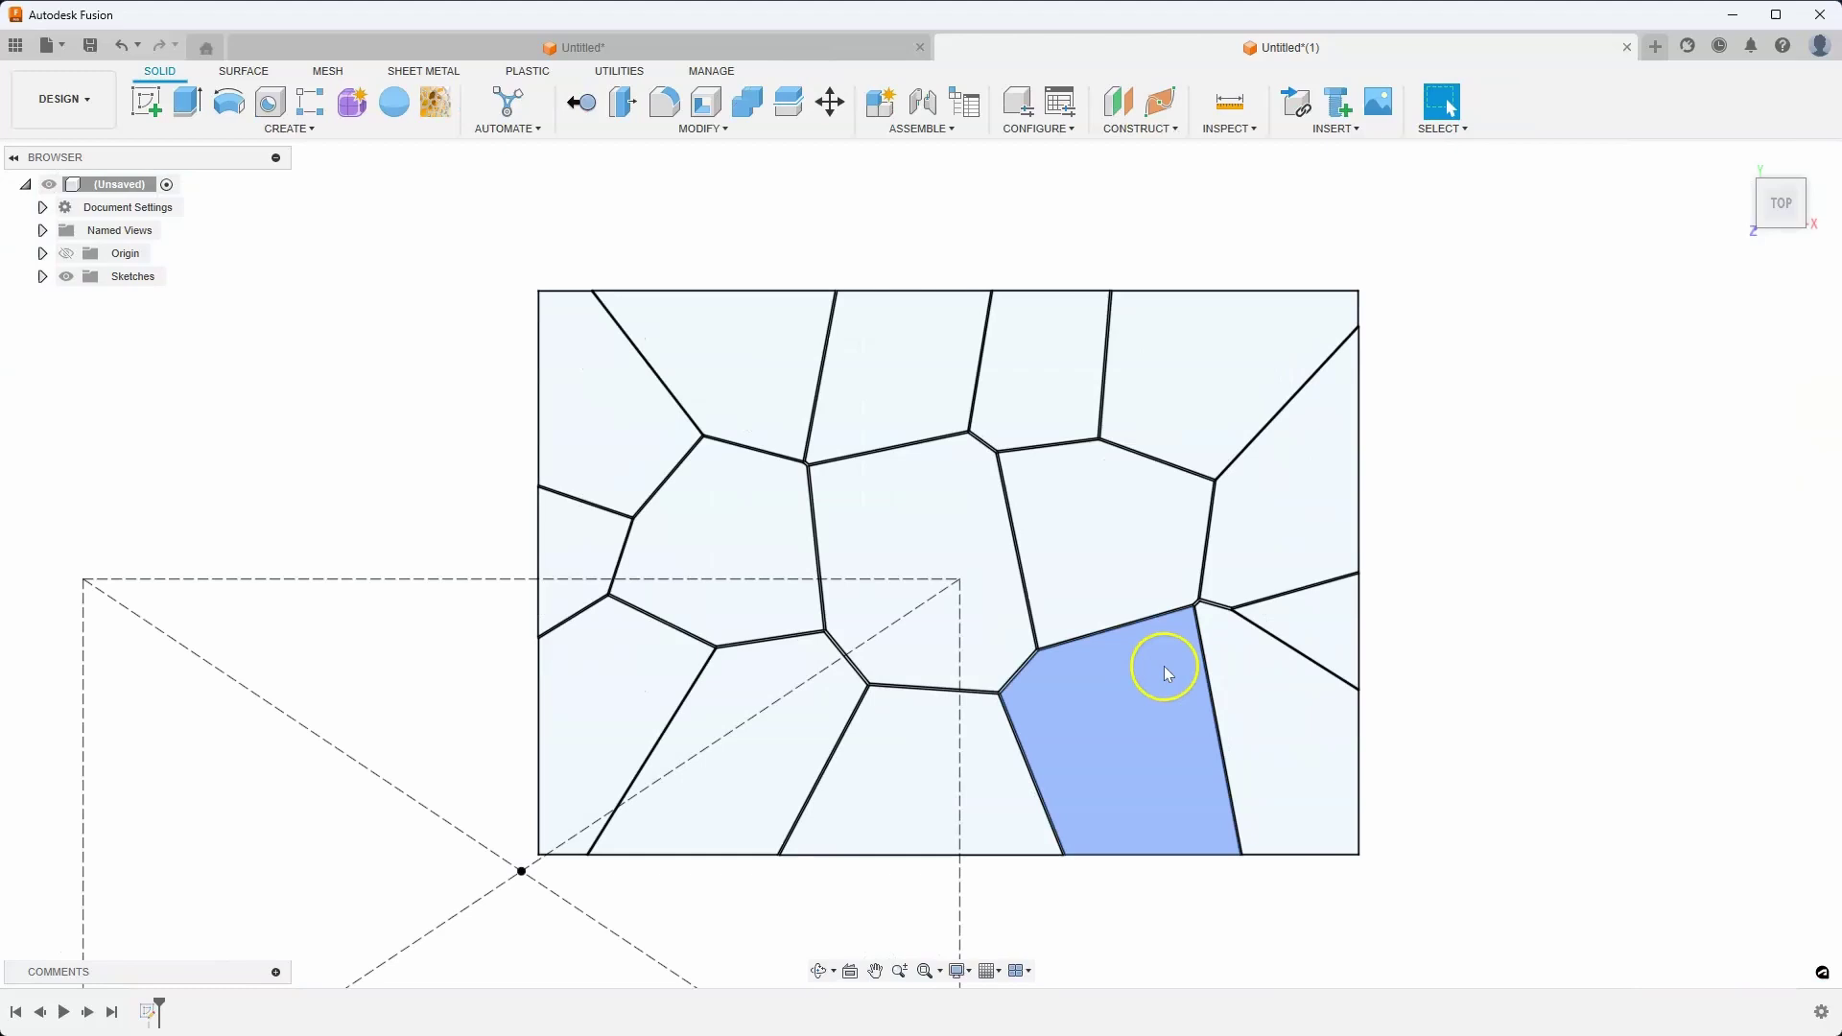
scroll(937, 411, "down", 2)
left_click(205, 117)
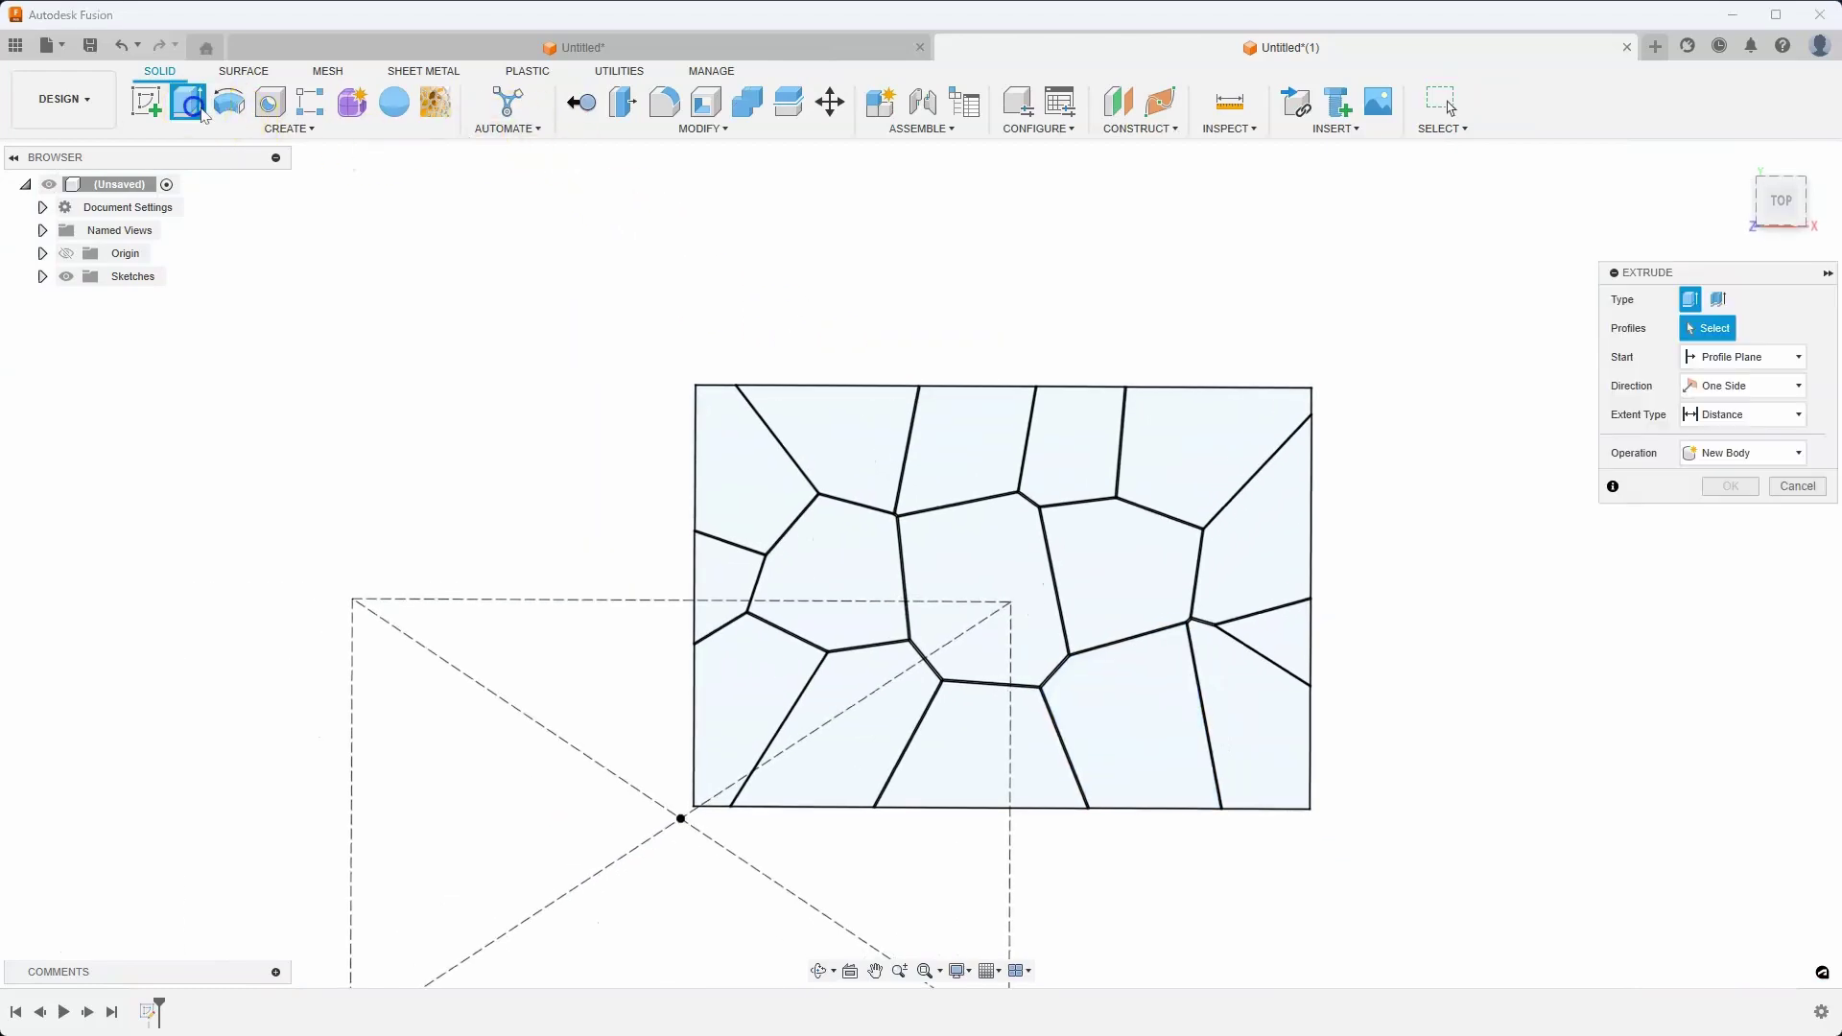
mouse_move(620, 322)
left_mouse_down()
mouse_move(1136, 651)
mouse_move(1376, 872)
left_mouse_up()
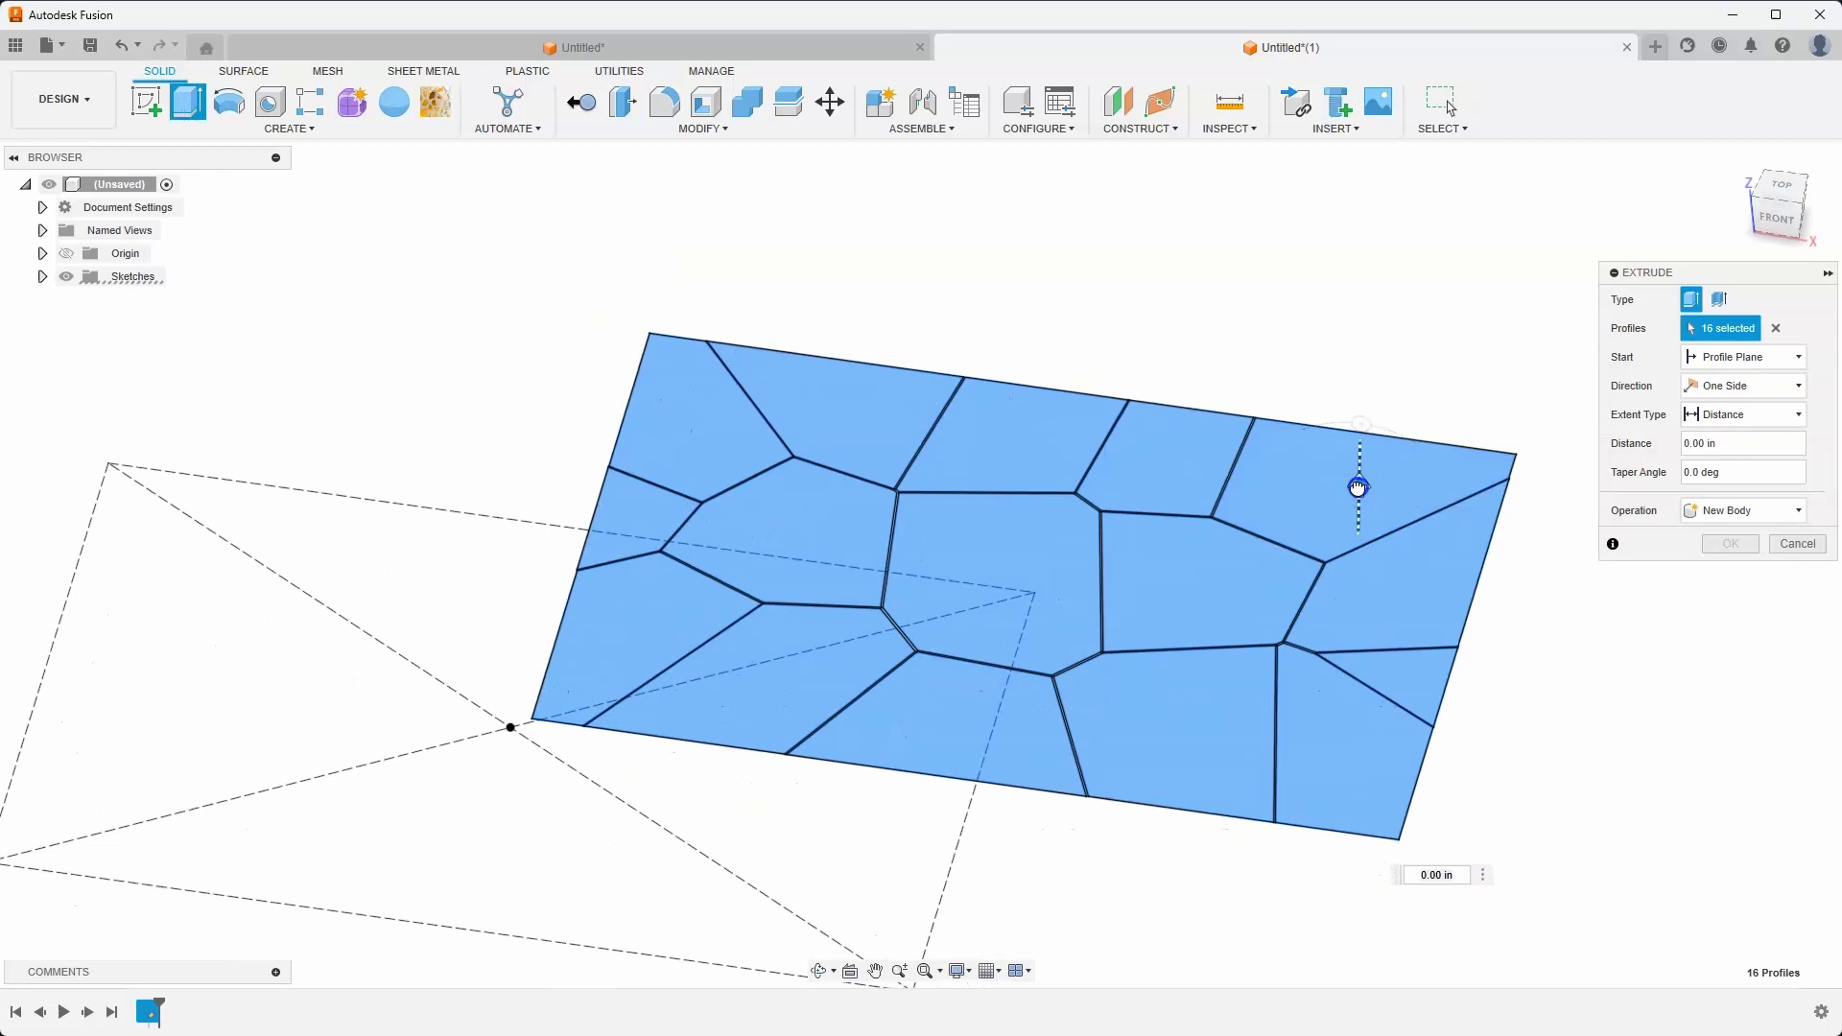
left_click_drag(1358, 490, 1359, 424)
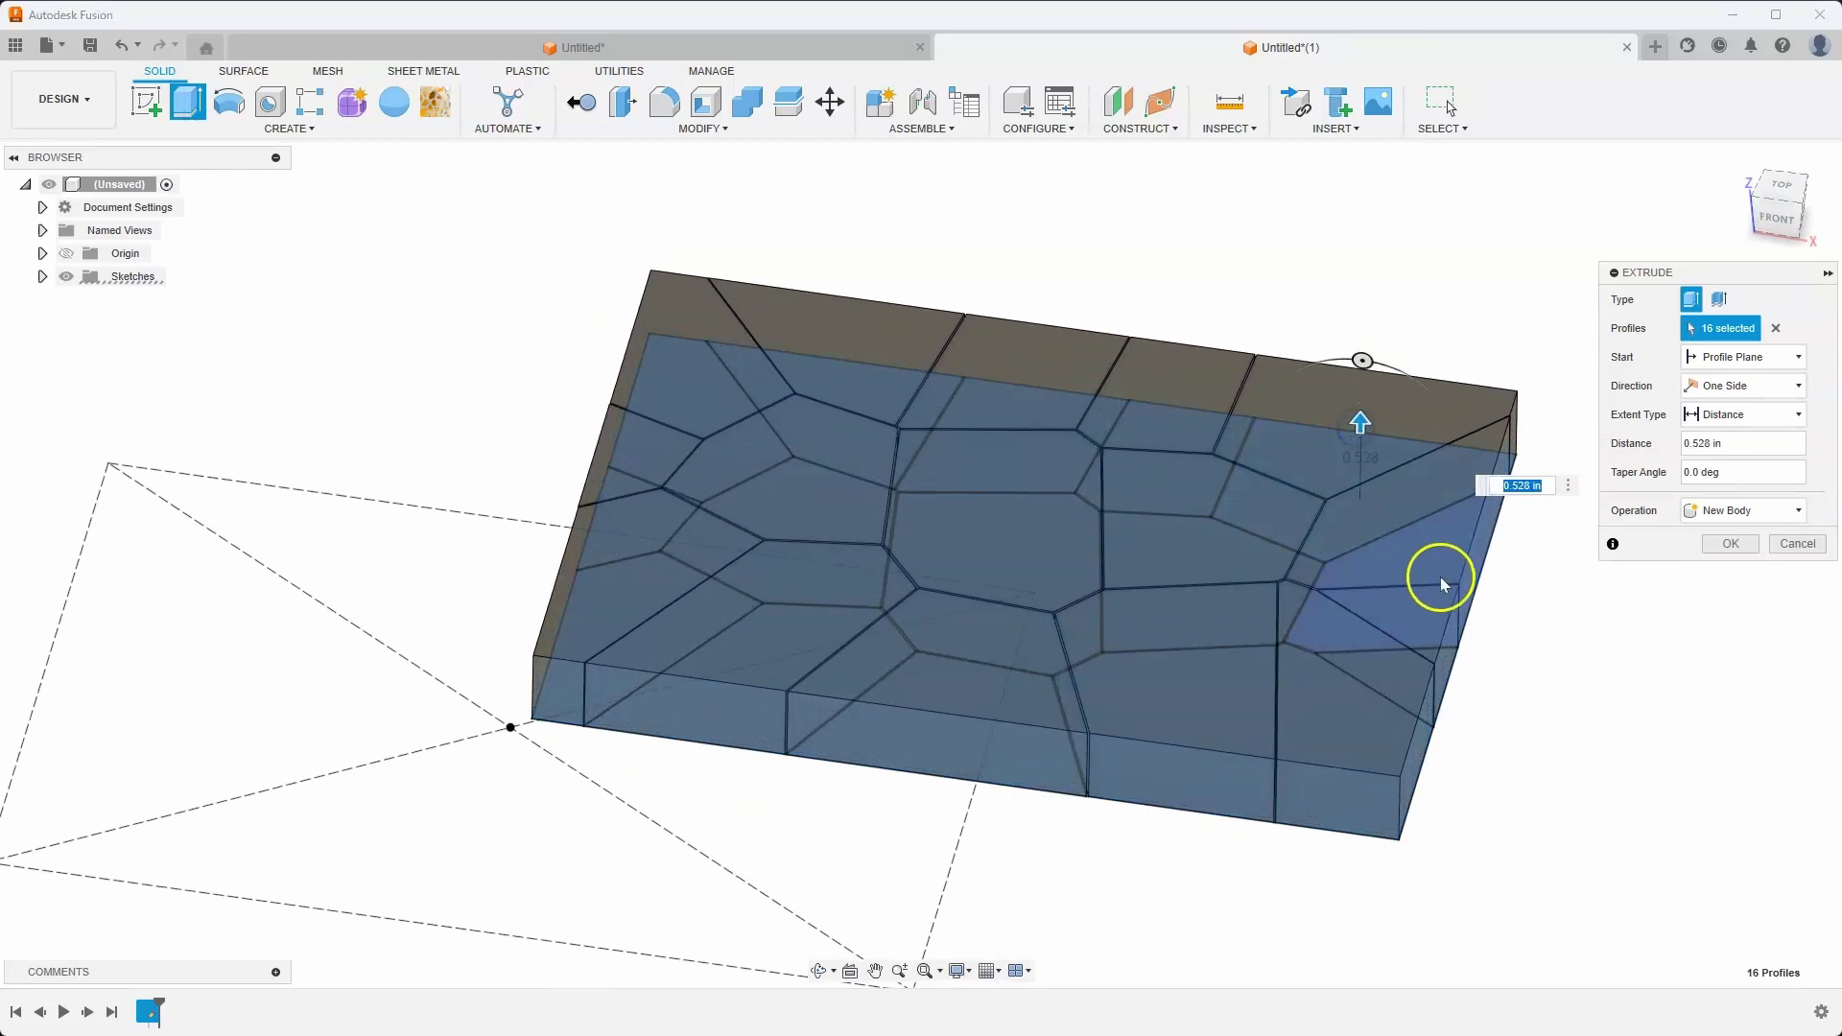
type("1")
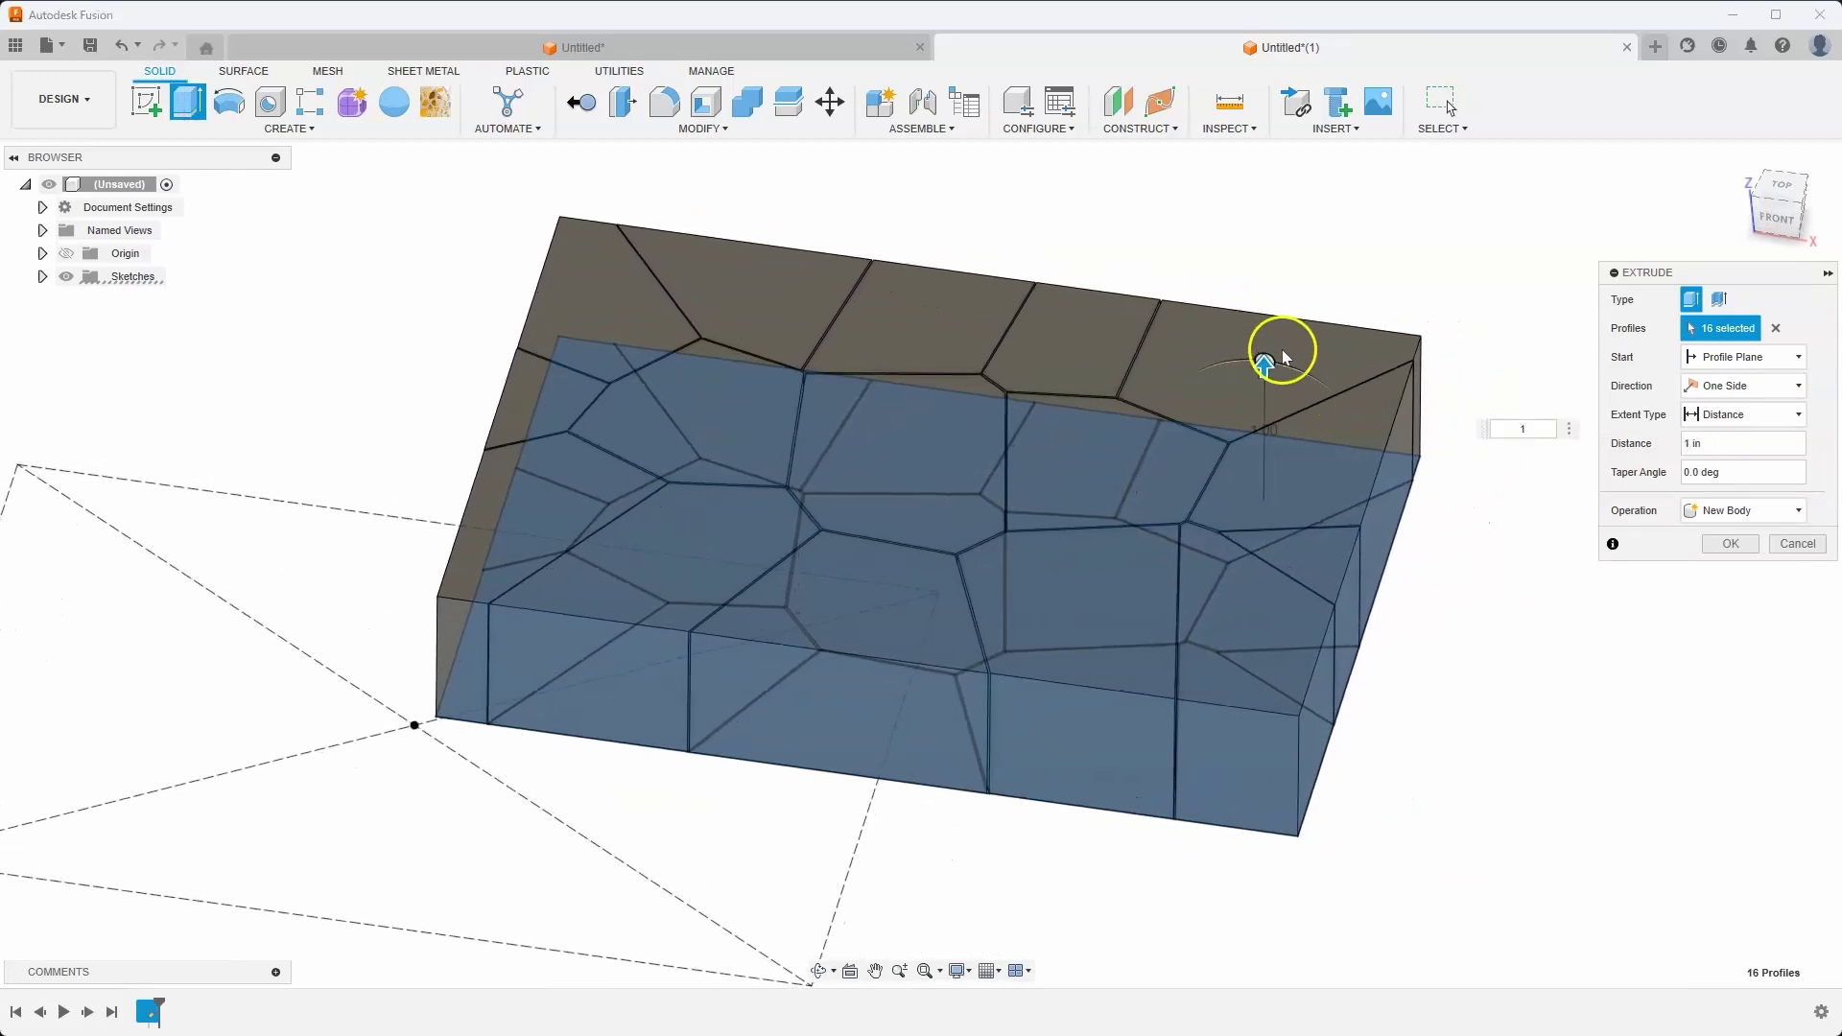
left_click_drag(1272, 356, 1346, 427)
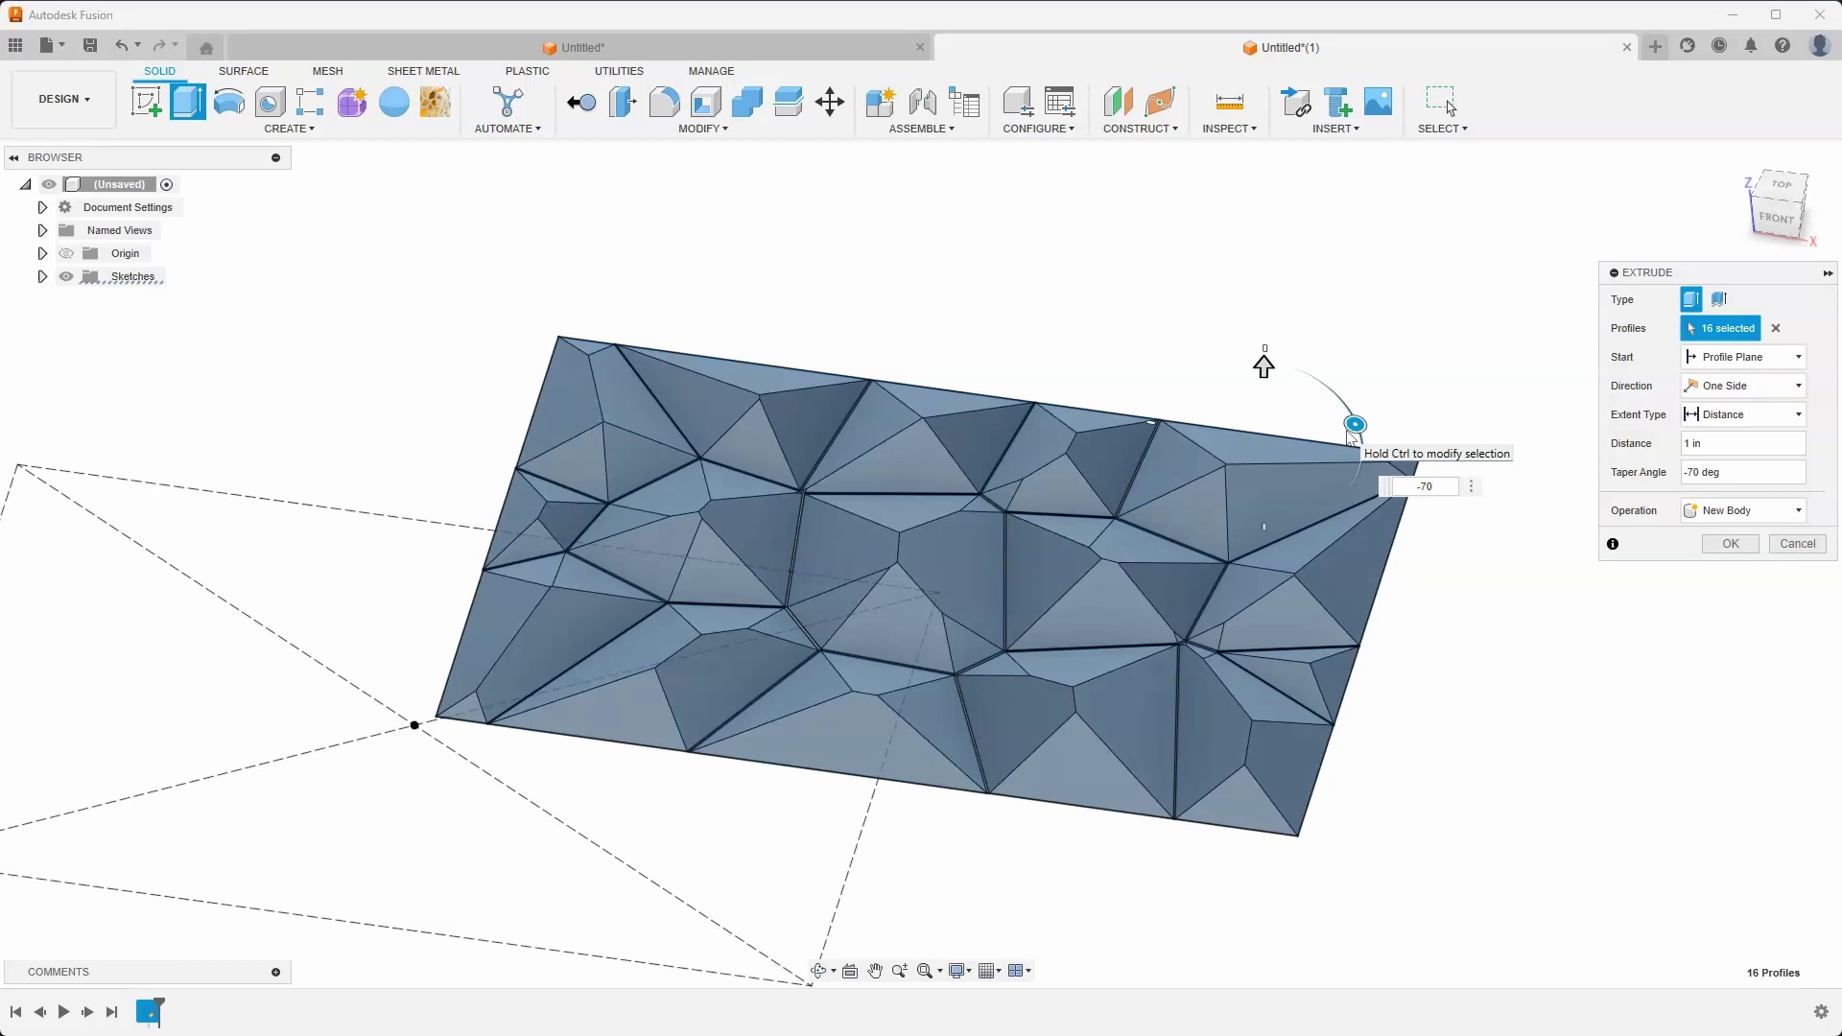
key("Return")
Expand the list of bodies and highlight individual cells to examine how the faceted surface is divided.
middle_click_drag(1196, 364, 234, 317, "shift")
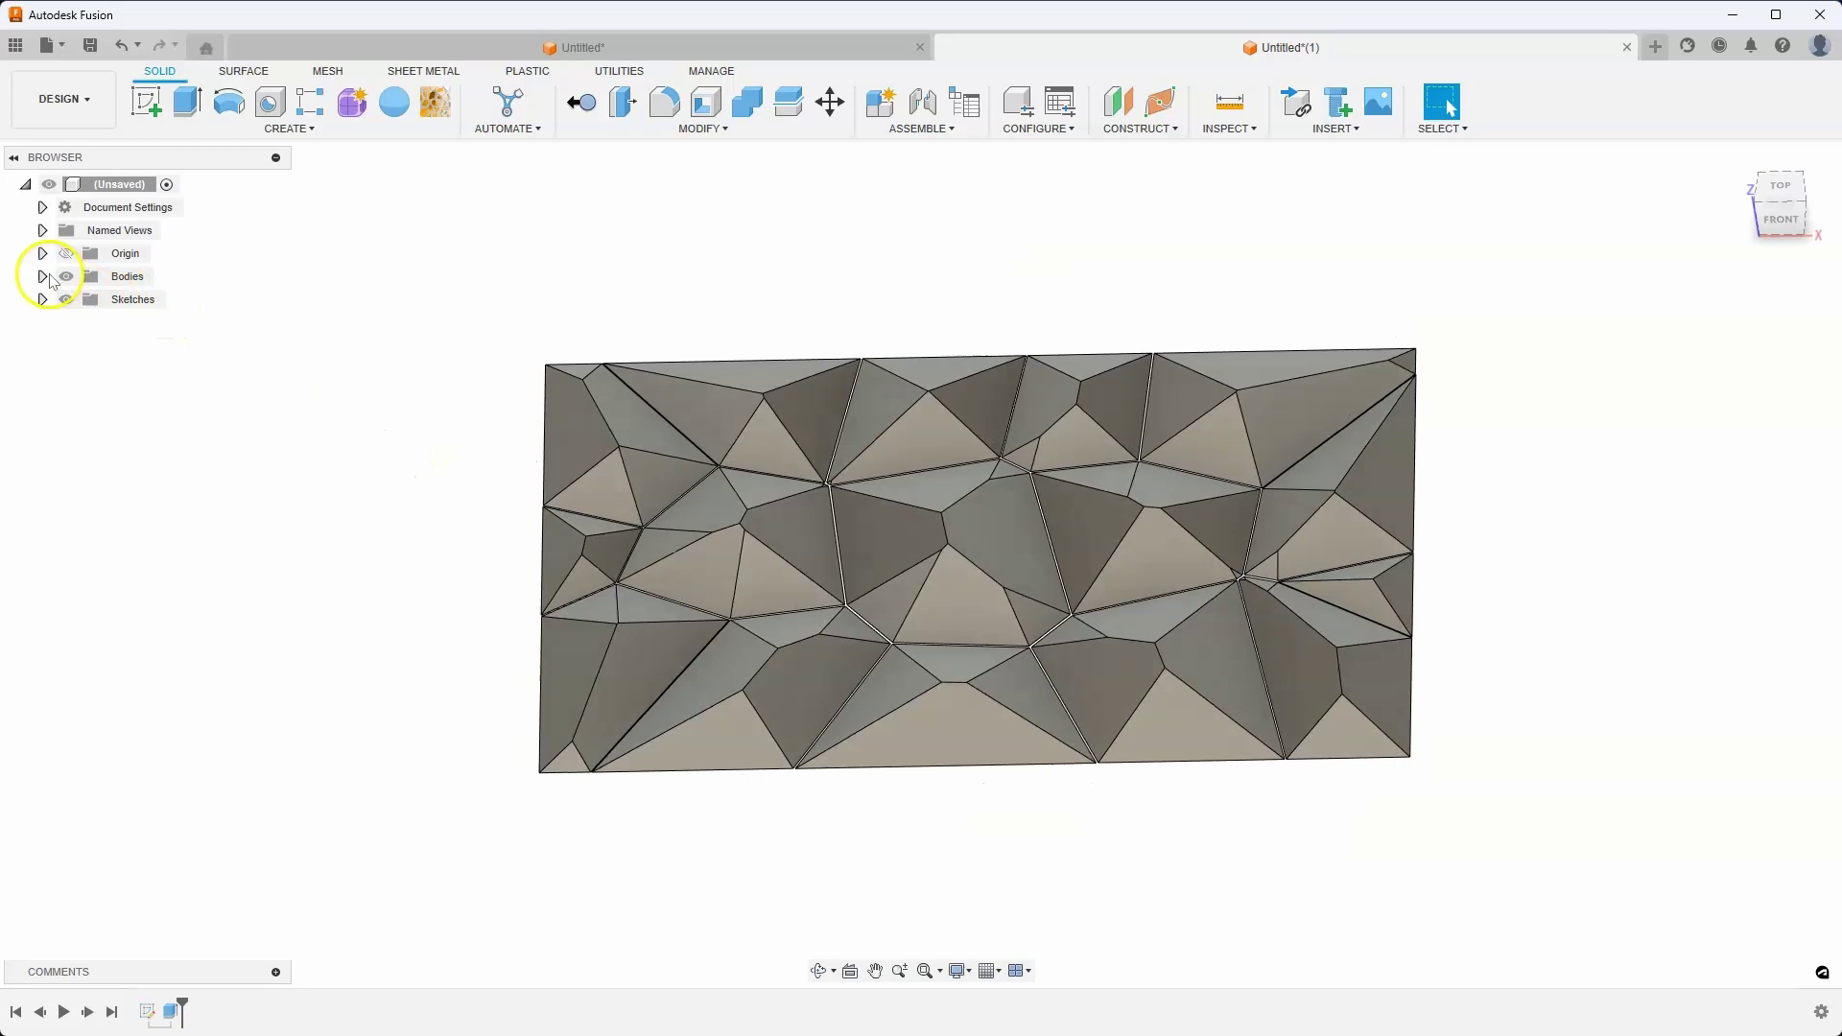
left_click(42, 277)
left_click(151, 299)
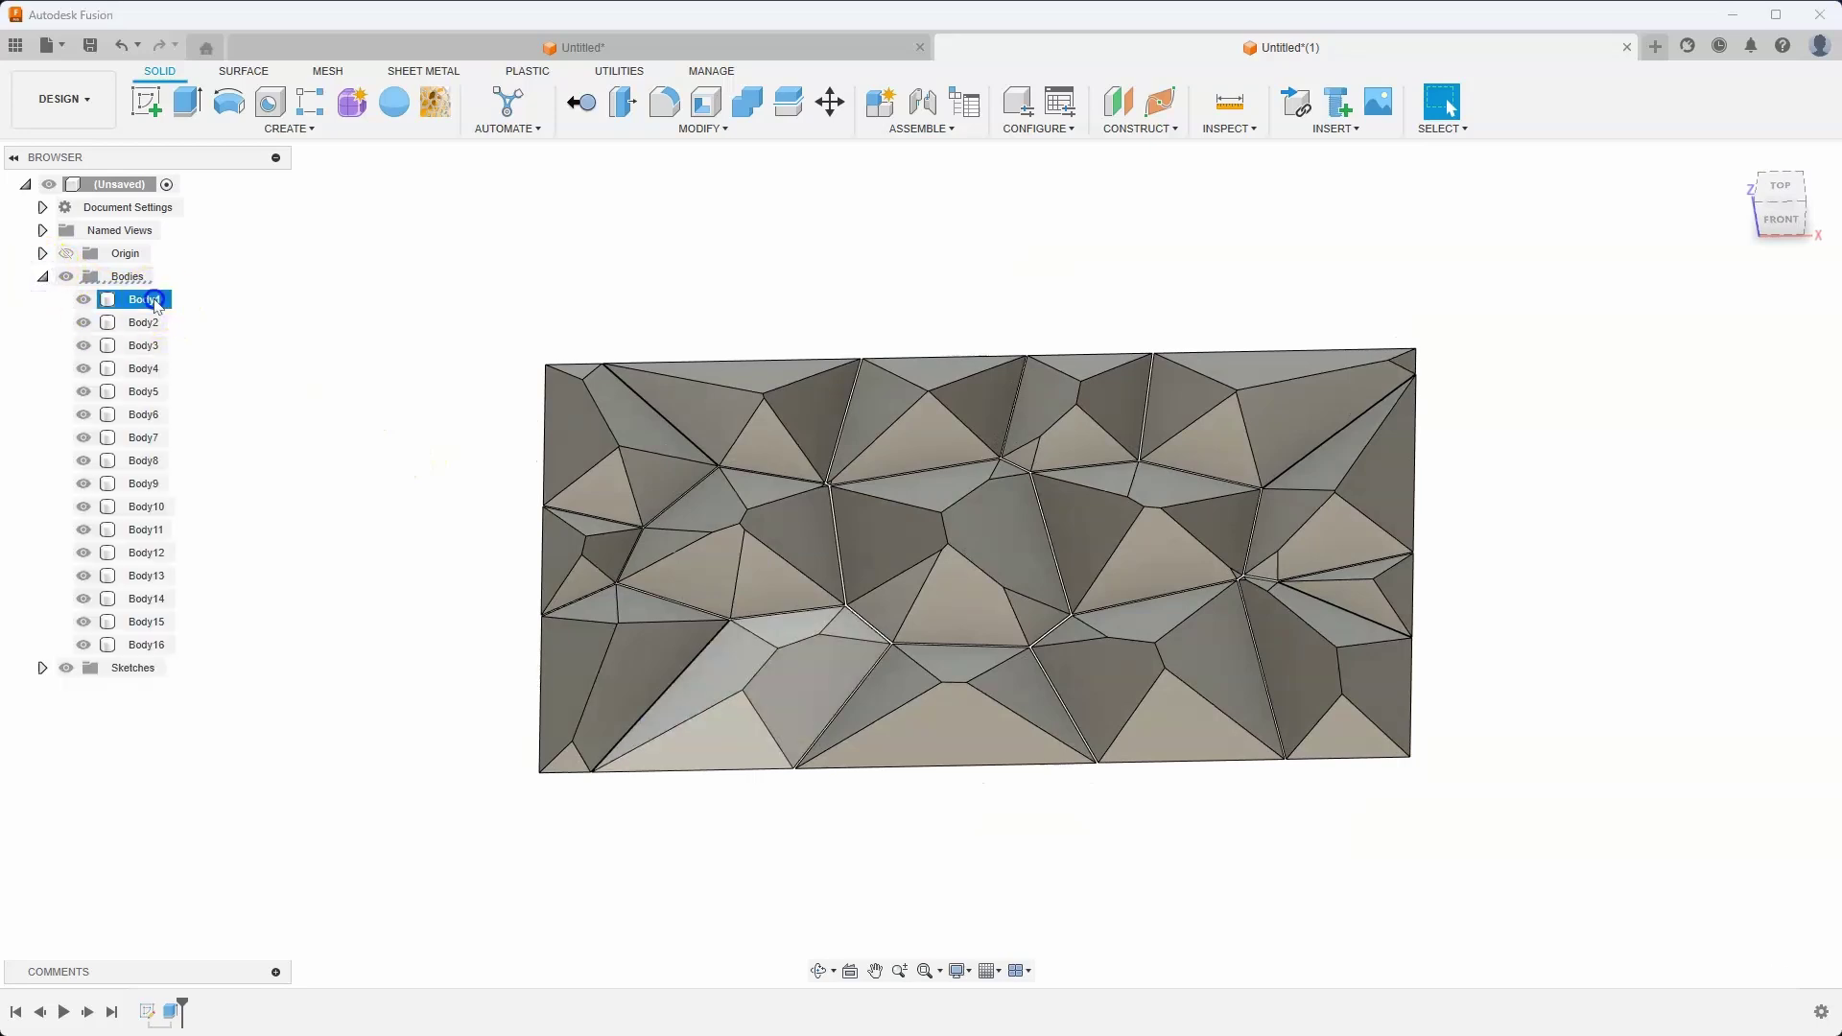
left_click(144, 323)
left_click(244, 358)
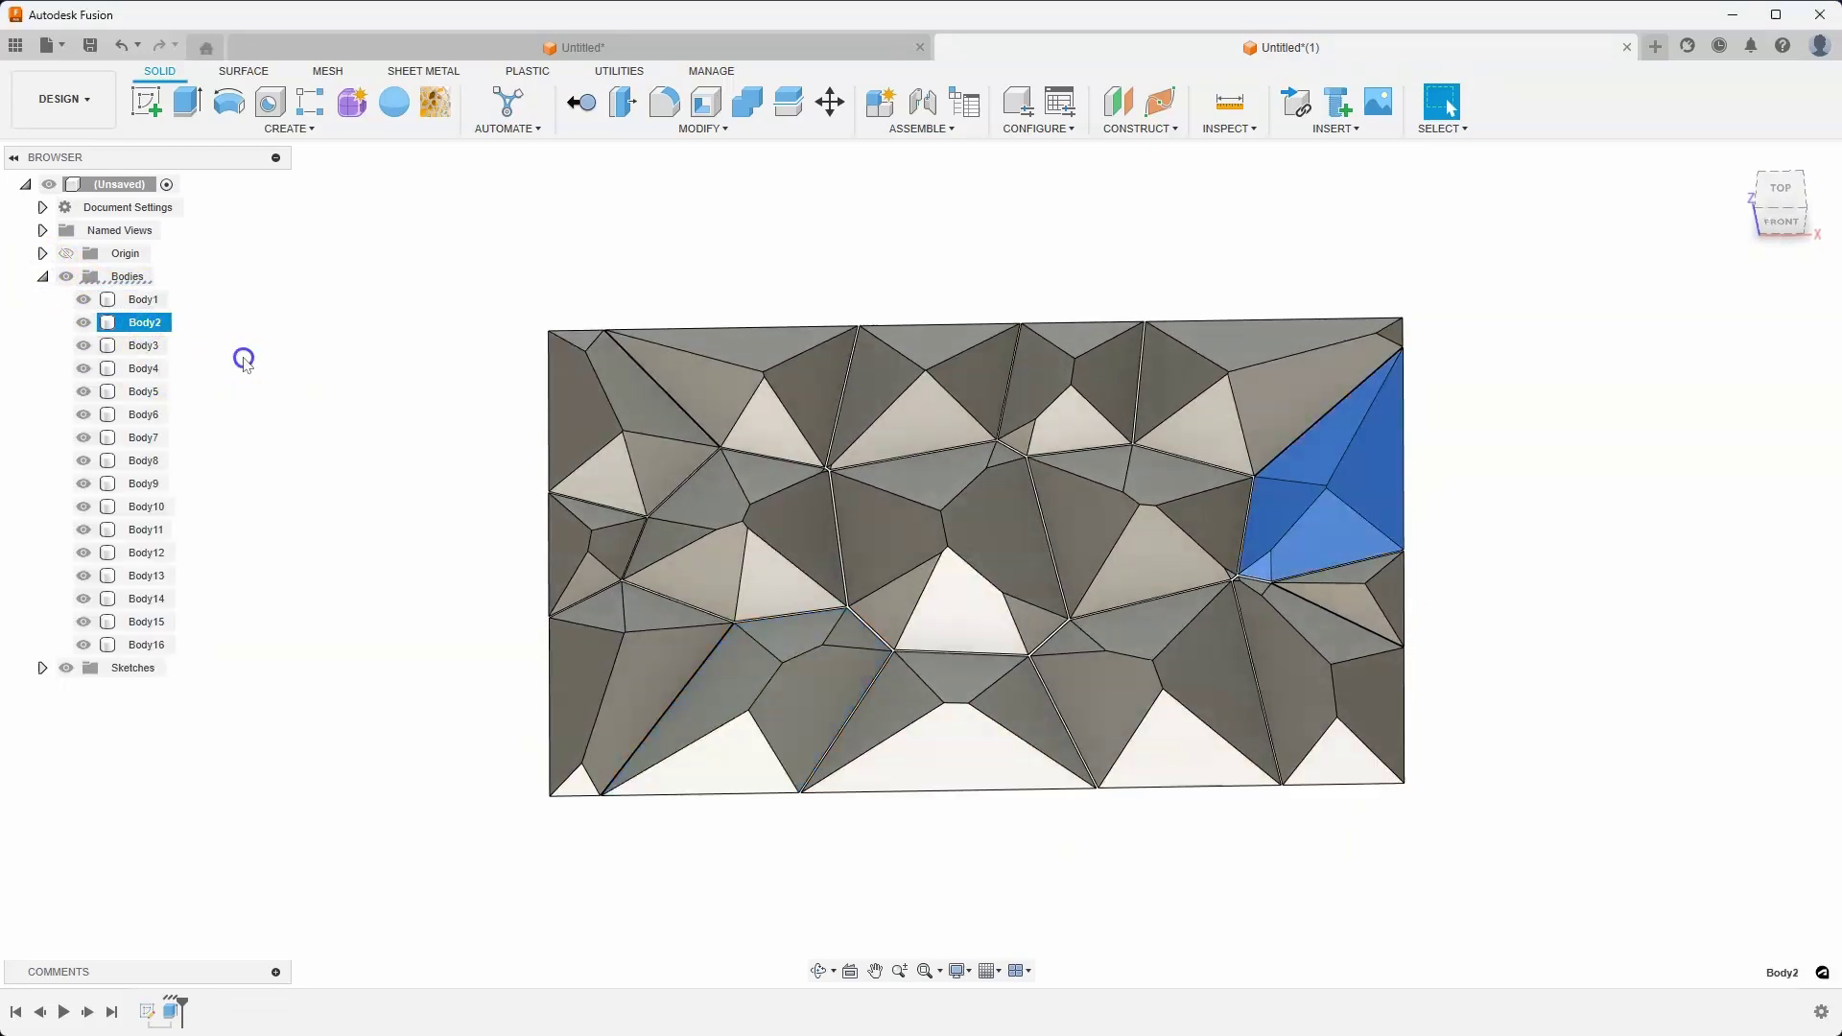
left_click(419, 279)
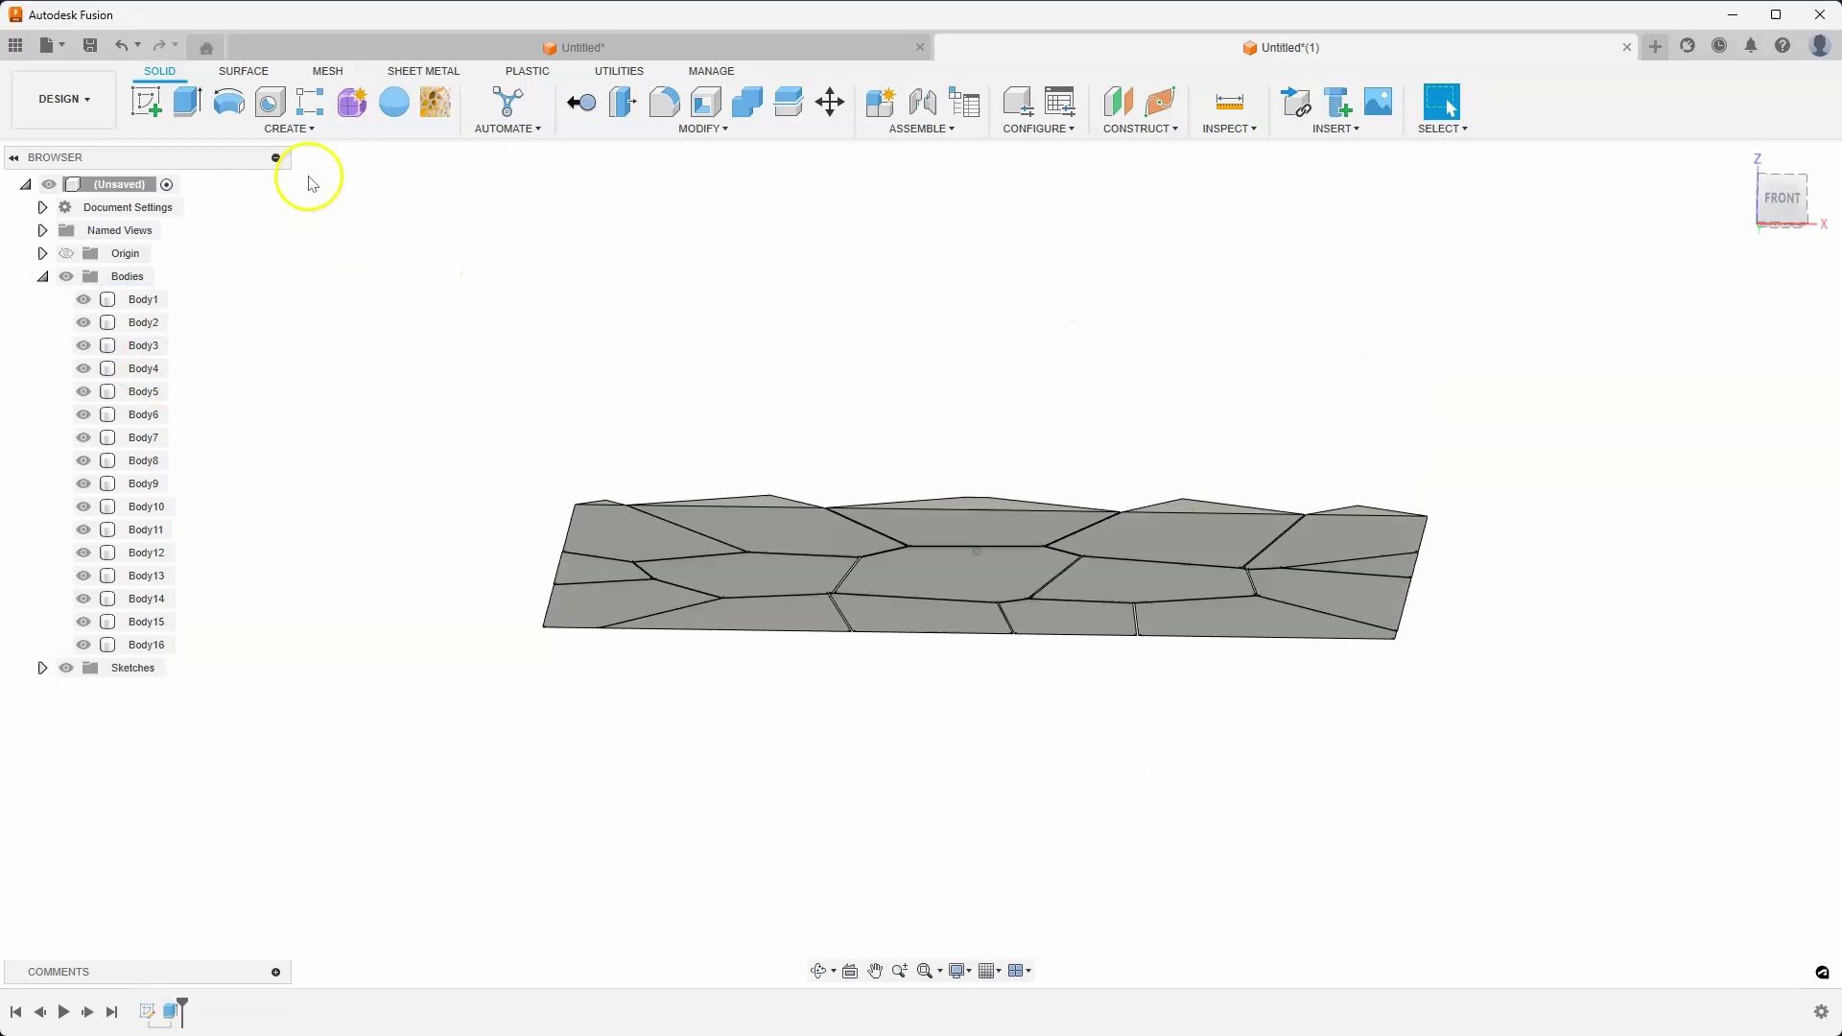
Start a sketch on the flat underside and project the two cell faces at diagonally opposite corners.
left_click(149, 99)
left_click(614, 480)
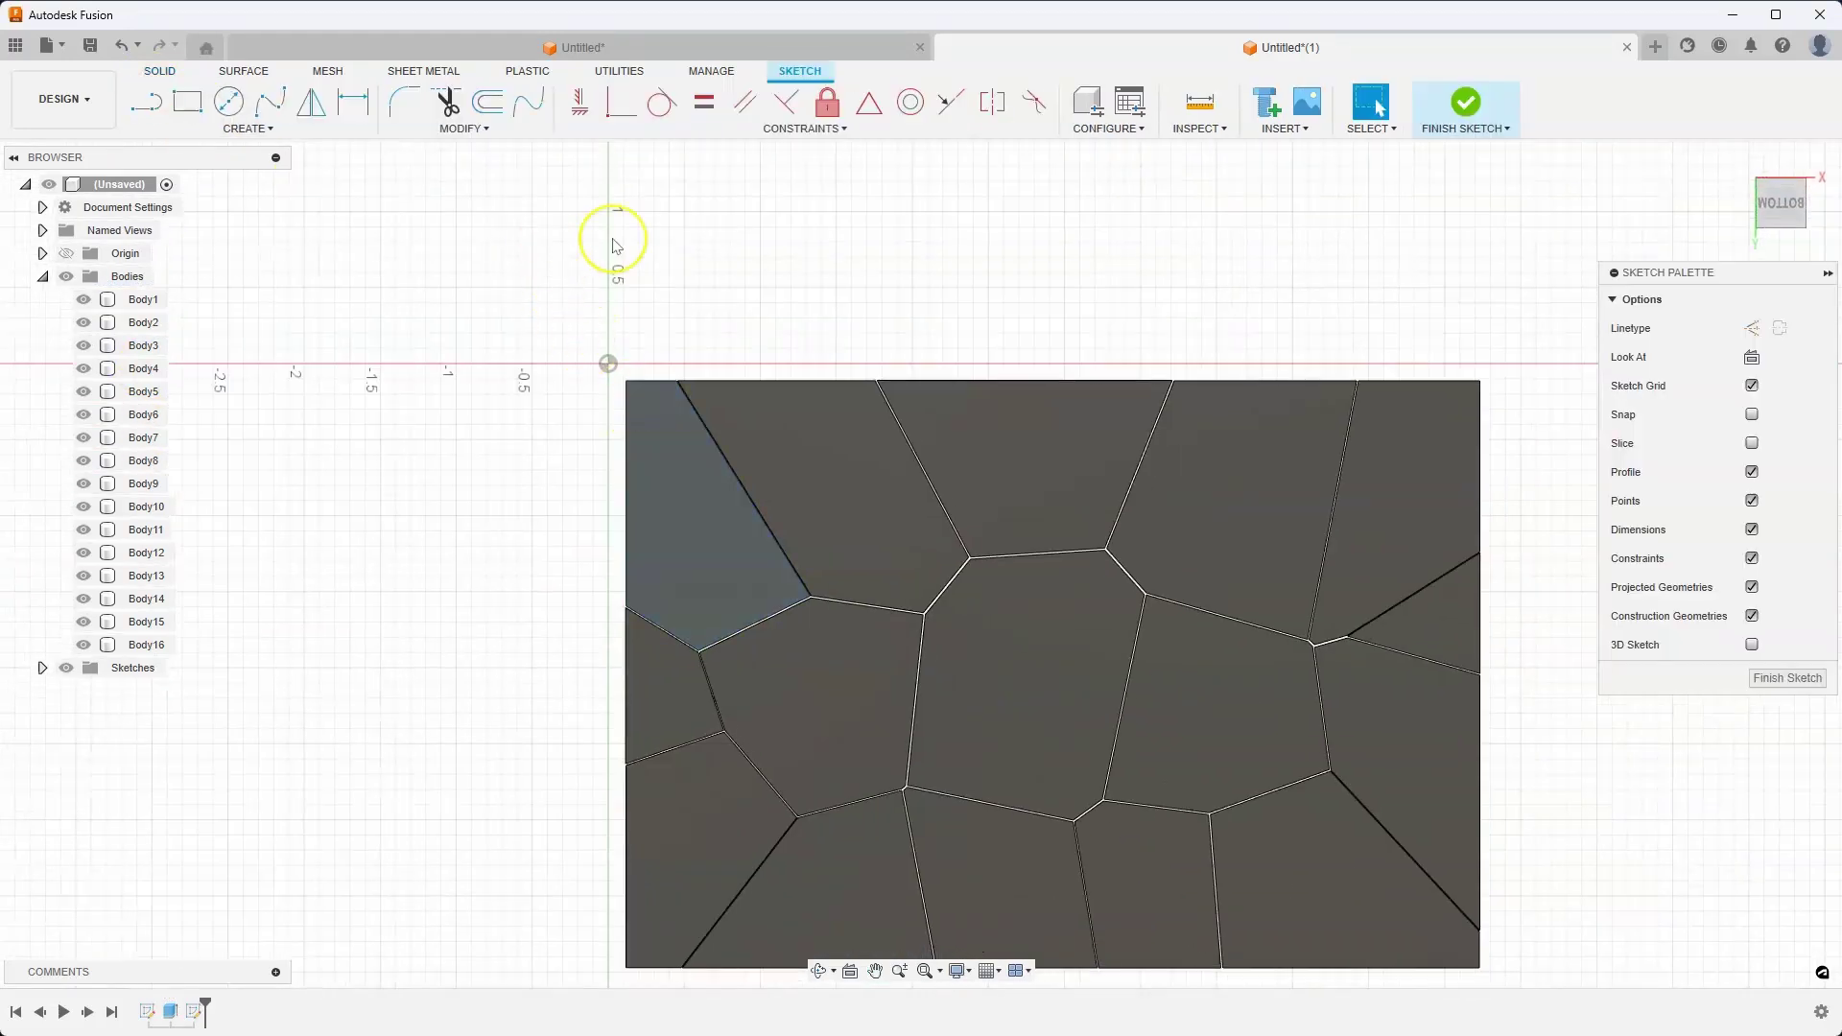
key("p")
left_click(670, 498)
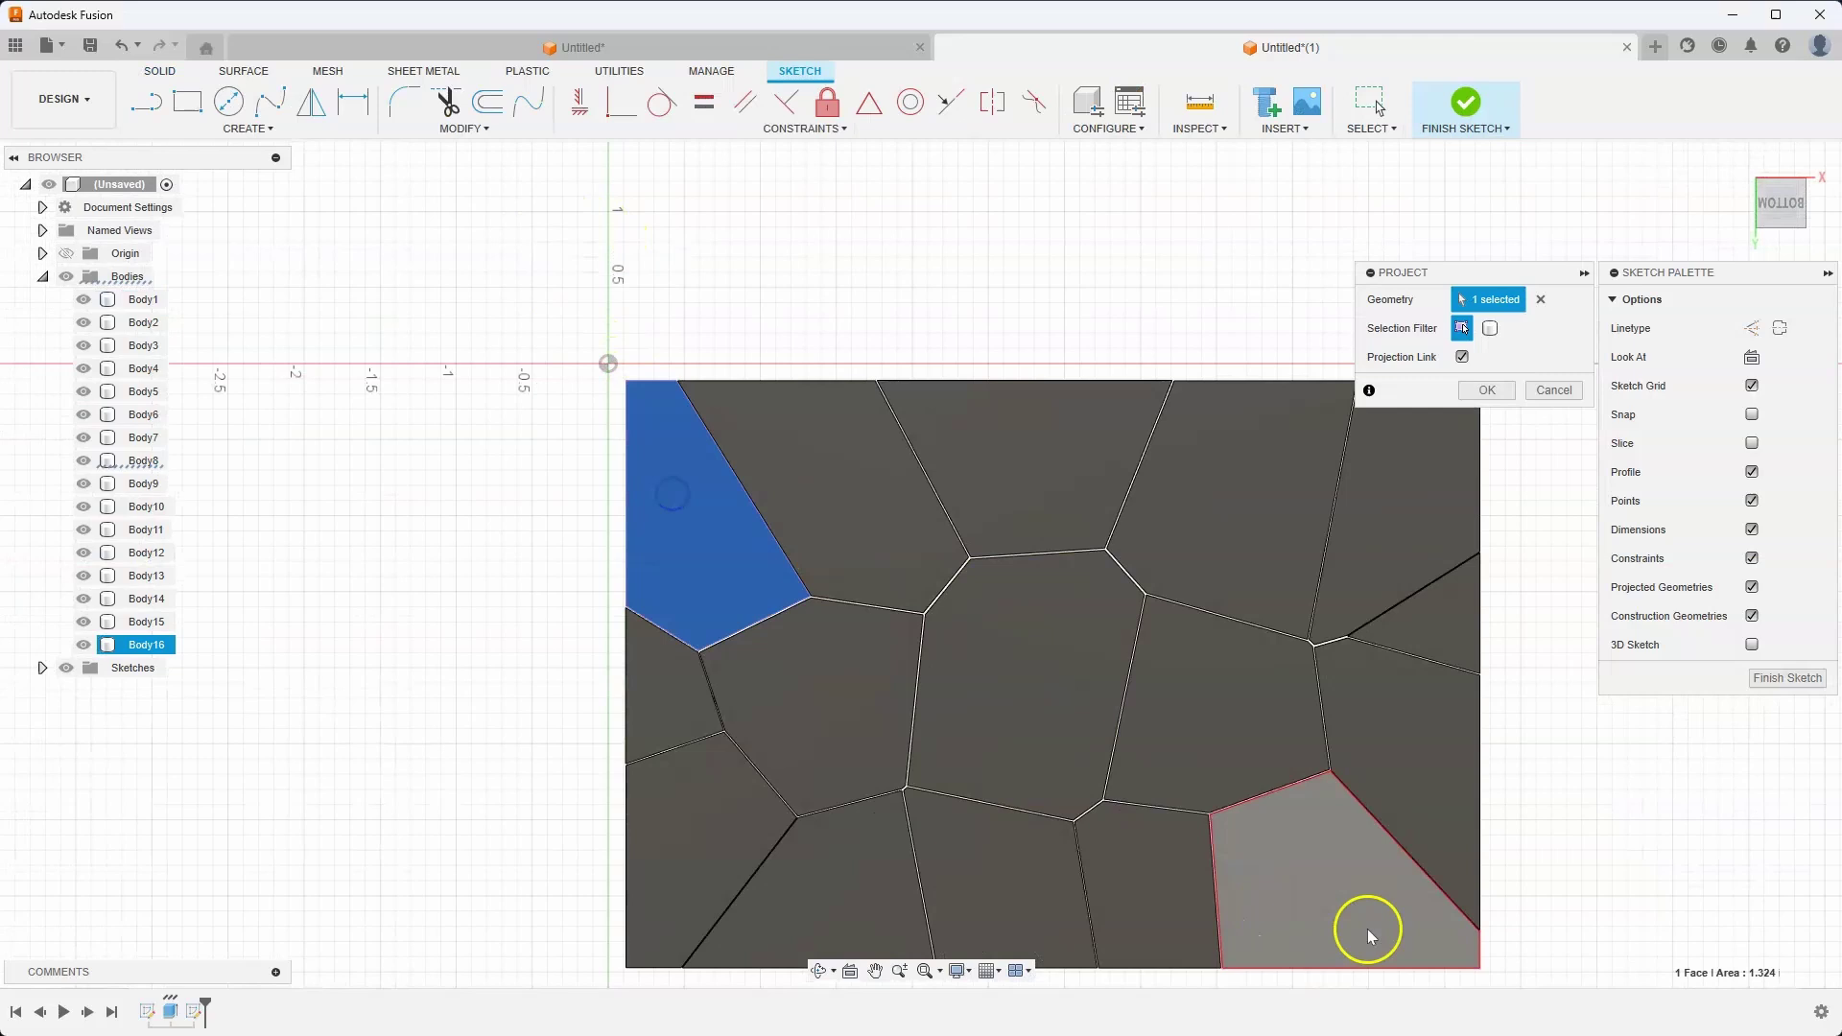
left_click(1411, 936)
left_click(1488, 389)
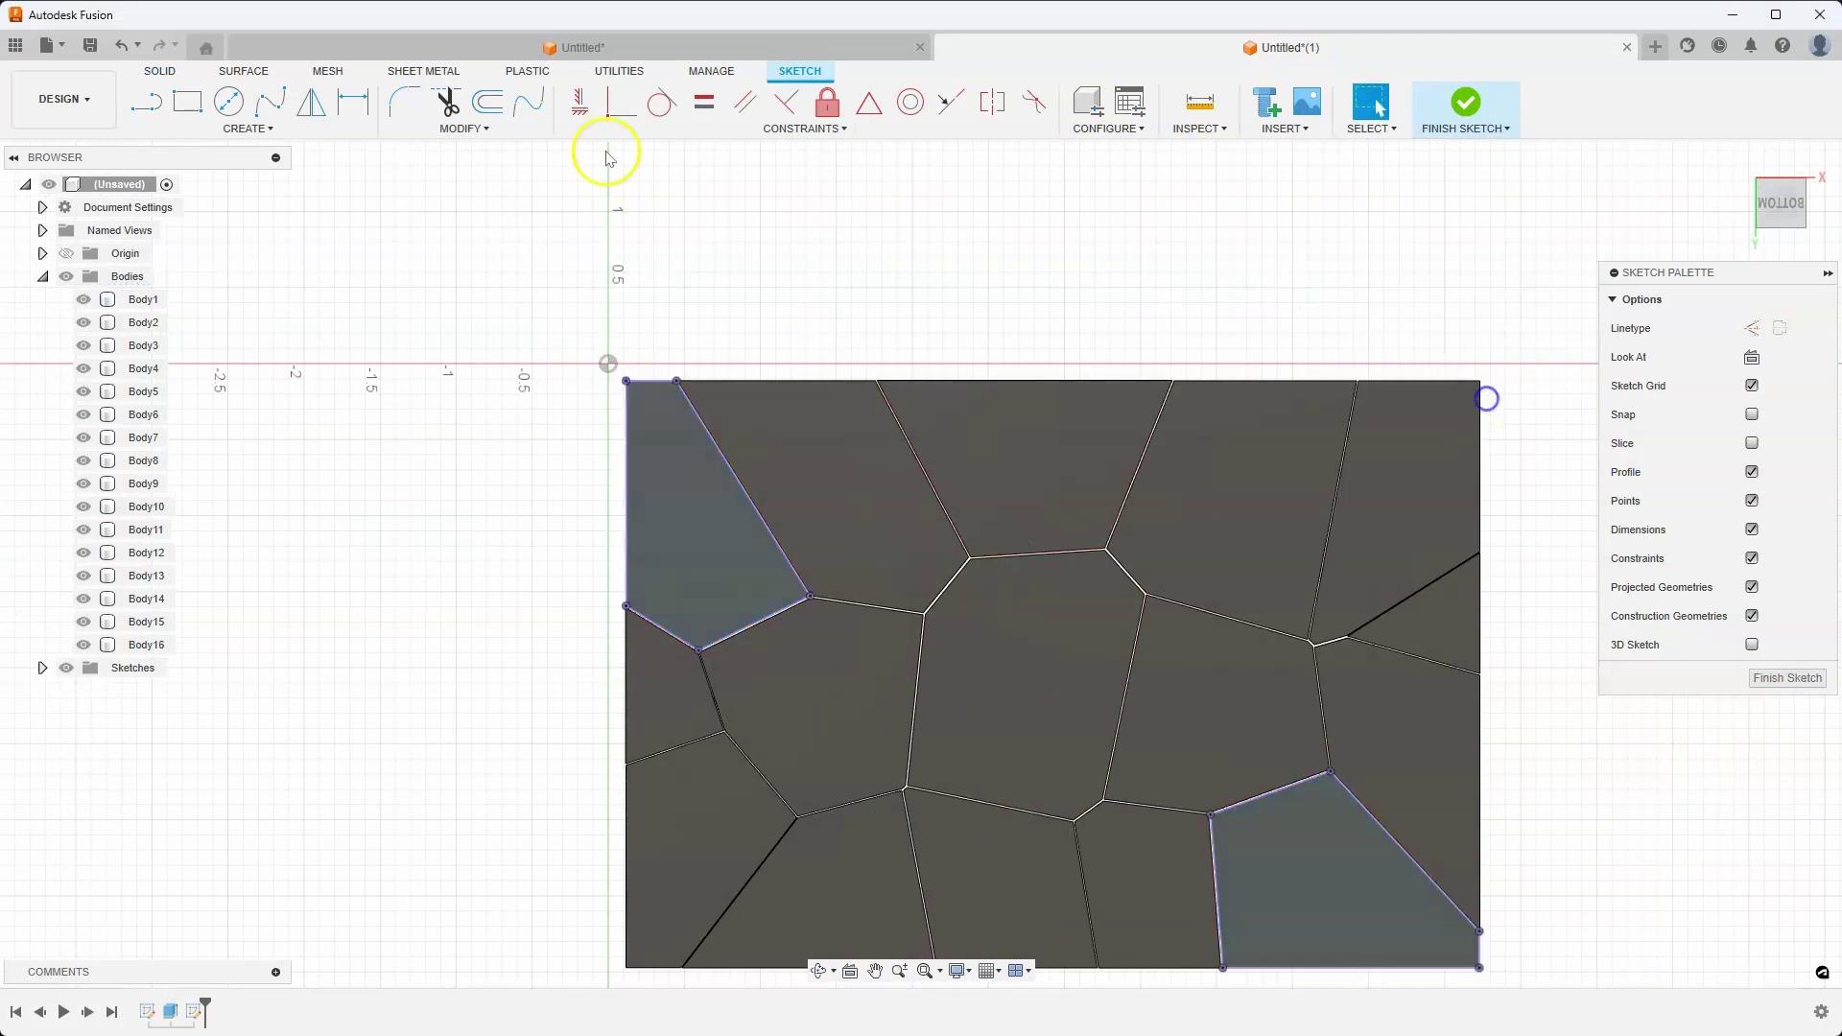
Draw a rectangle between the outermost corners of the two projected cells, covering the whole underside, and finish the sketch.
left_click(203, 94)
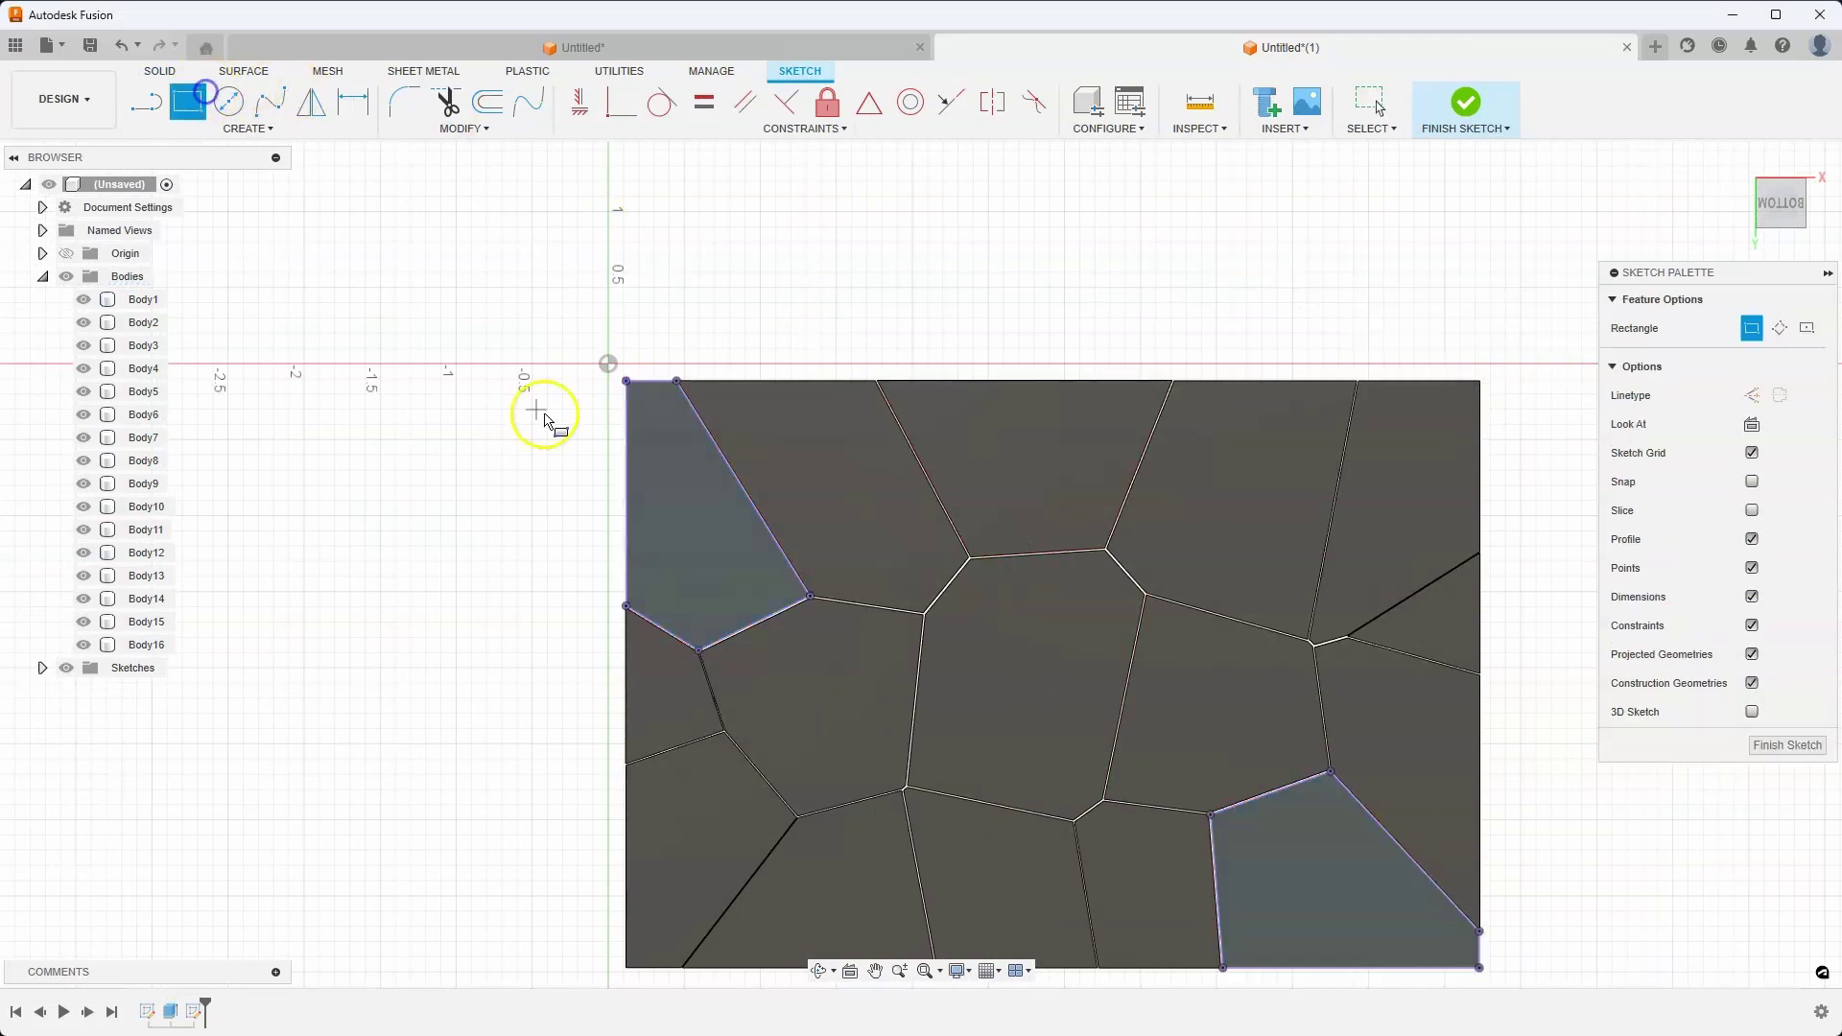
left_click(630, 385)
left_click(1479, 968)
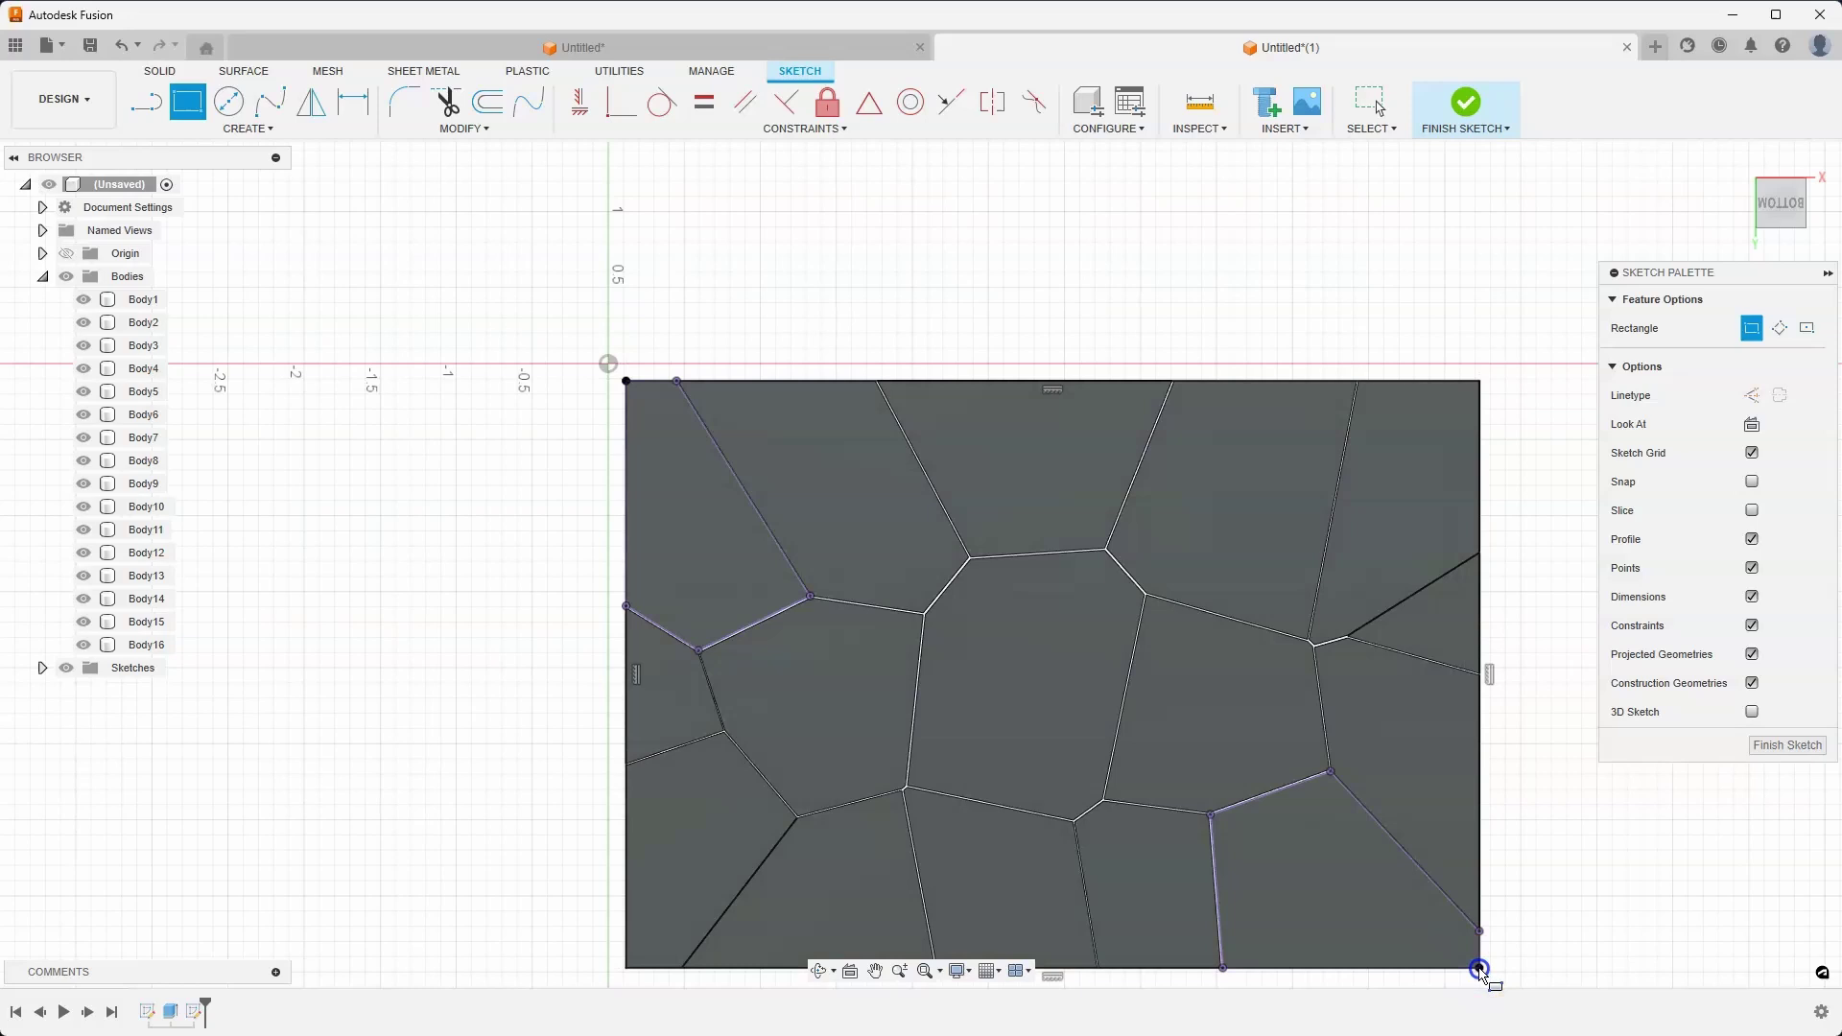
left_click(1462, 103)
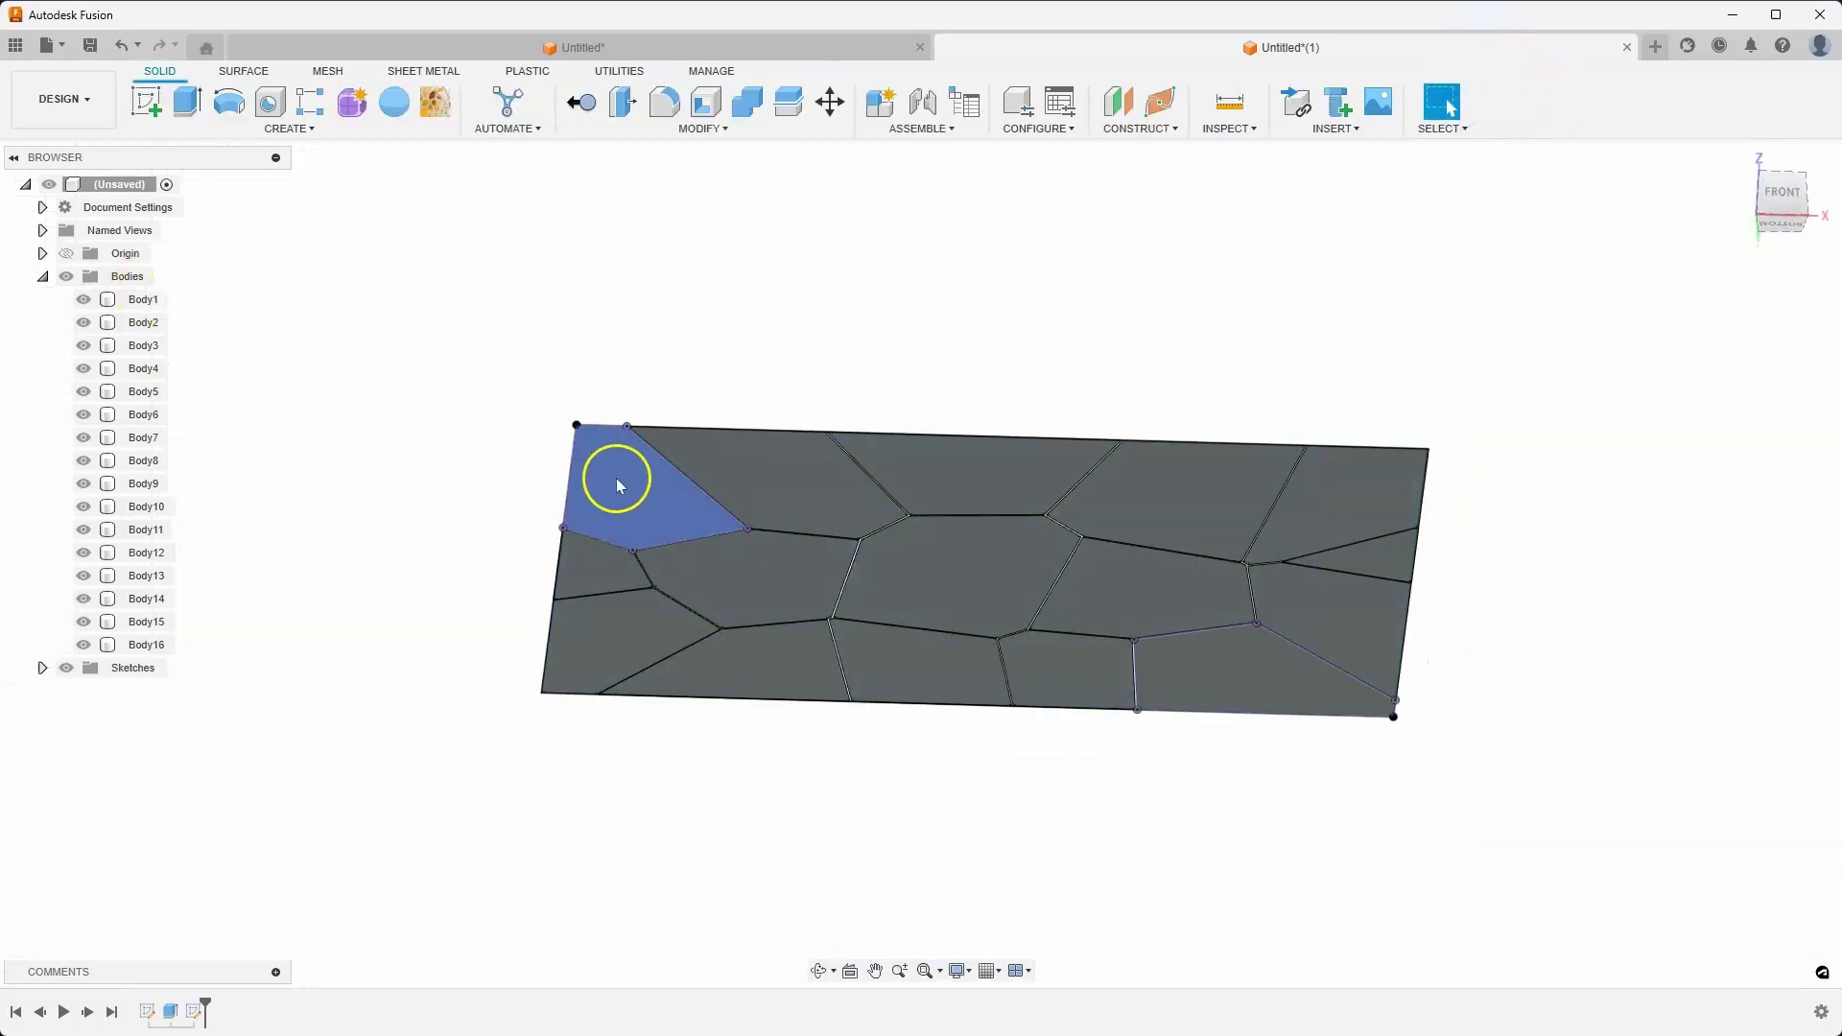
Extrude the three profiles of the underside sketch 0.125 in away from the facets as a backing plate, using the Join operation.
left_click(752, 470)
left_click(981, 552)
left_click(1190, 667)
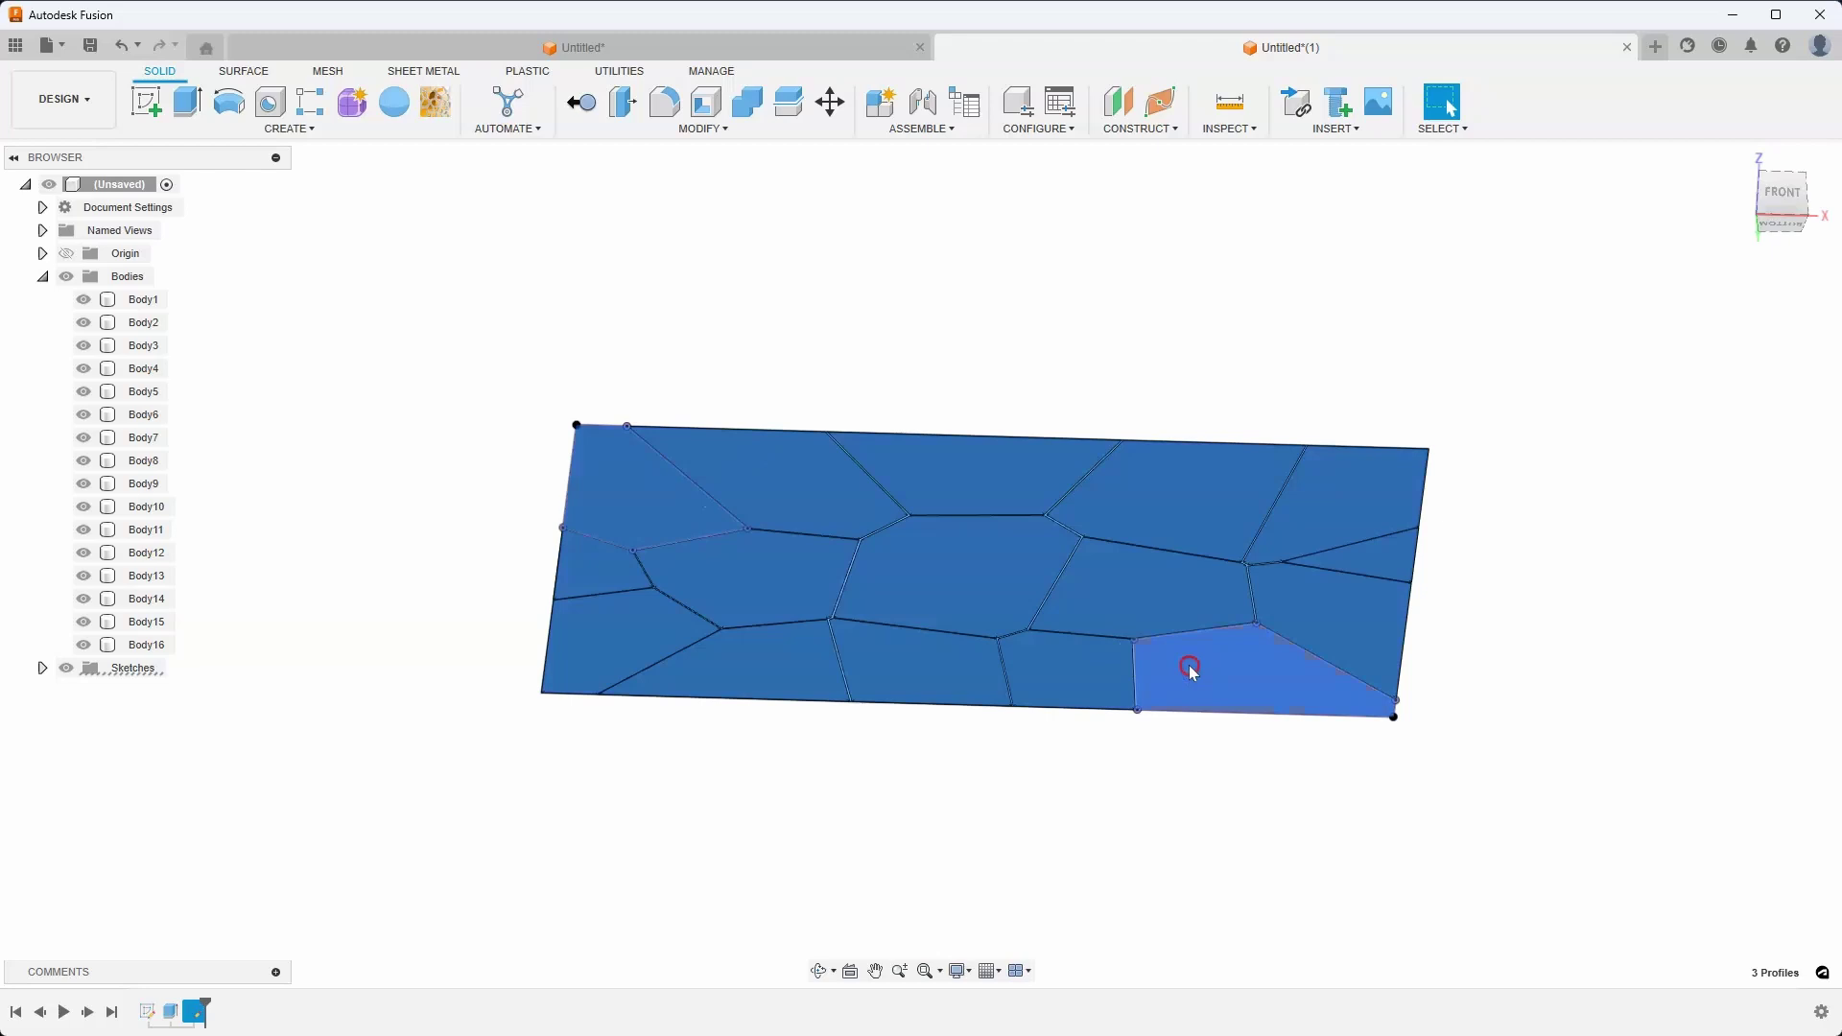
right_click(1190, 670)
left_click(1171, 776)
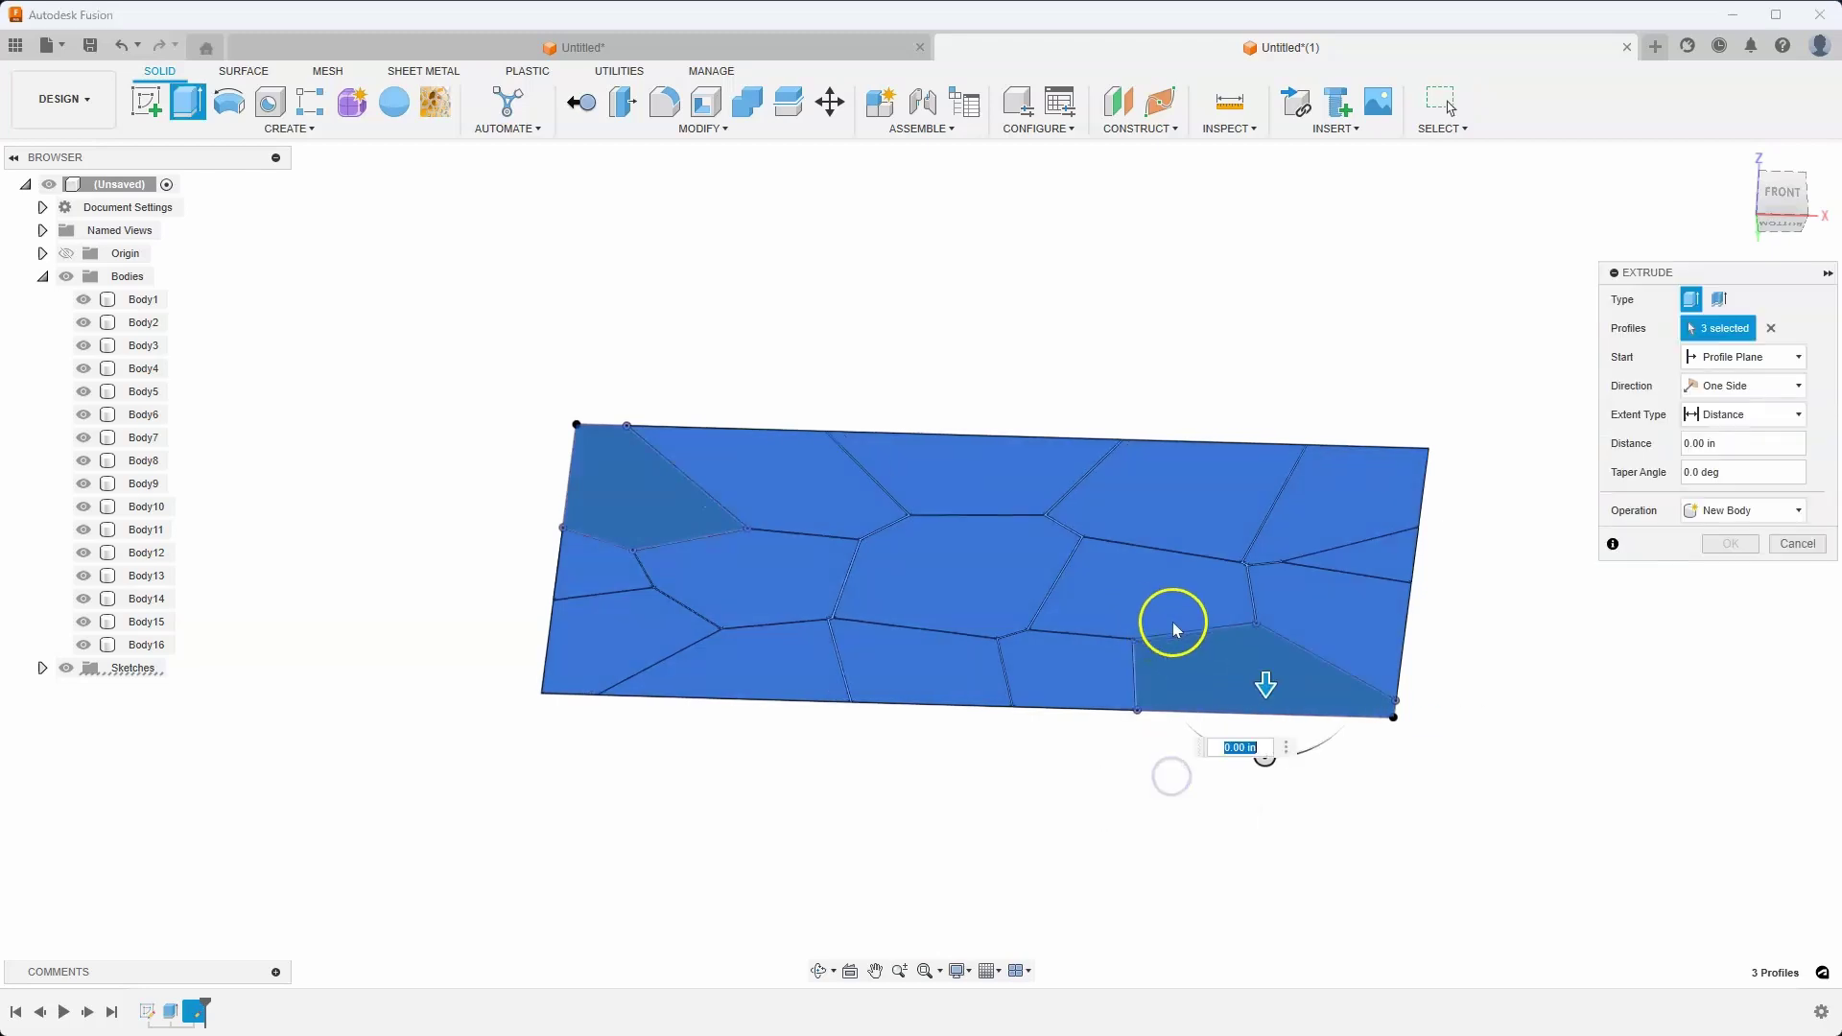
mouse_move(1254, 687)
left_mouse_down()
mouse_move(1235, 643)
mouse_move(1236, 660)
left_mouse_up()
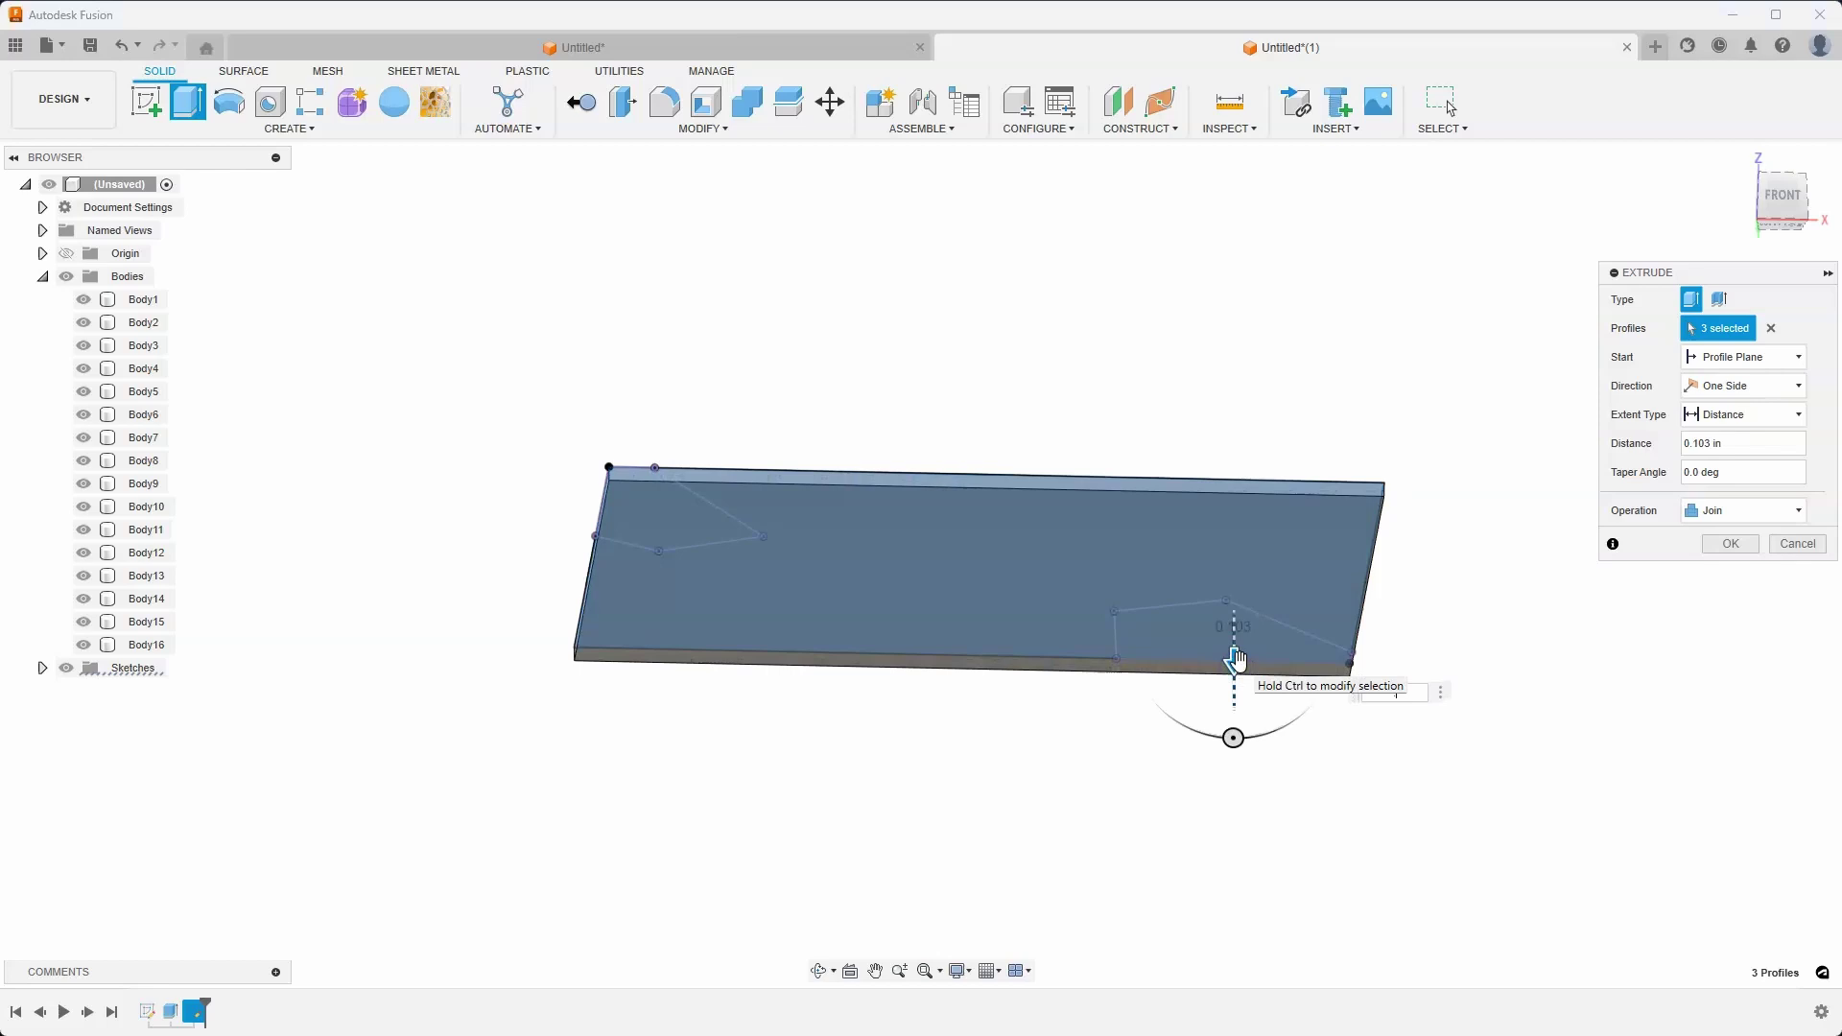
type(".125")
middle_click_drag(1232, 649, 1718, 512, "shift")
left_click(1725, 544)
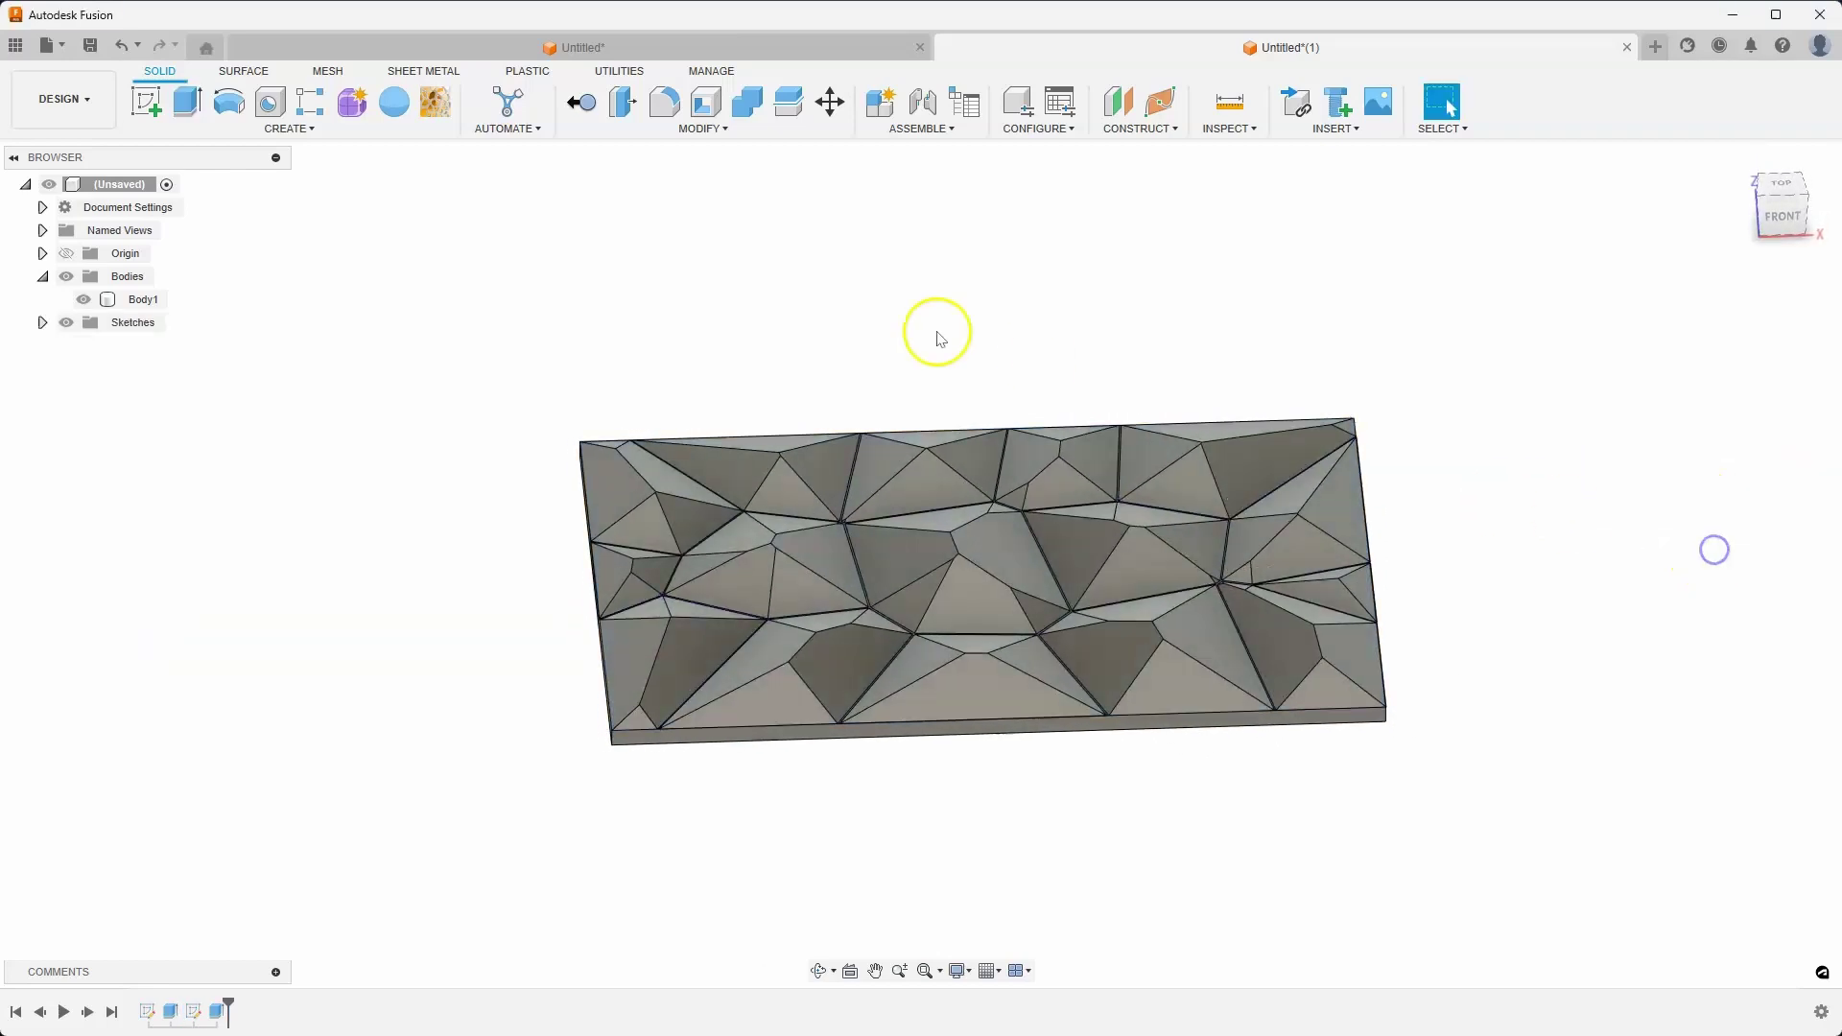
Highlight the body in the list to check what it includes and view the whole model.
left_click(185, 300)
left_click(537, 283)
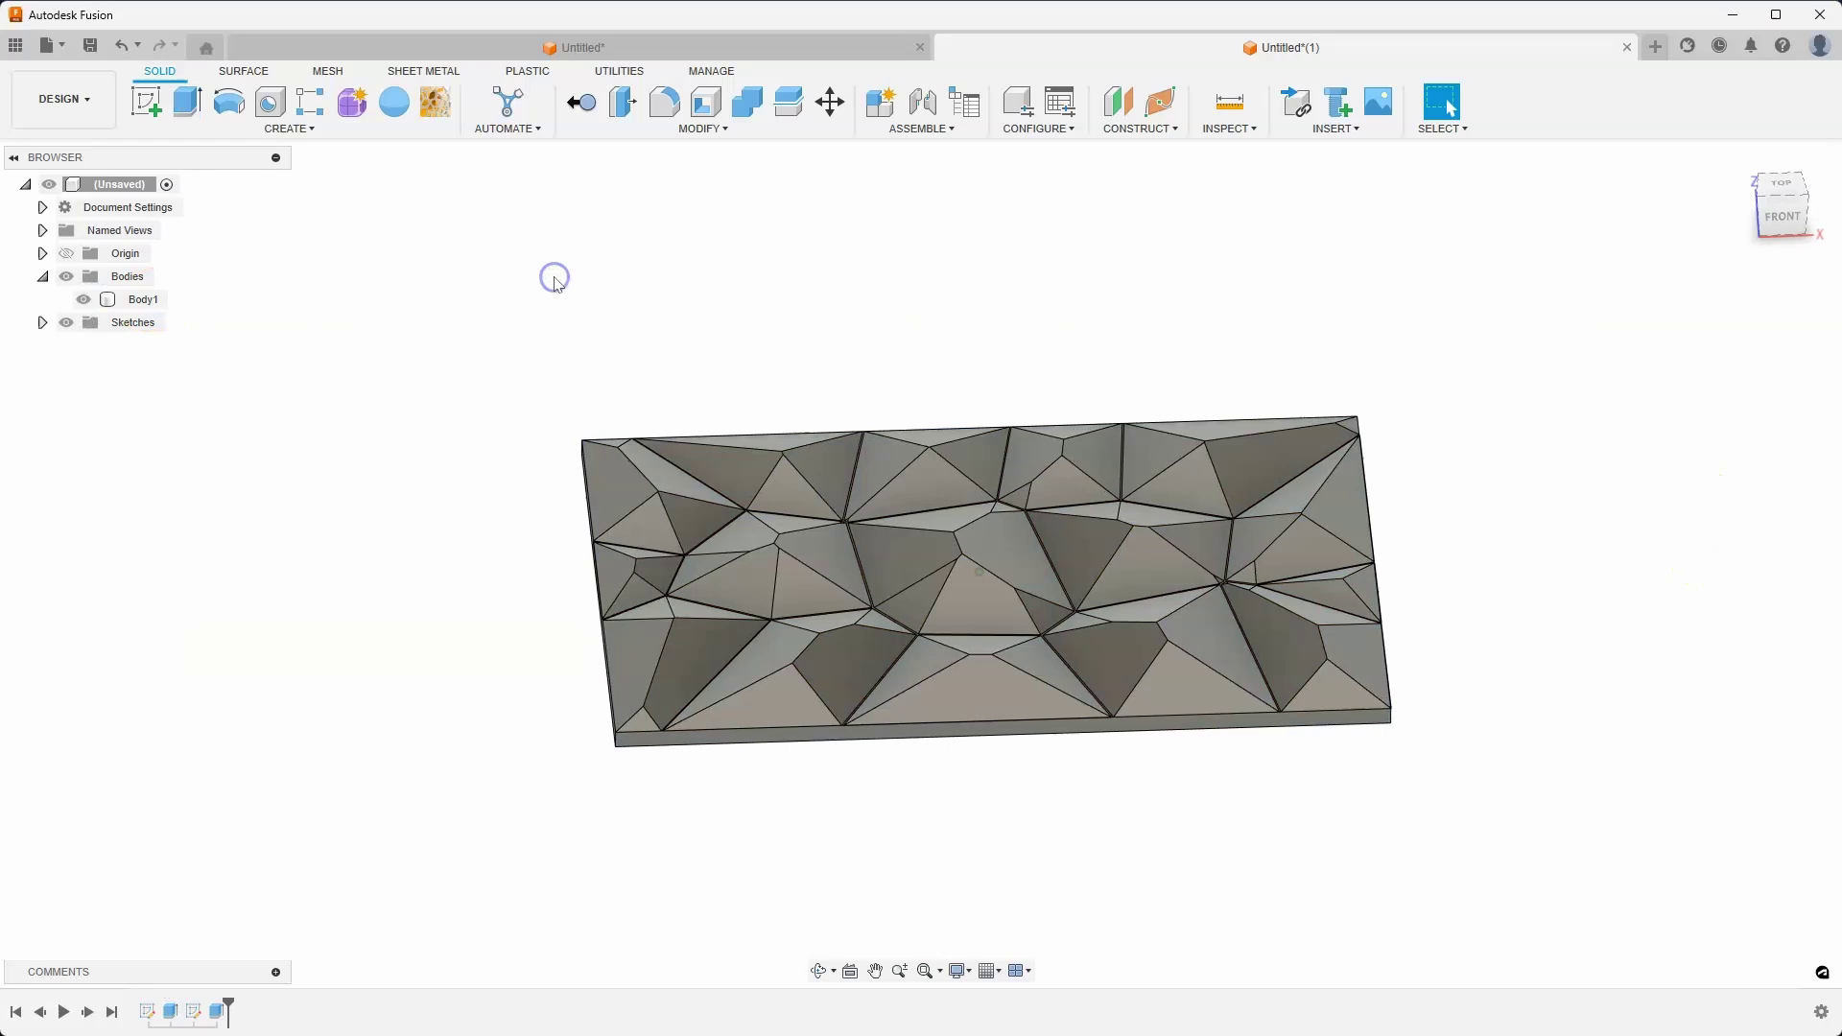
key("F6")
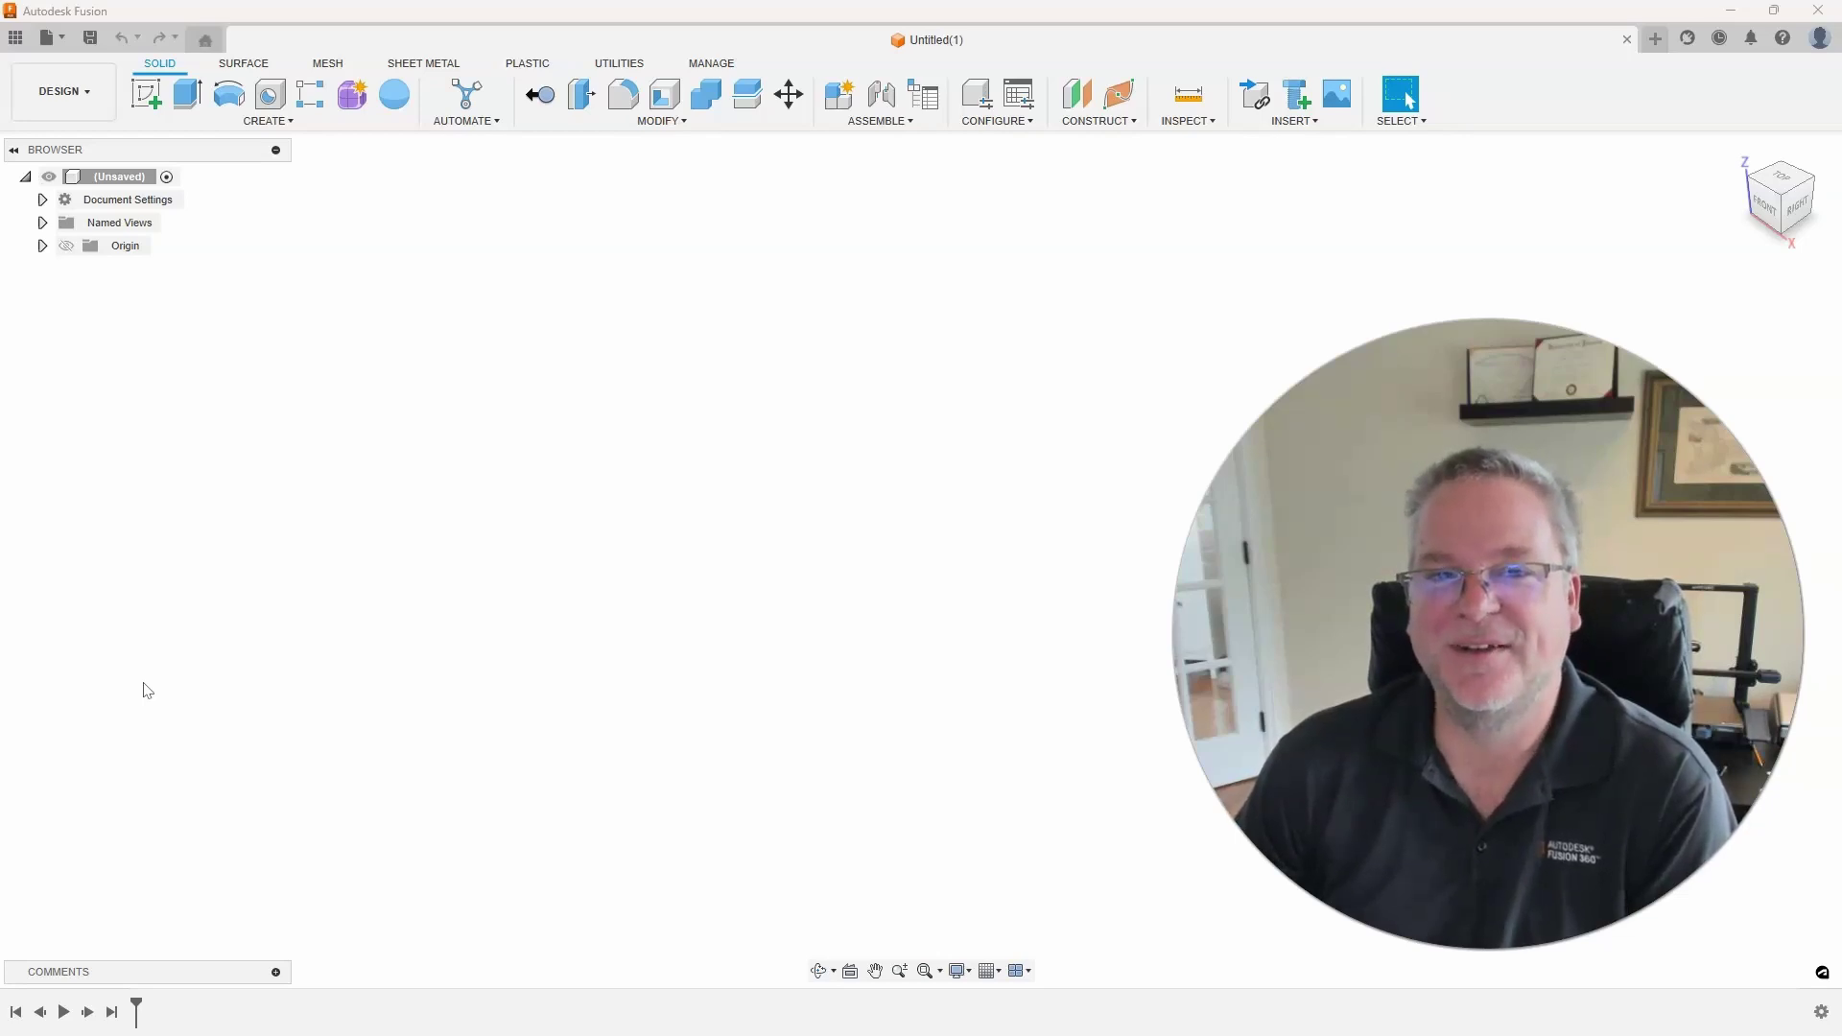
left_click(102, 653)
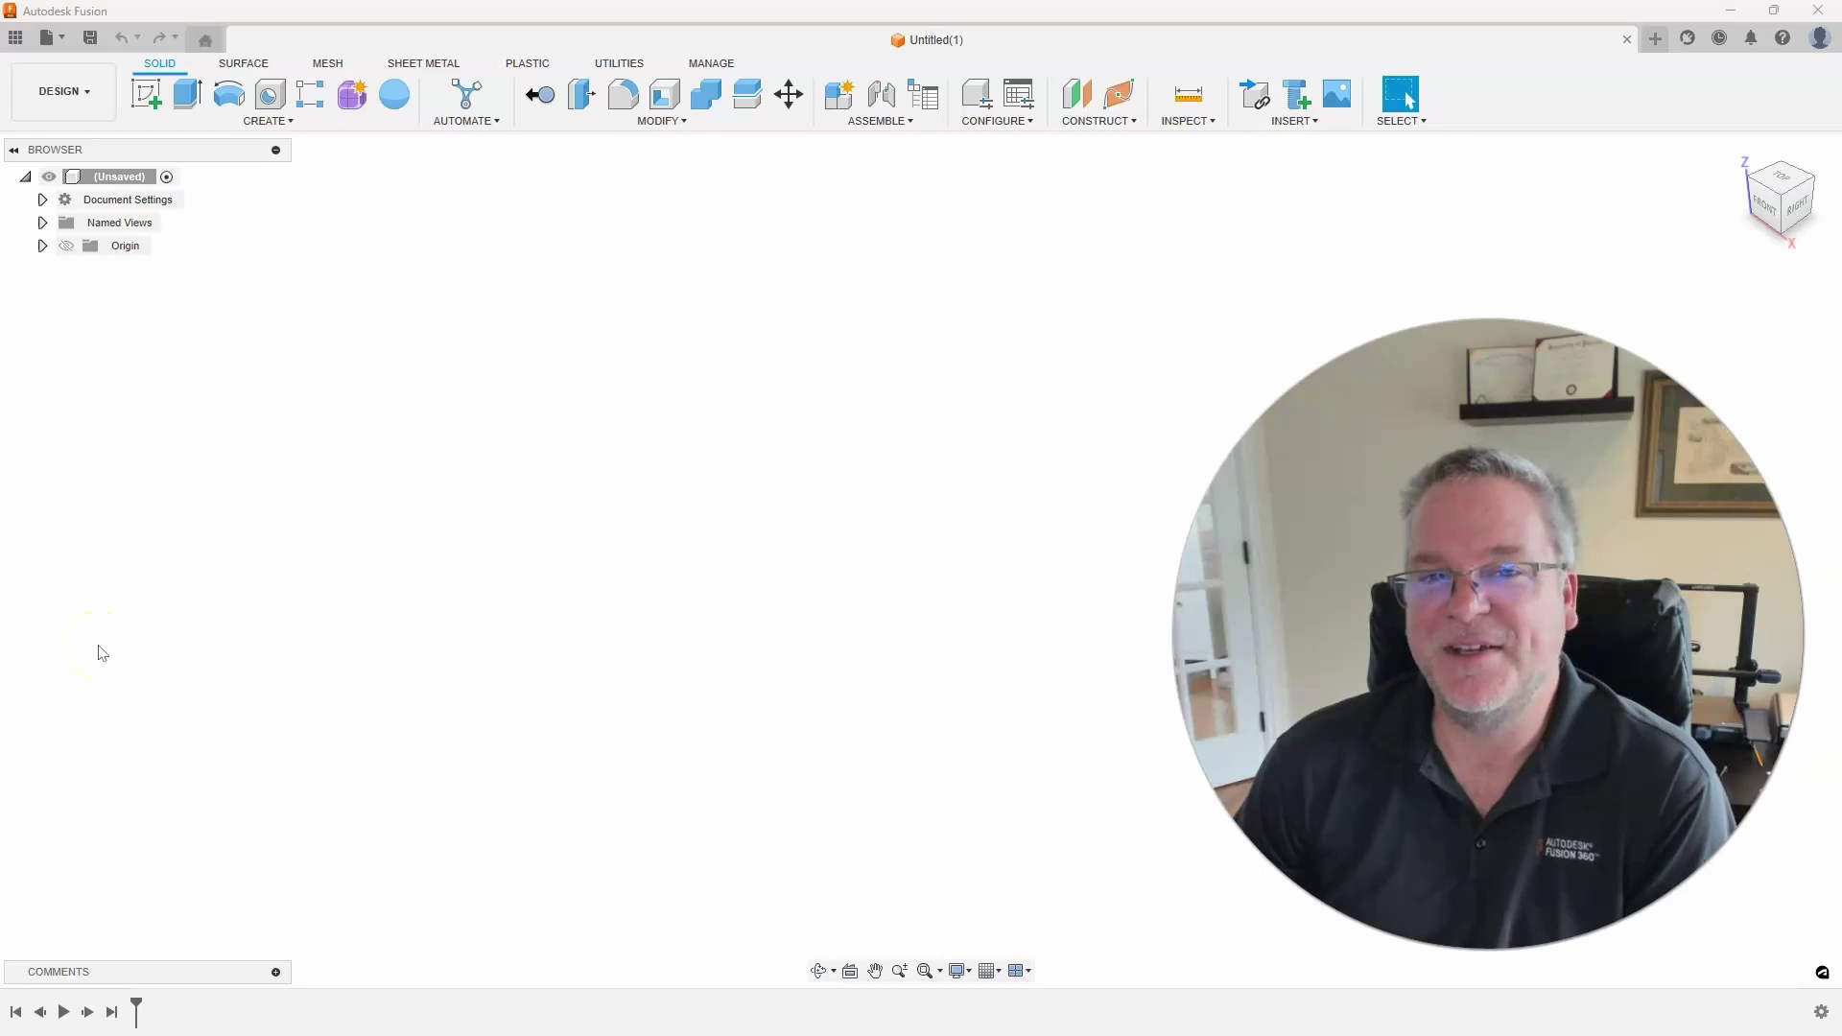